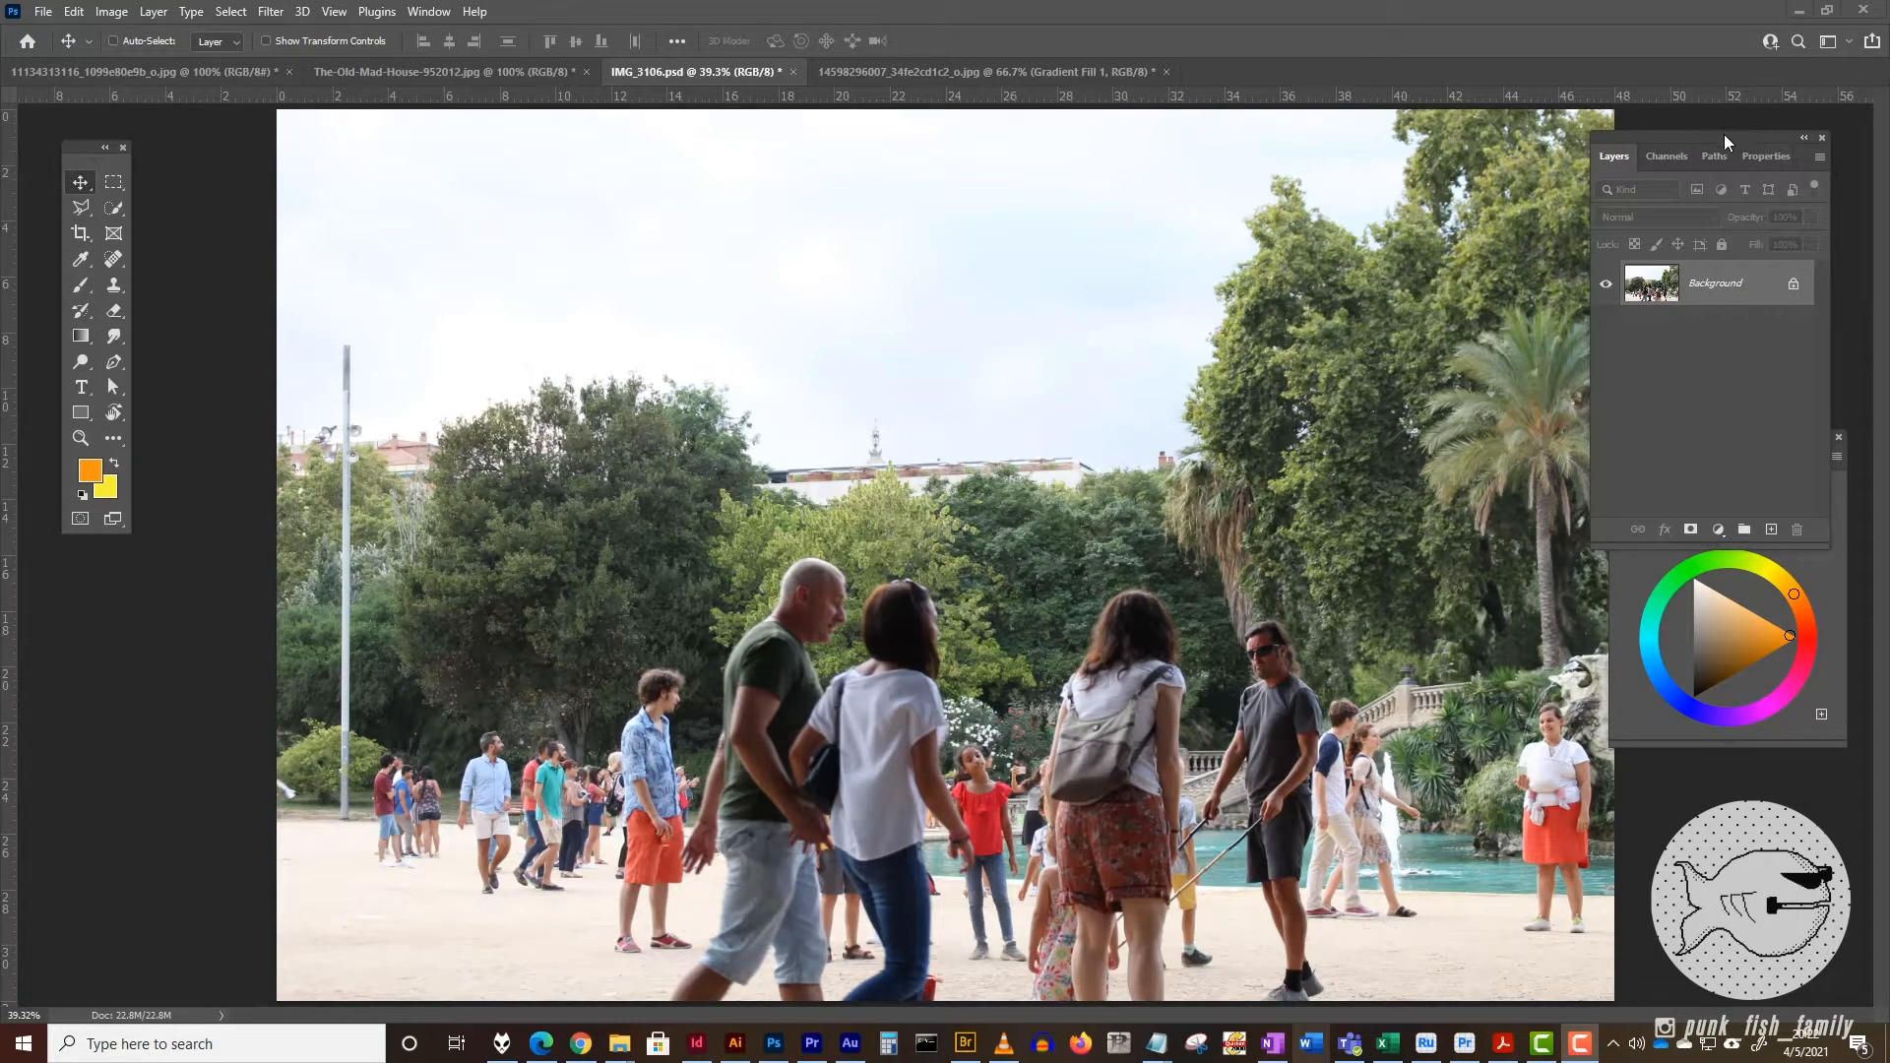
Add a Curves adjustment layer above the Background photo and detach its Properties panel from the Layers group.
left_click_drag(1722, 134, 1471, 136)
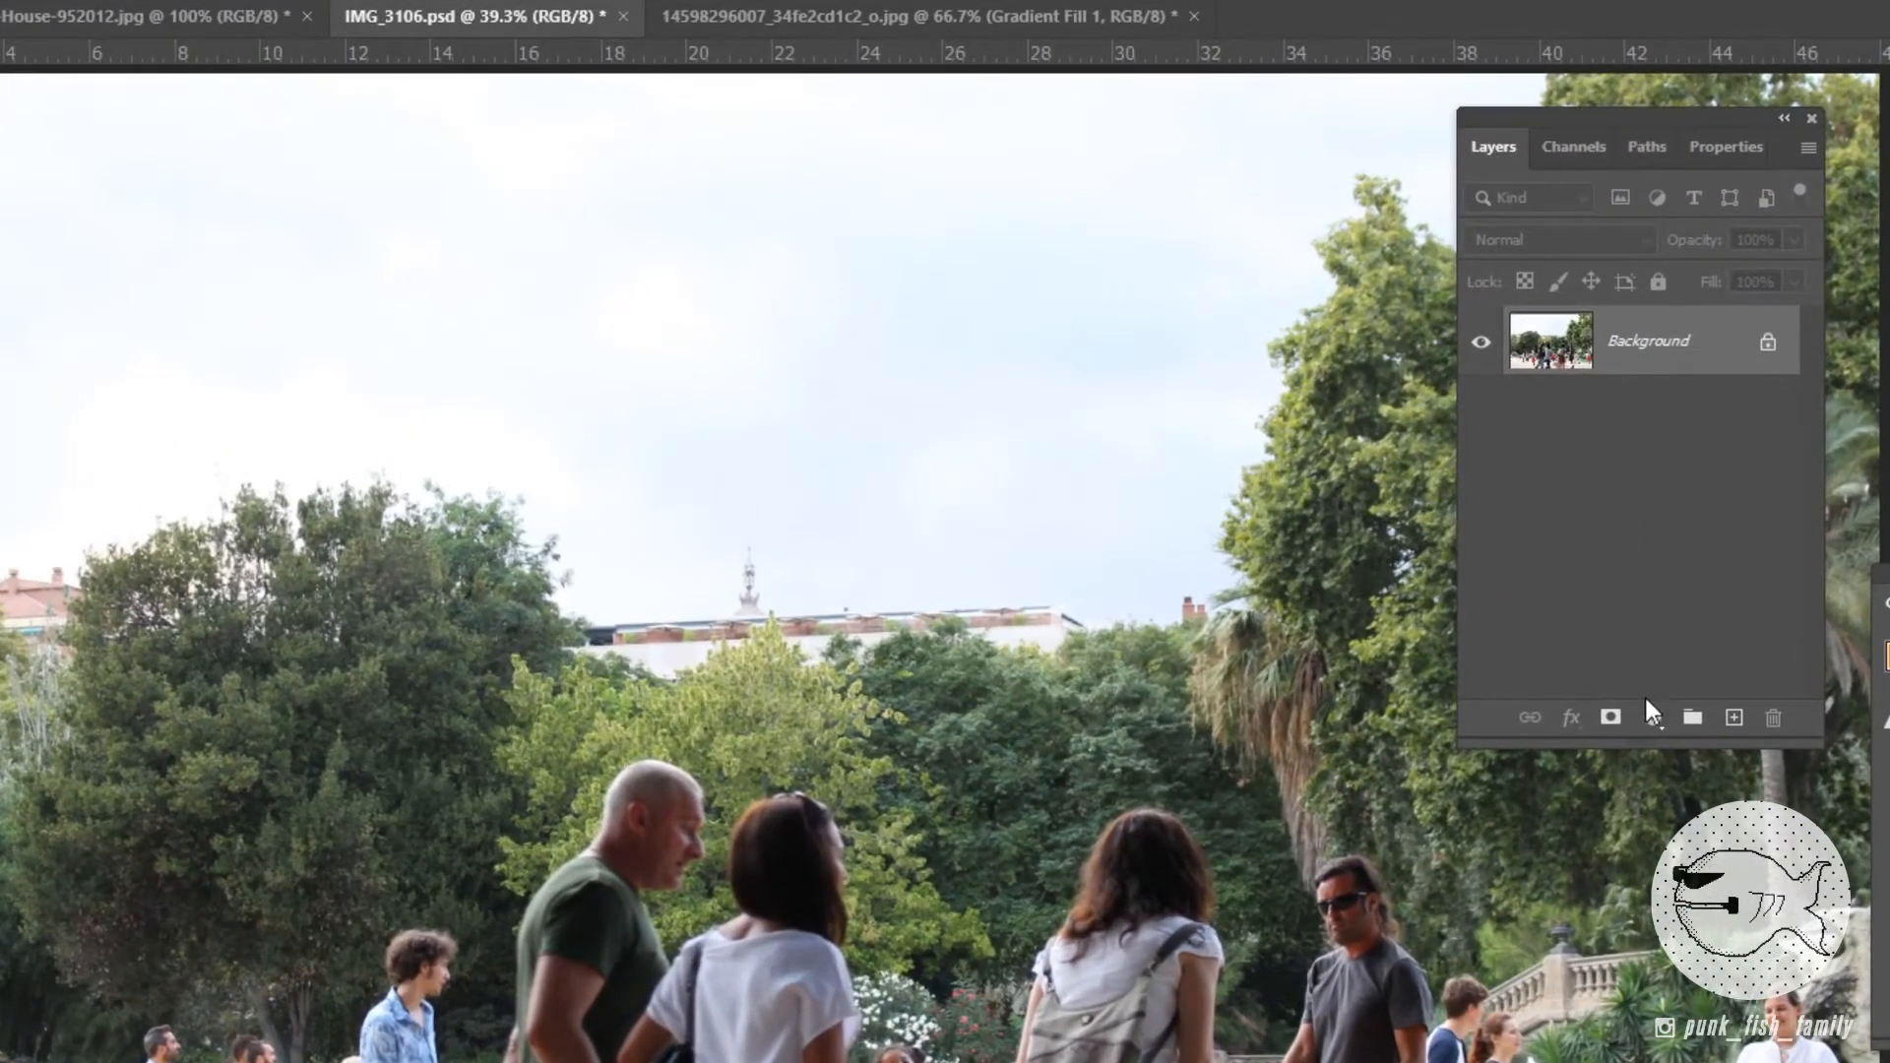
left_click(1654, 724)
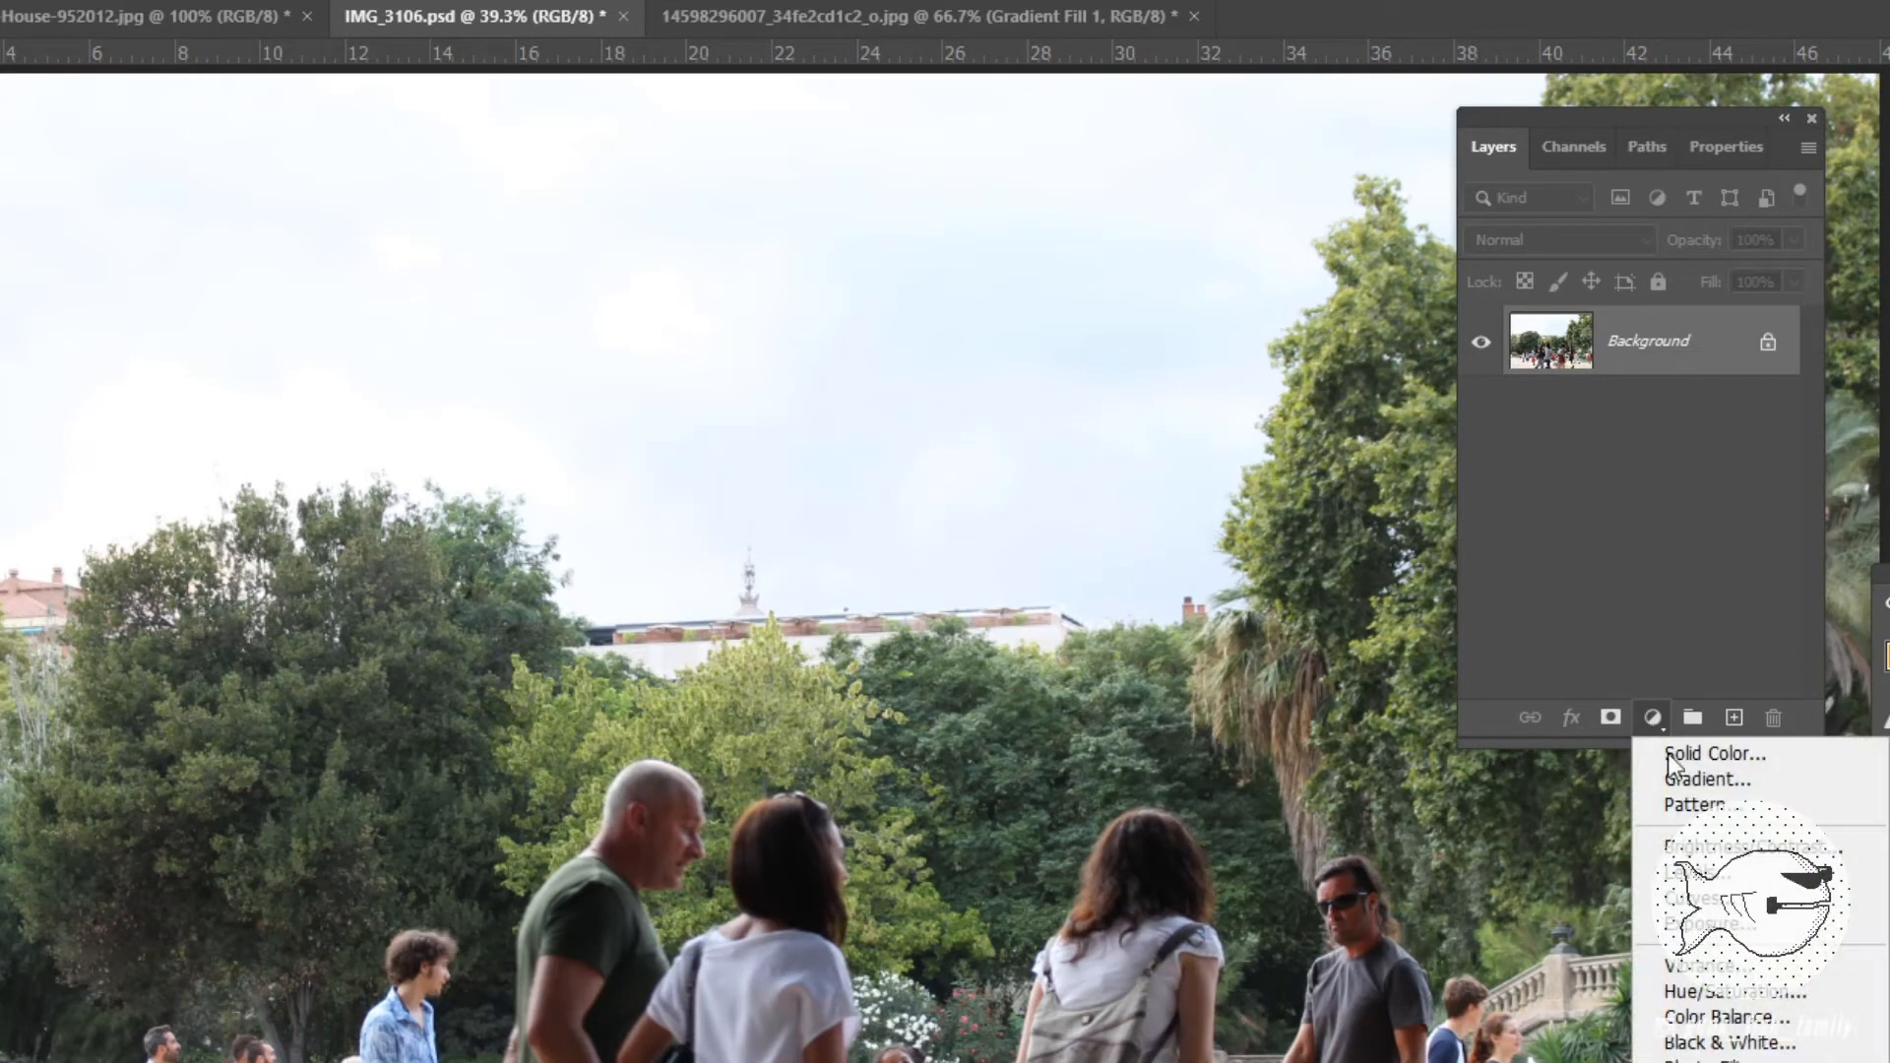
left_click(1694, 898)
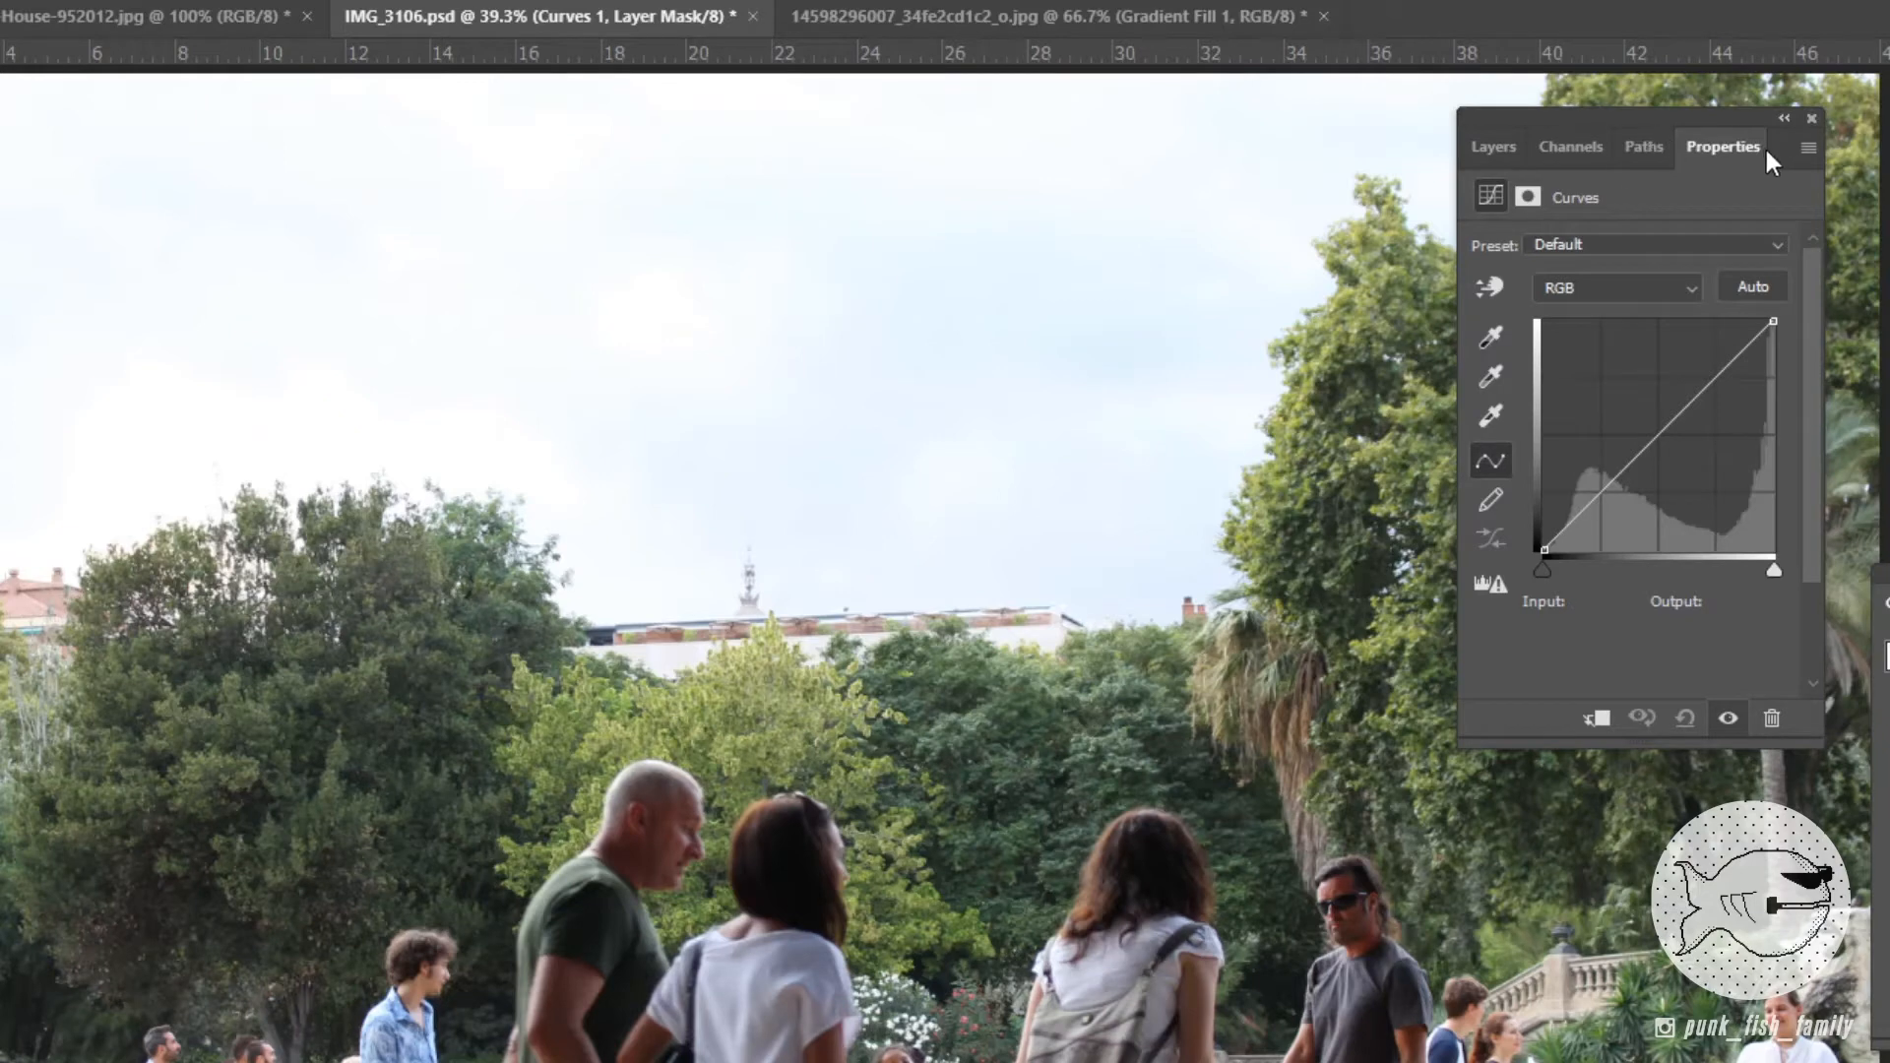
left_click_drag(1750, 146, 1069, 146)
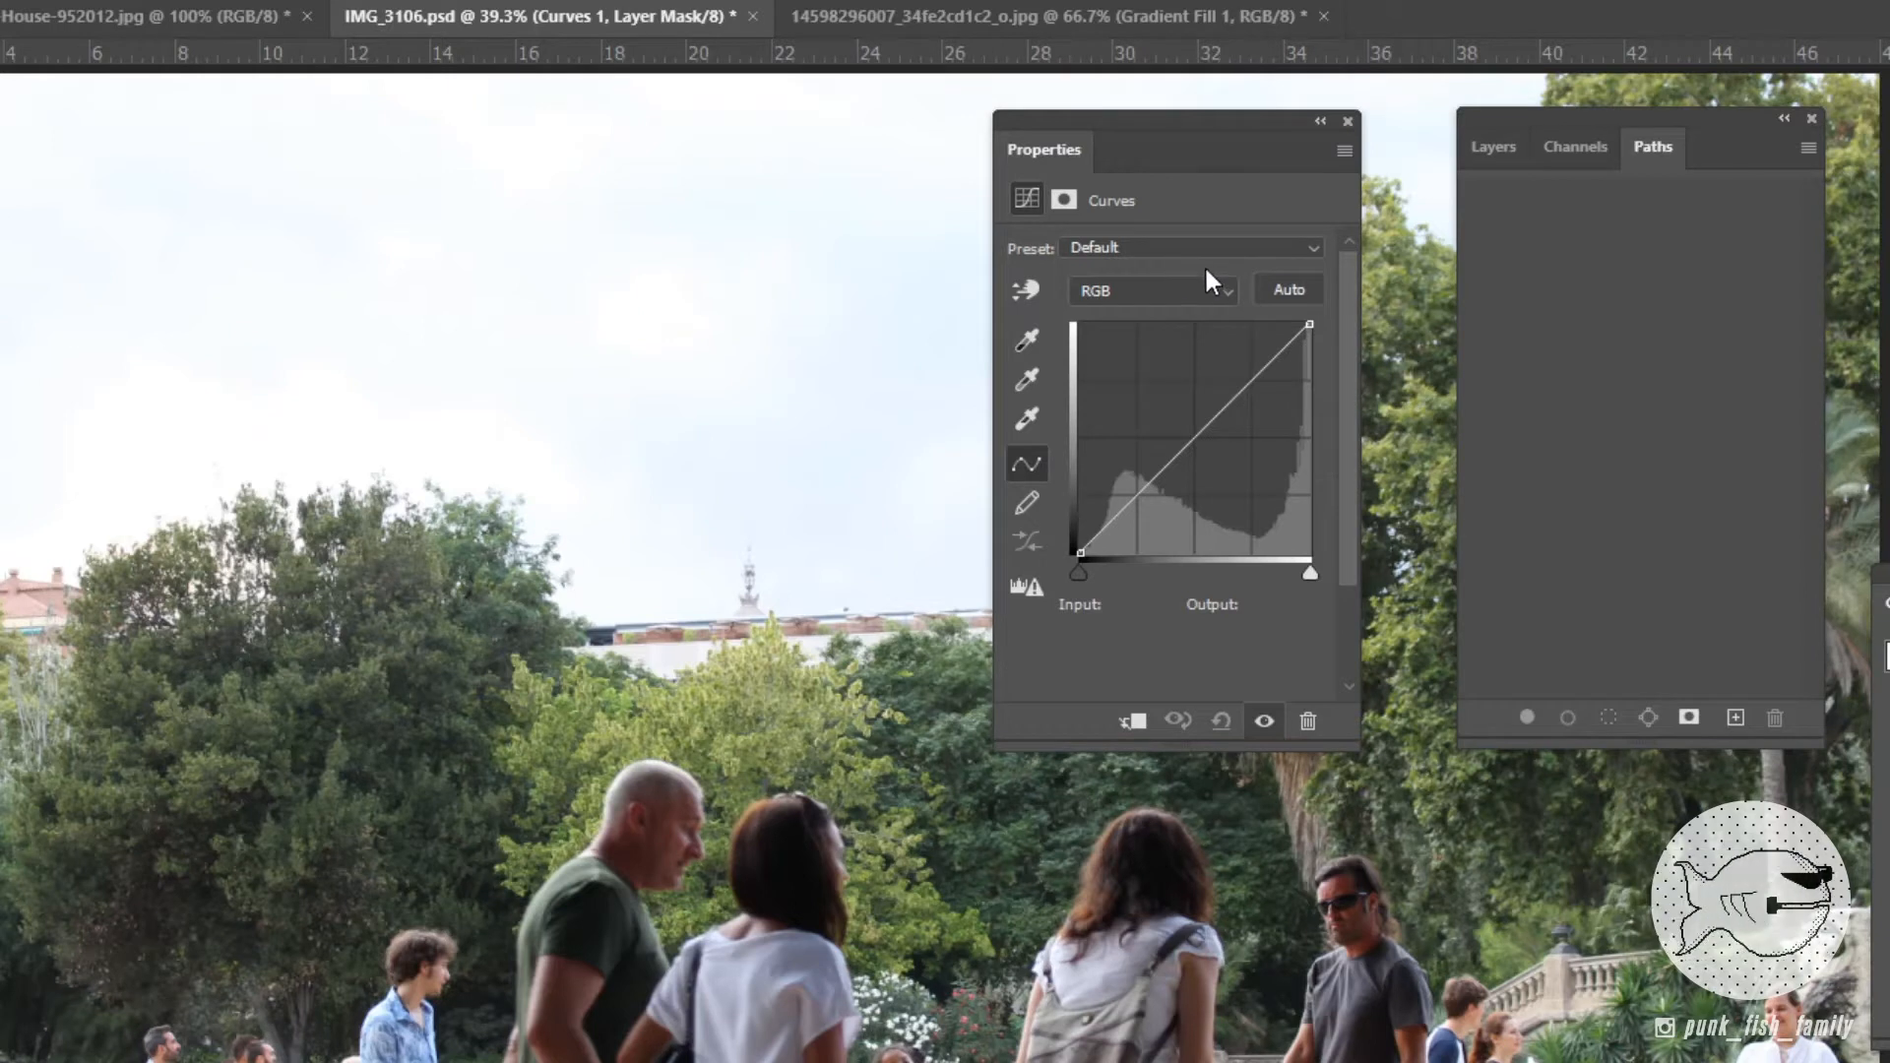
Raise the midtones of the Red curve with a point at input 156, output 192.
left_click(1184, 293)
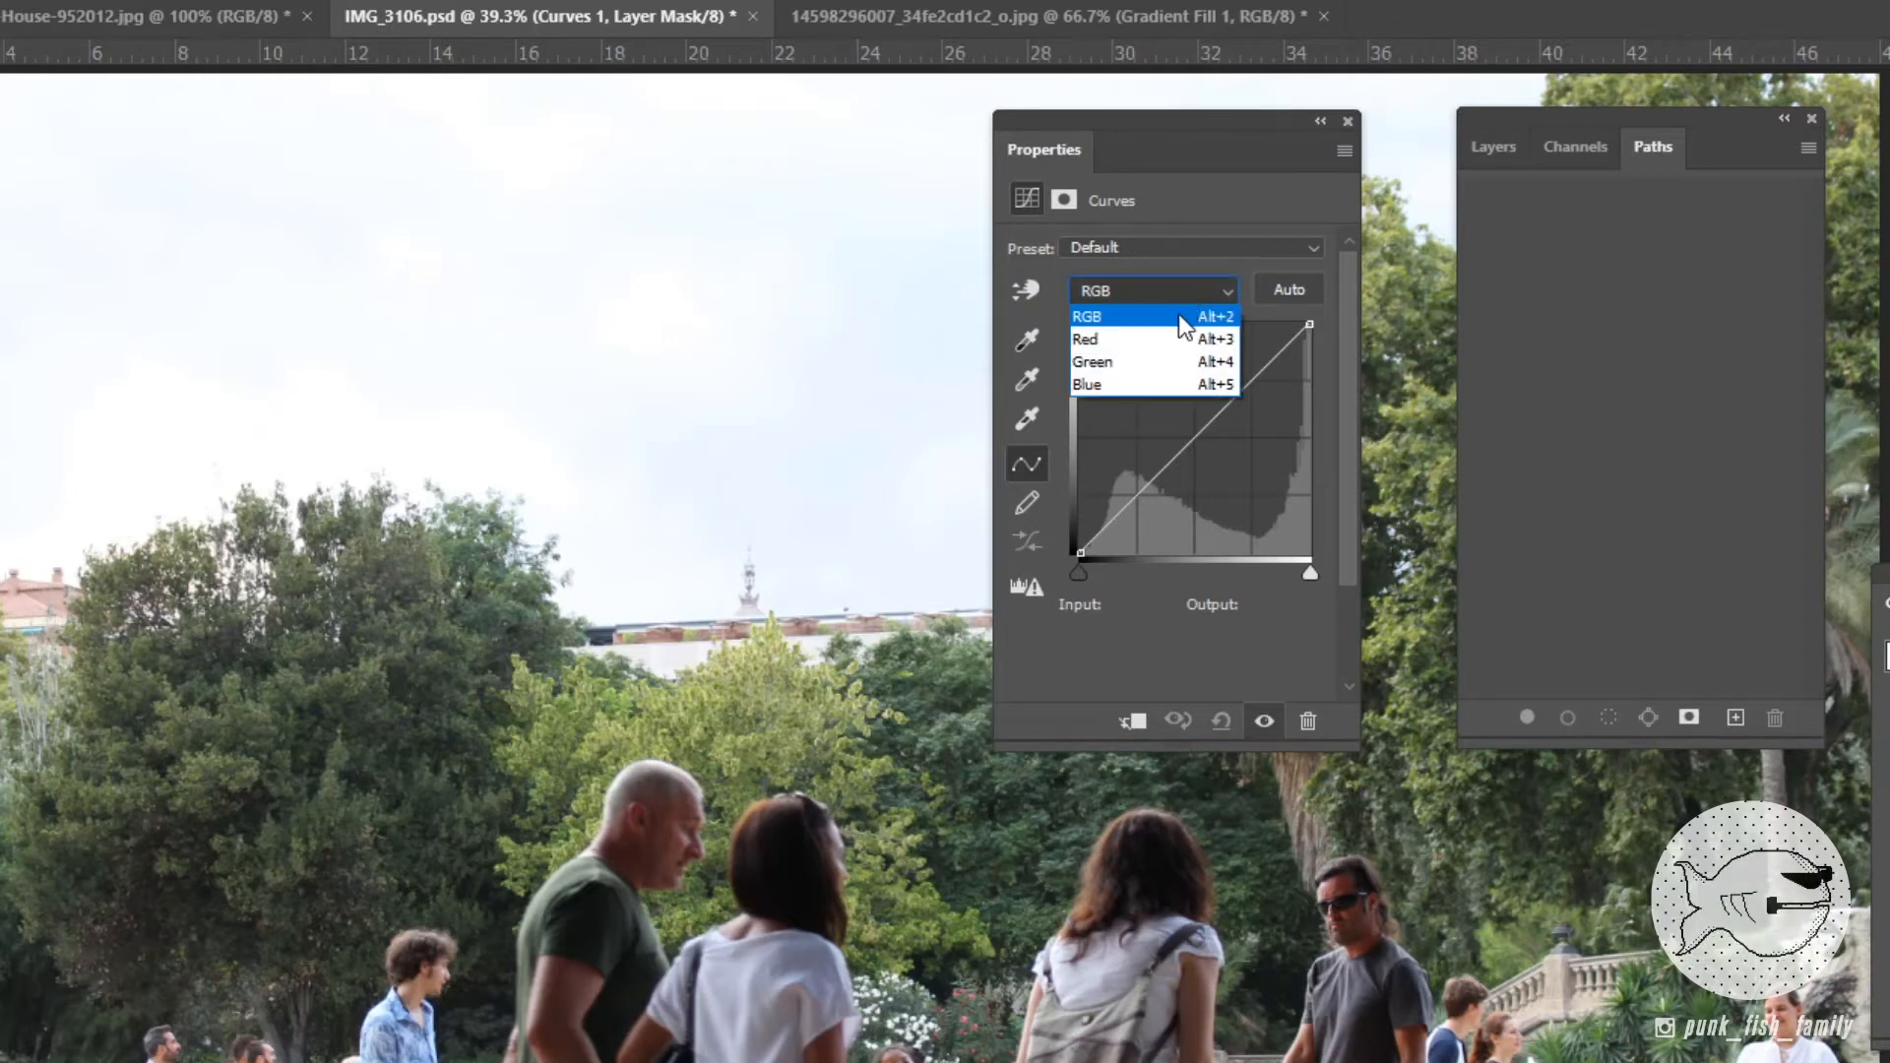
left_click(1173, 340)
left_click_drag(1207, 139, 262, 132)
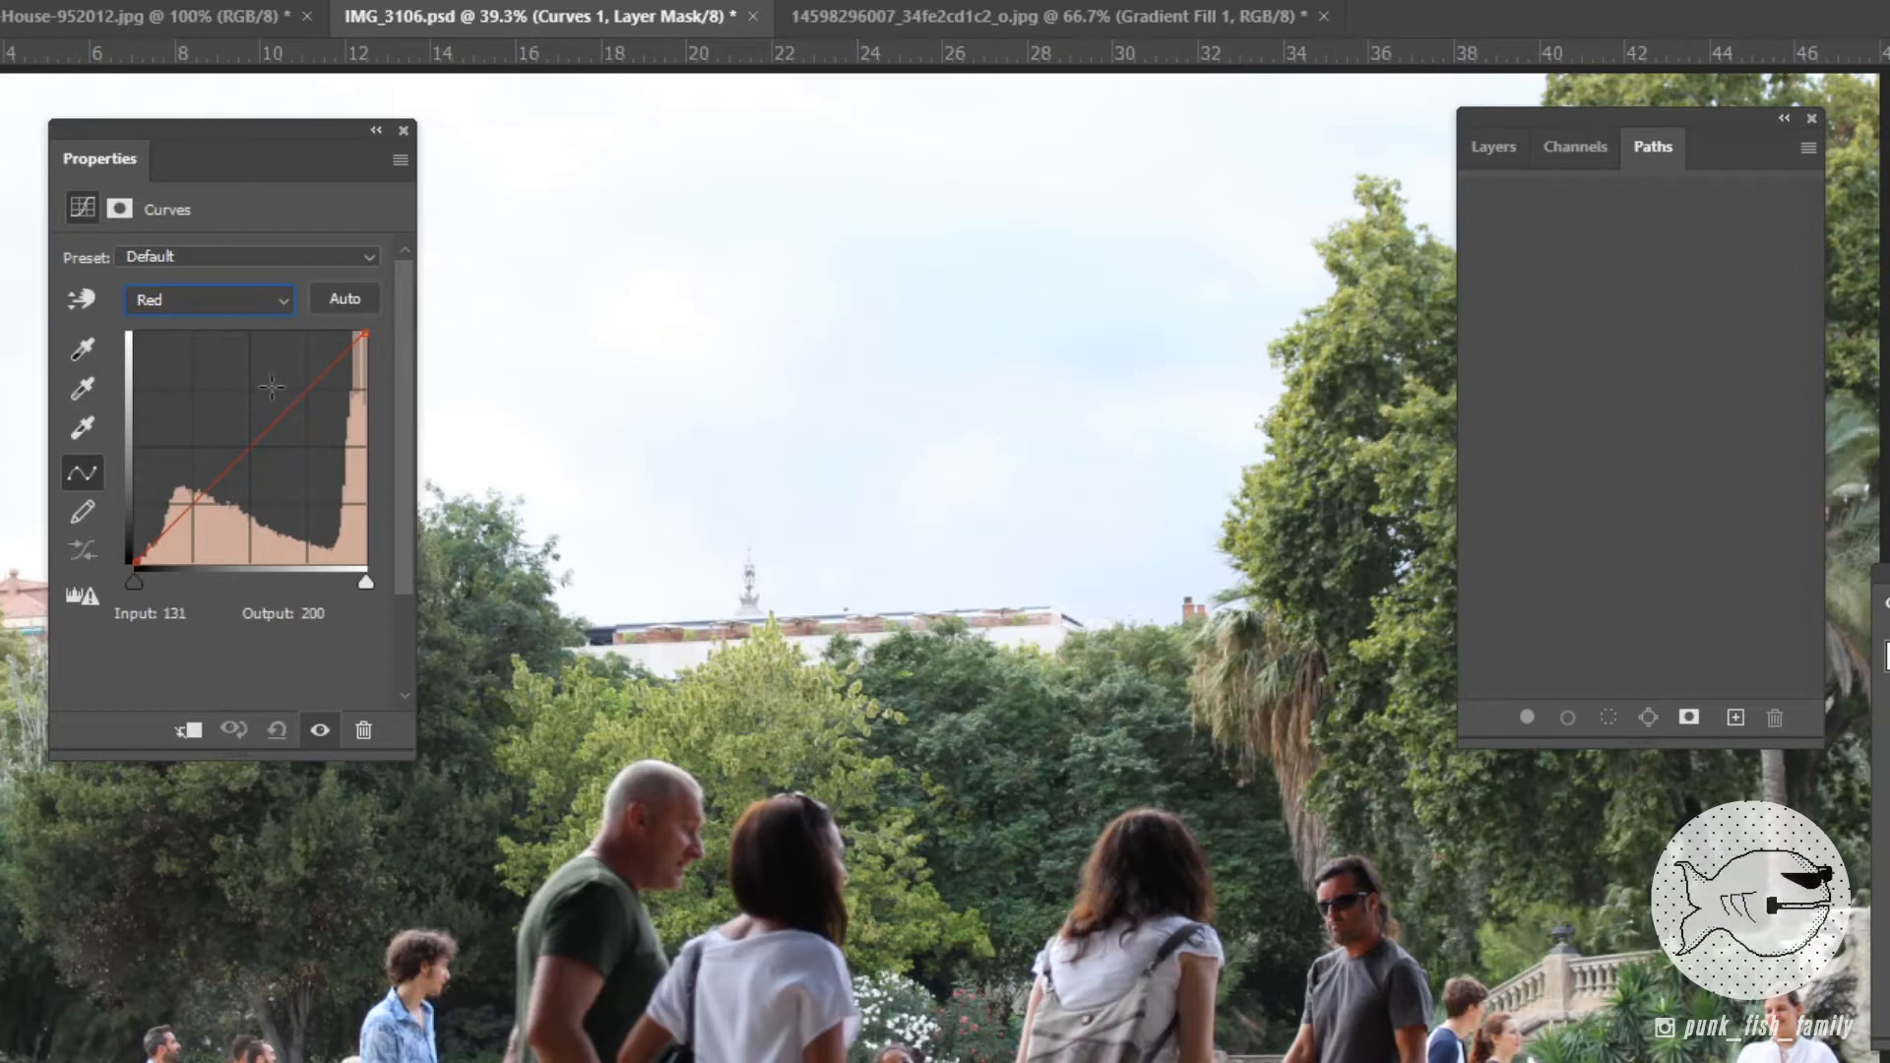
left_click(274, 418)
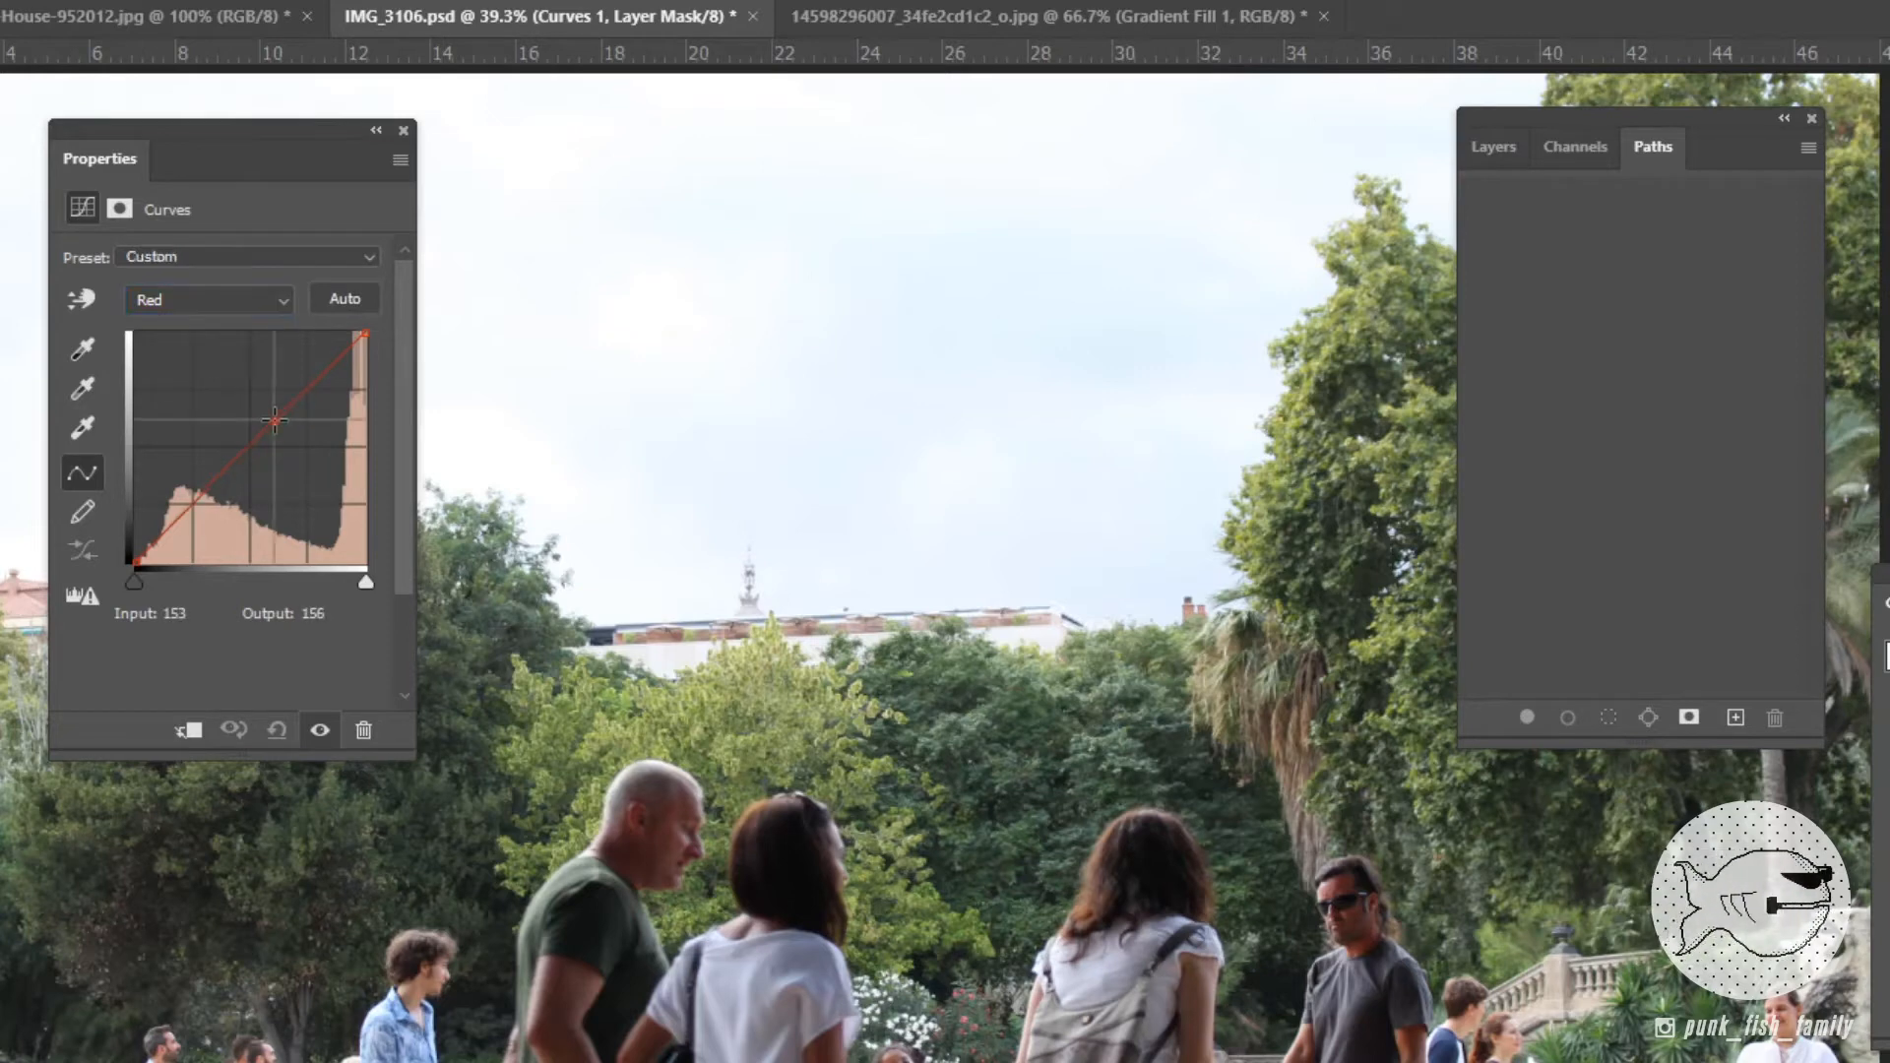
left_click_drag(275, 417, 277, 390)
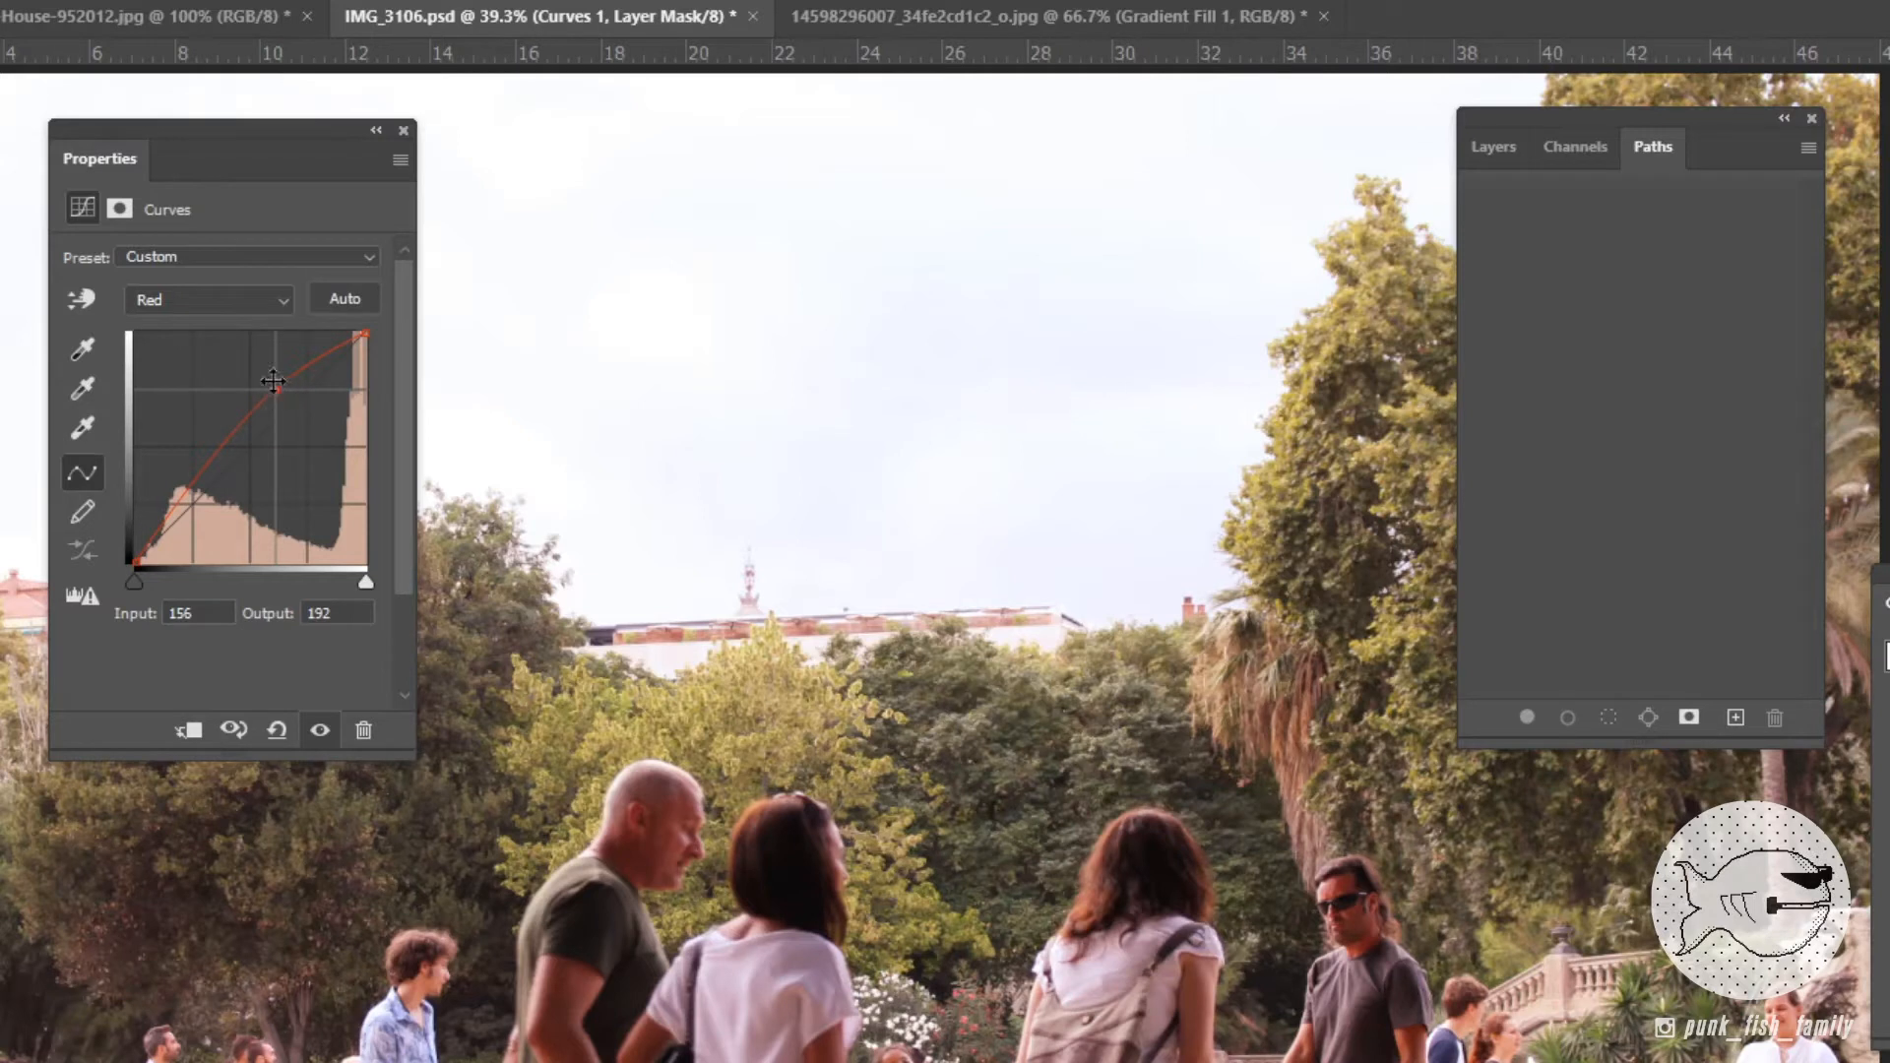
Steepen the Green curve by moving the shadow endpoint slightly inward and the highlight endpoint to input 223.
left_click(286, 300)
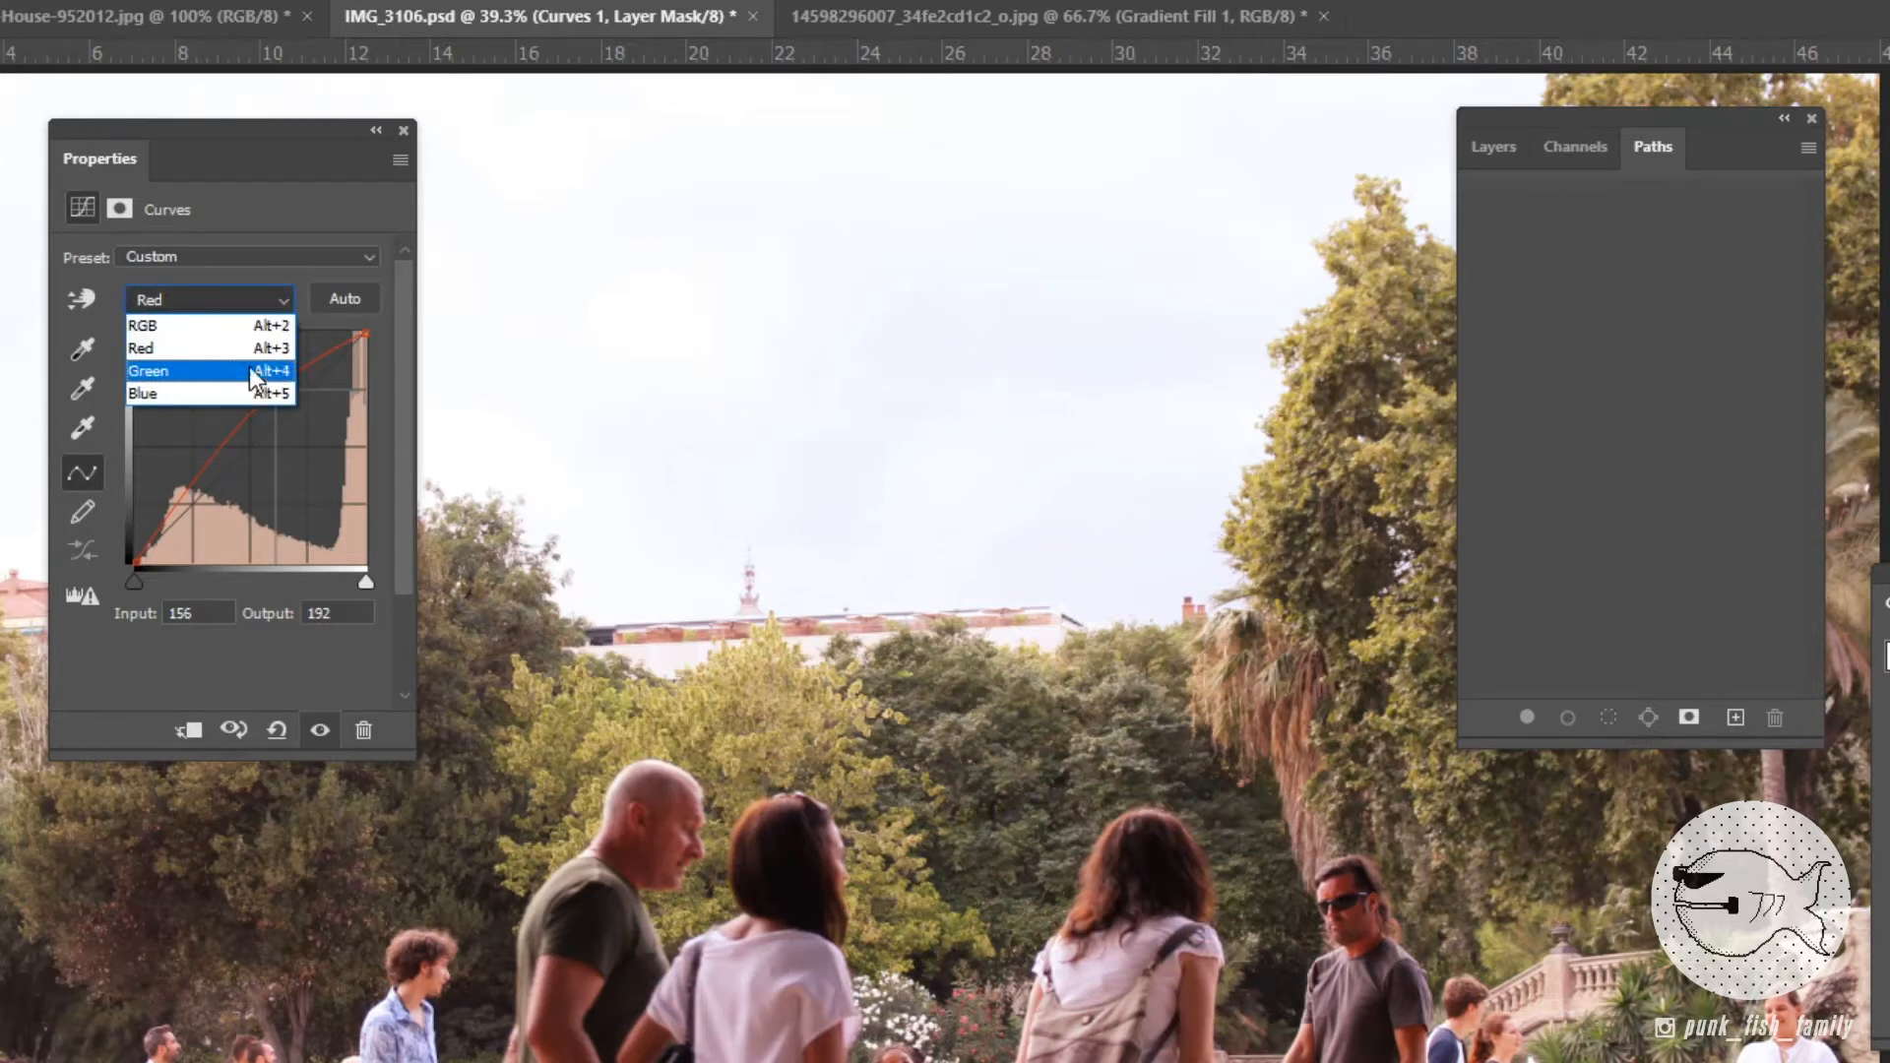
left_click(250, 374)
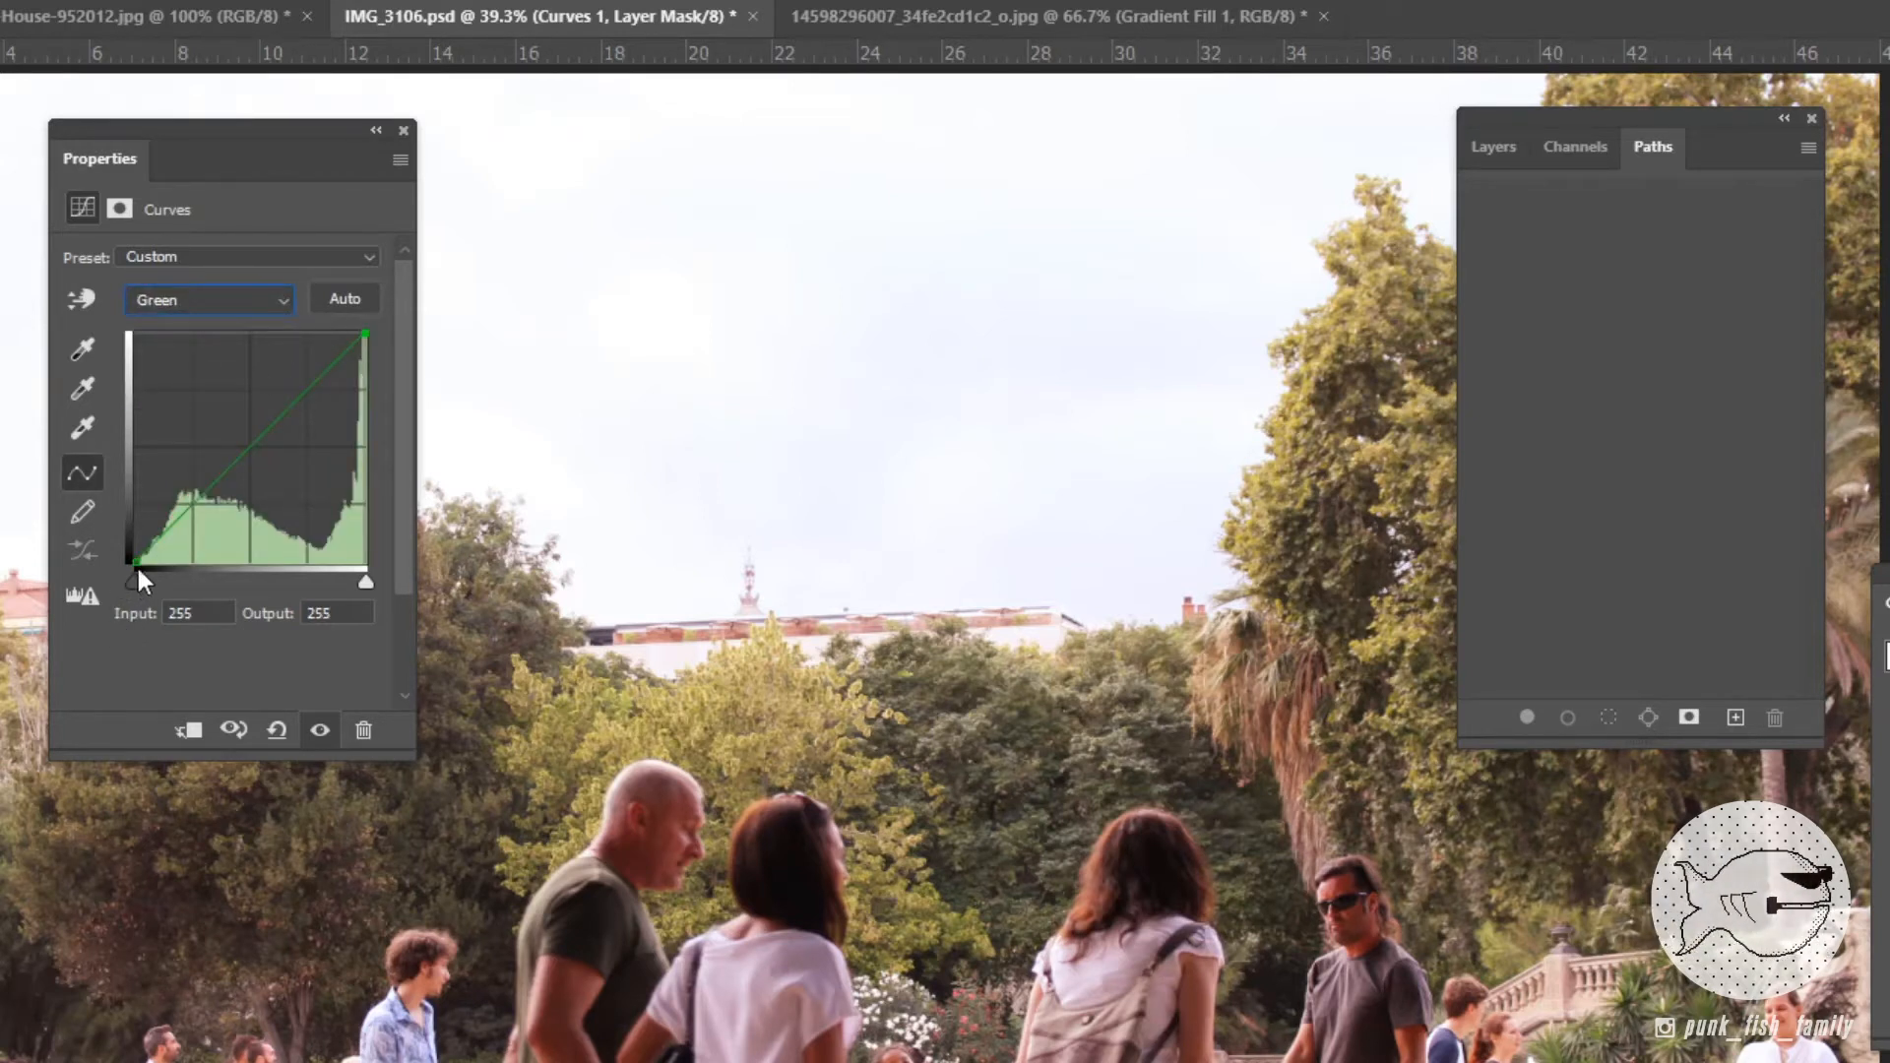
left_click_drag(137, 564, 161, 563)
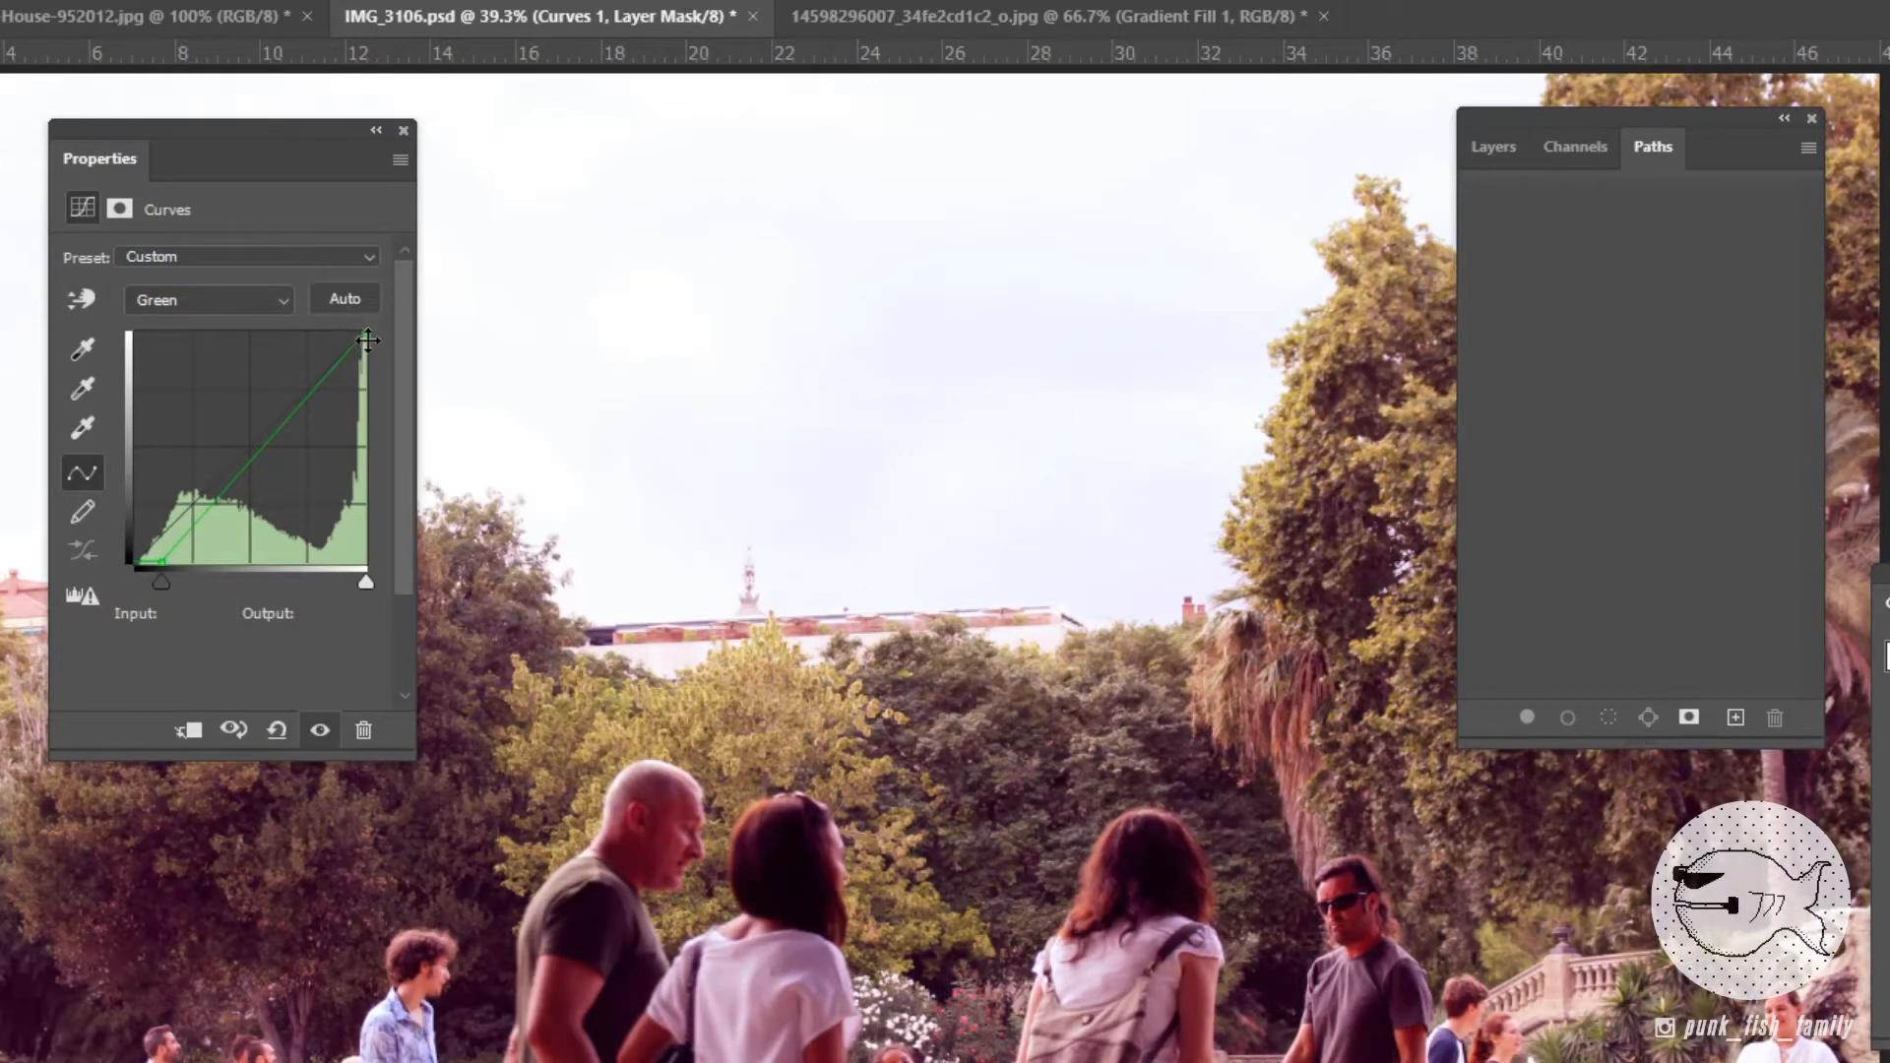
left_click_drag(346, 333, 344, 330)
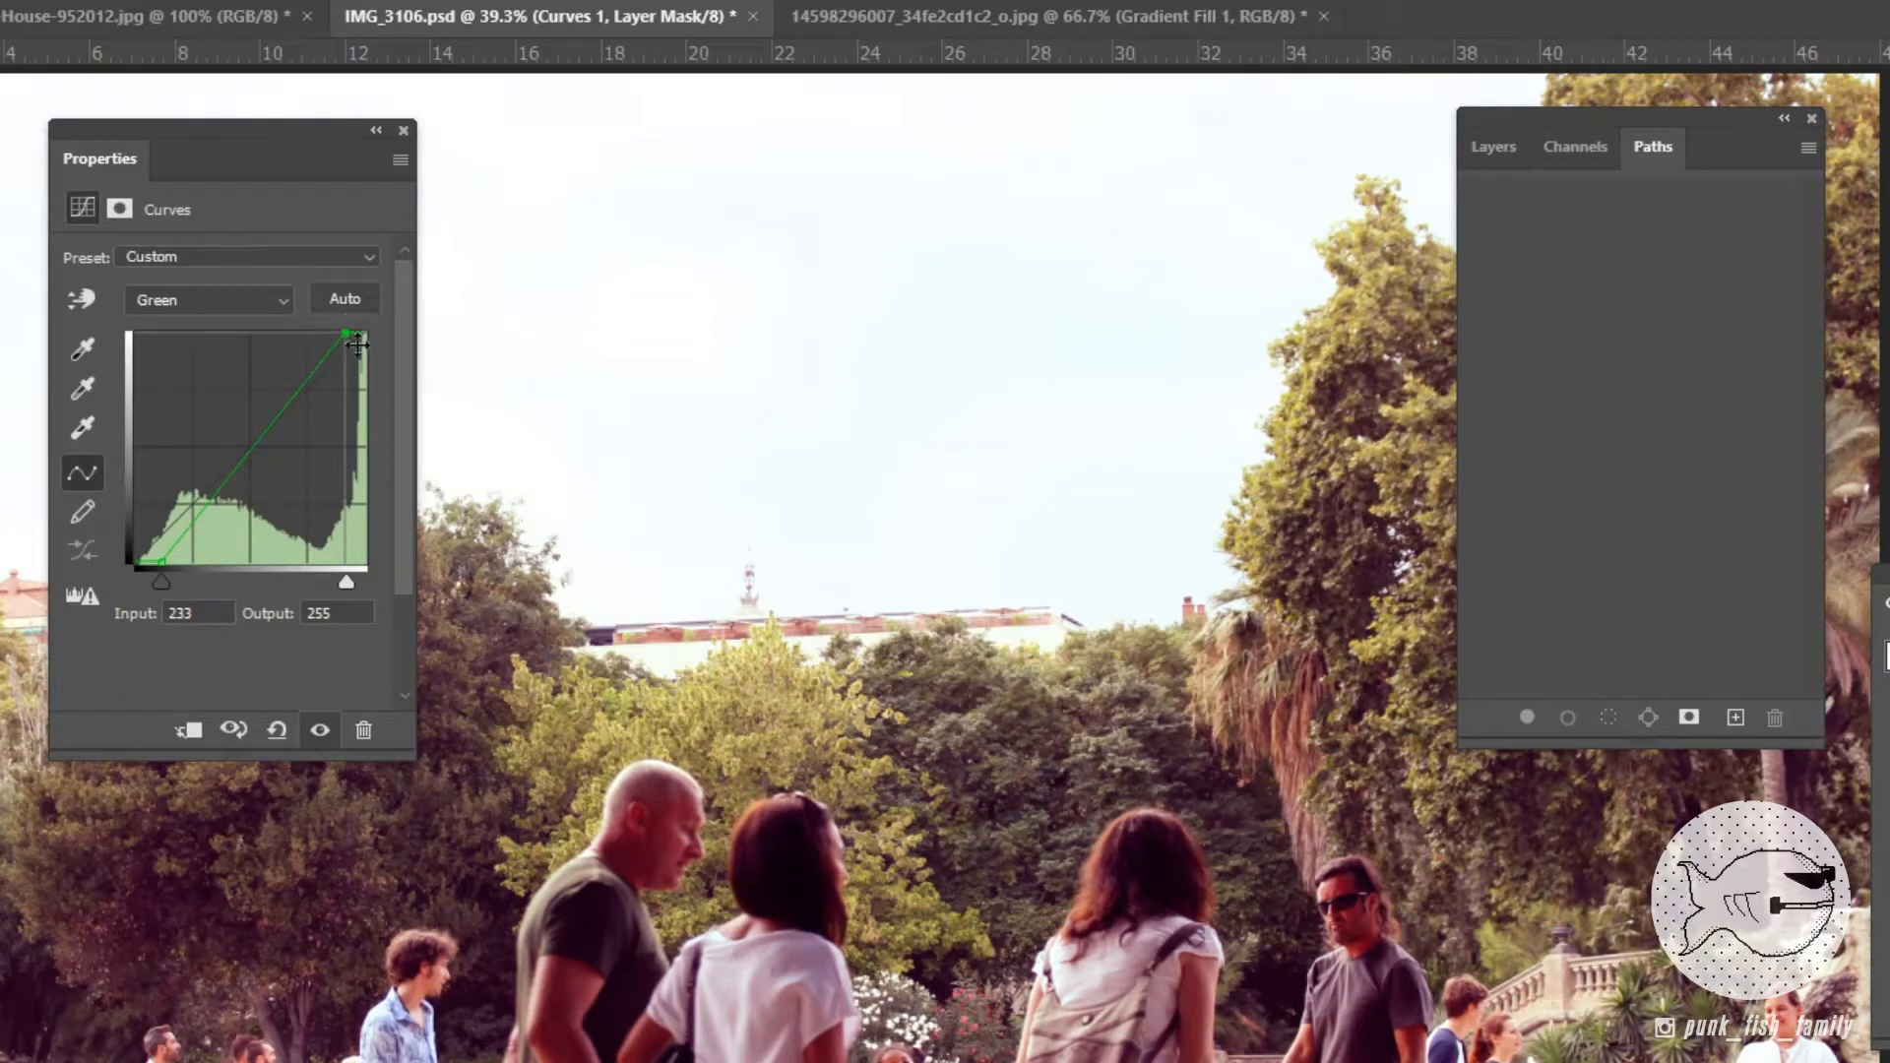
left_click_drag(346, 332, 350, 335)
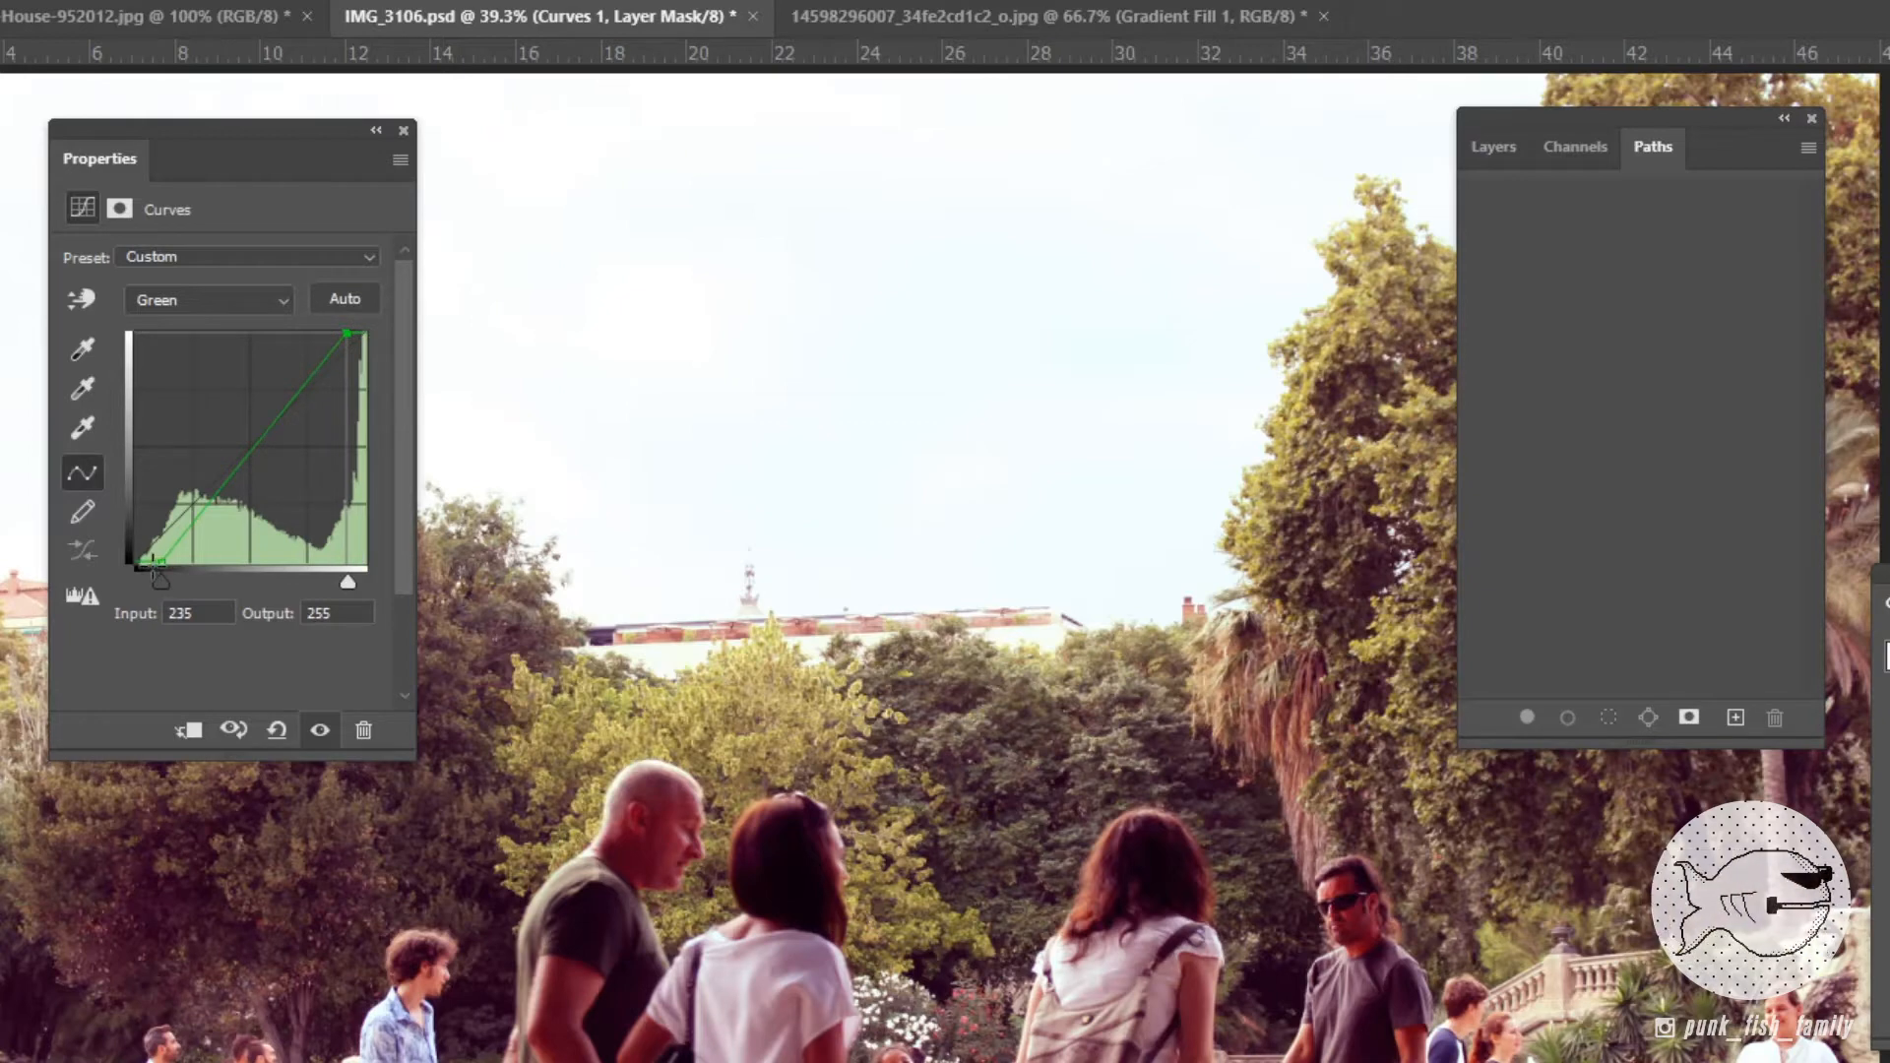
left_click_drag(155, 570, 337, 320)
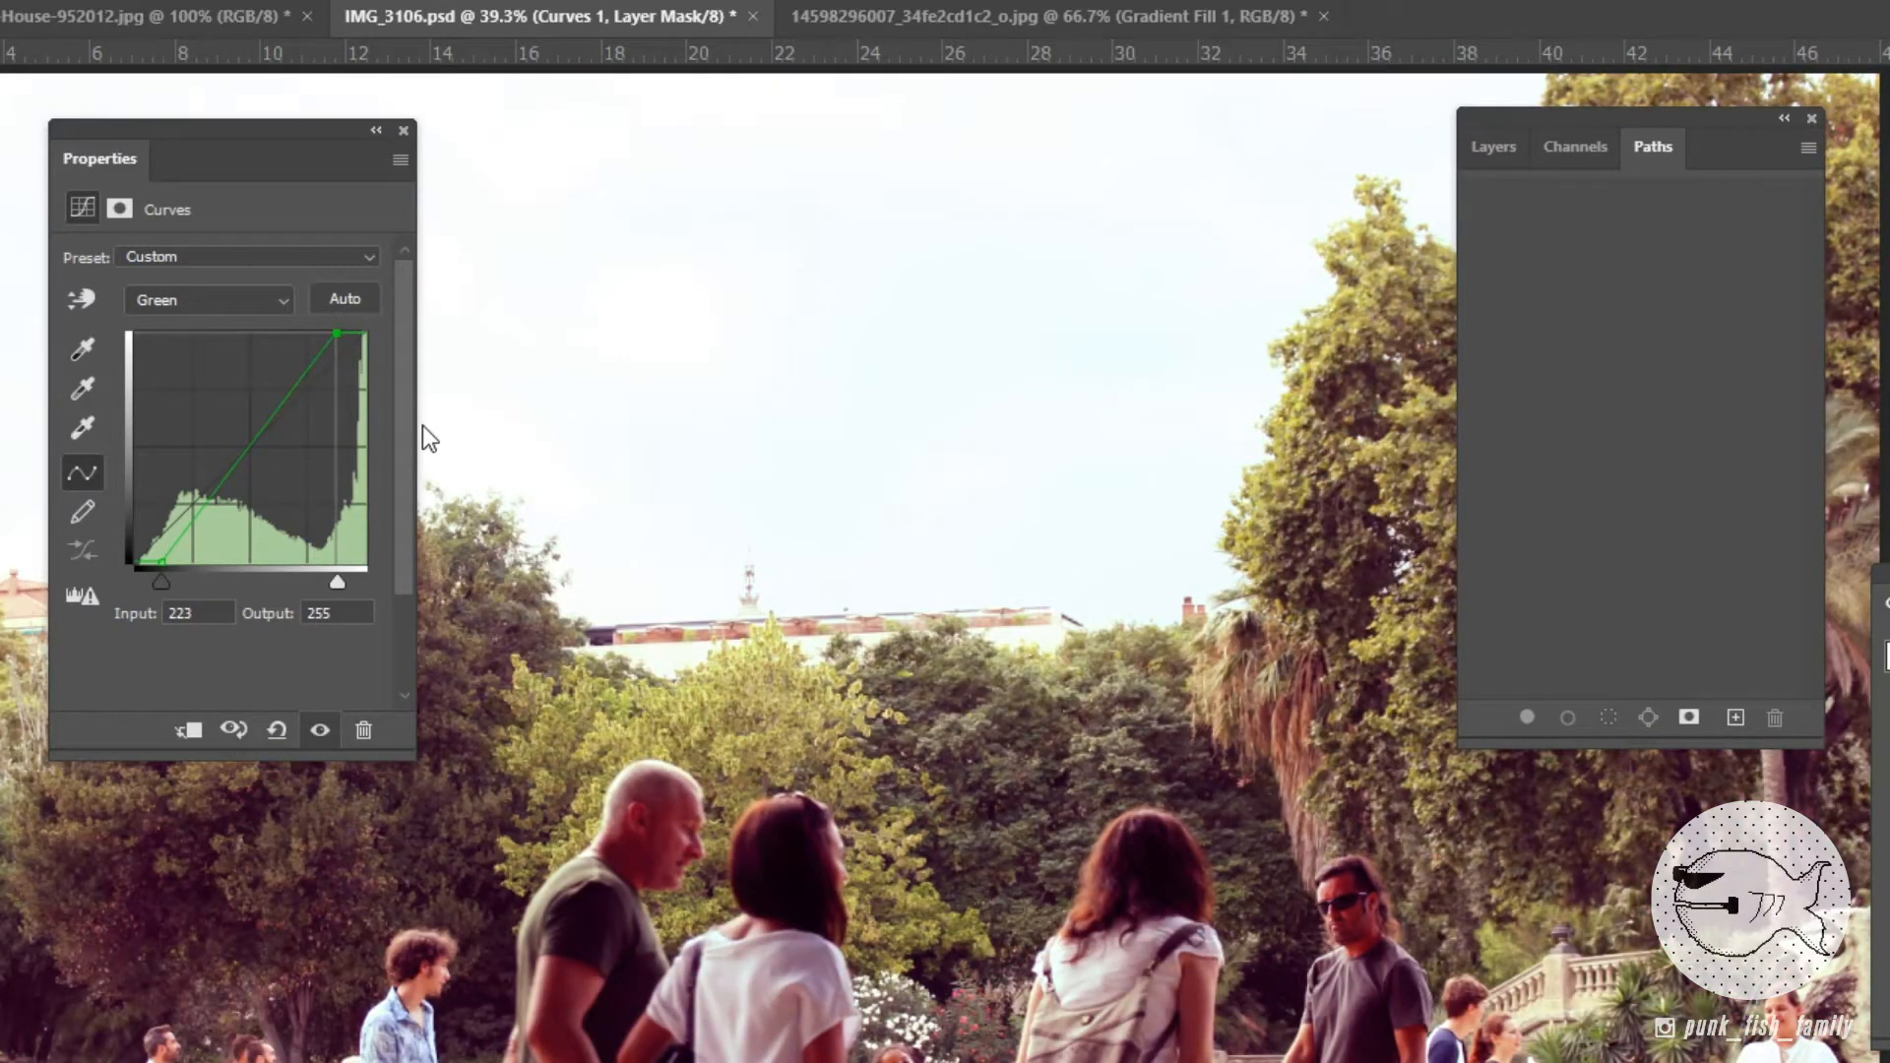
Flatten the Blue curve by lowering the highlight endpoint to output 226 and raising the shadow endpoint to output 34.
left_click(210, 300)
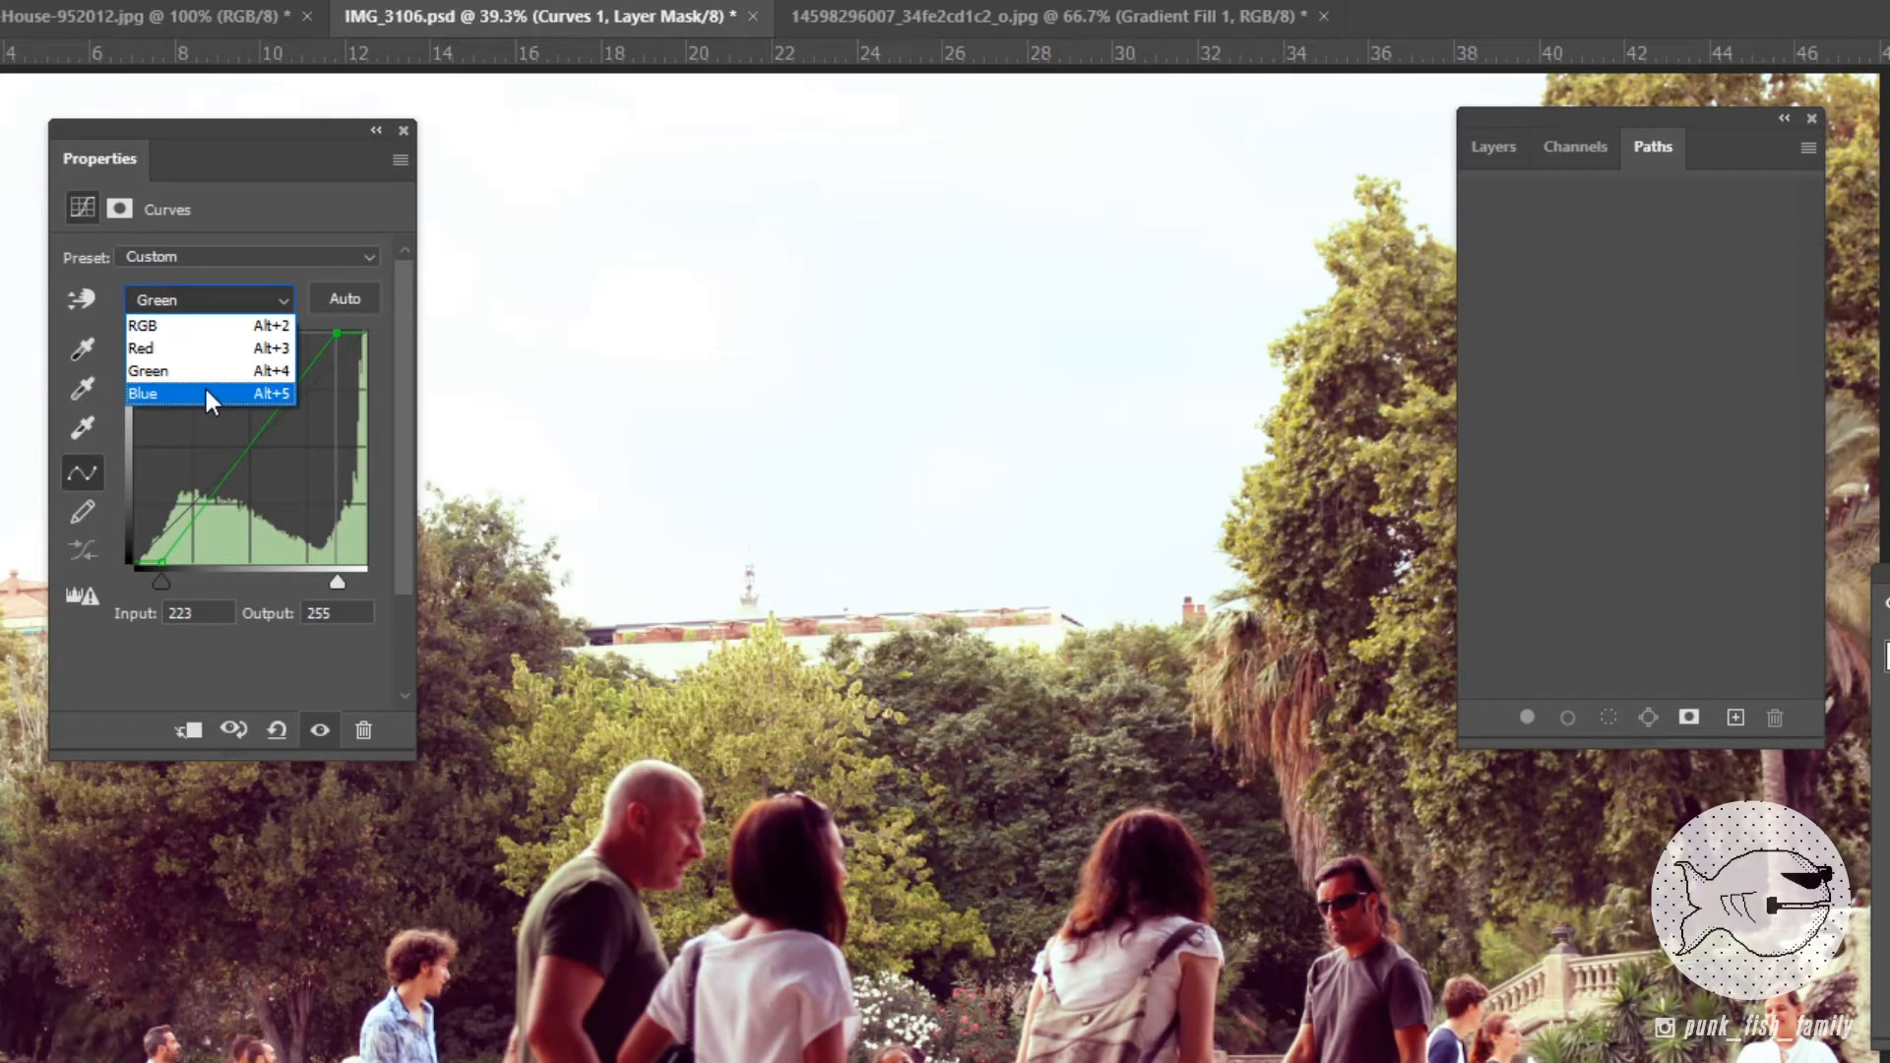
left_click(206, 389)
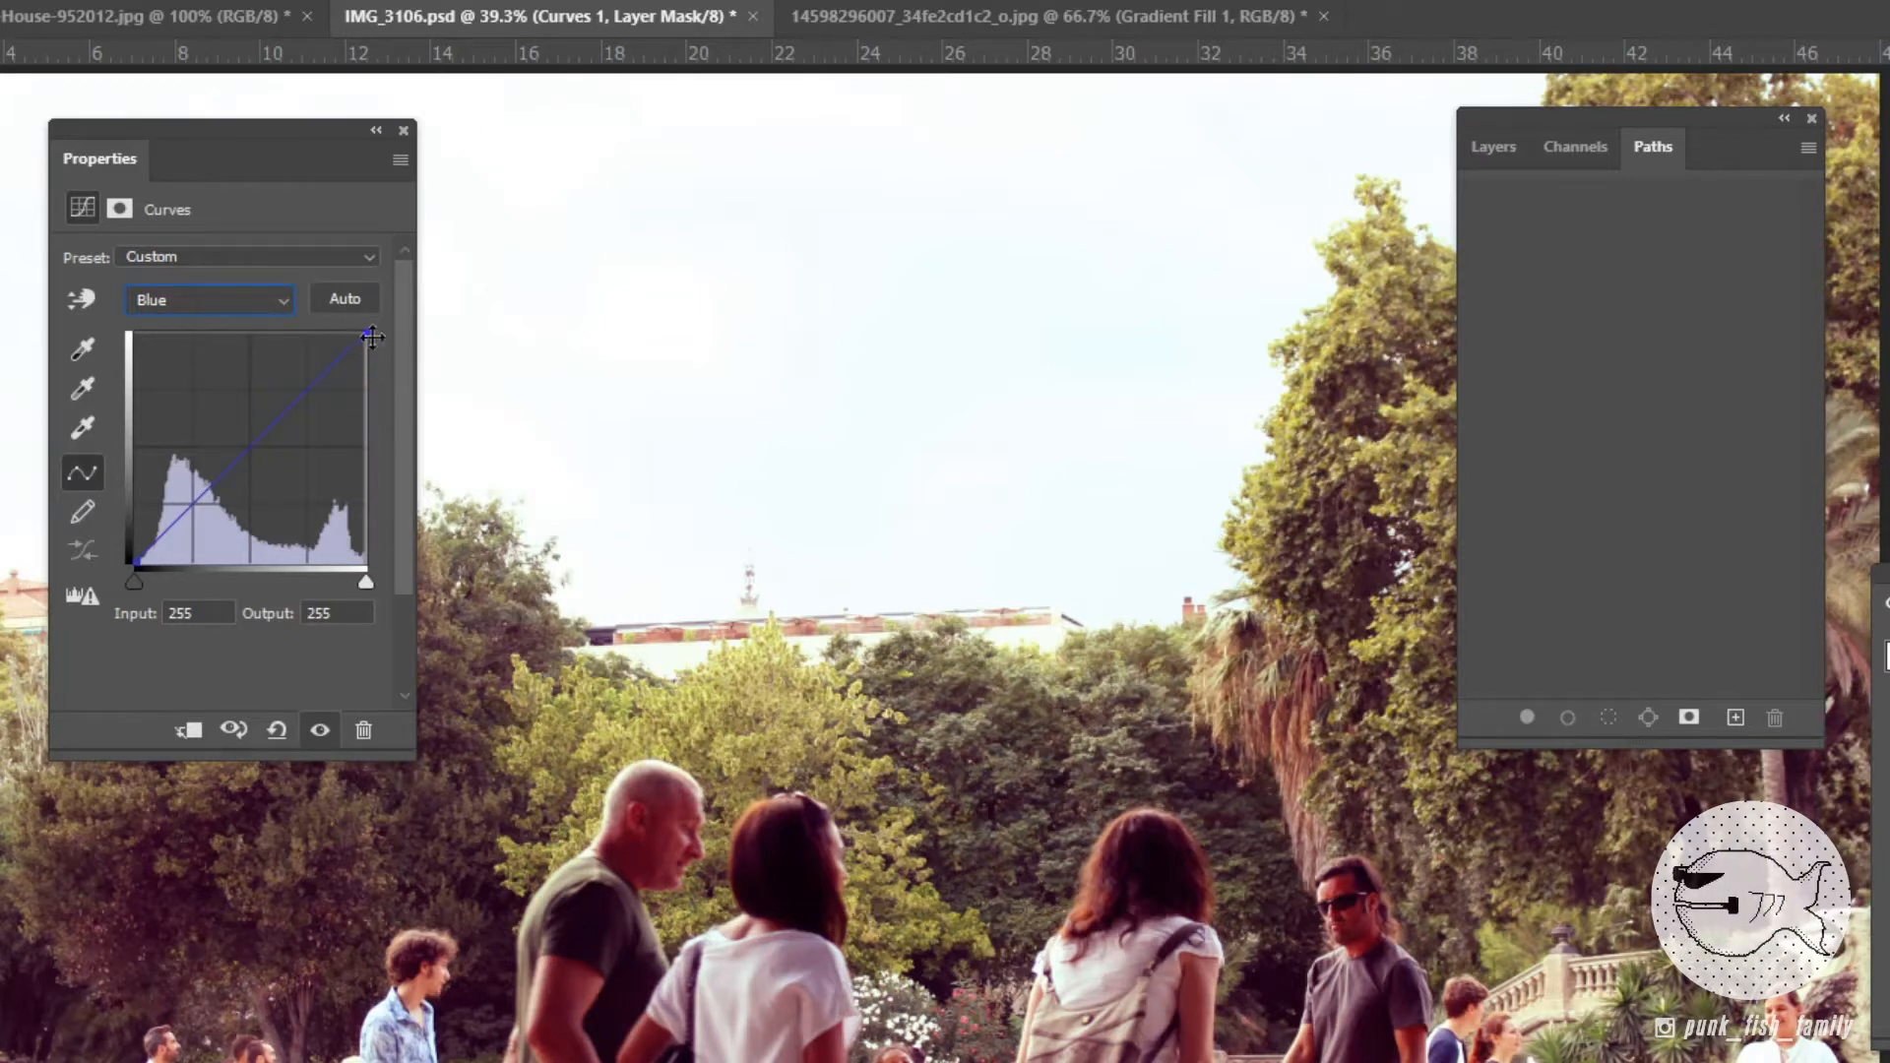
left_click_drag(360, 337, 365, 360)
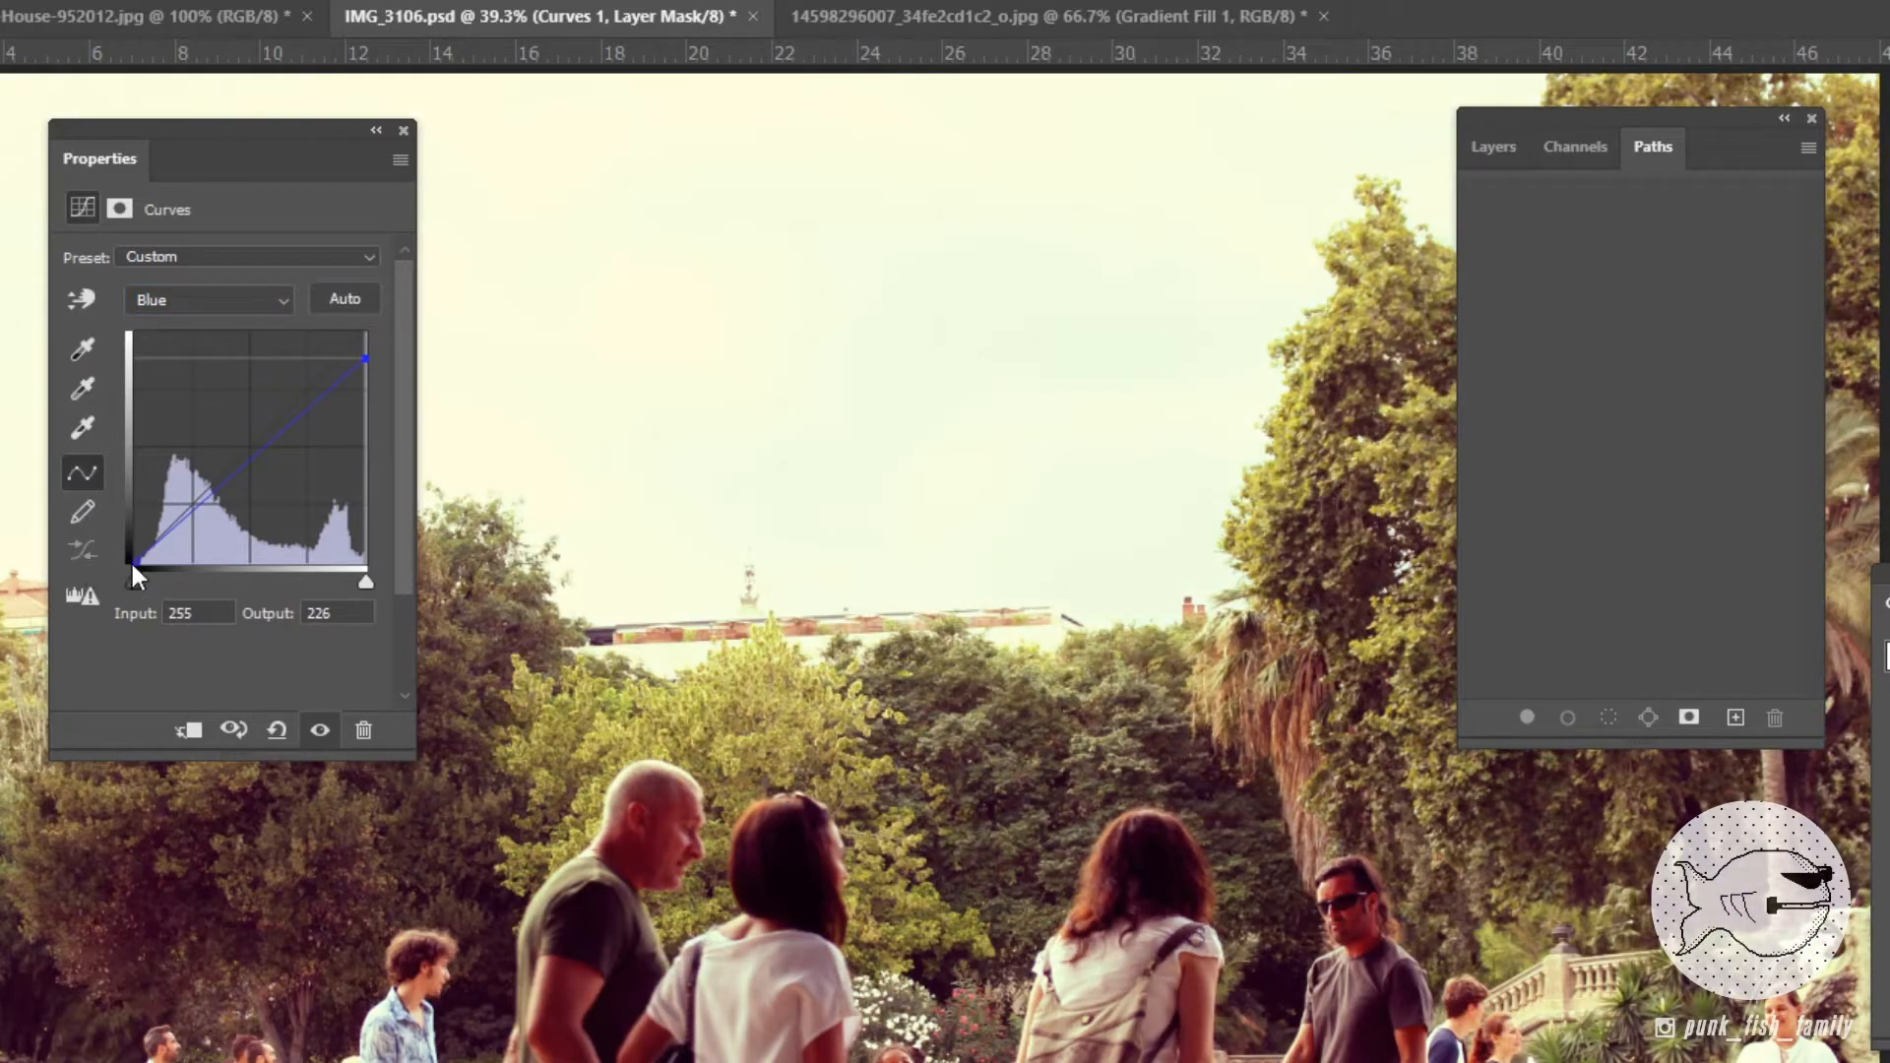
left_click_drag(138, 561, 134, 532)
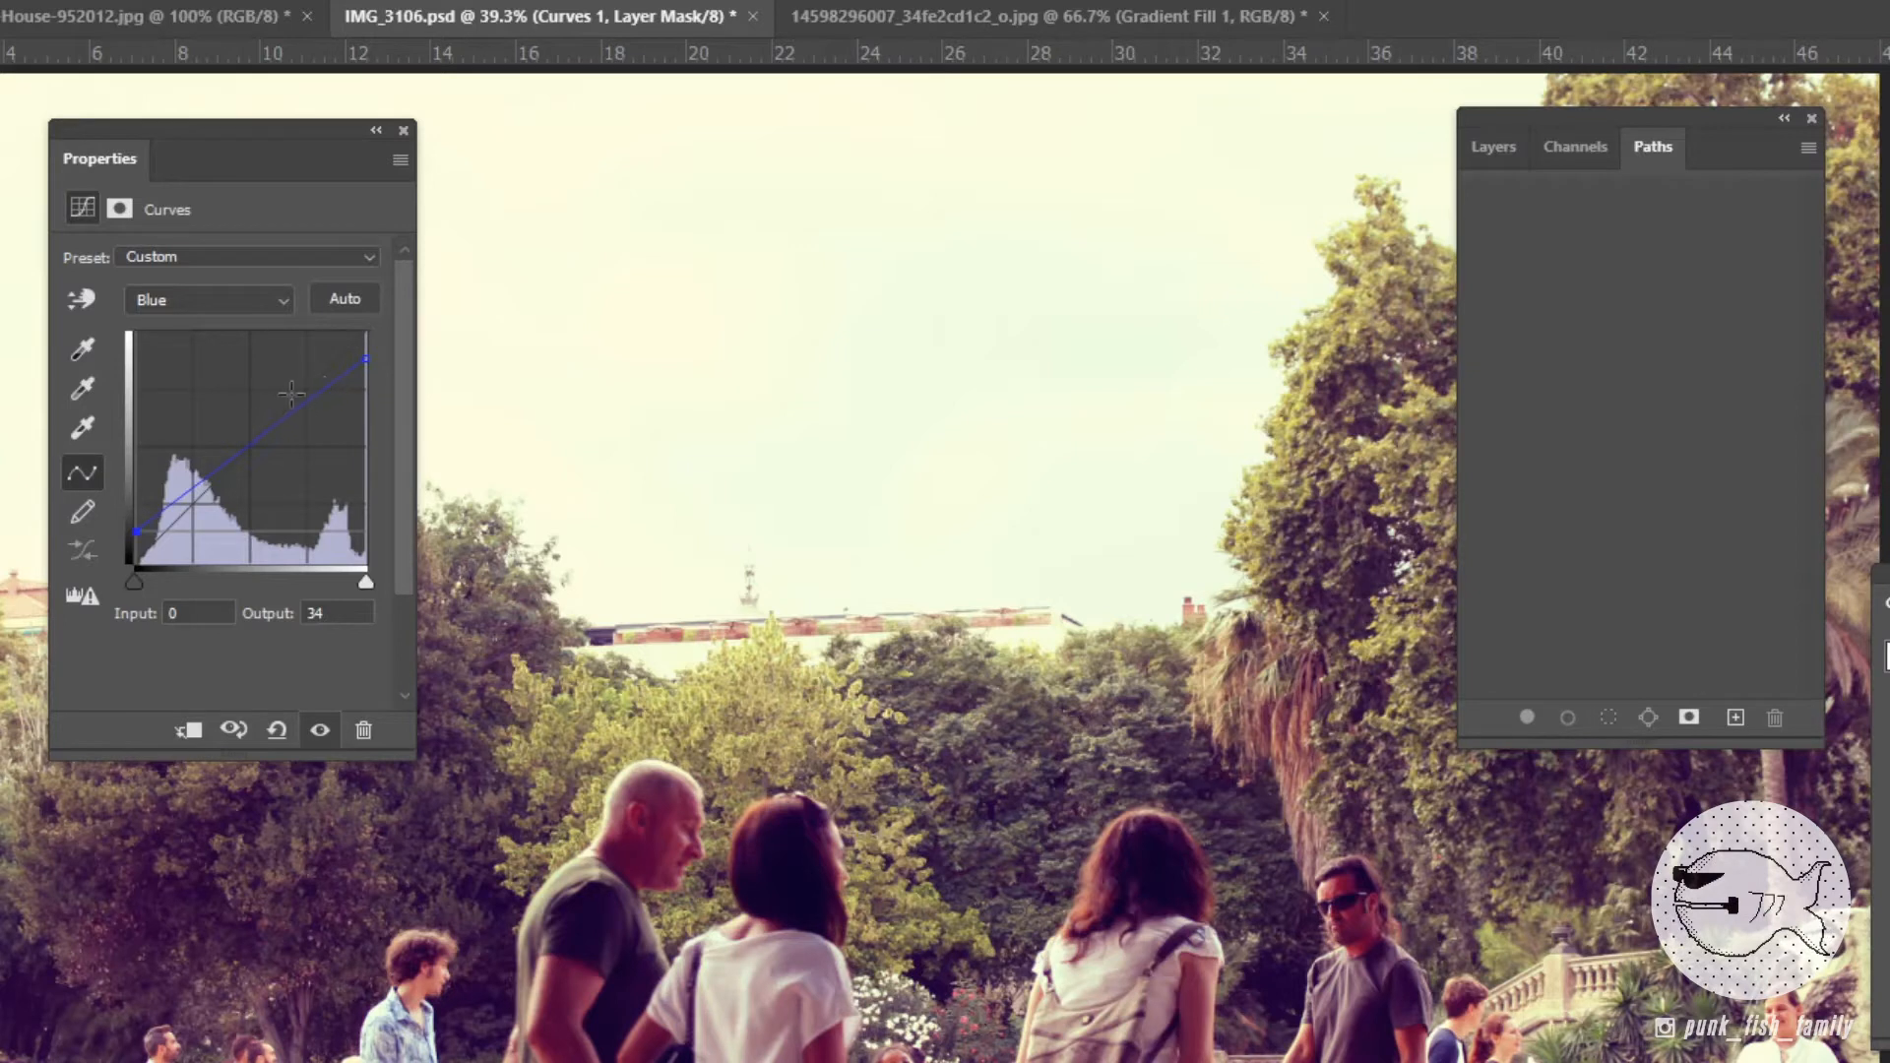
Raise the Blue curve's highlight endpoint to output 251 to reduce the yellow tint in the sky.
left_click(83, 297)
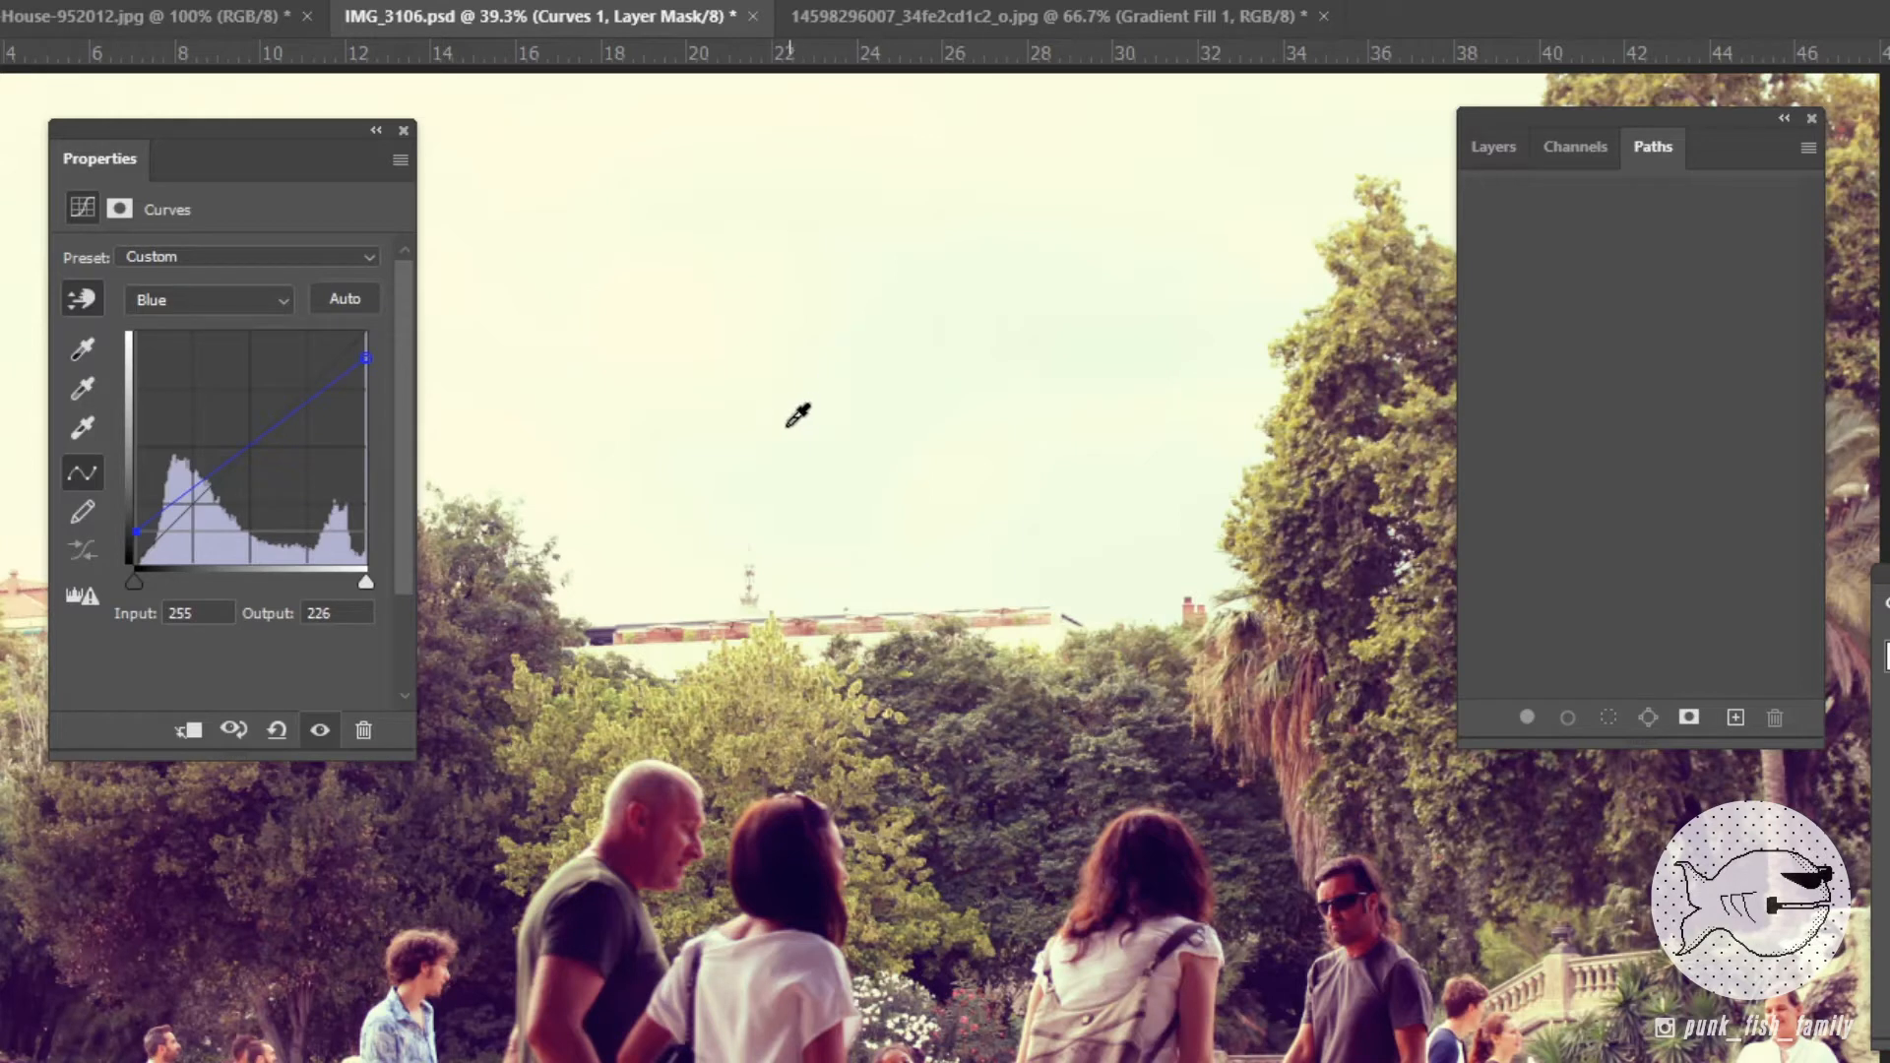
left_click_drag(807, 394, 801, 364)
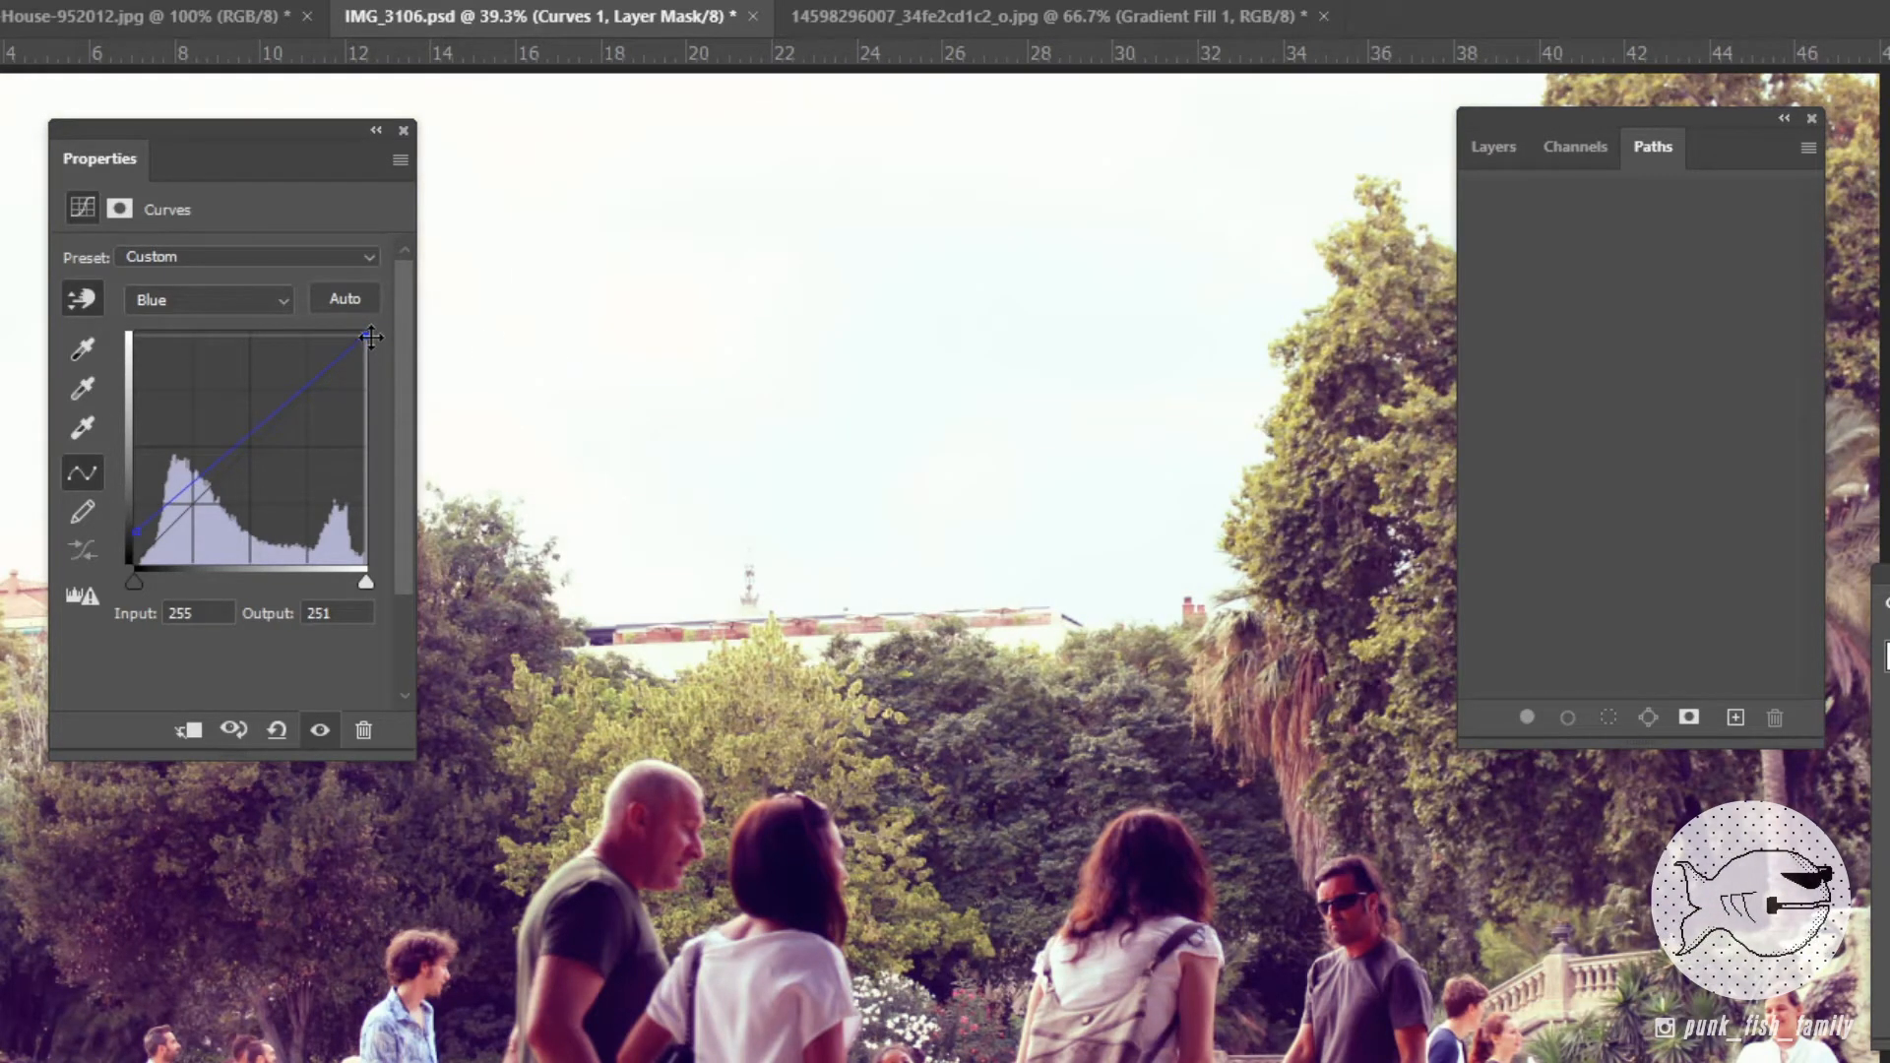
left_click_drag(365, 350, 365, 337)
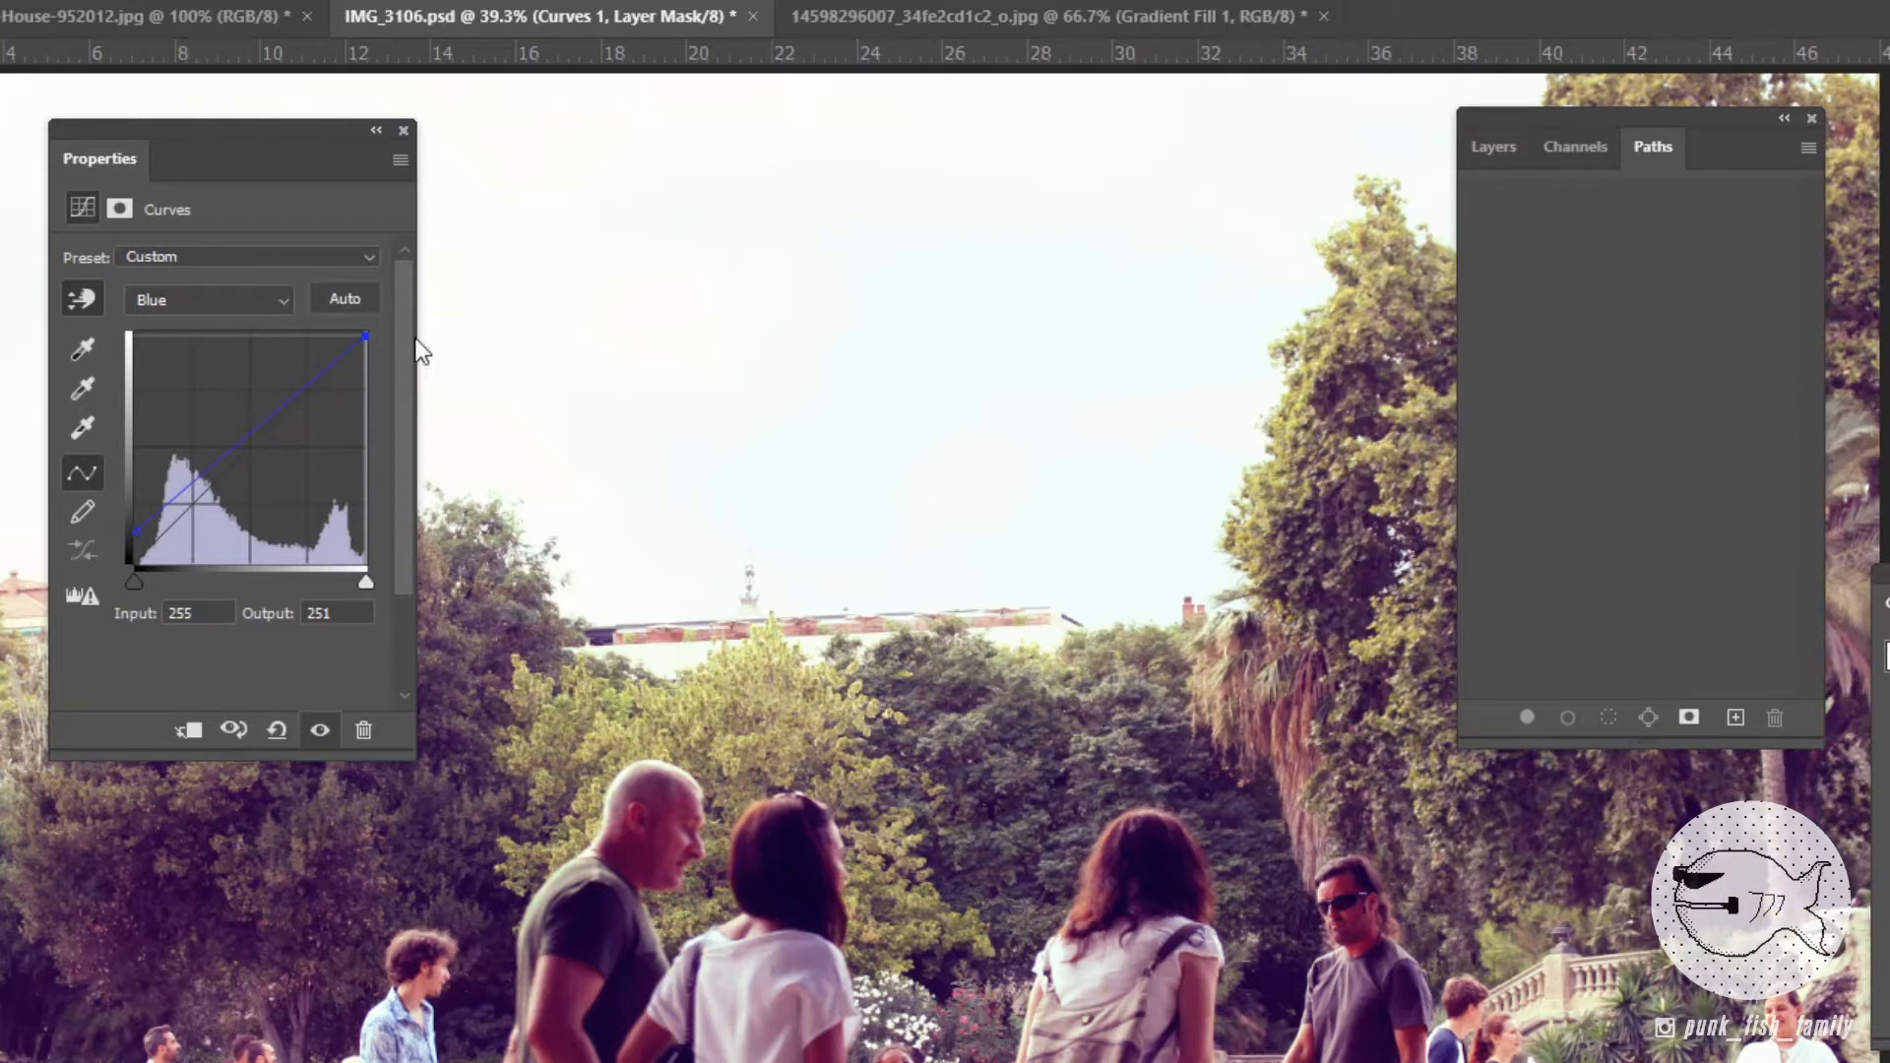
Add a Levels adjustment layer above Curves 1 and set its black output level to 38 to fade the shadows.
left_click(1476, 155)
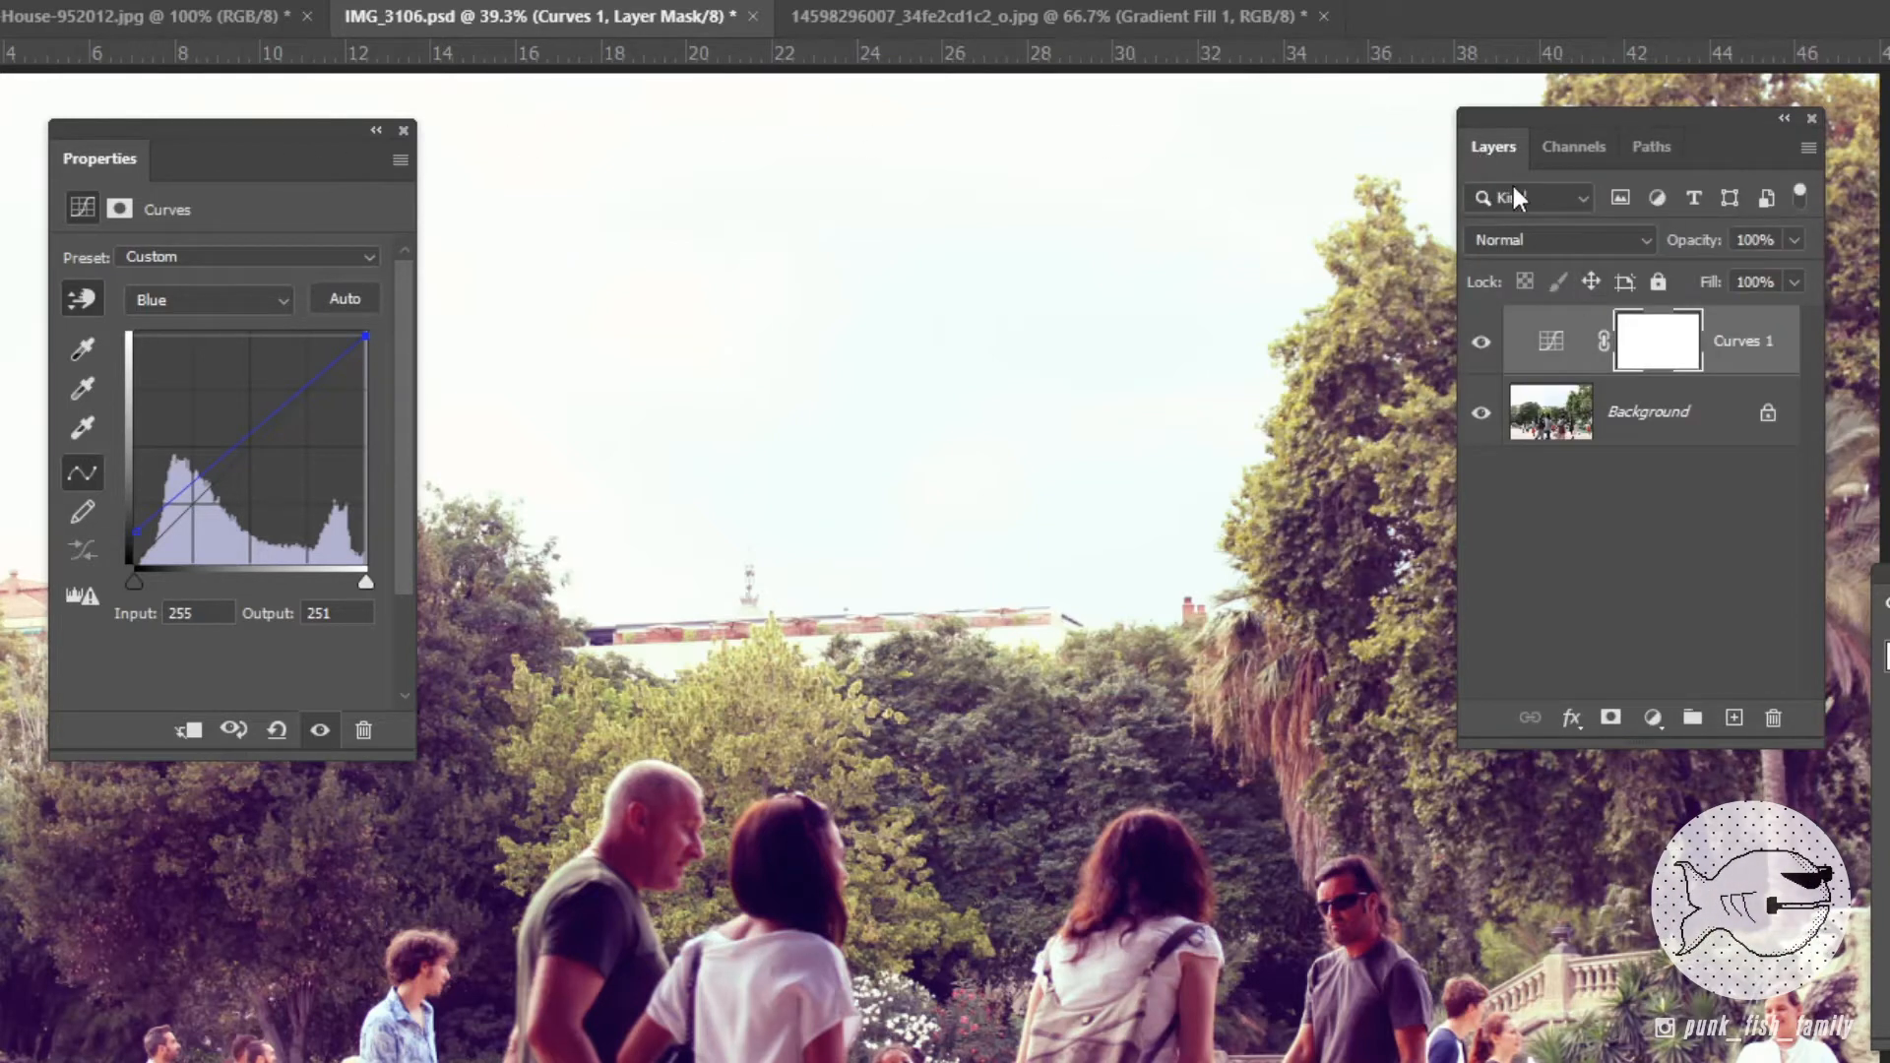
left_click(1655, 720)
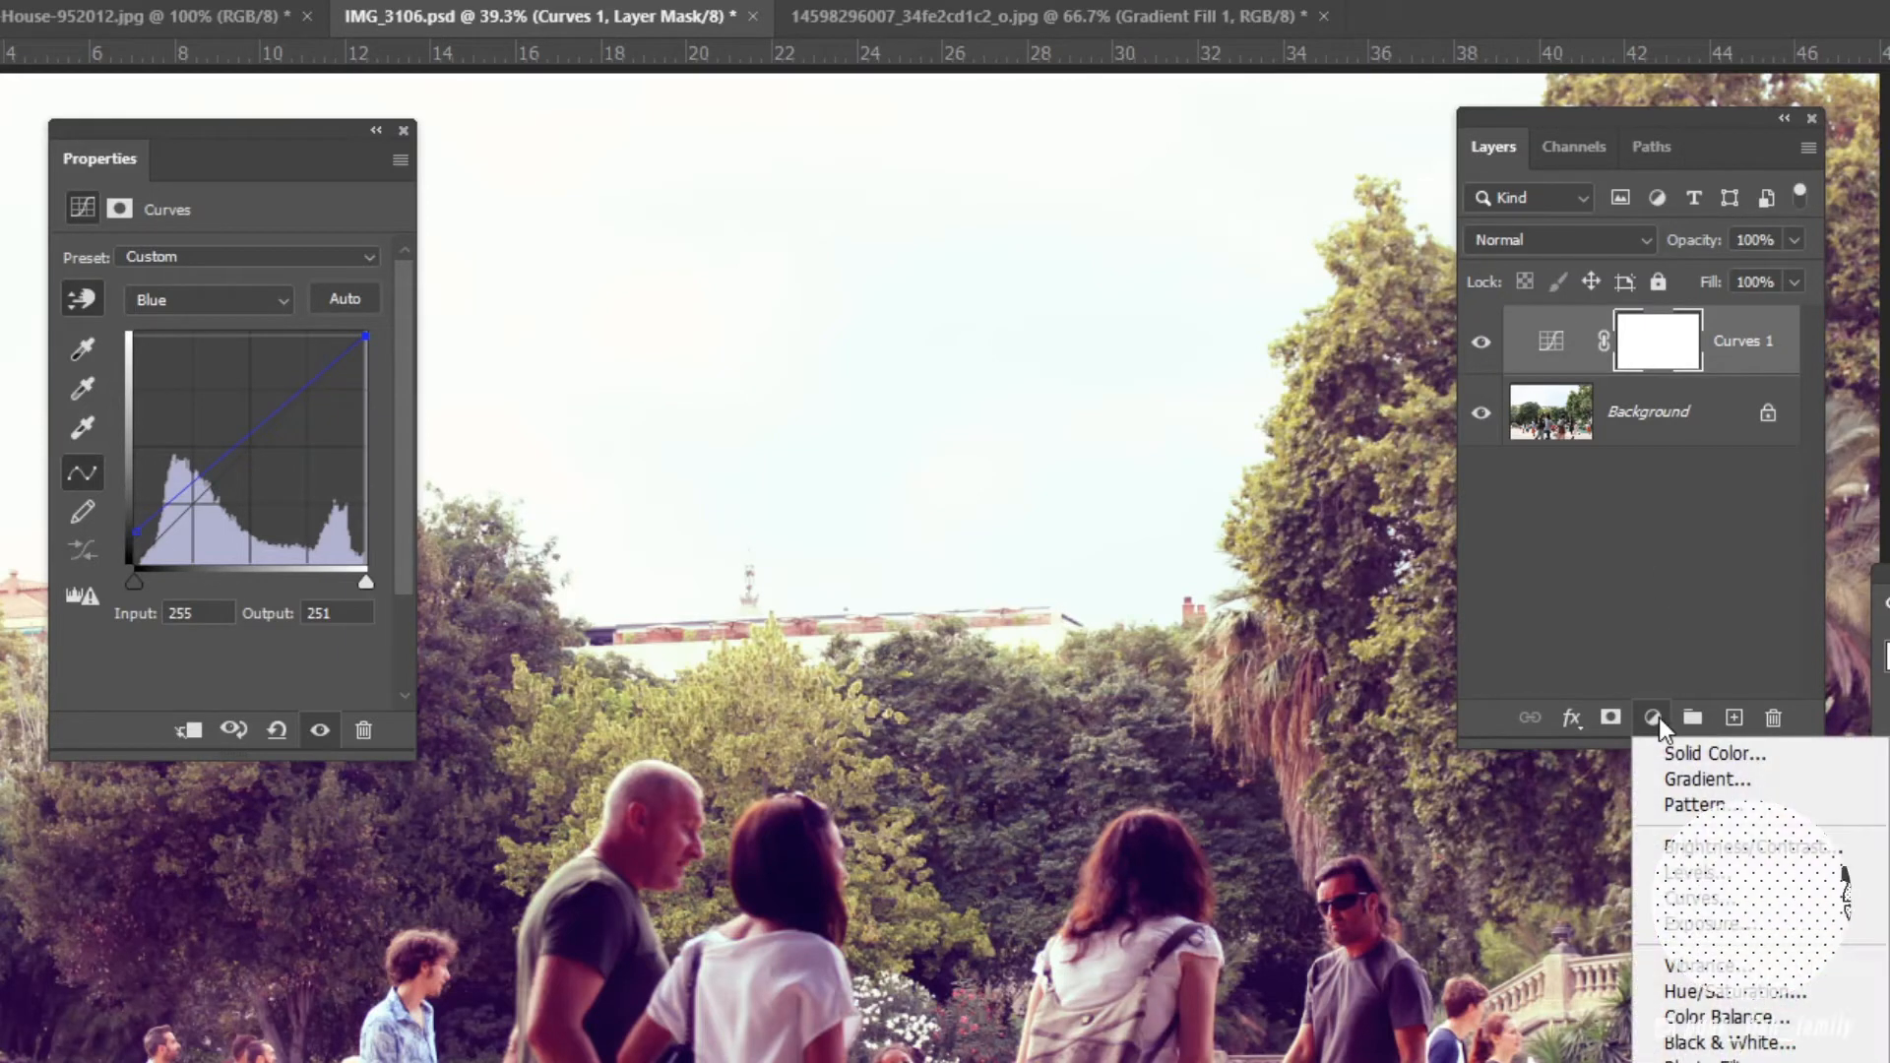
left_click(1738, 872)
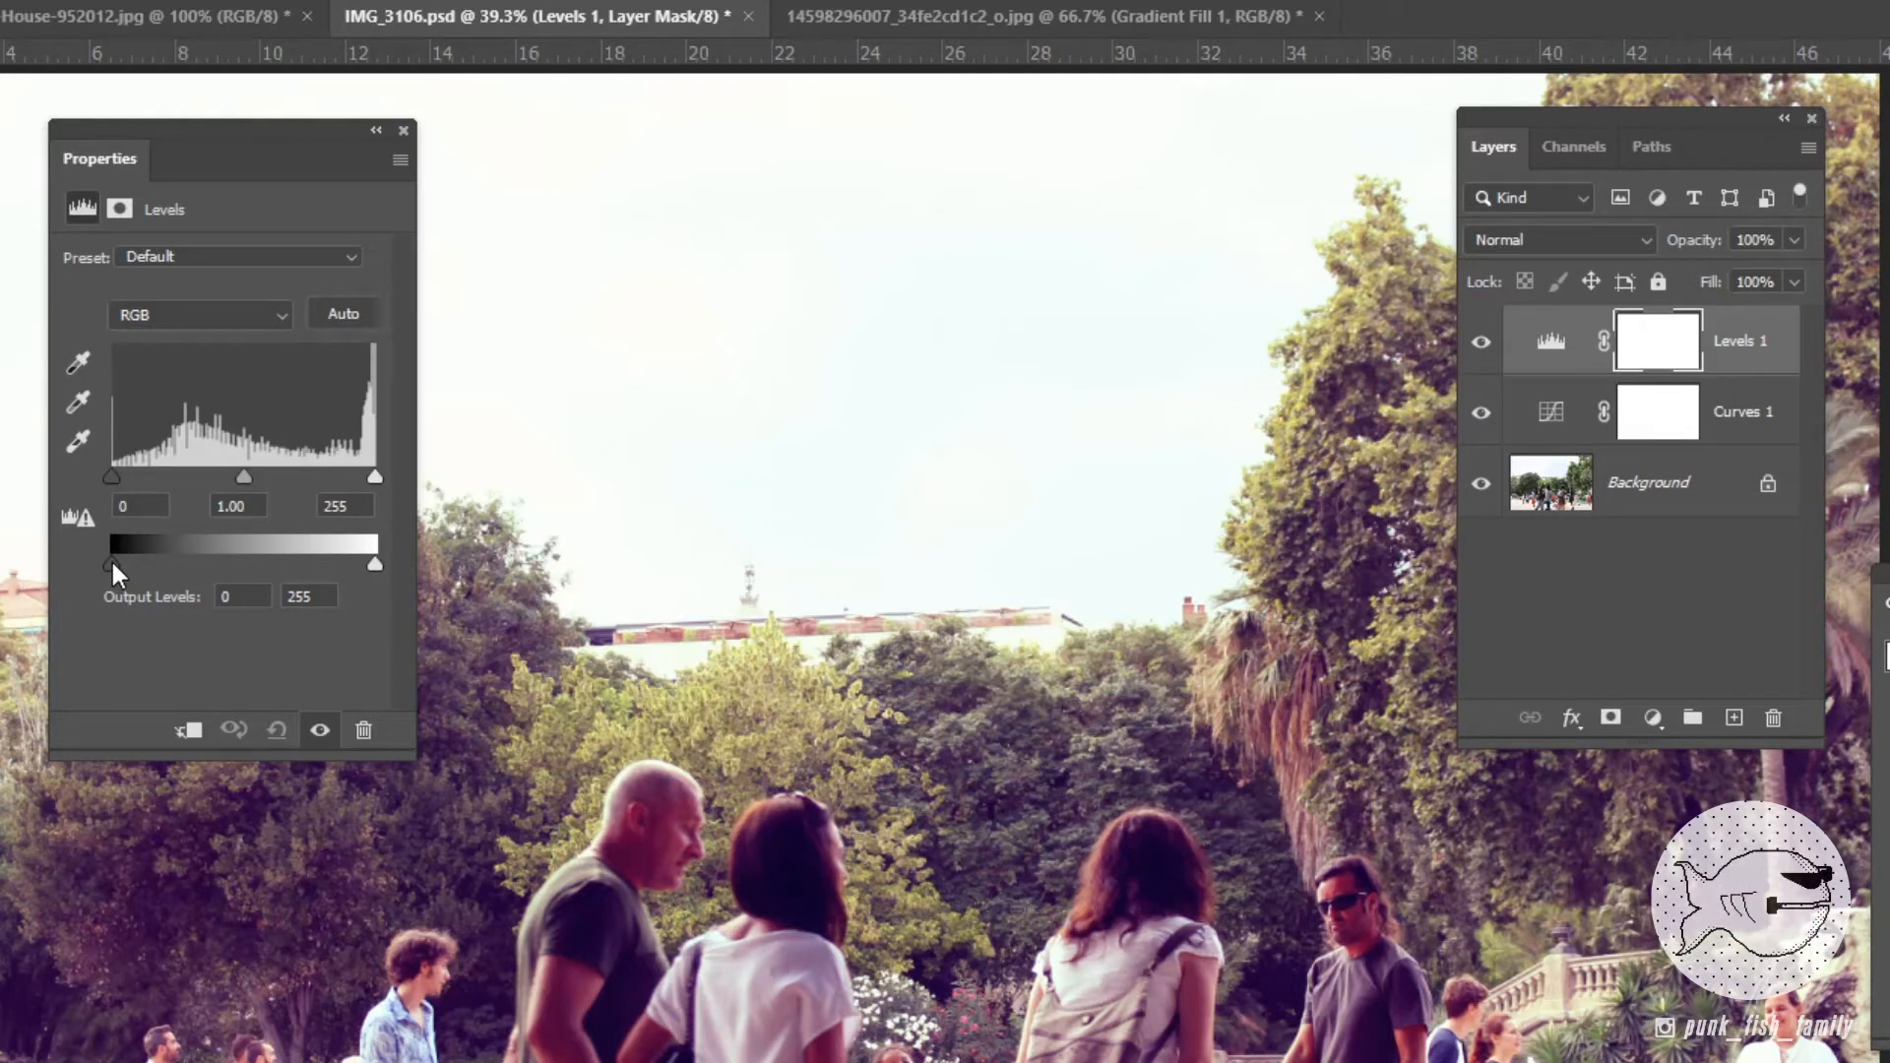
left_click_drag(111, 558, 142, 564)
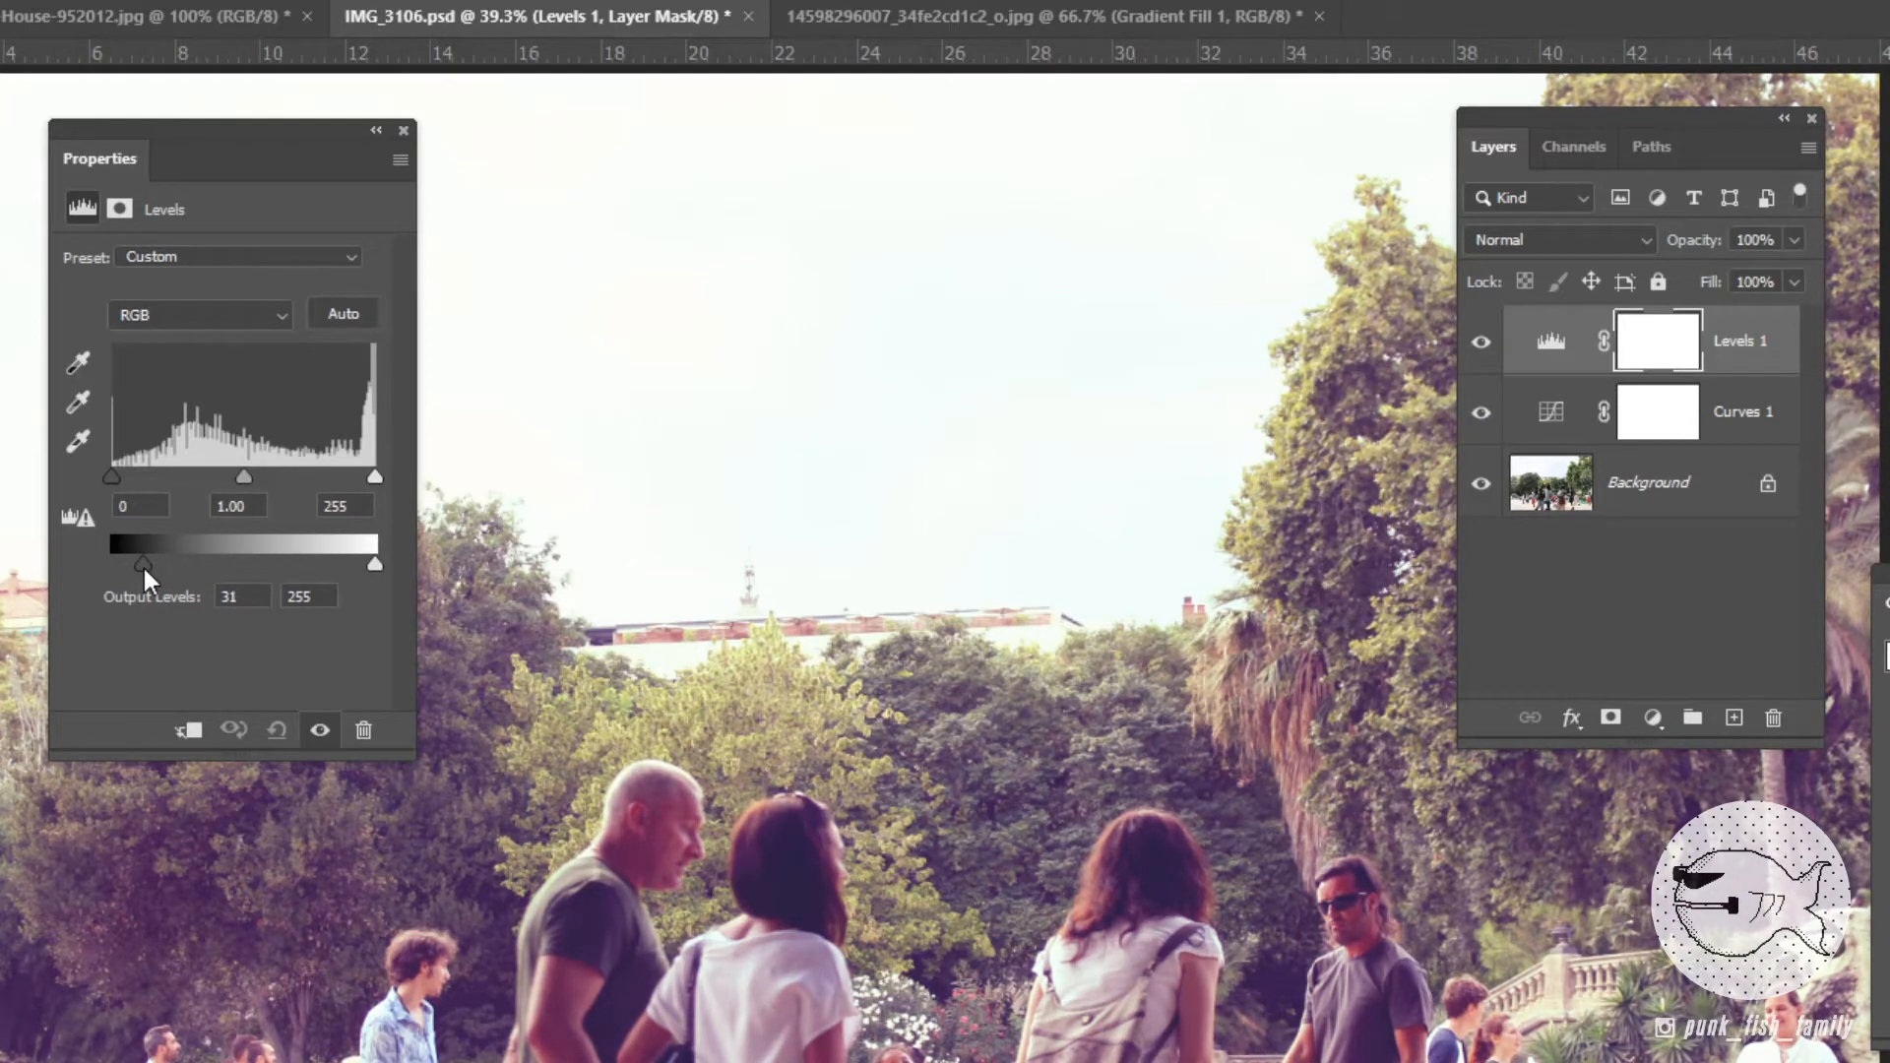
left_click_drag(142, 564, 150, 565)
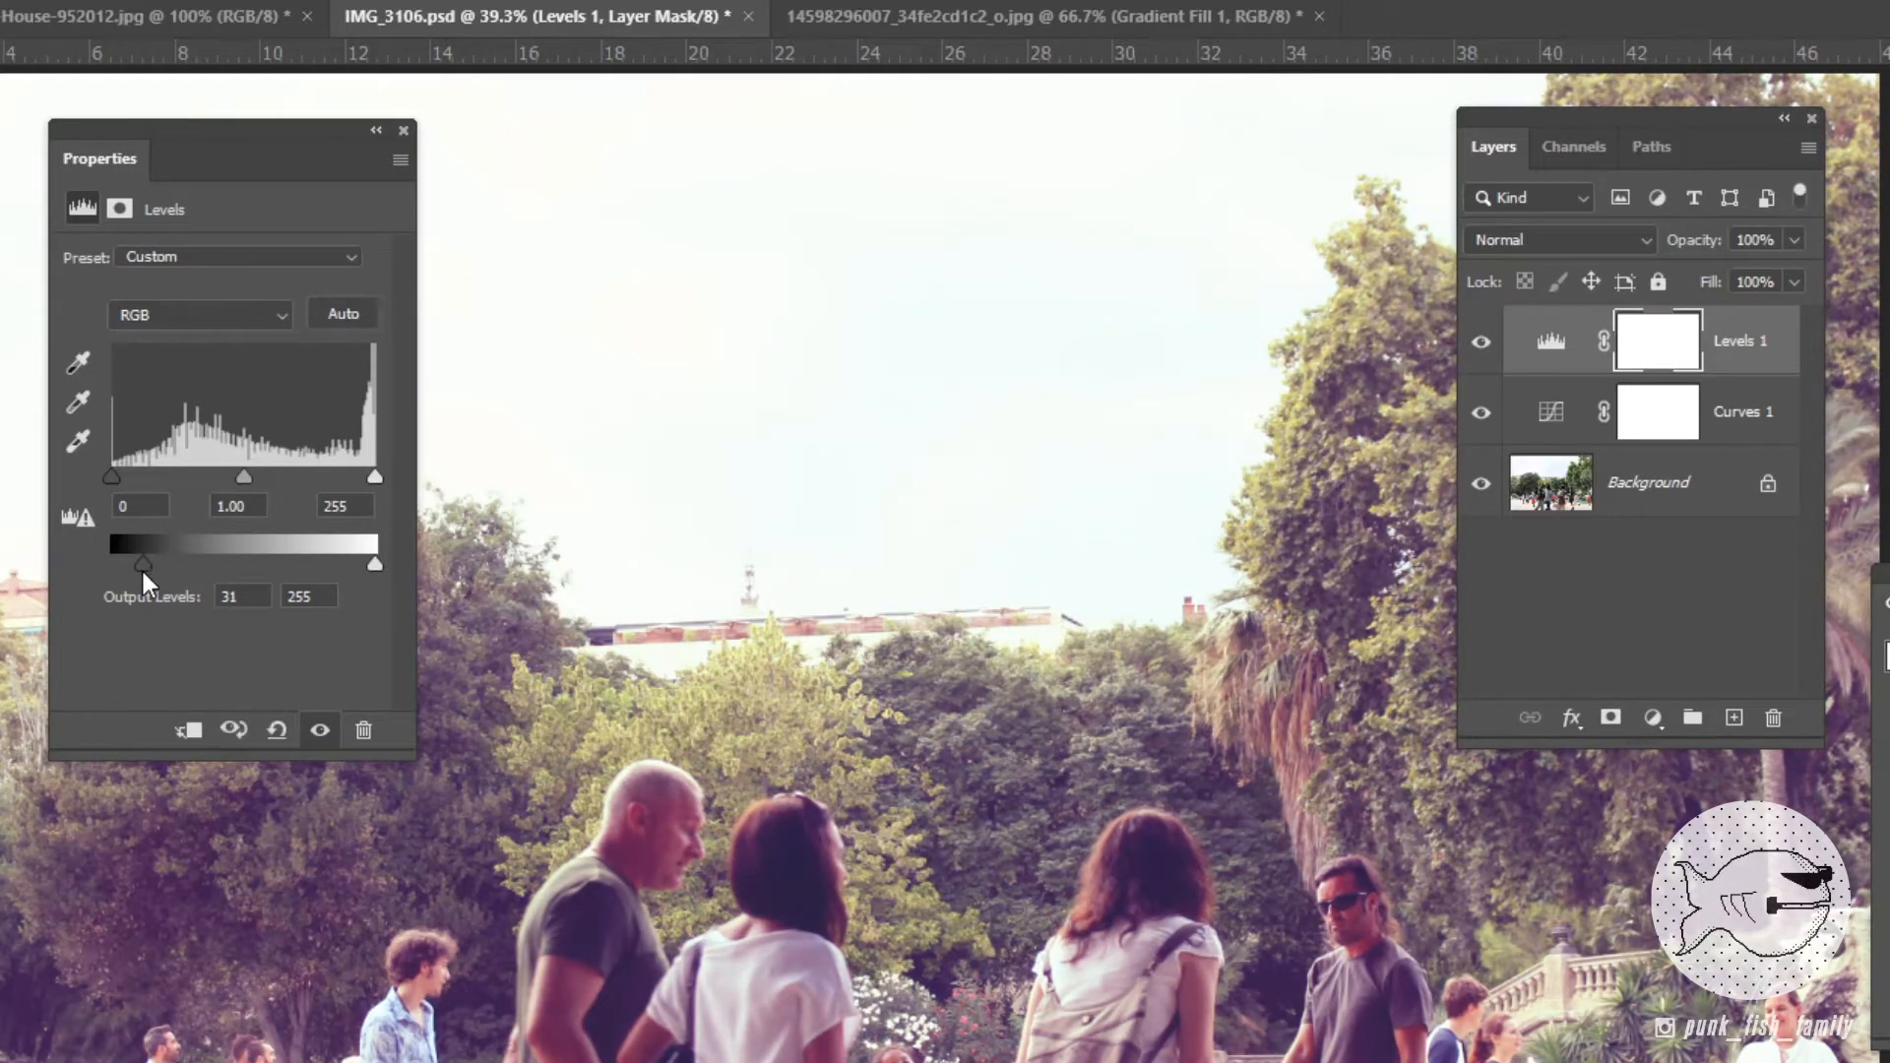
left_click_drag(147, 565, 151, 567)
left_click_drag(243, 486, 248, 488)
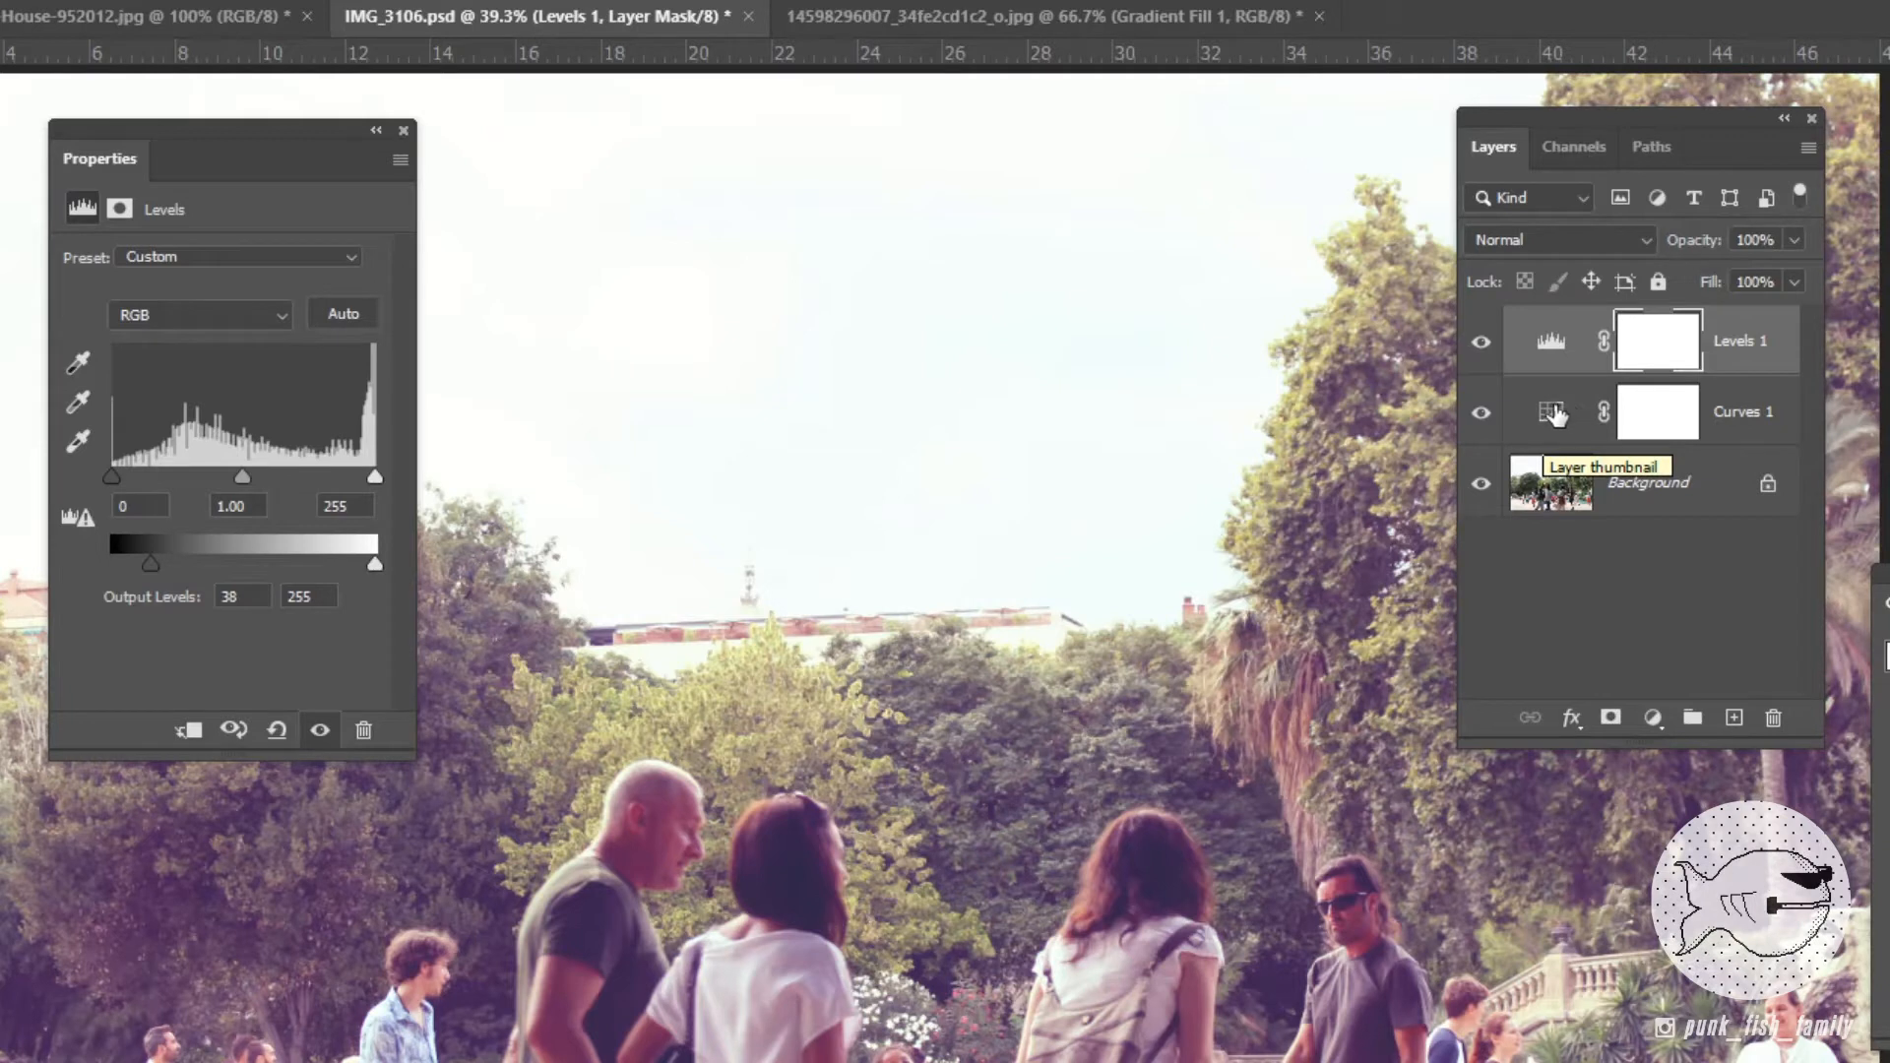
Readjust the midtone point on the Curves 1 layer's Red curve to input 146, output 190.
left_click(1554, 413)
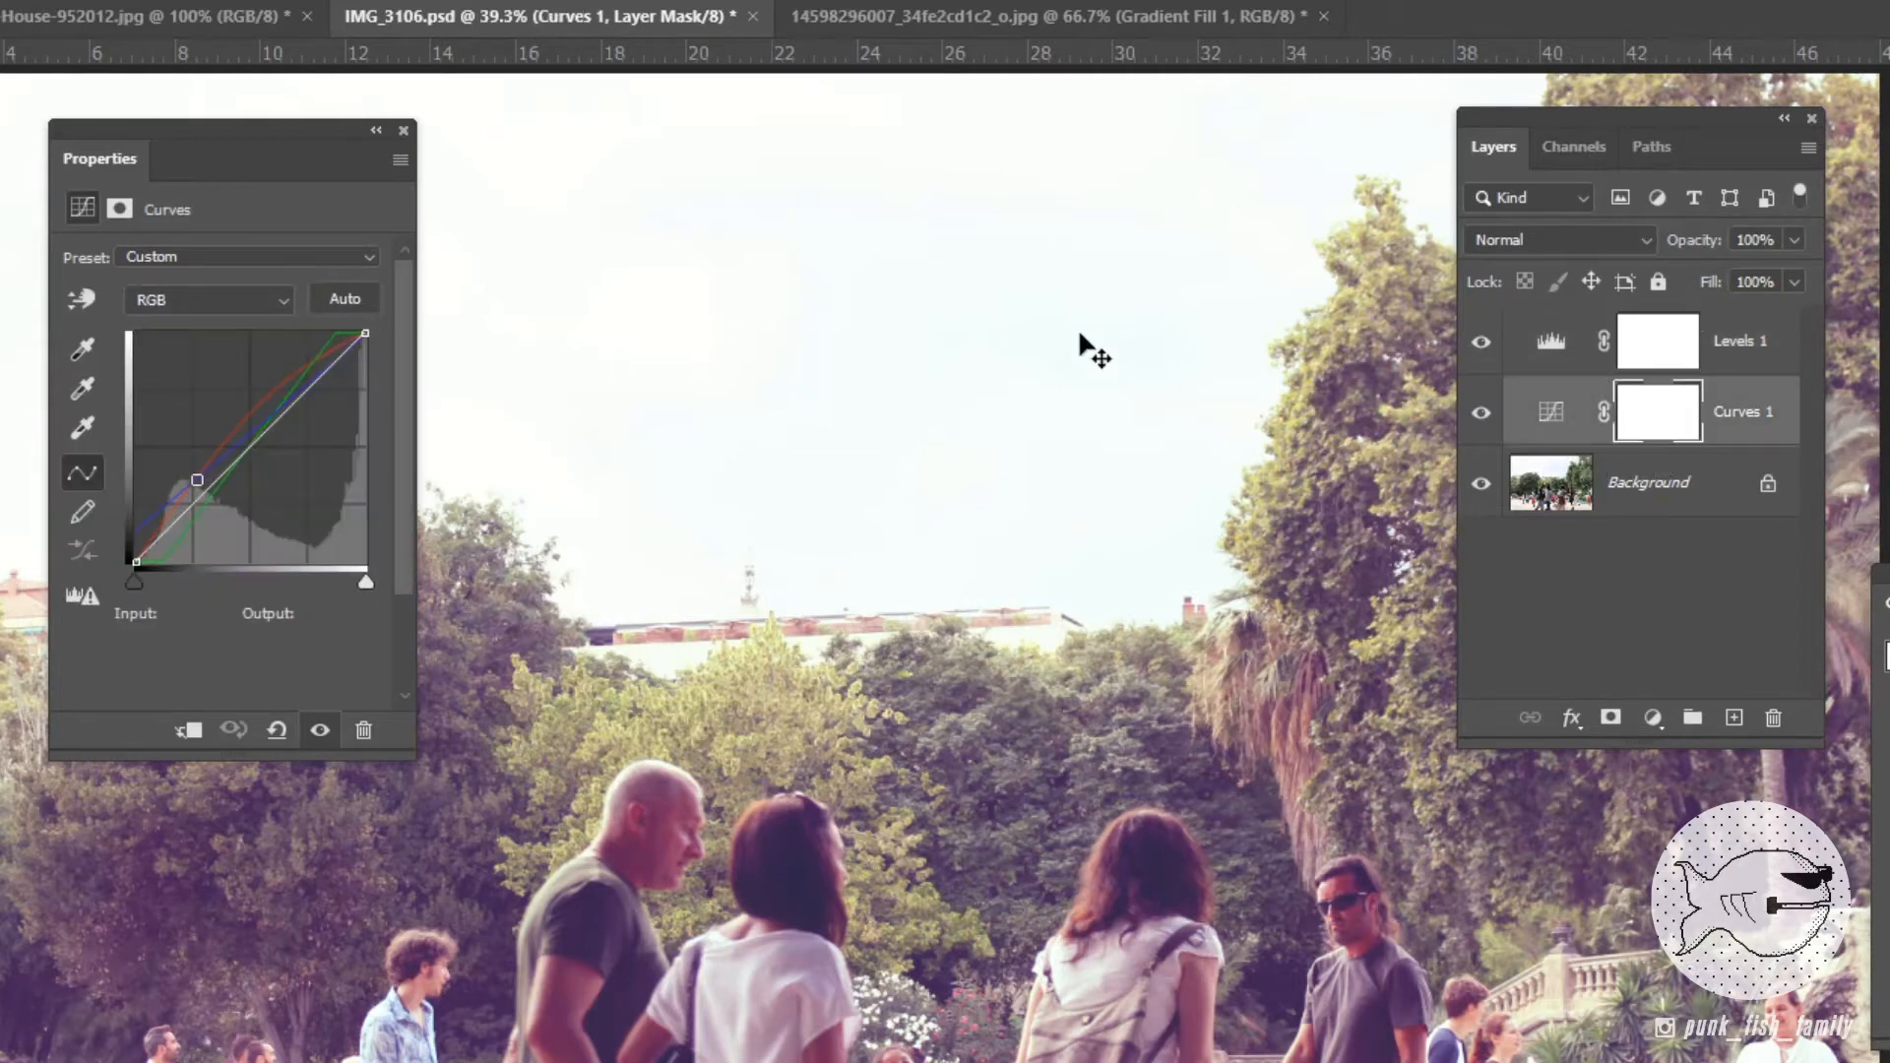
left_click(210, 294)
left_click(211, 348)
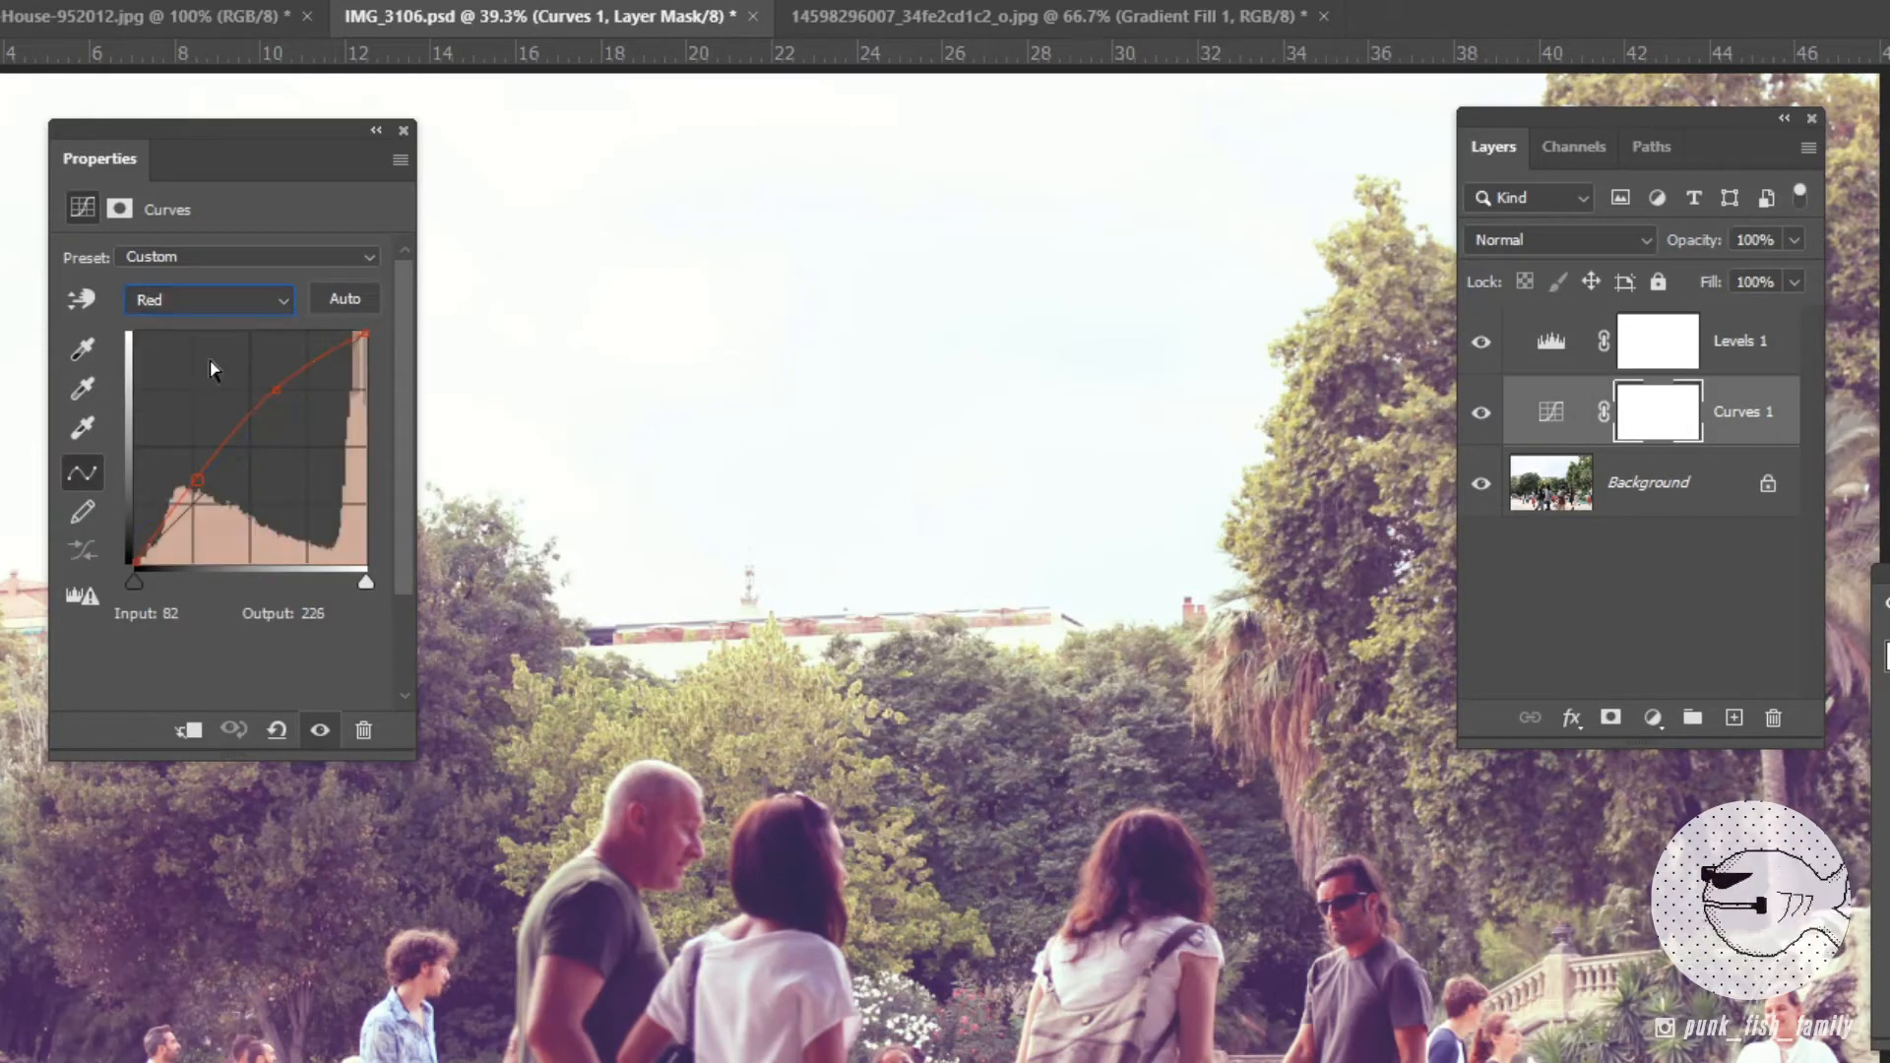
left_click_drag(276, 390, 268, 382)
left_click_drag(267, 383, 265, 391)
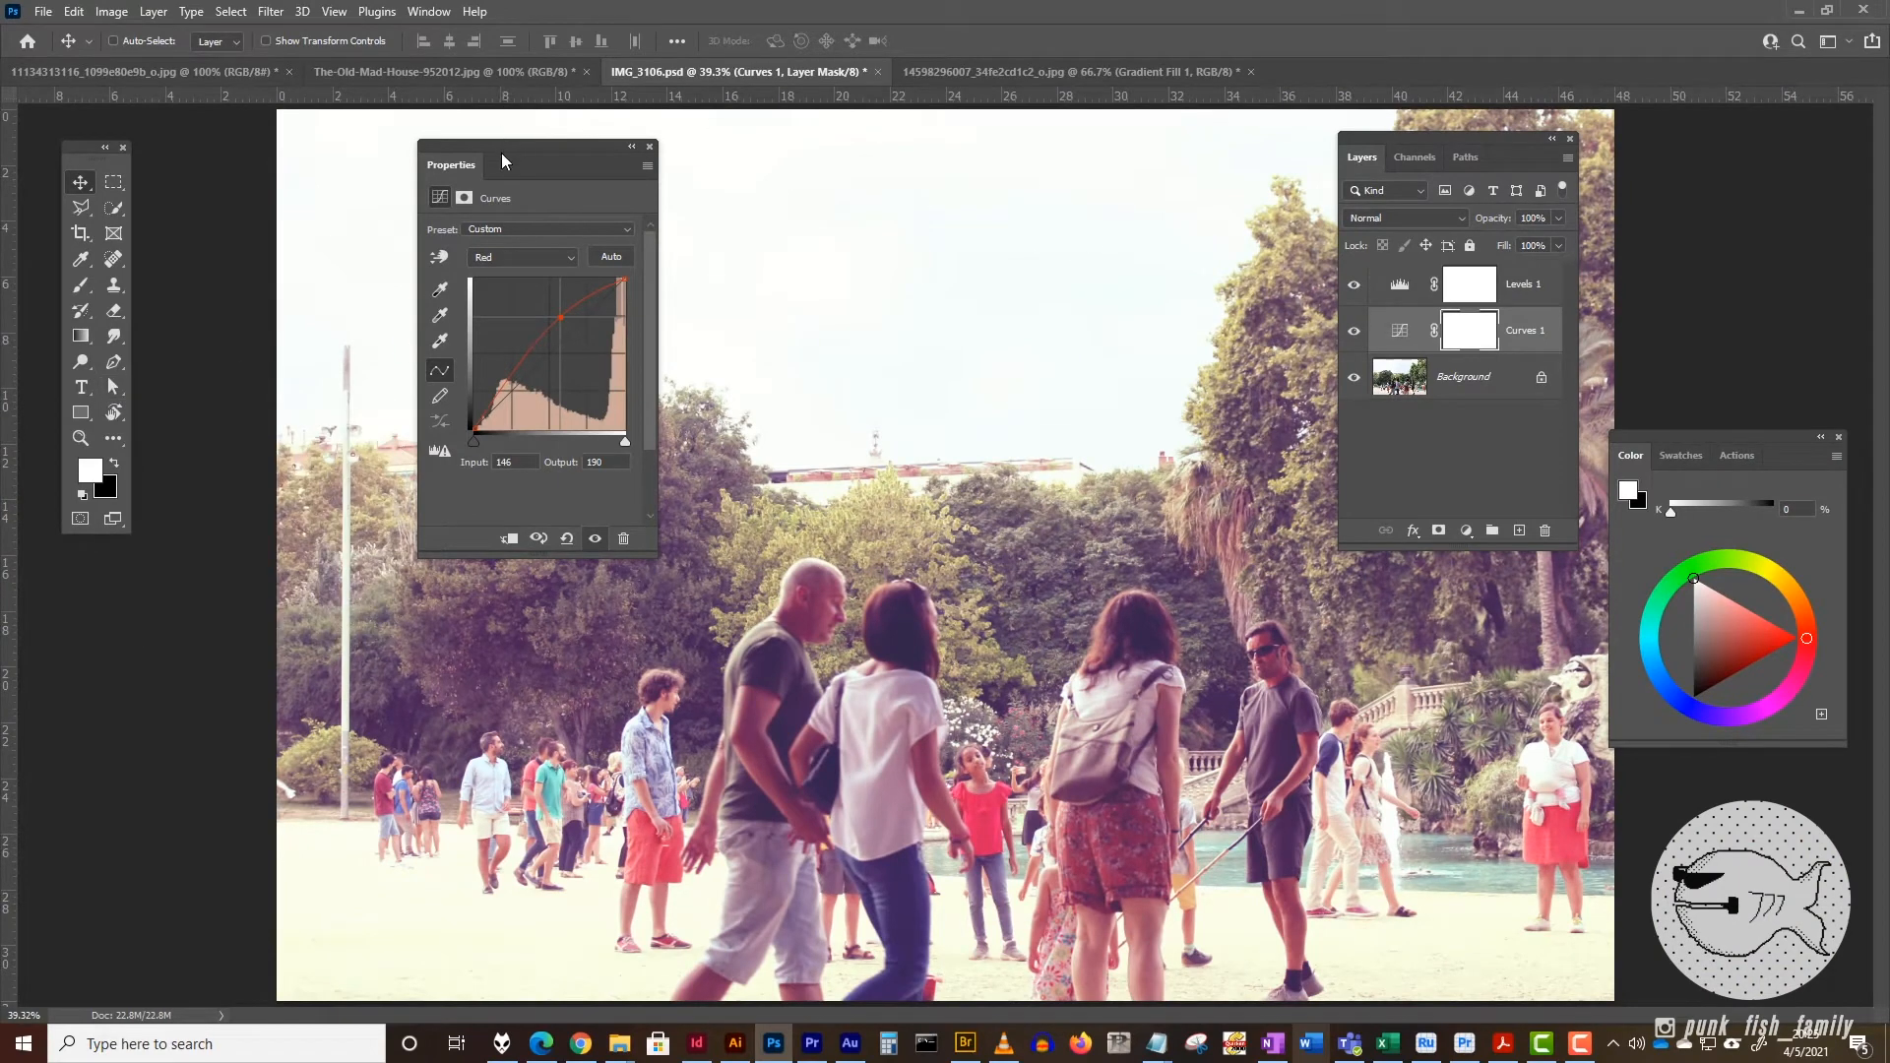
Close the adjustment properties and add a new empty layer above Levels 1.
left_click(650, 148)
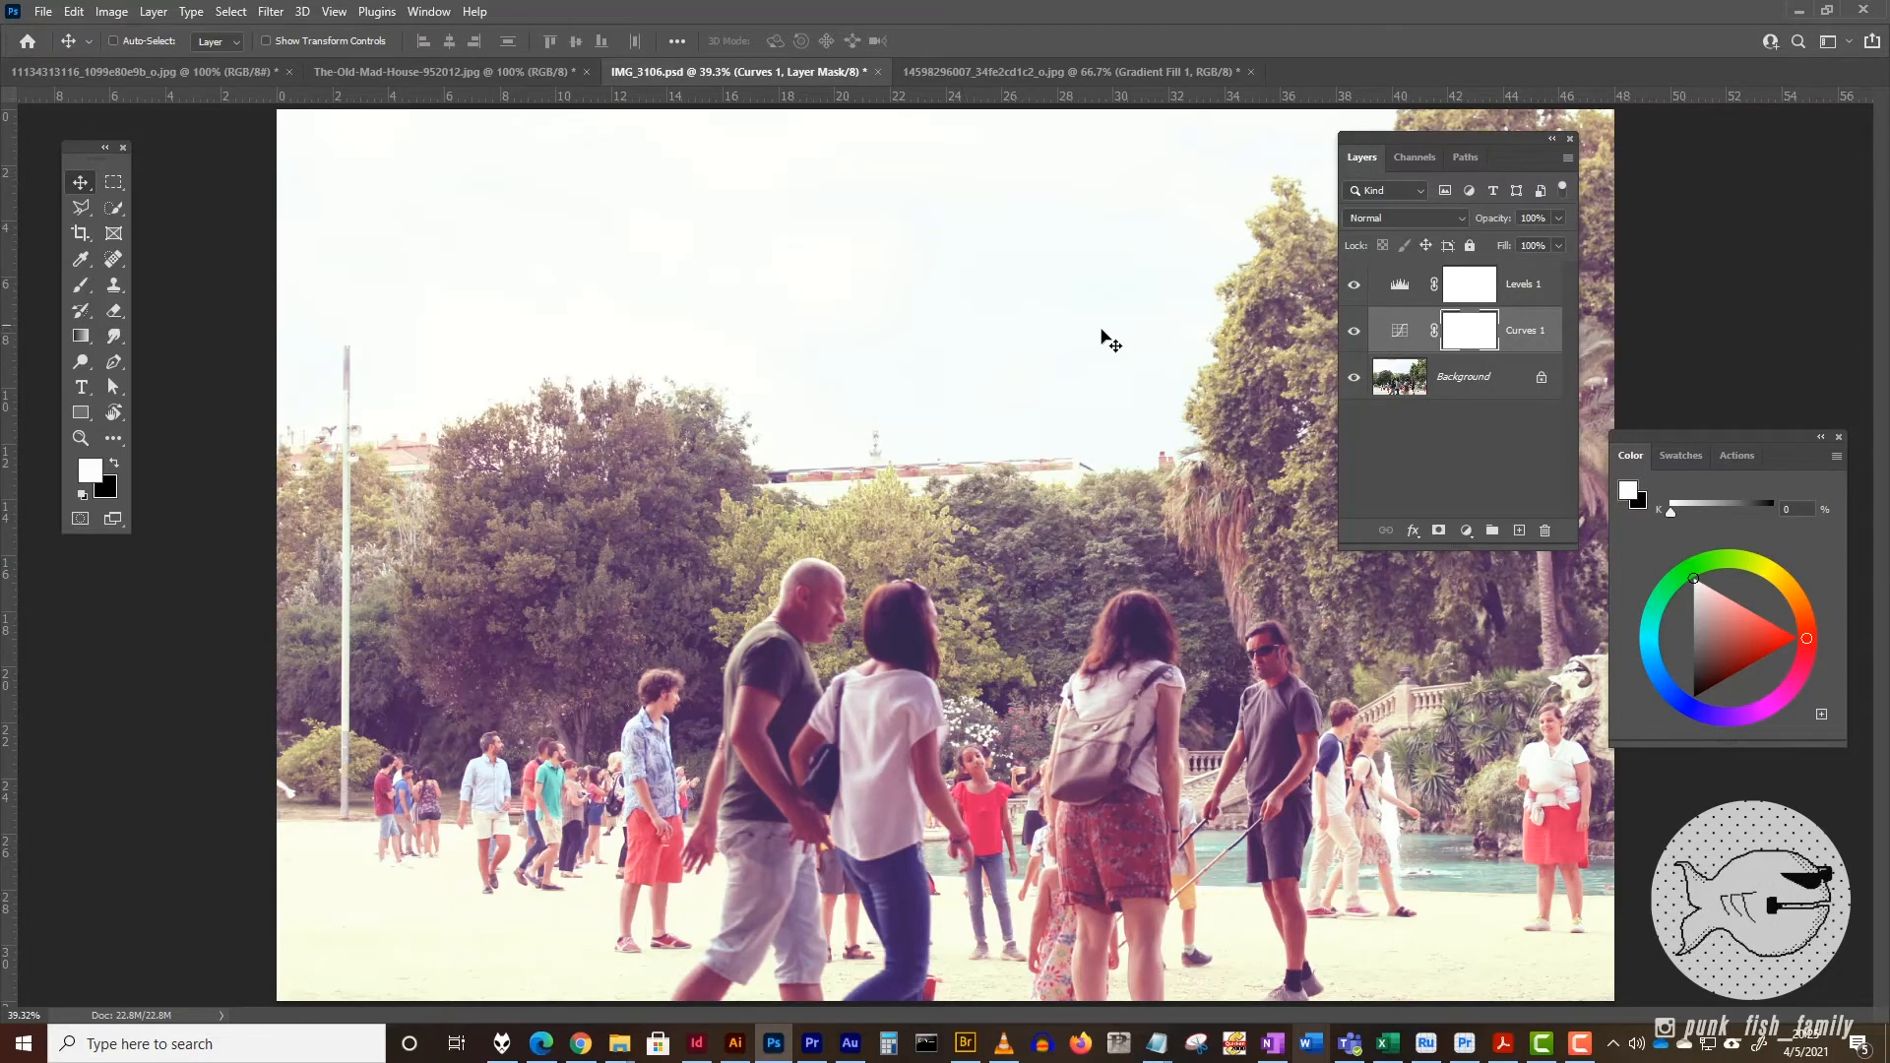
left_click(1396, 294)
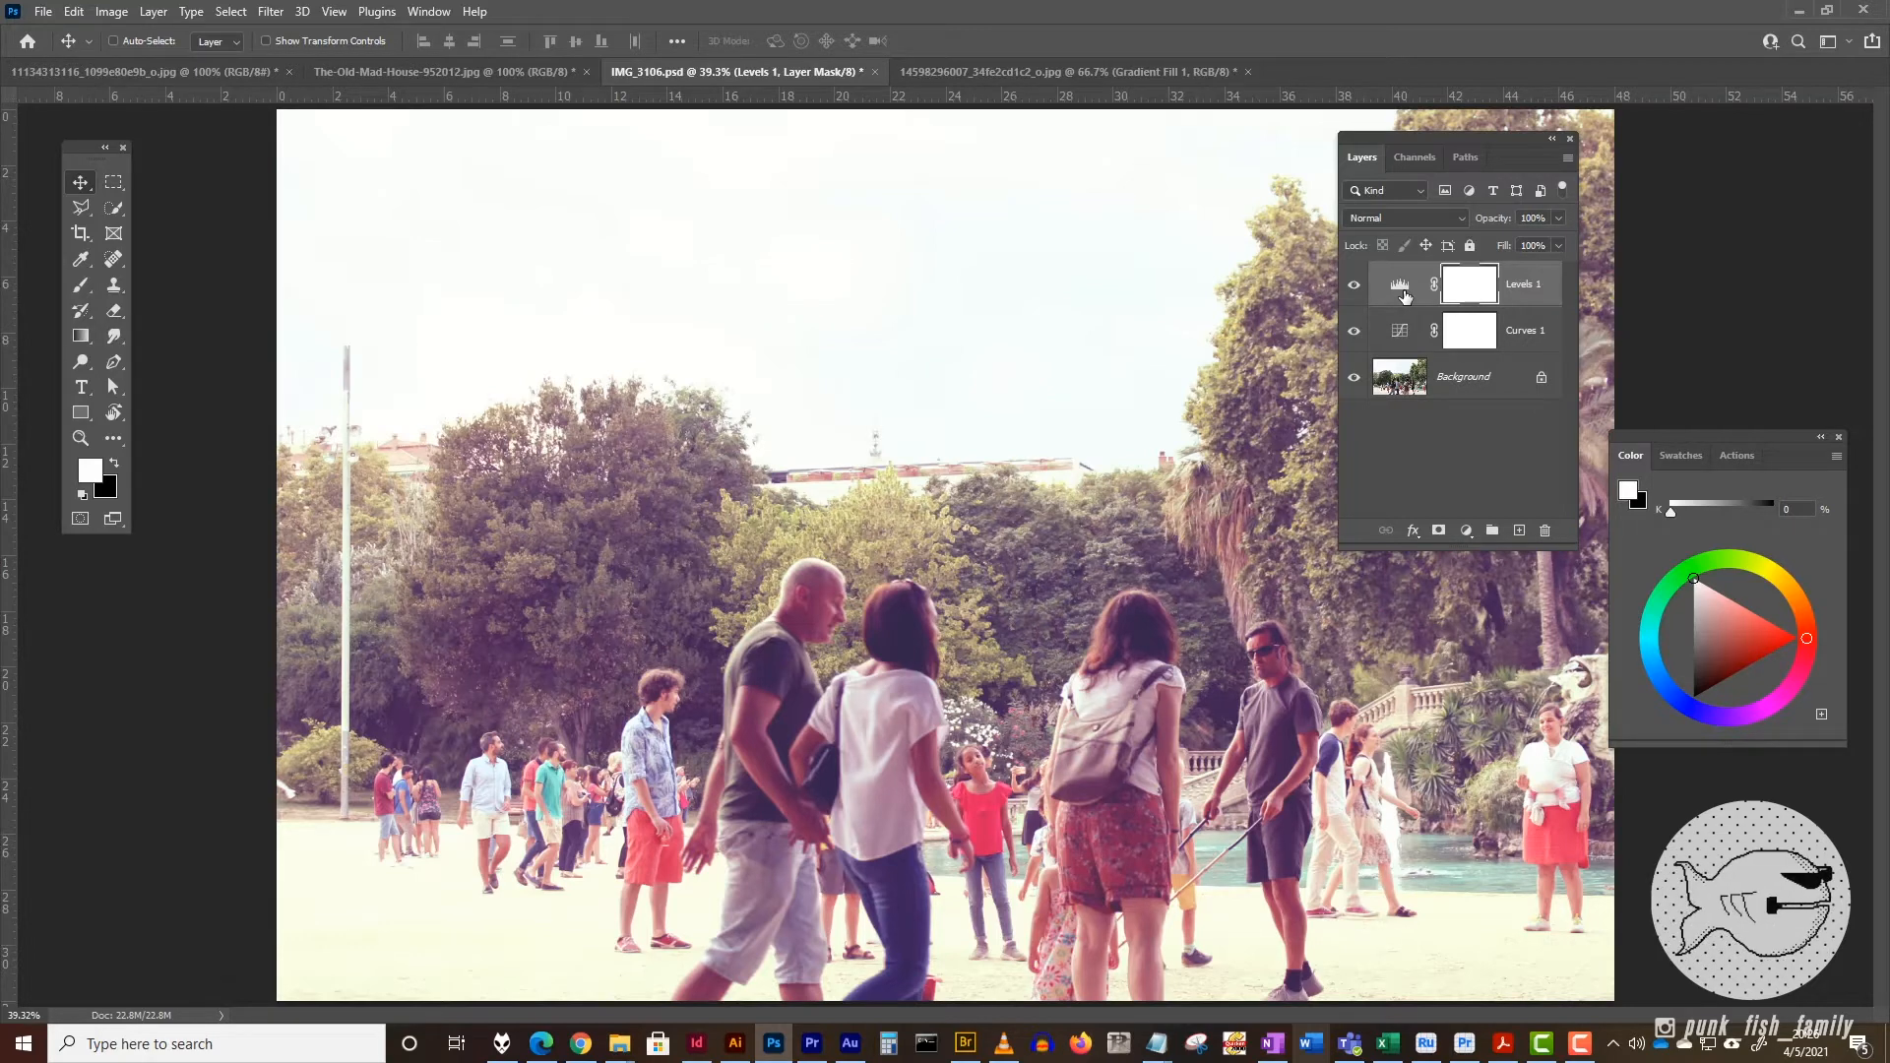
left_click(1405, 296)
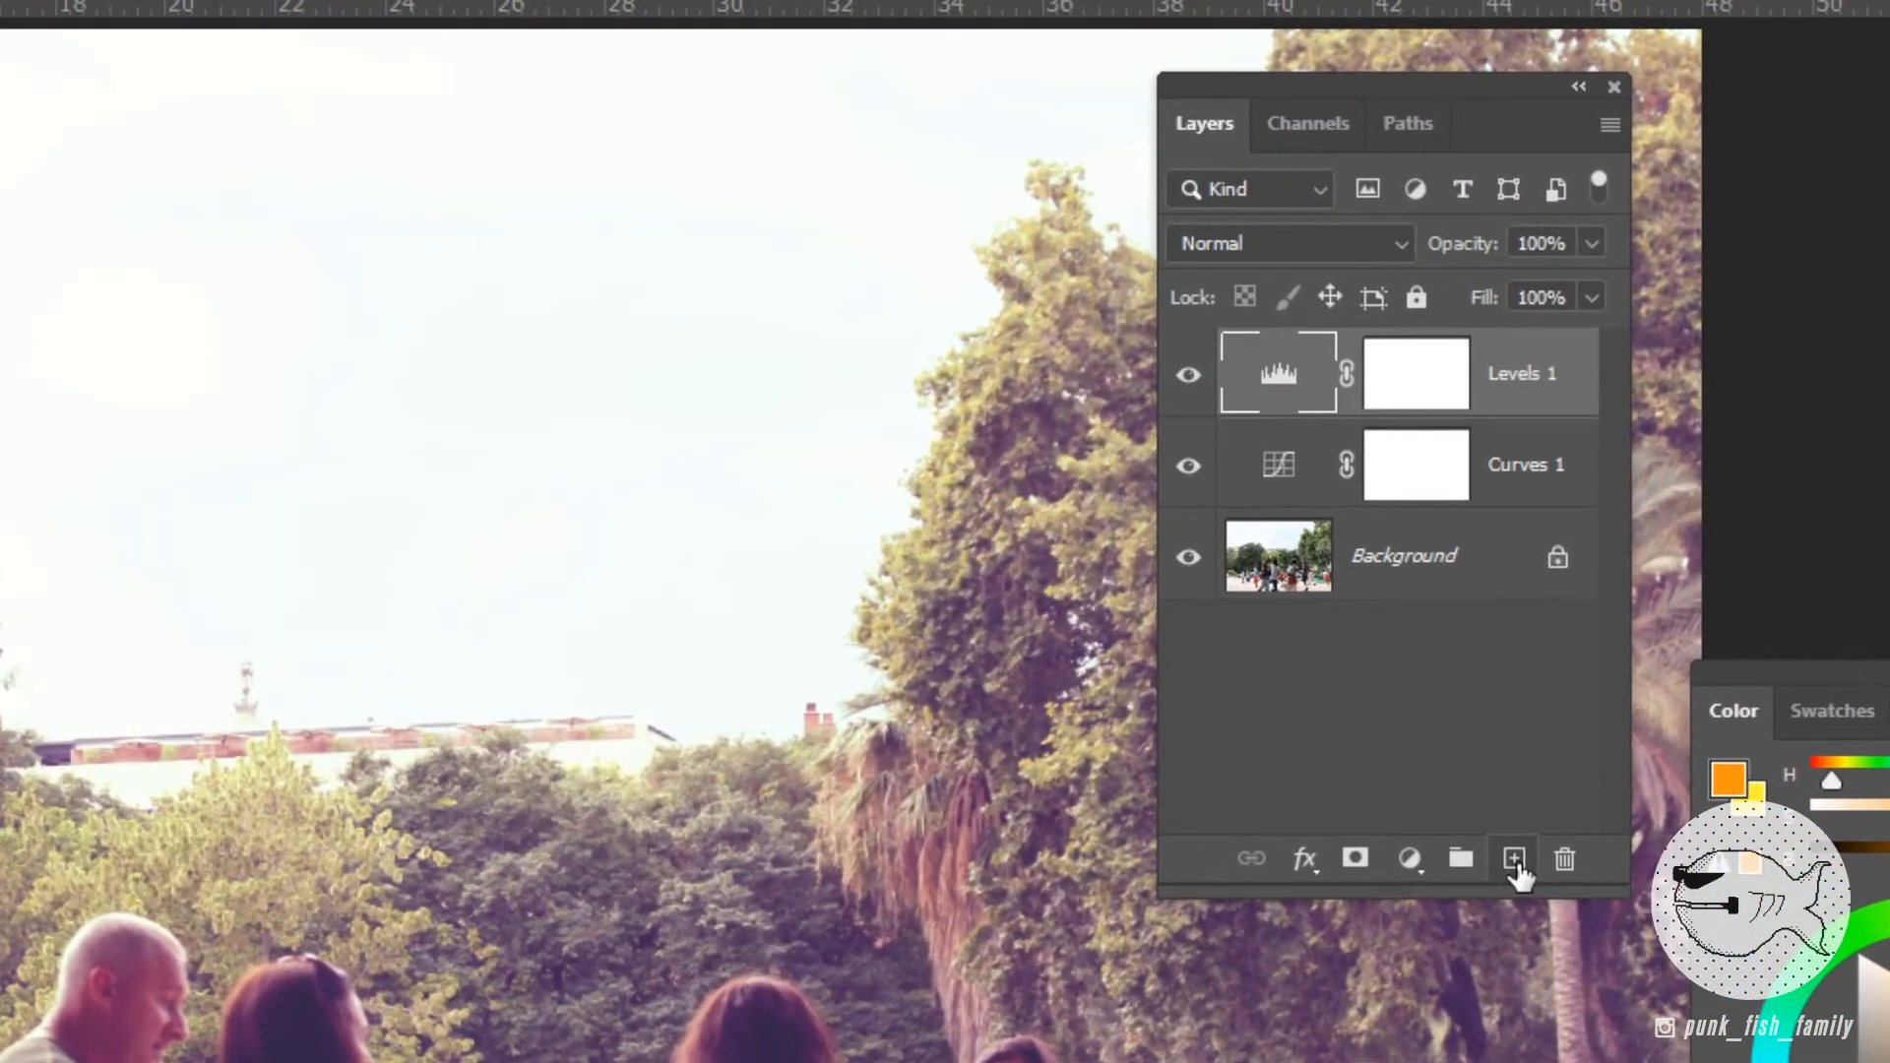
left_click(1519, 531)
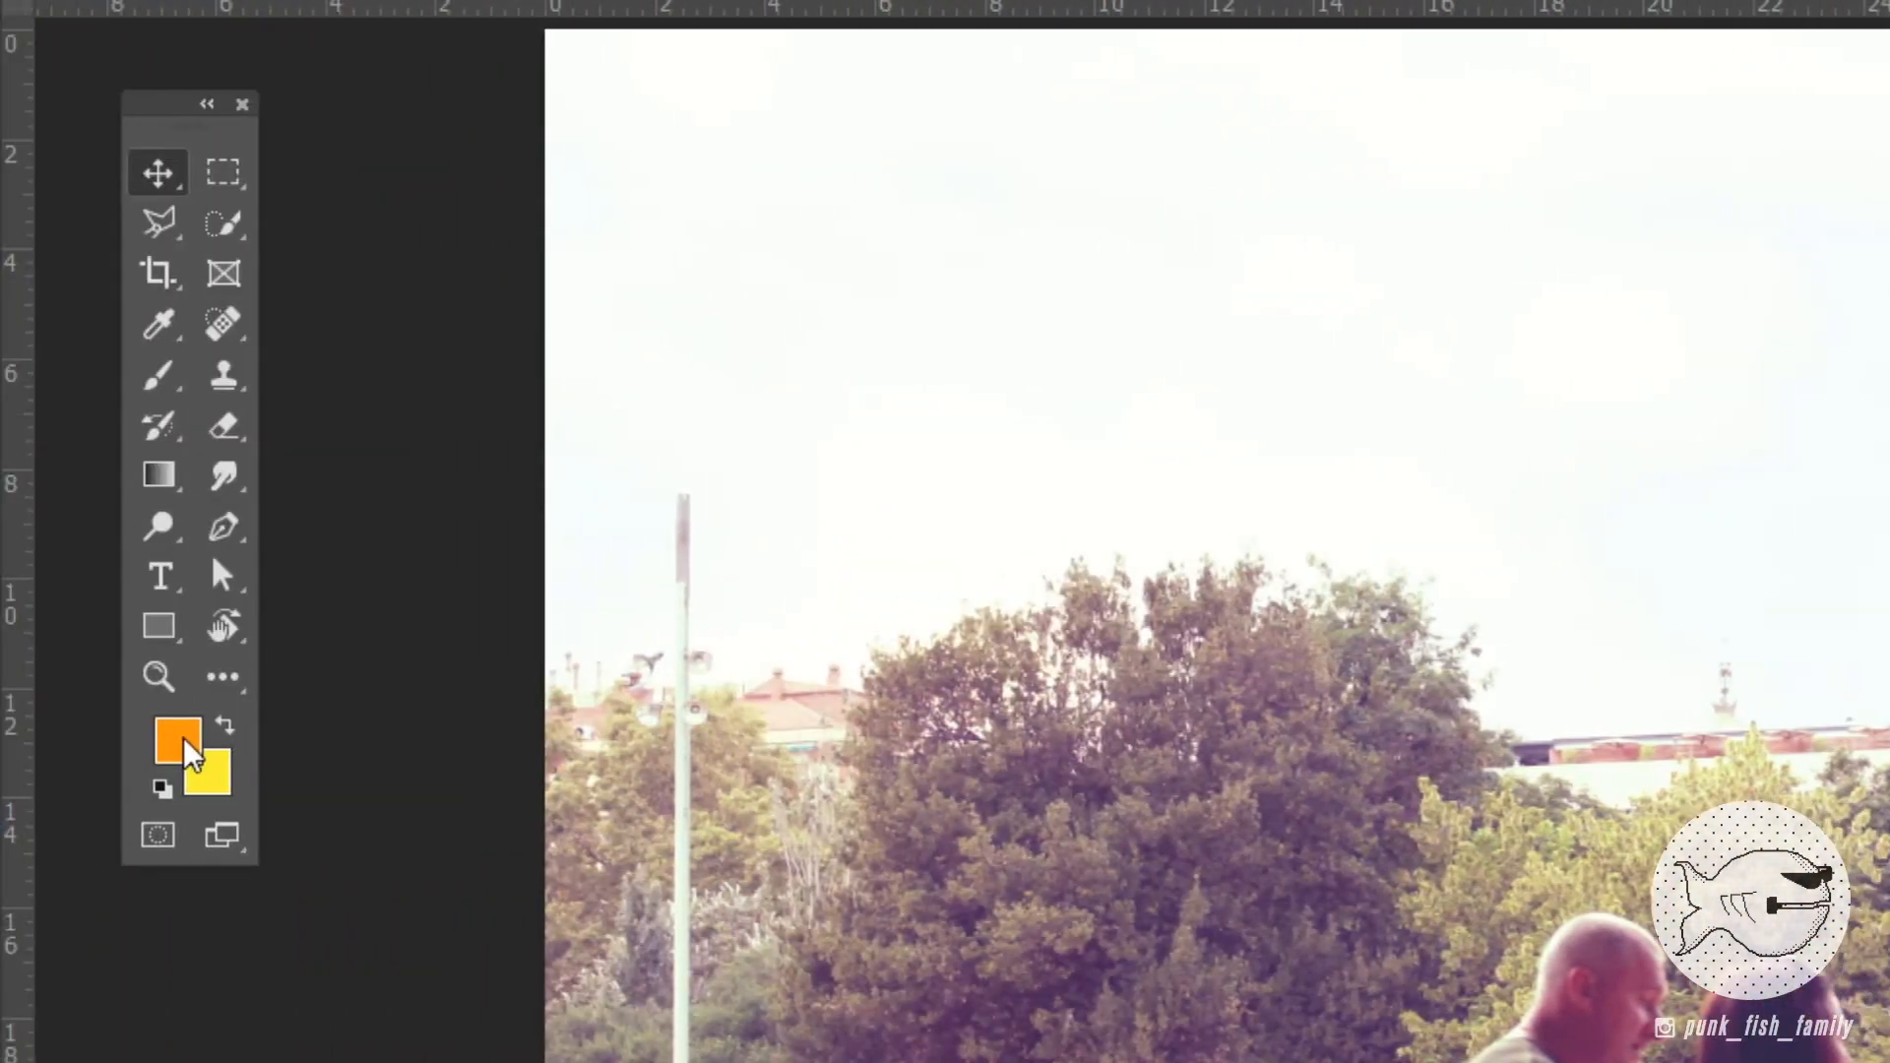
Open the foreground and background color settings in turn to check their hex codes, accepting each color.
key("i")
left_click(178, 740)
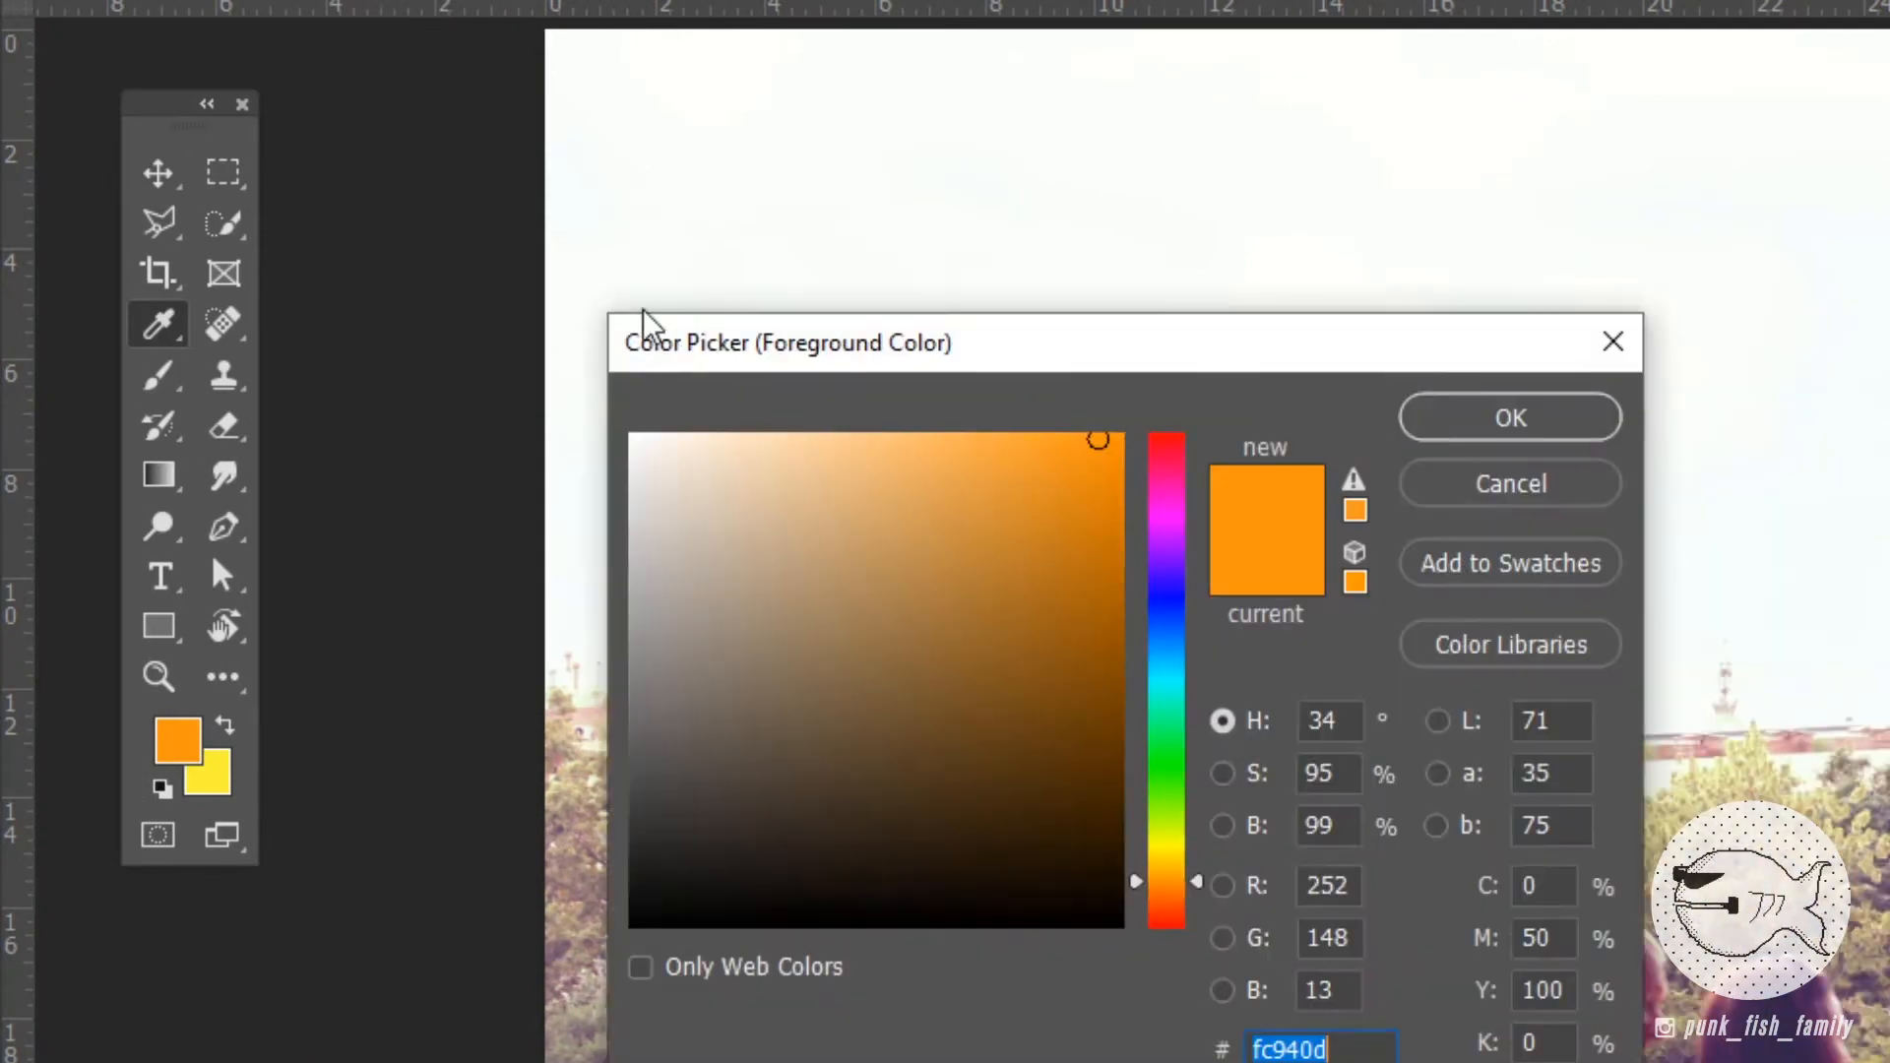
left_click_drag(646, 329, 583, 187)
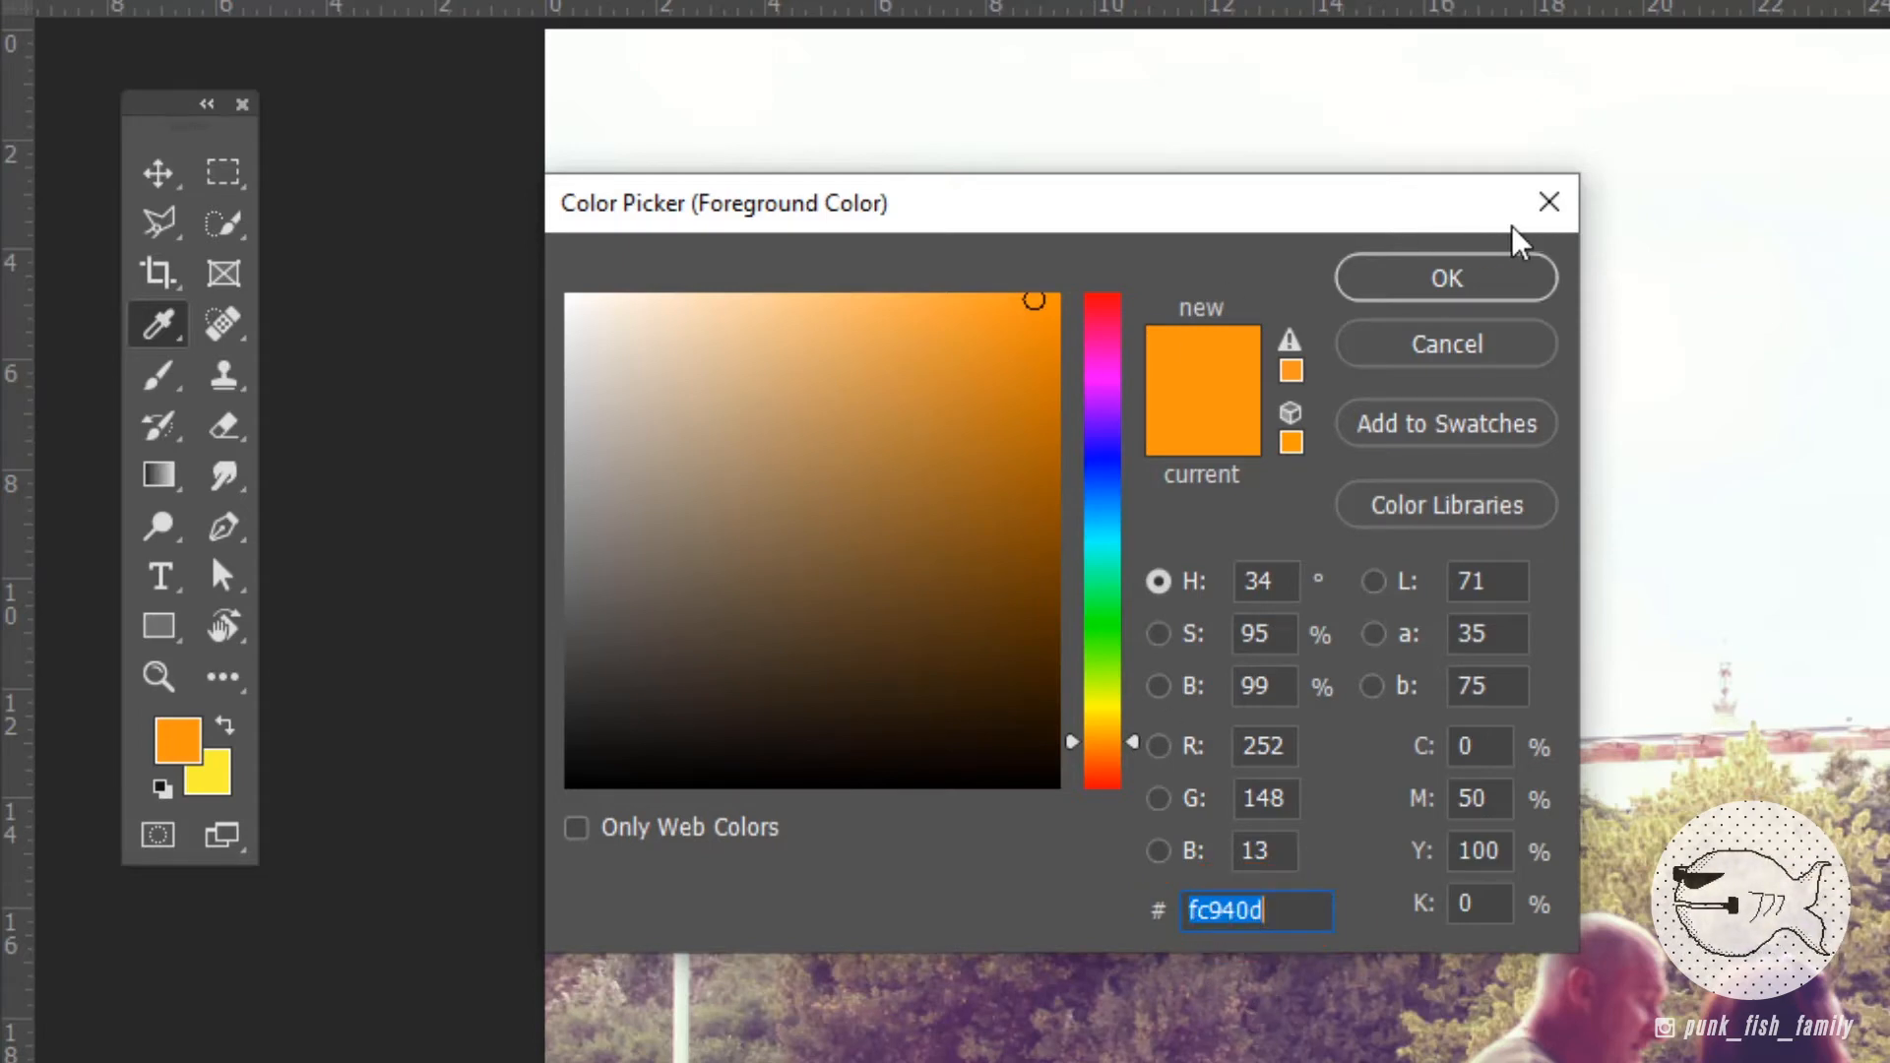
left_click(1492, 289)
key("v")
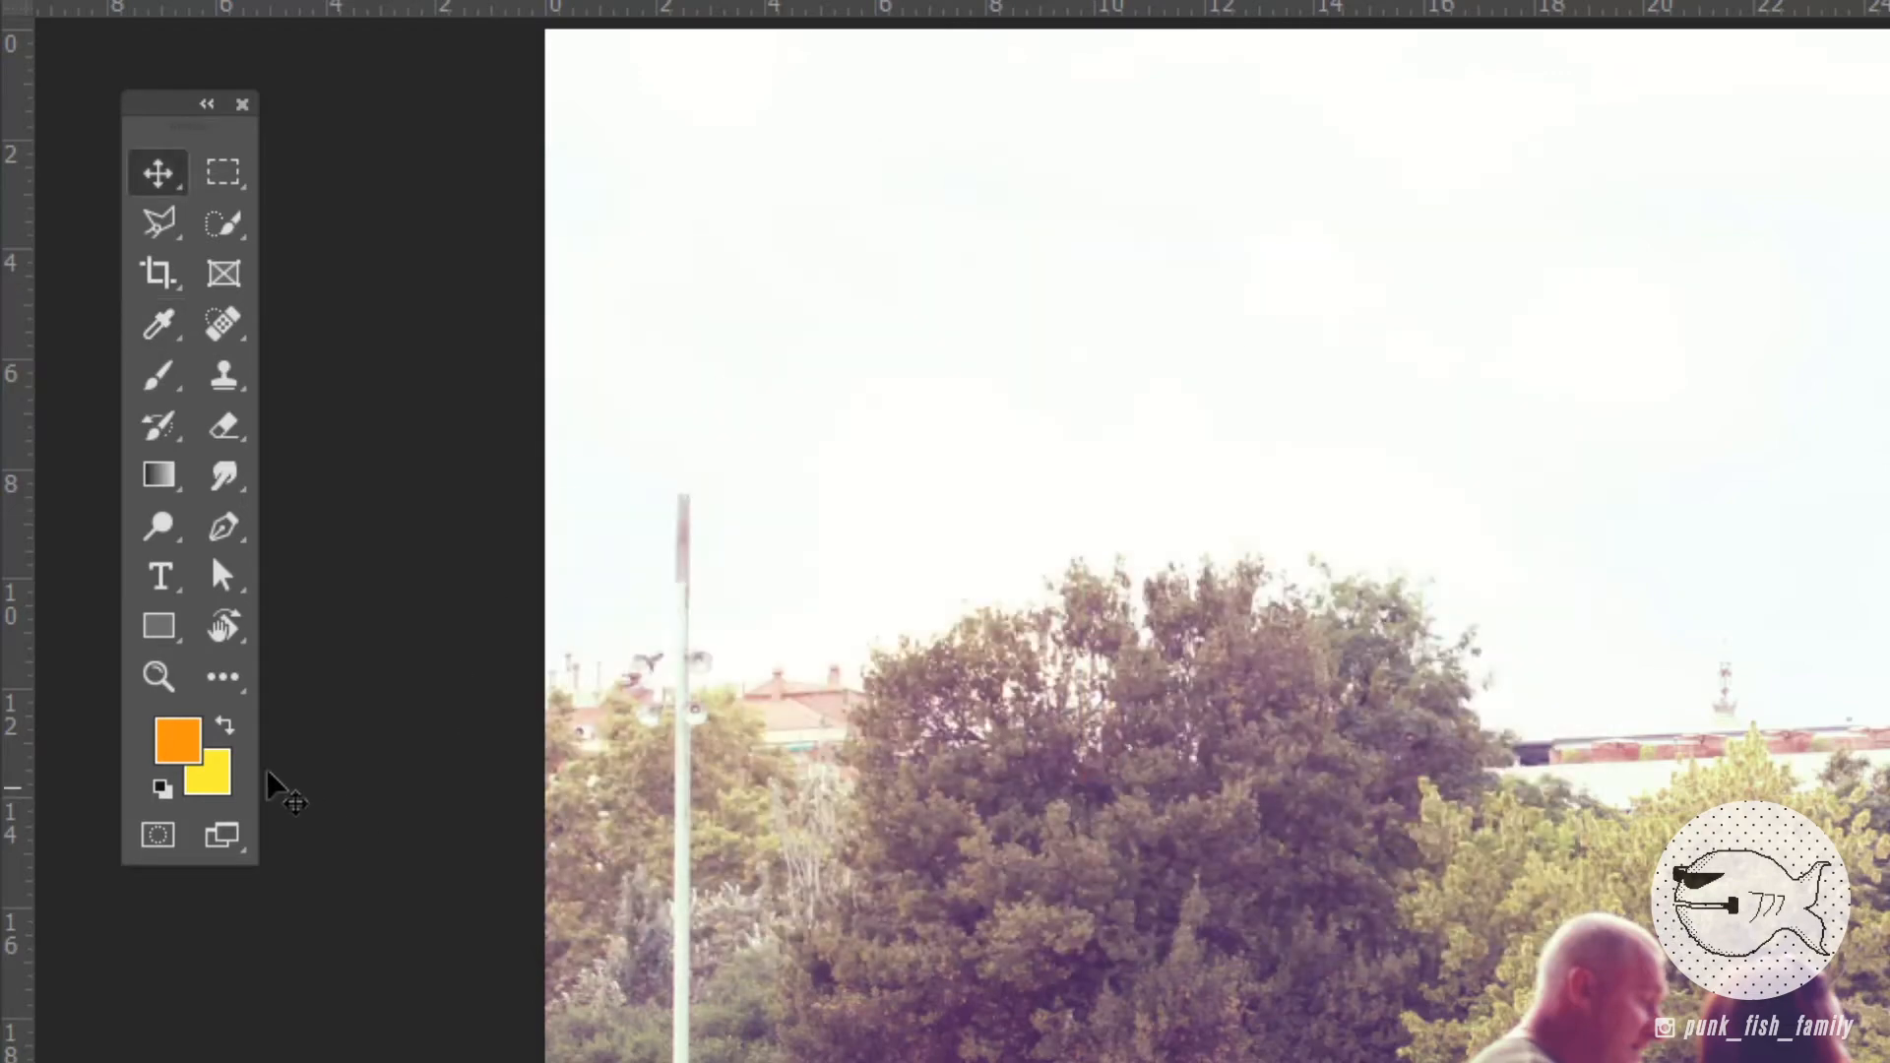
left_click(211, 777)
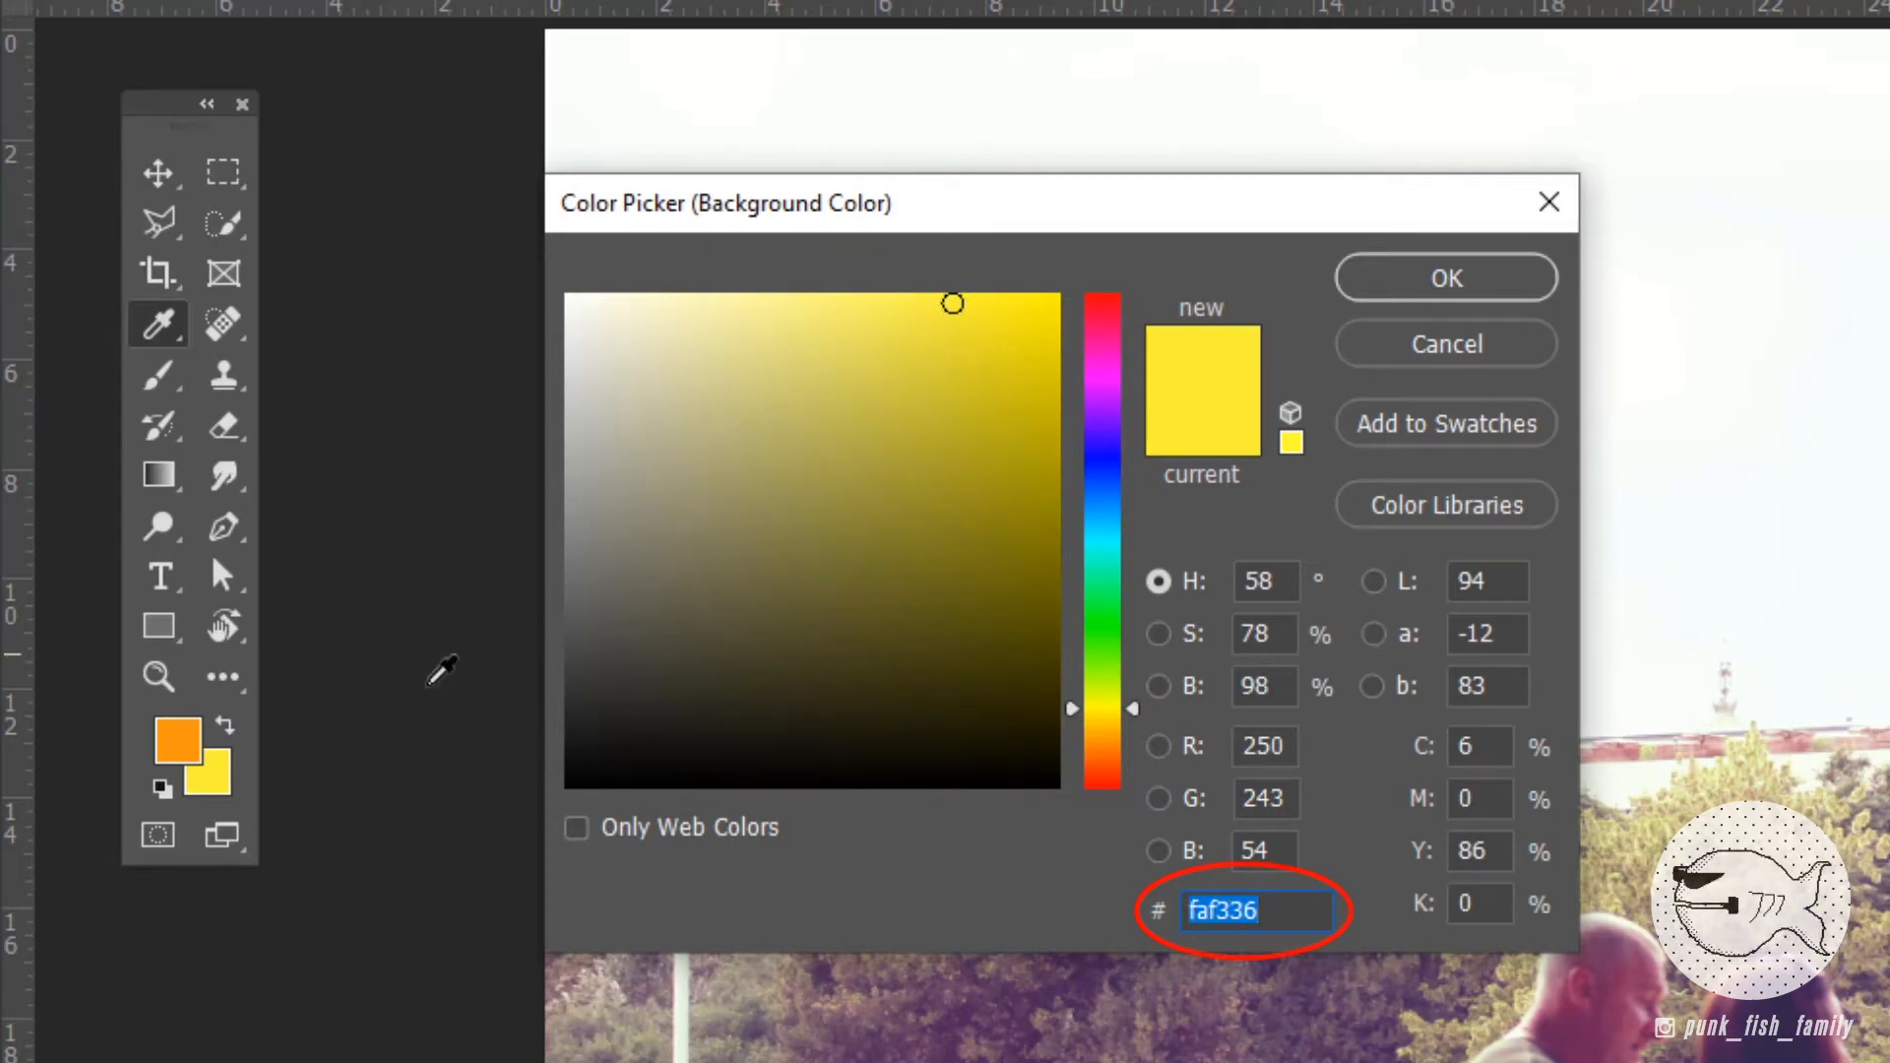
left_click(1428, 286)
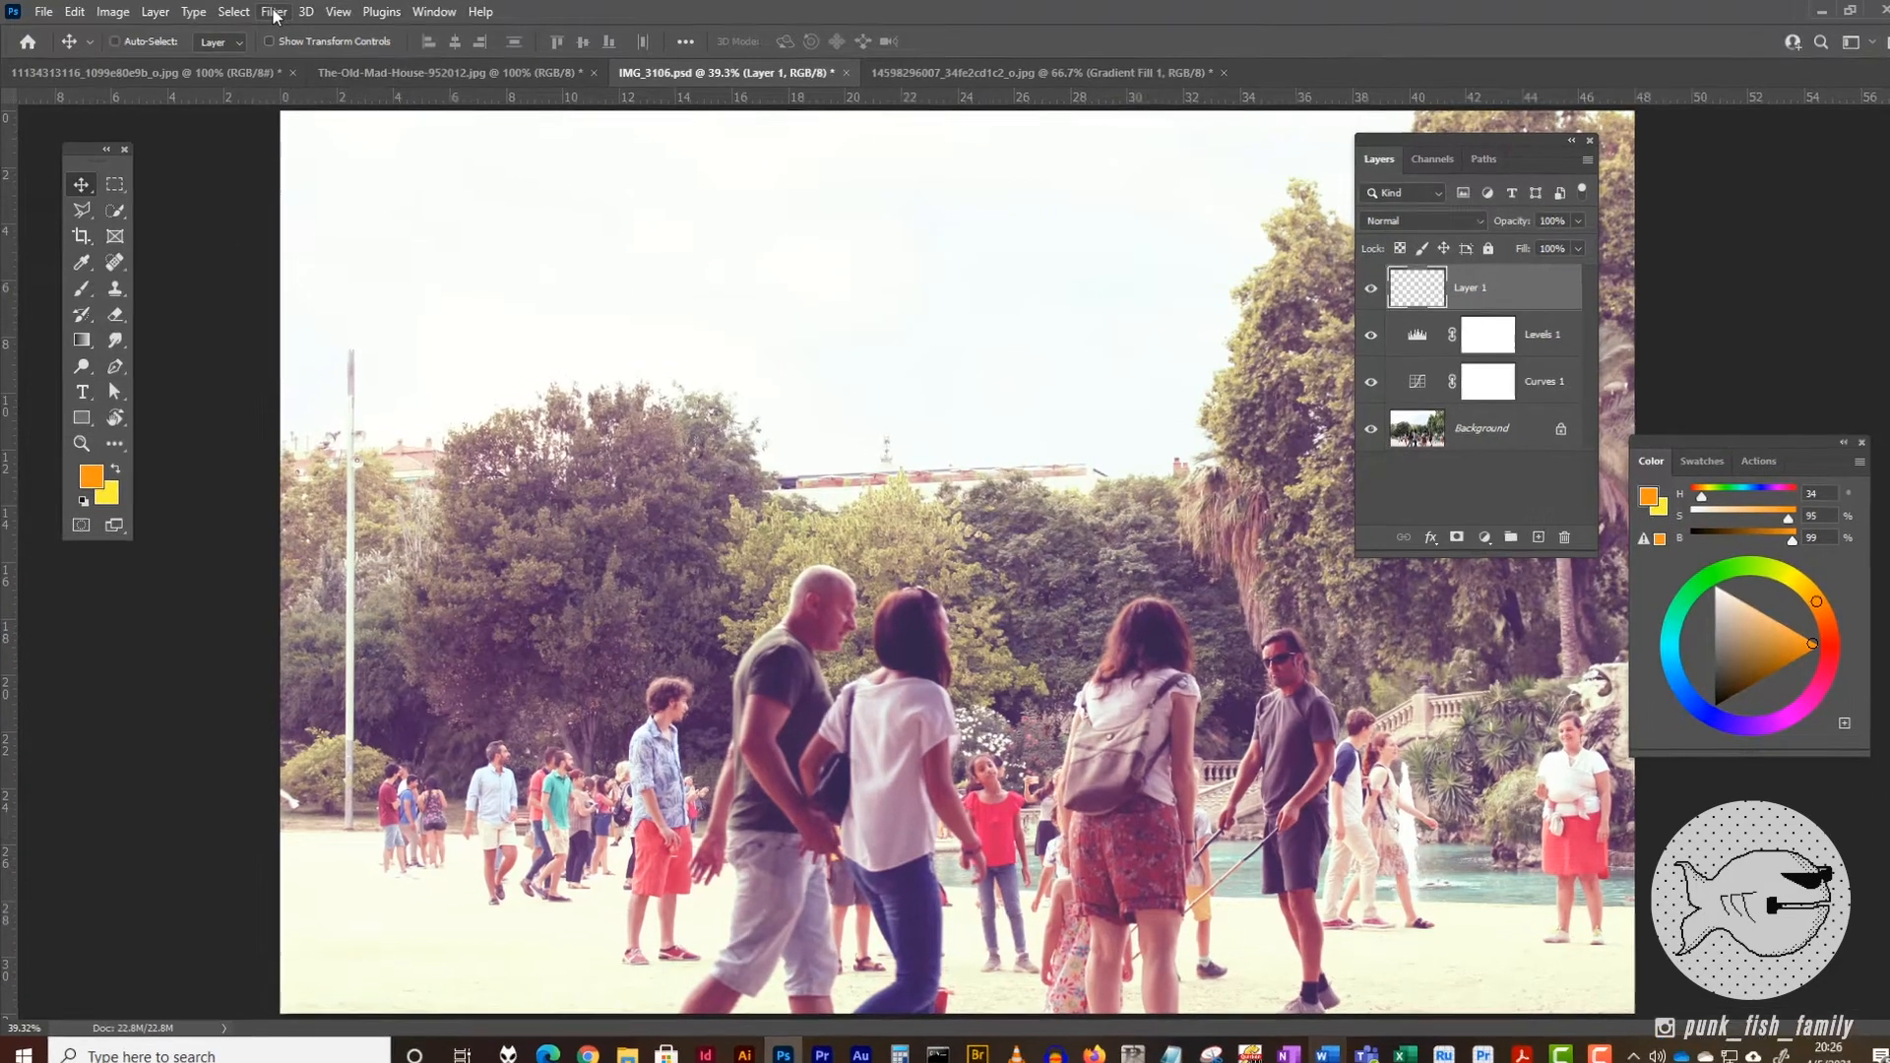
Fill Layer 1 with an orange and yellow cloud pattern using the Clouds render filter.
left_click(271, 12)
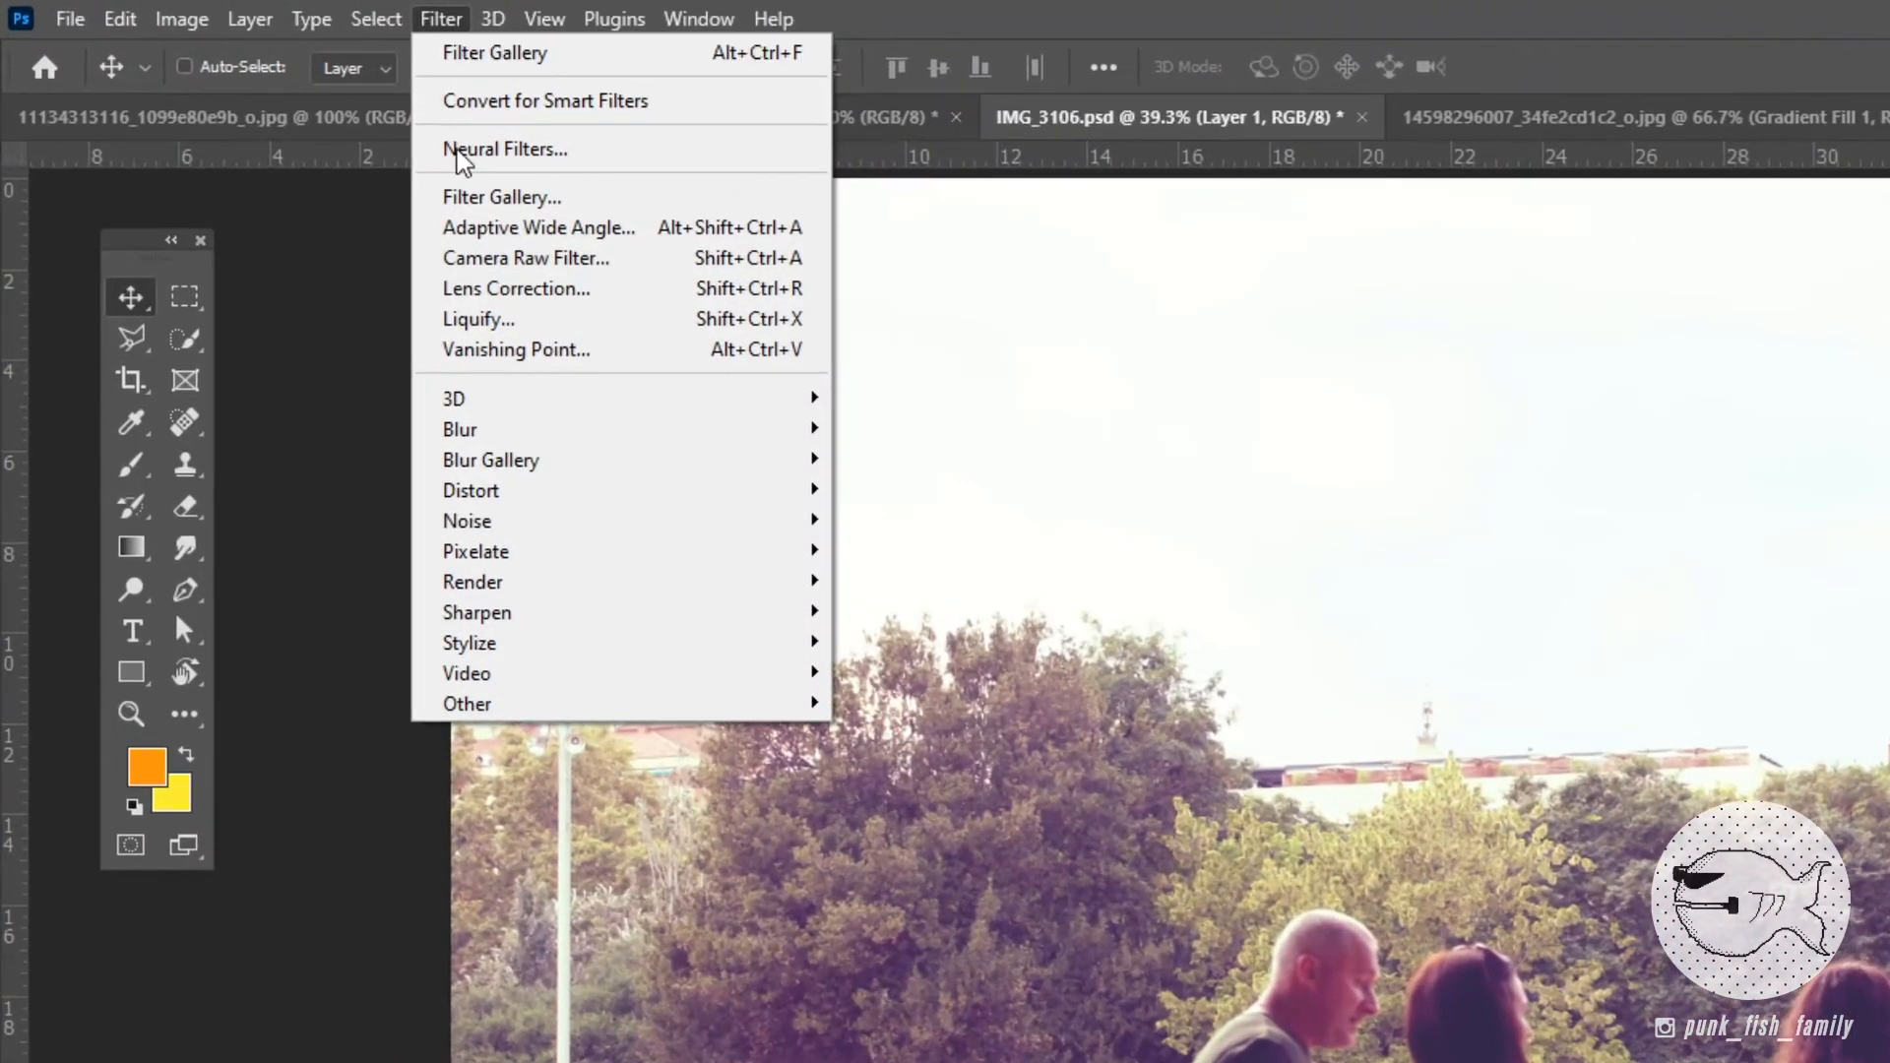
mouse_move(580, 589)
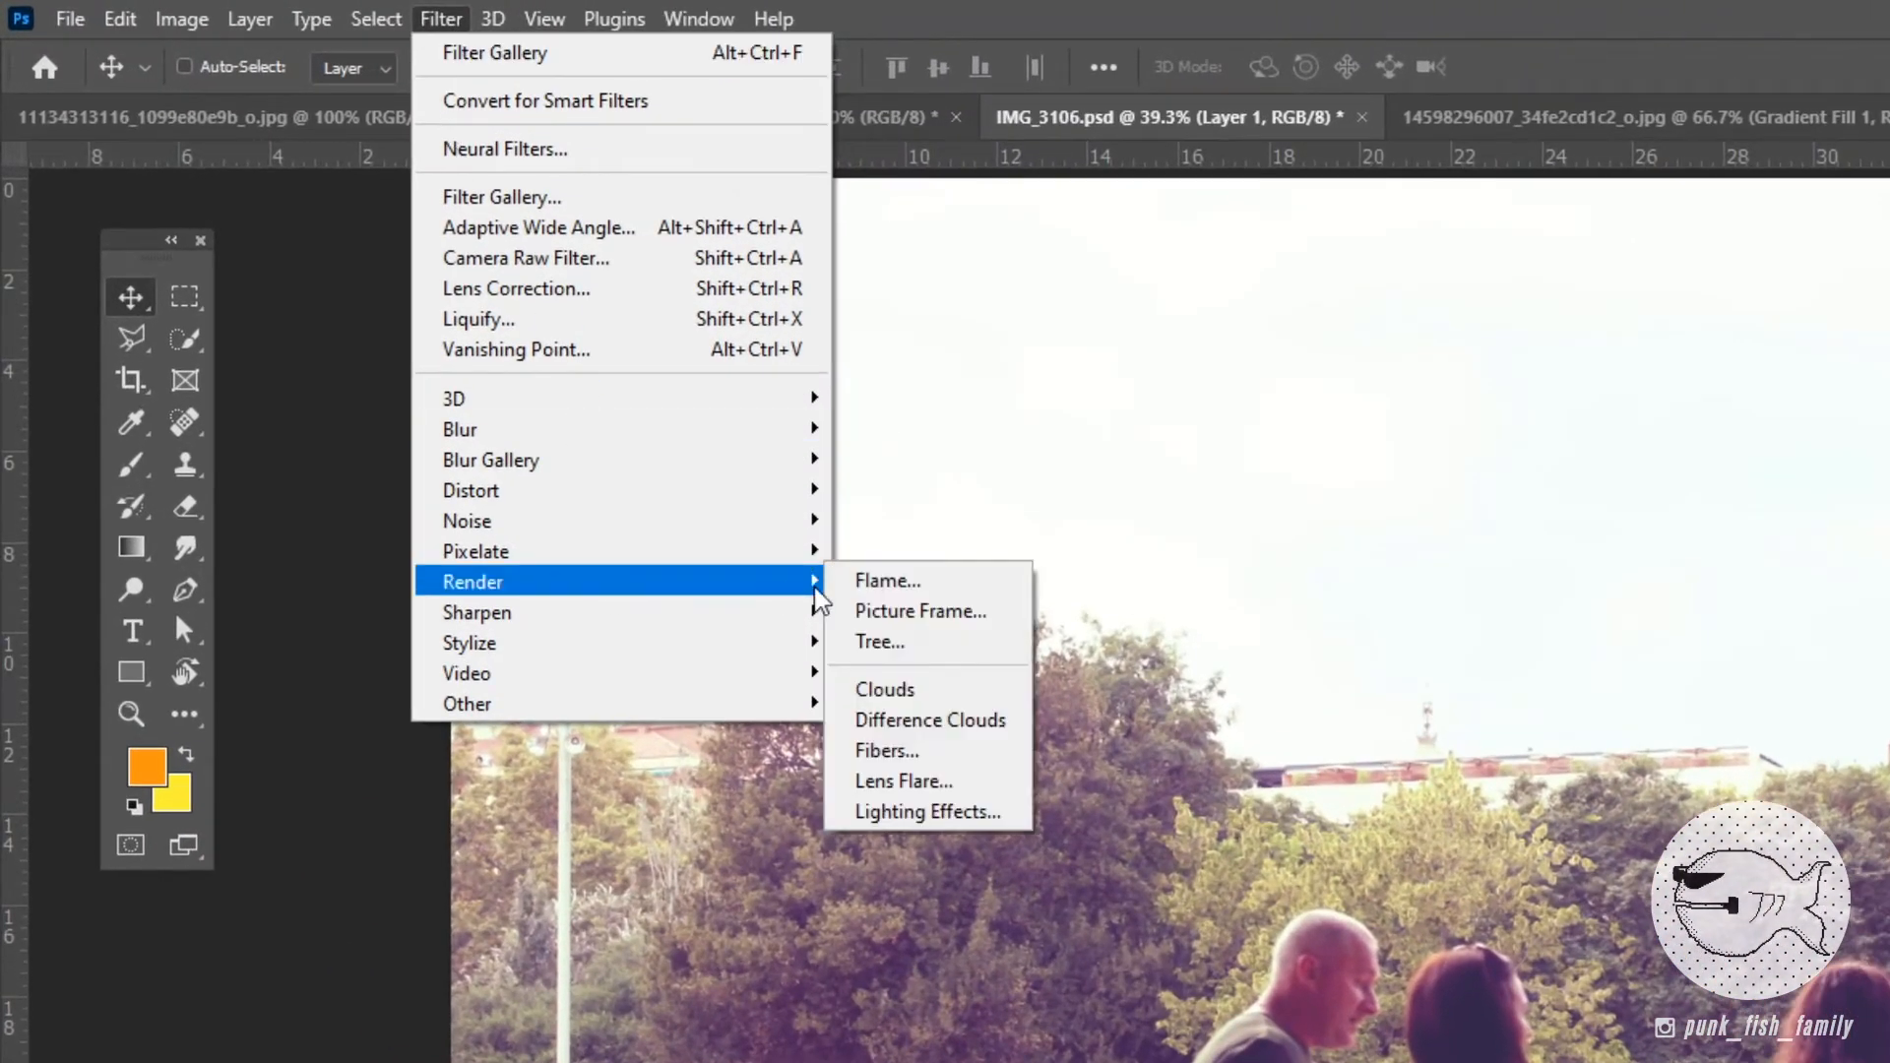
left_click(960, 688)
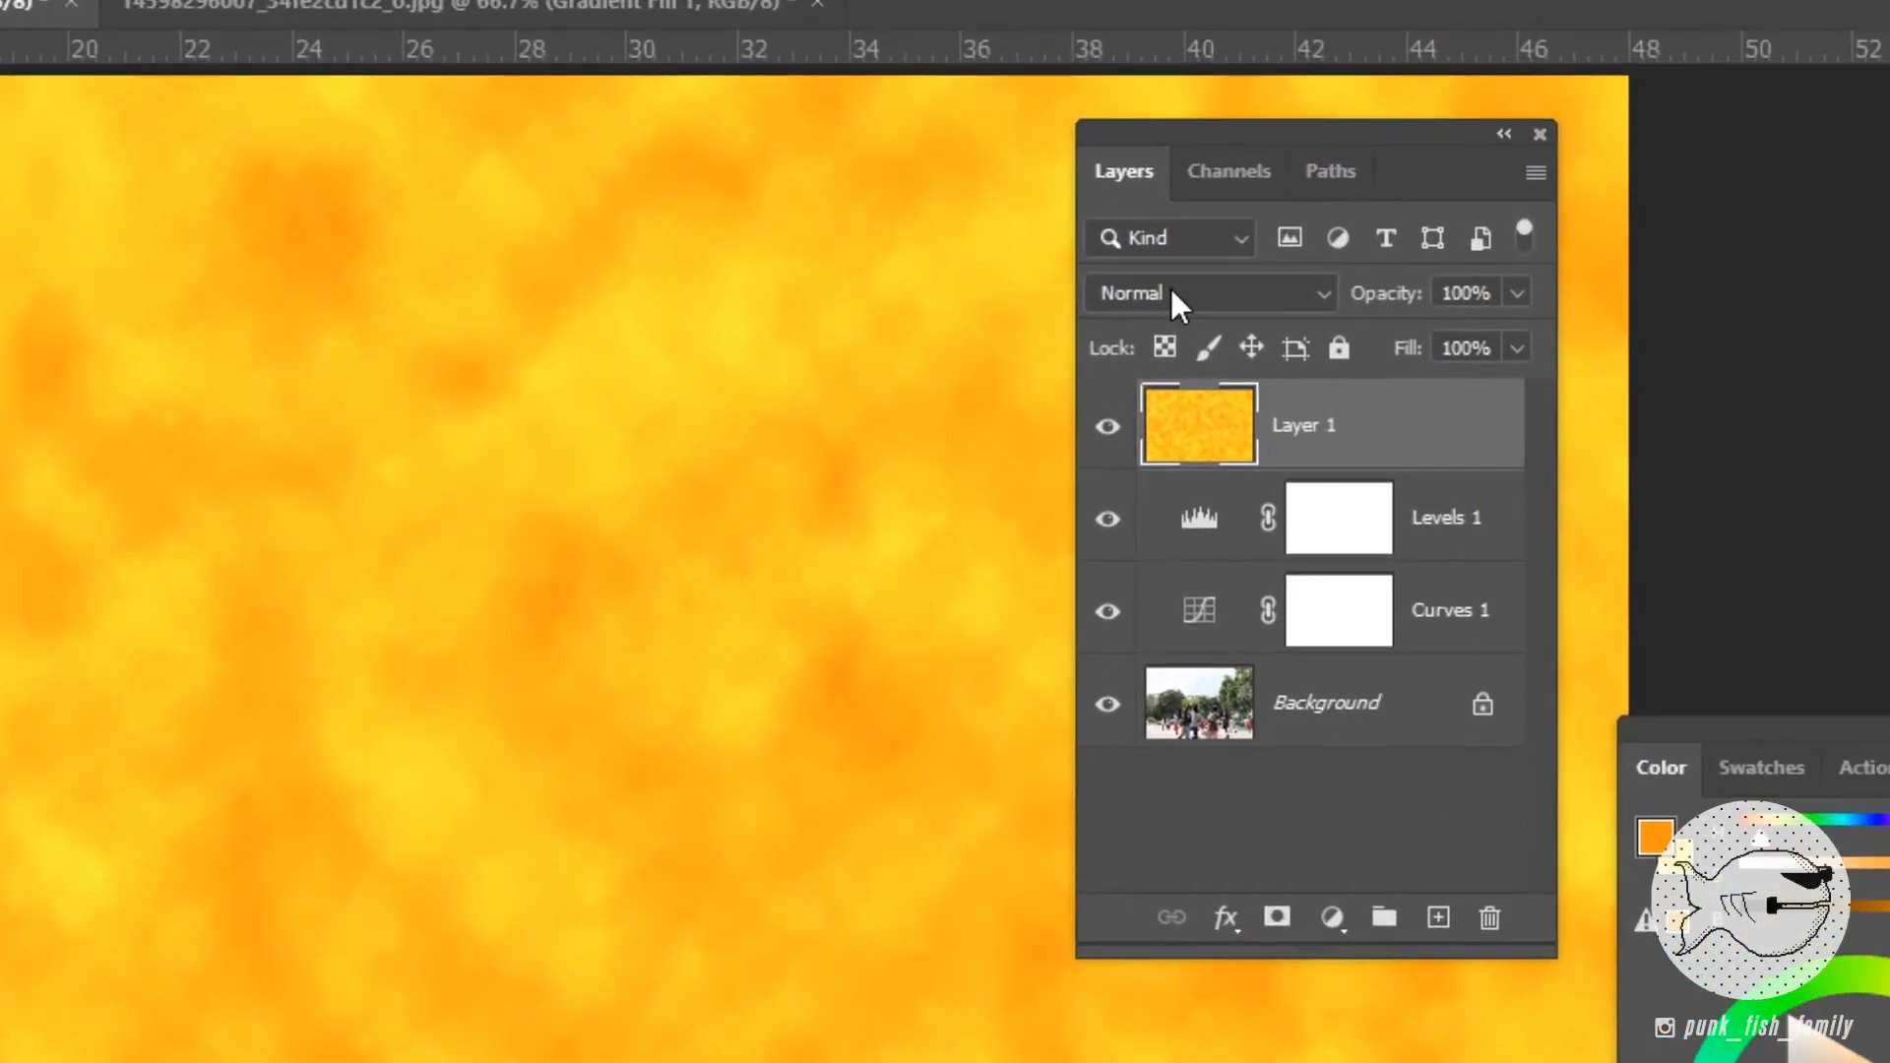
Set Layer 1's blend mode to Overlay and reduce its opacity to 26%.
left_click(1166, 288)
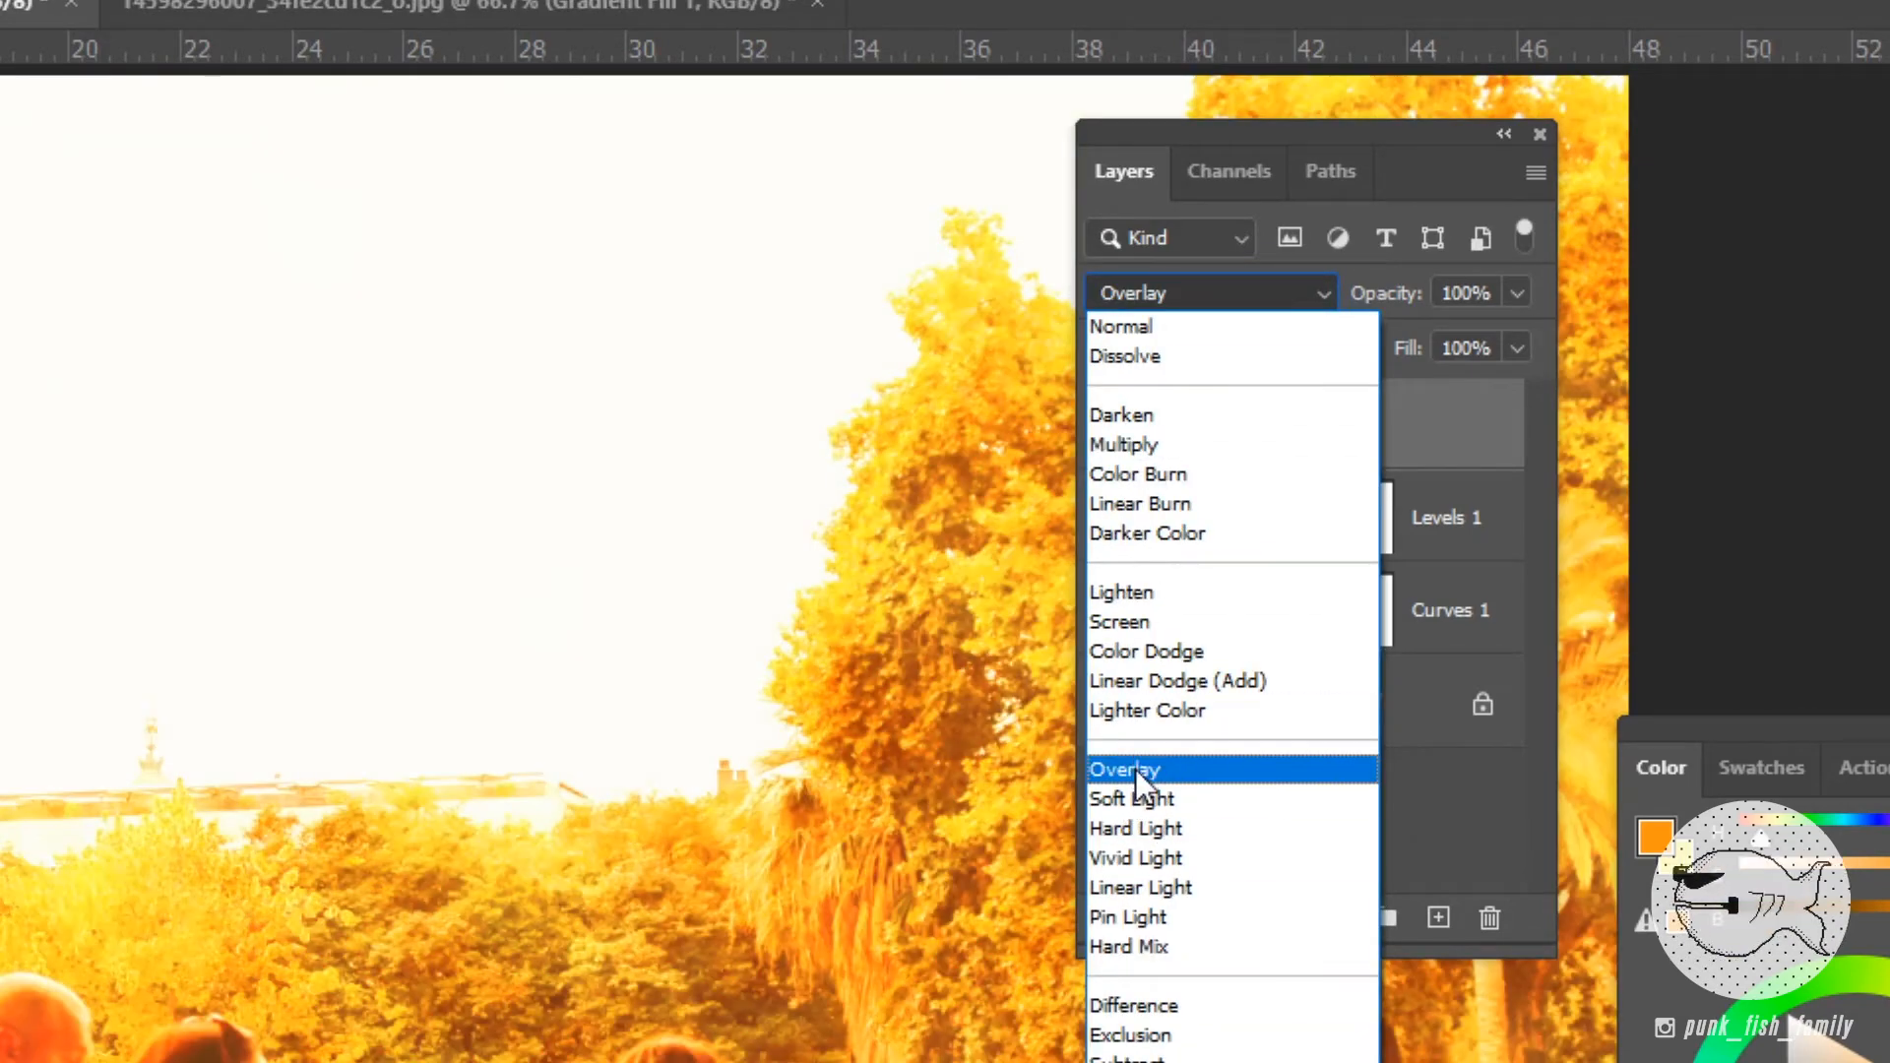
left_click(1136, 770)
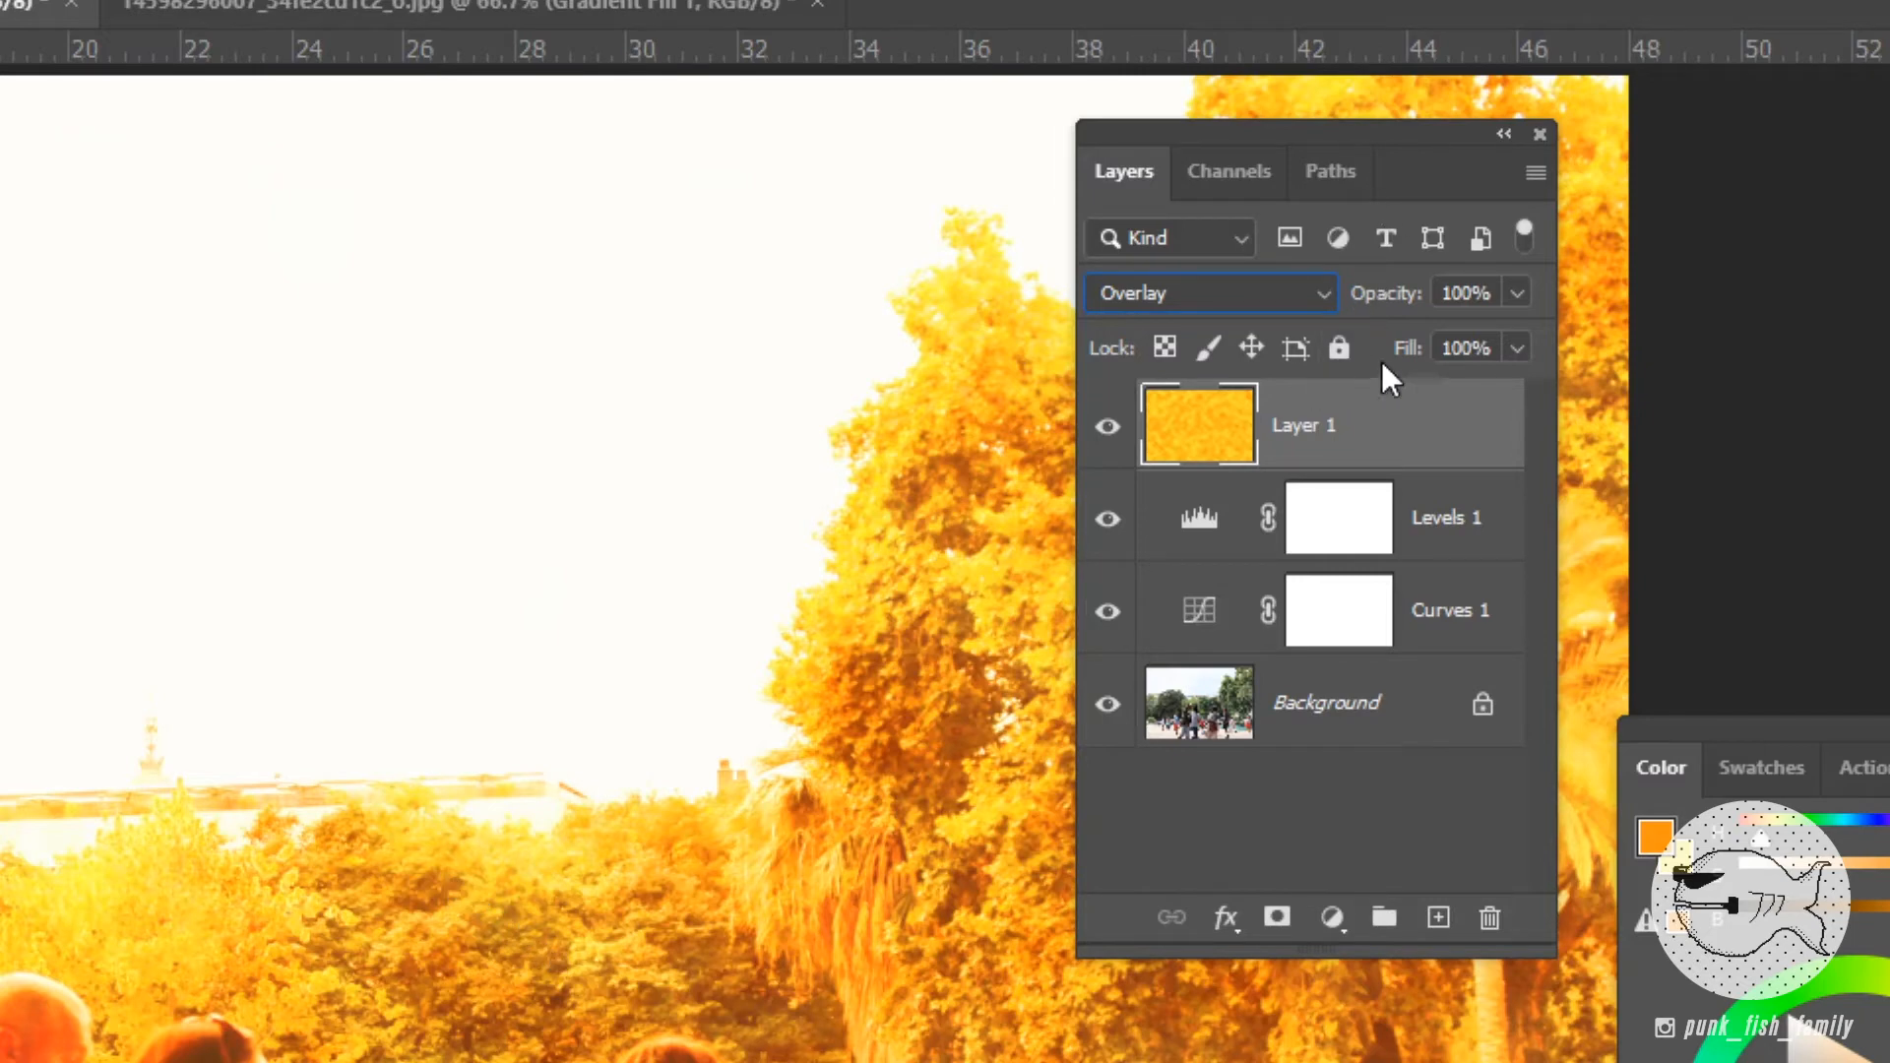
left_click(1519, 290)
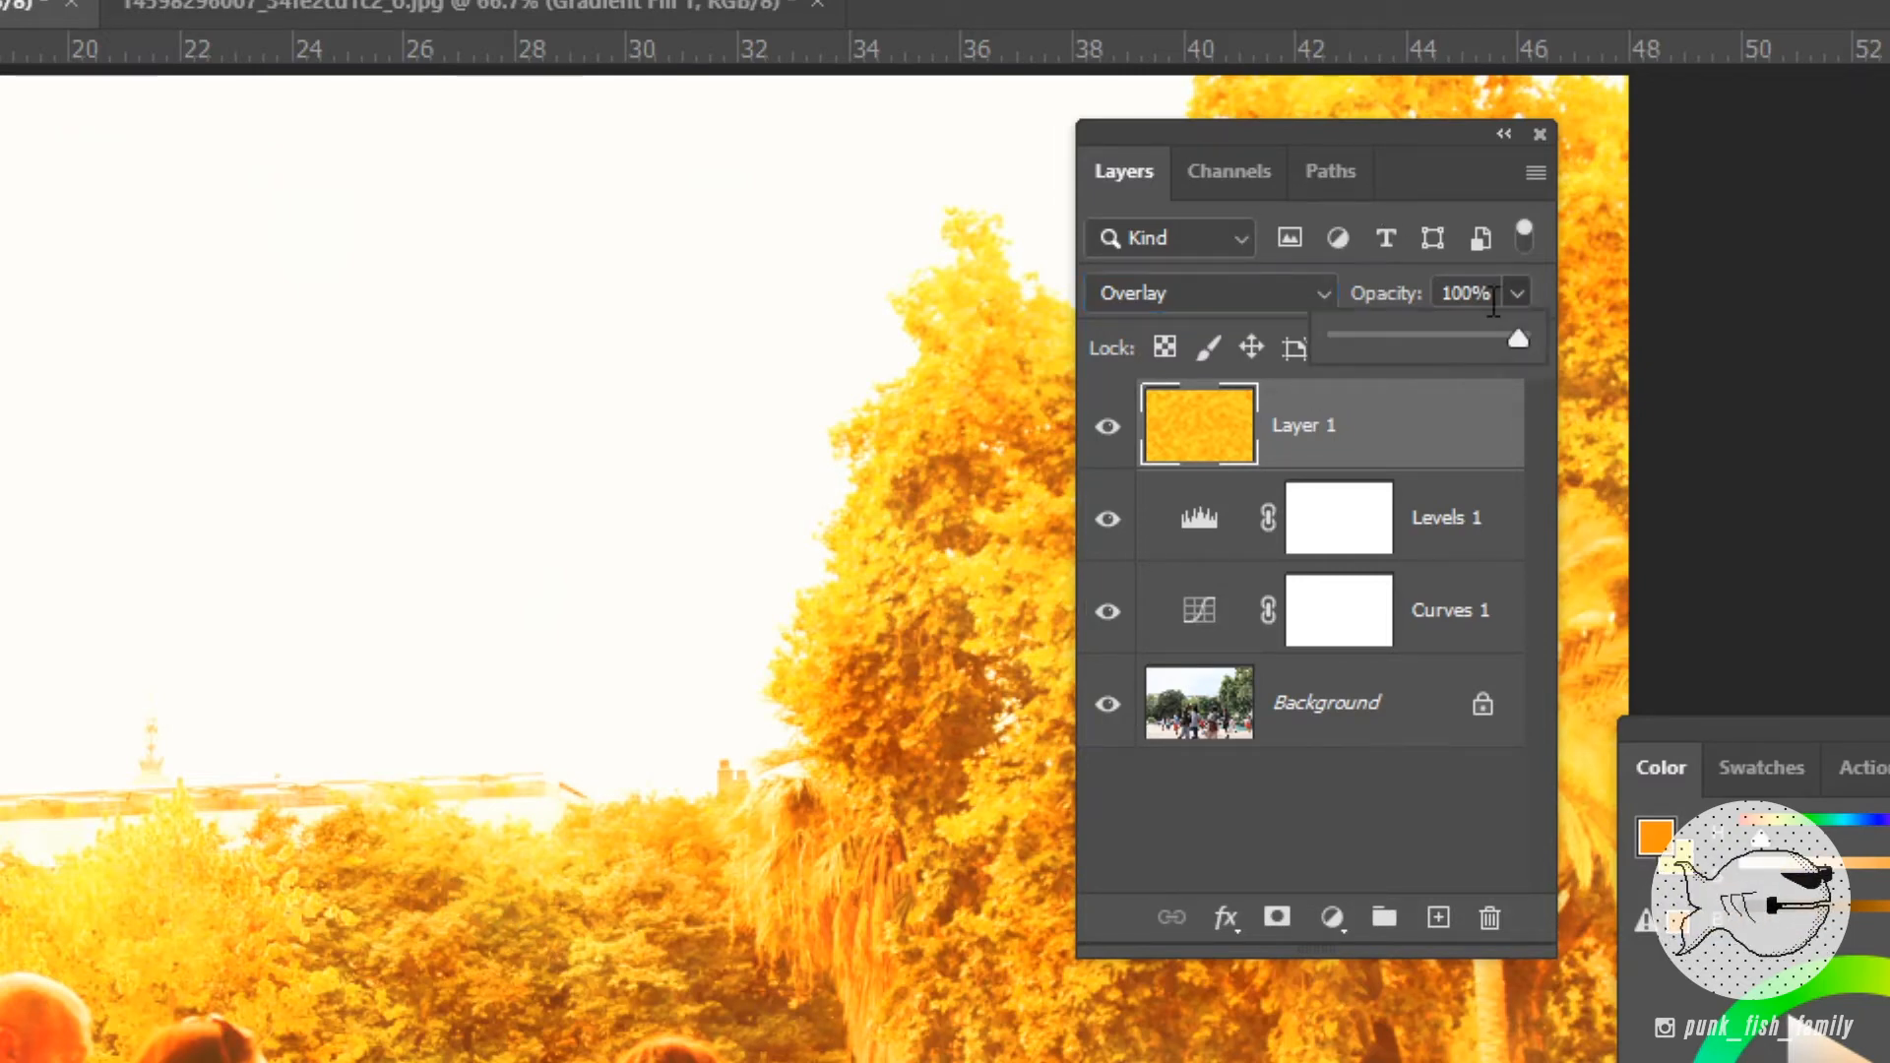
left_click(1401, 337)
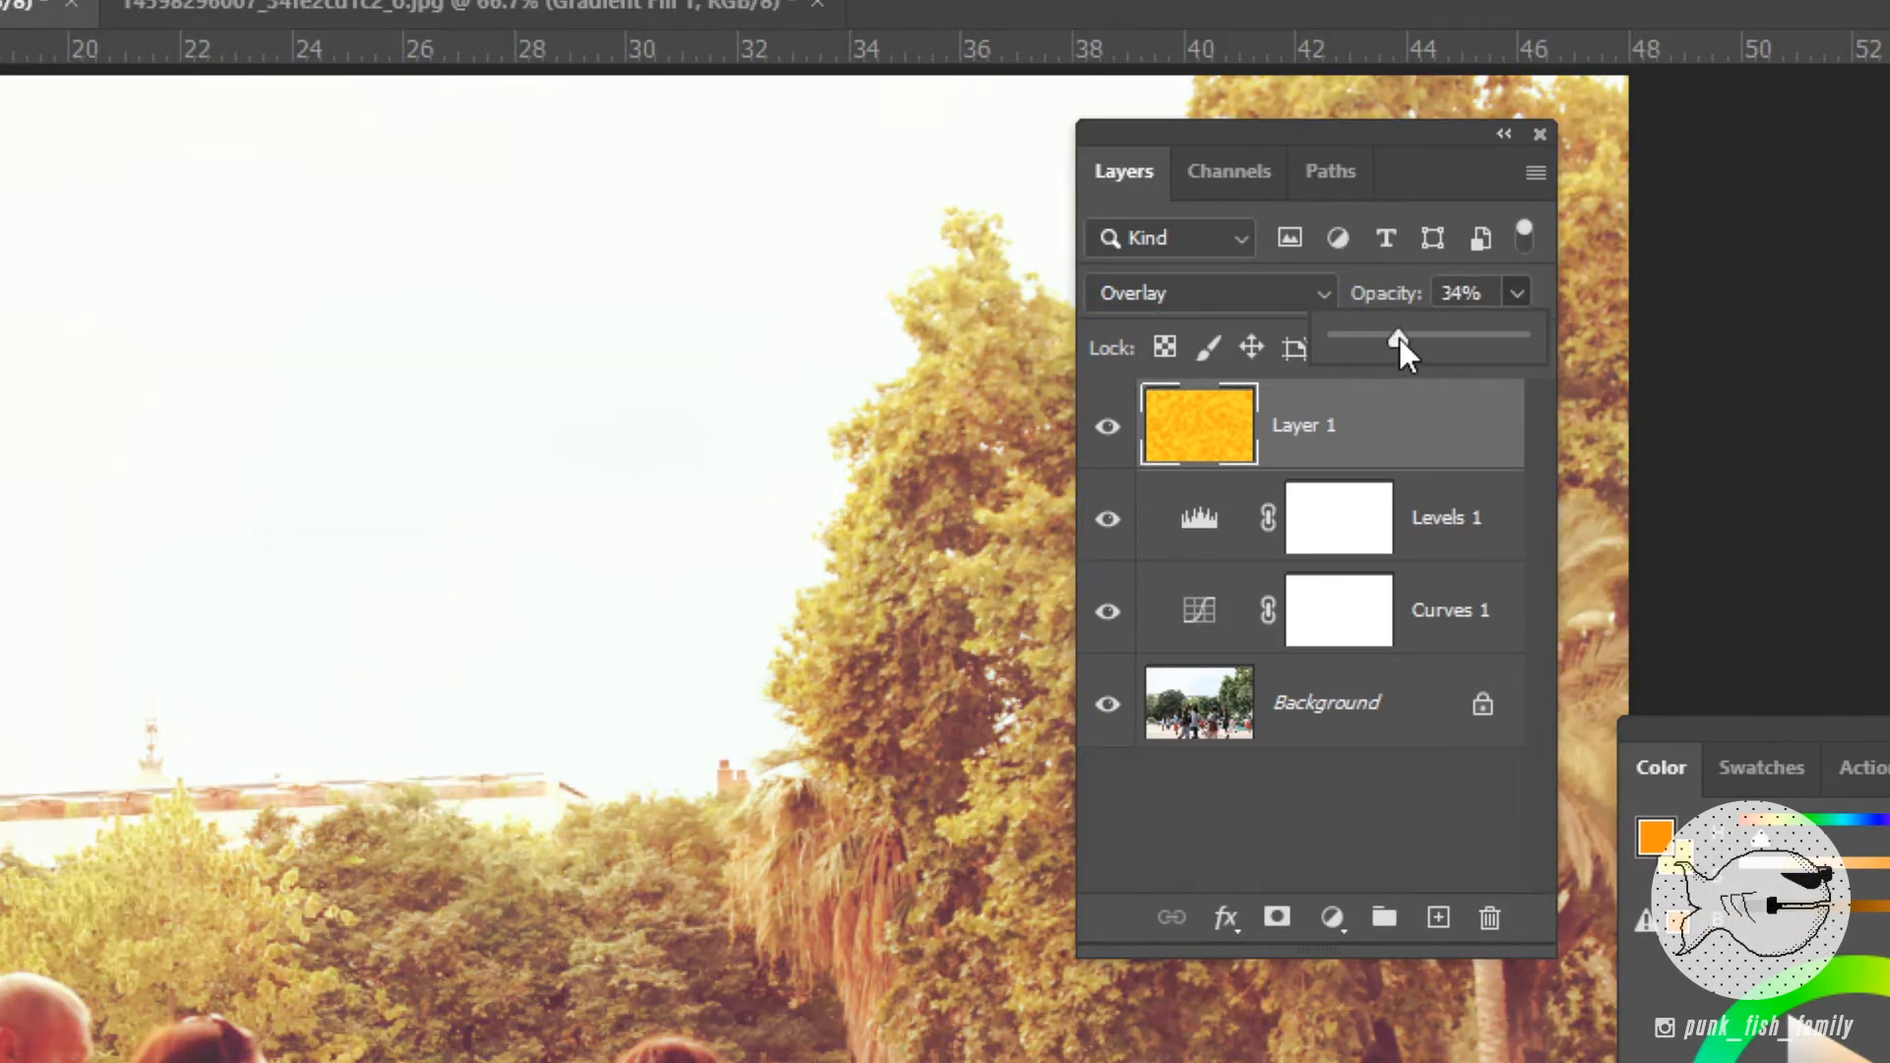
mouse_move(1397, 338)
left_mouse_down()
mouse_move(1372, 333)
mouse_move(1387, 345)
left_mouse_up()
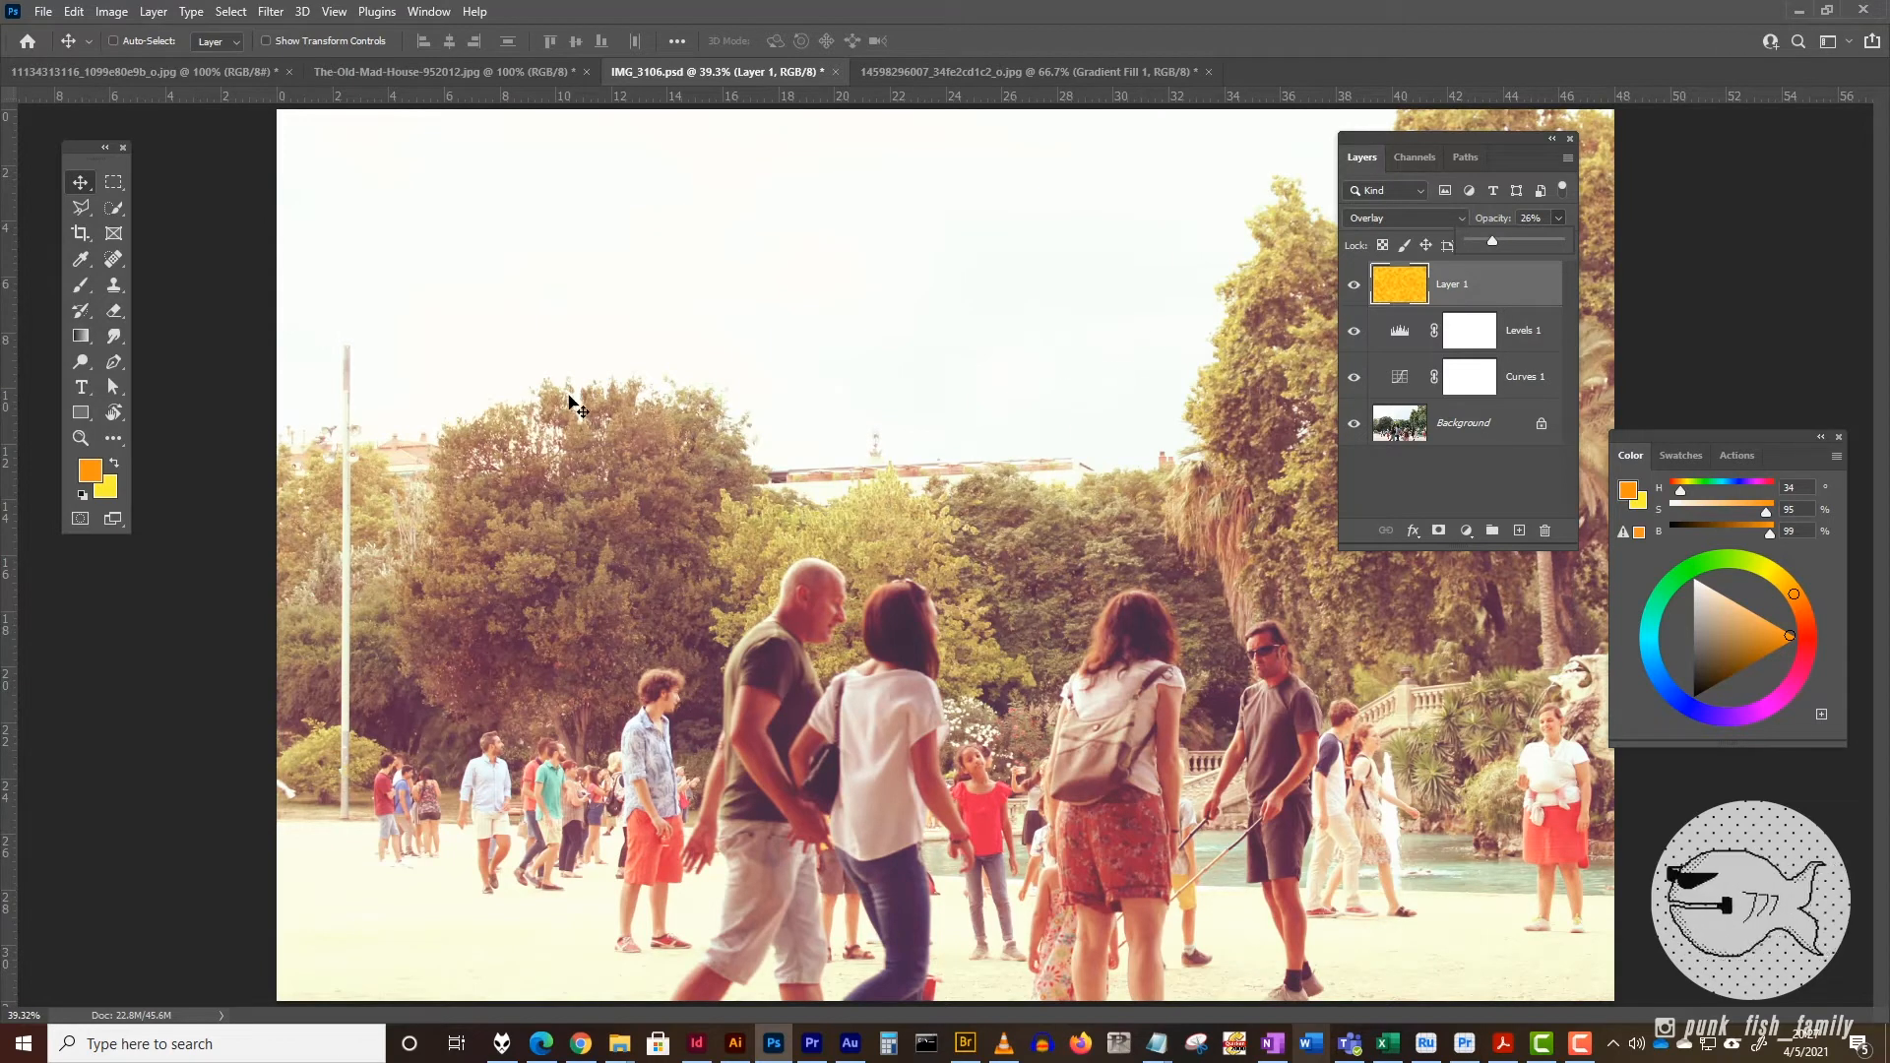
key("ctrl+minus")
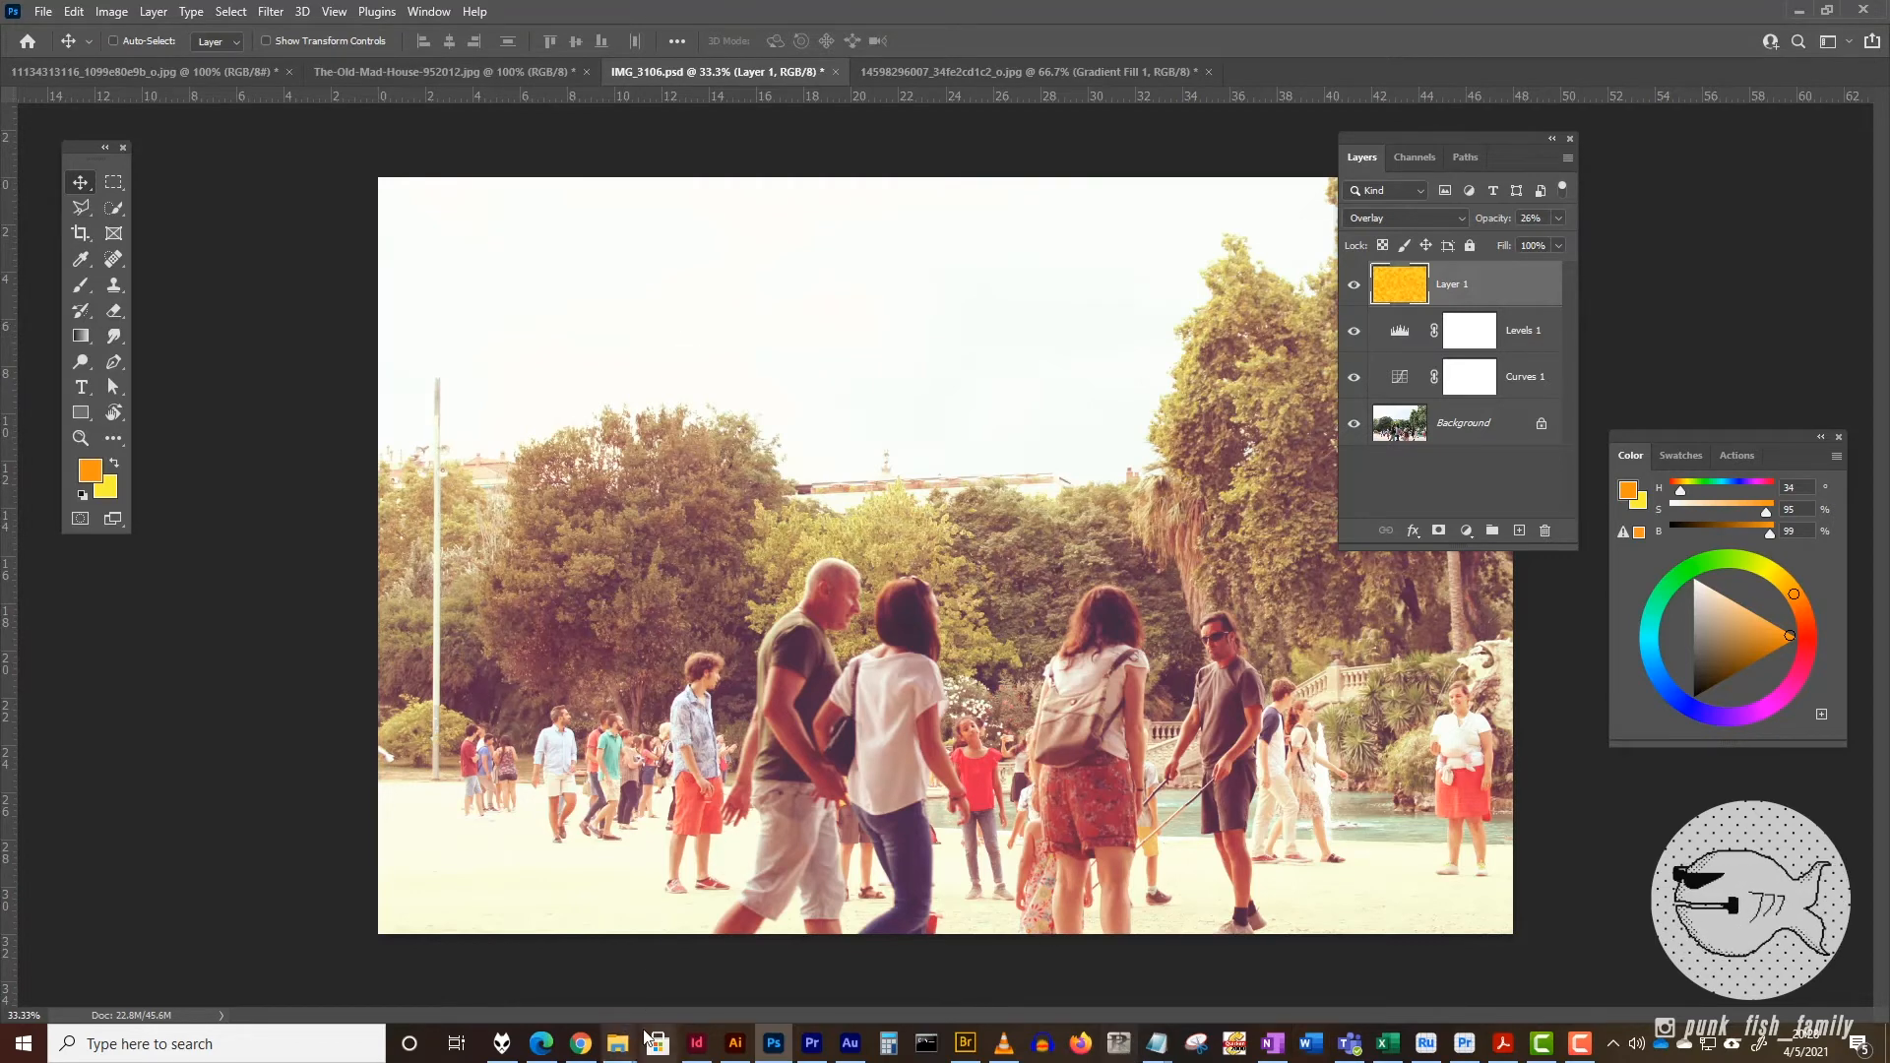
Switch to Chrome and browse the Unsplash grunge texture results for a suitable texture photo.
left_click(581, 1045)
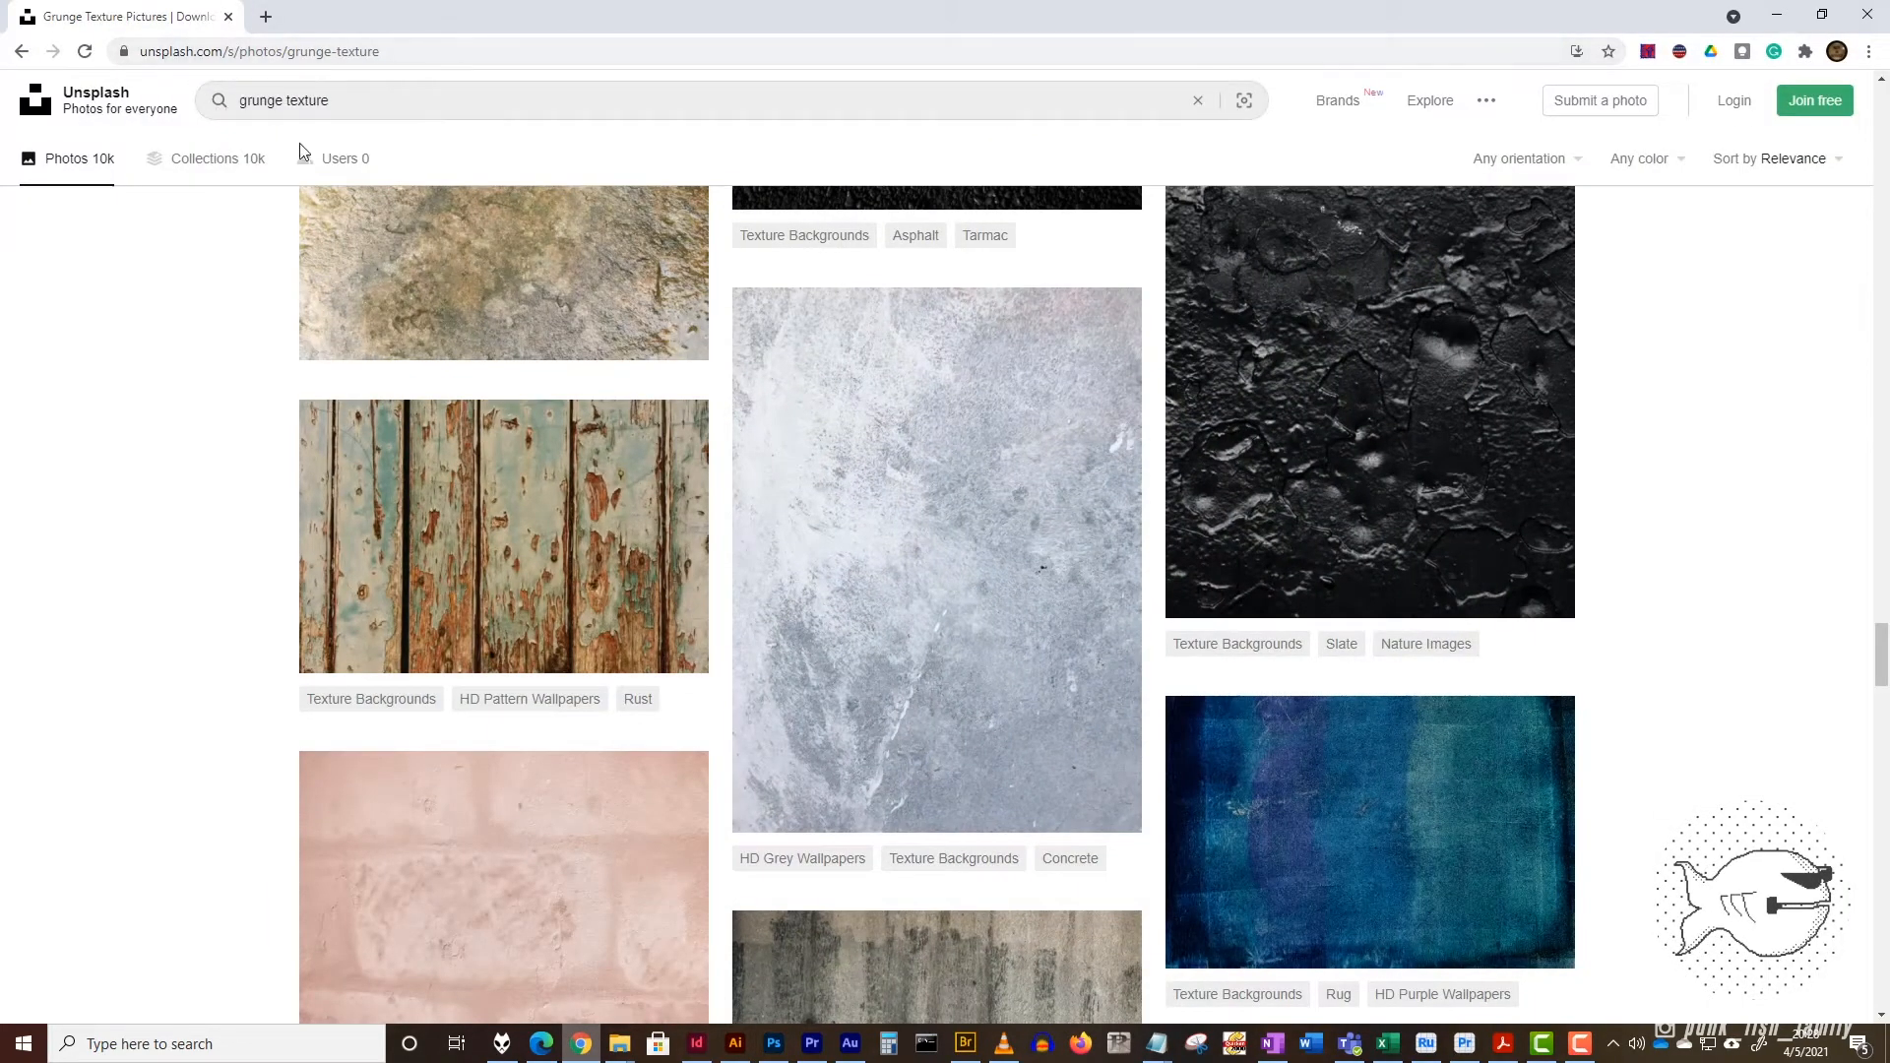
scroll(996, 714, "down", 6)
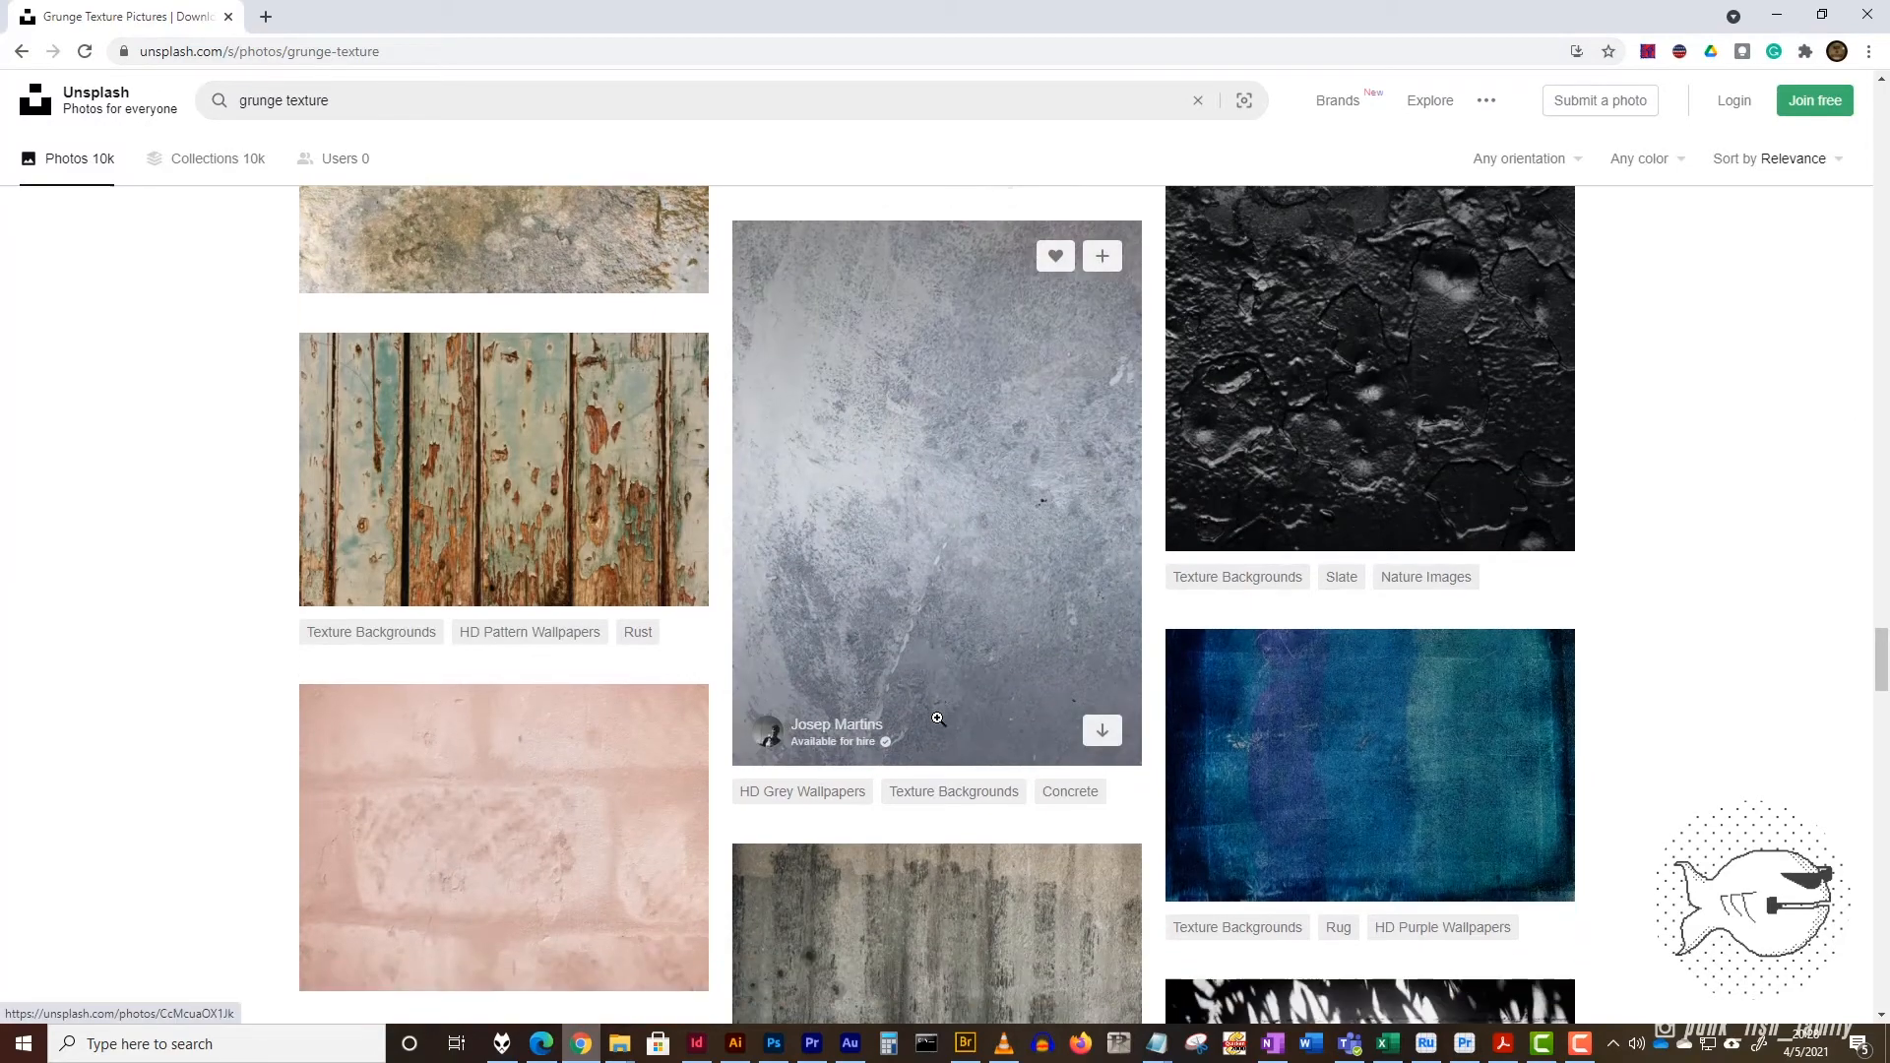
scroll(1004, 665, "down", 4)
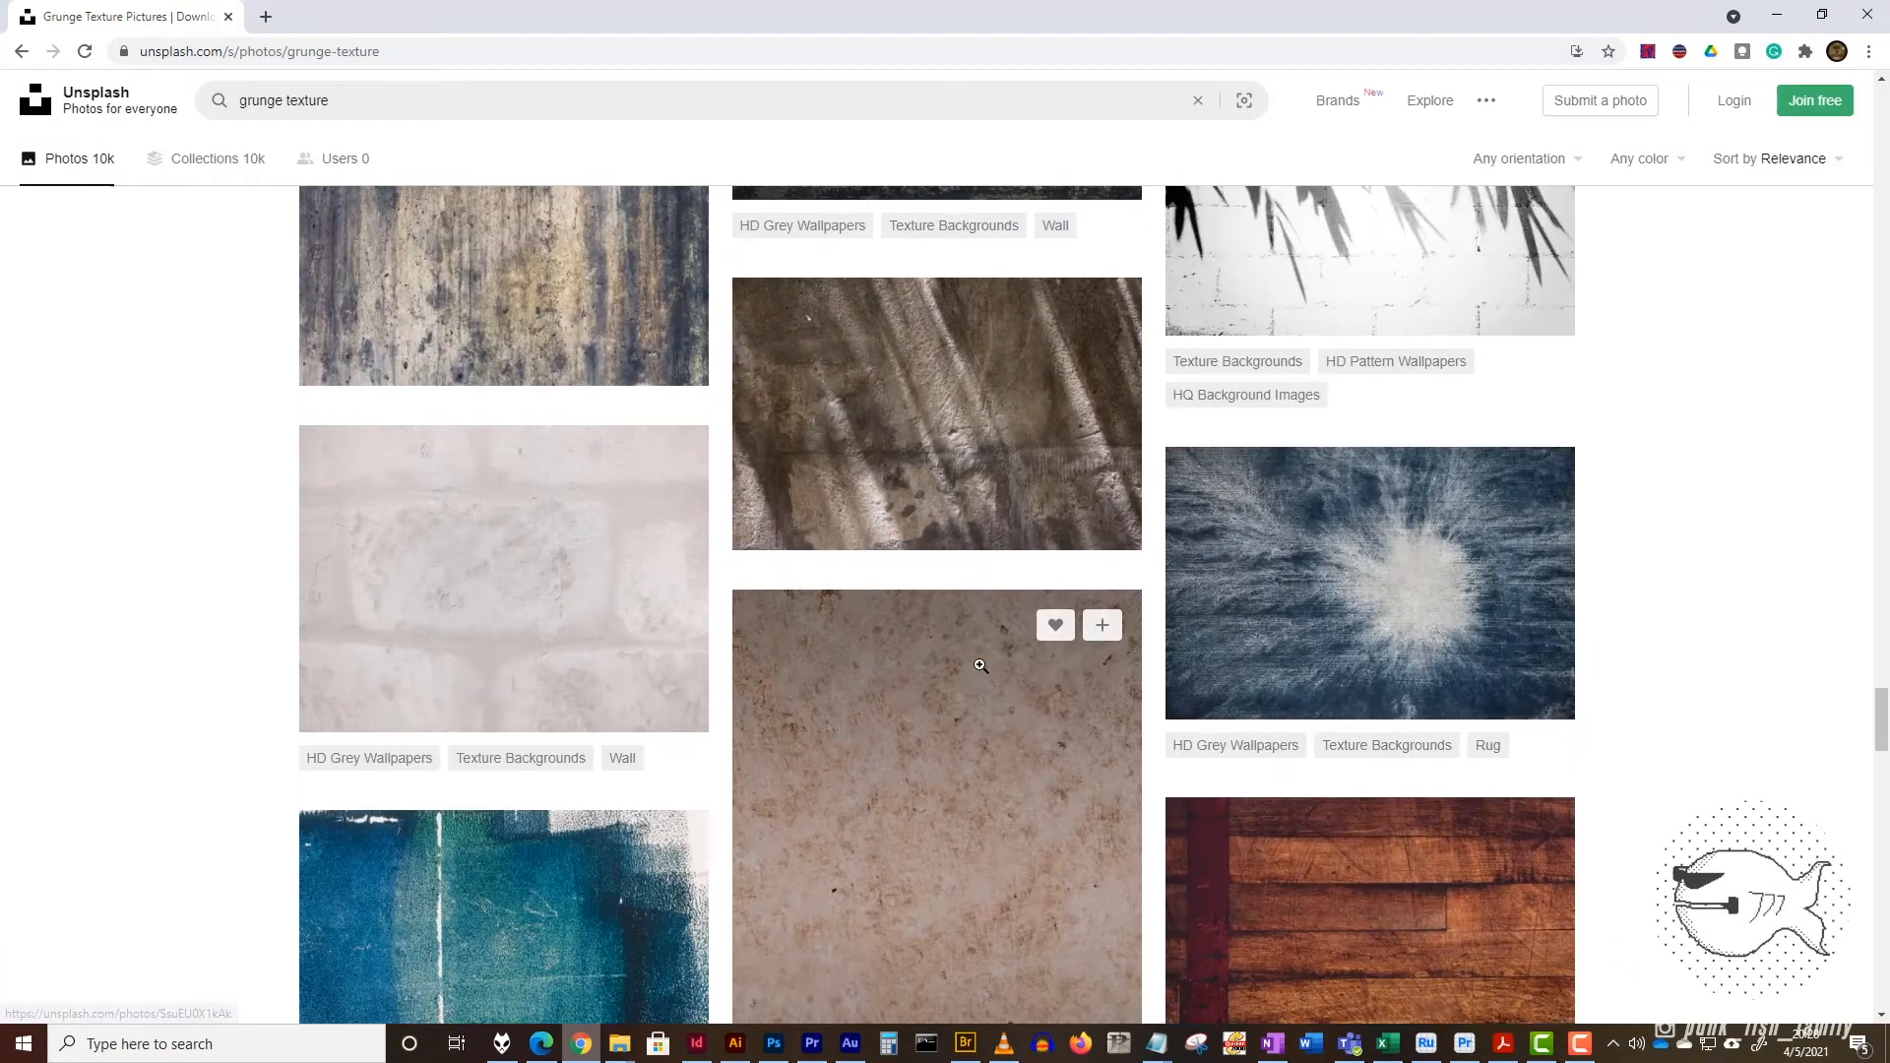
scroll(1005, 734, "down", 3)
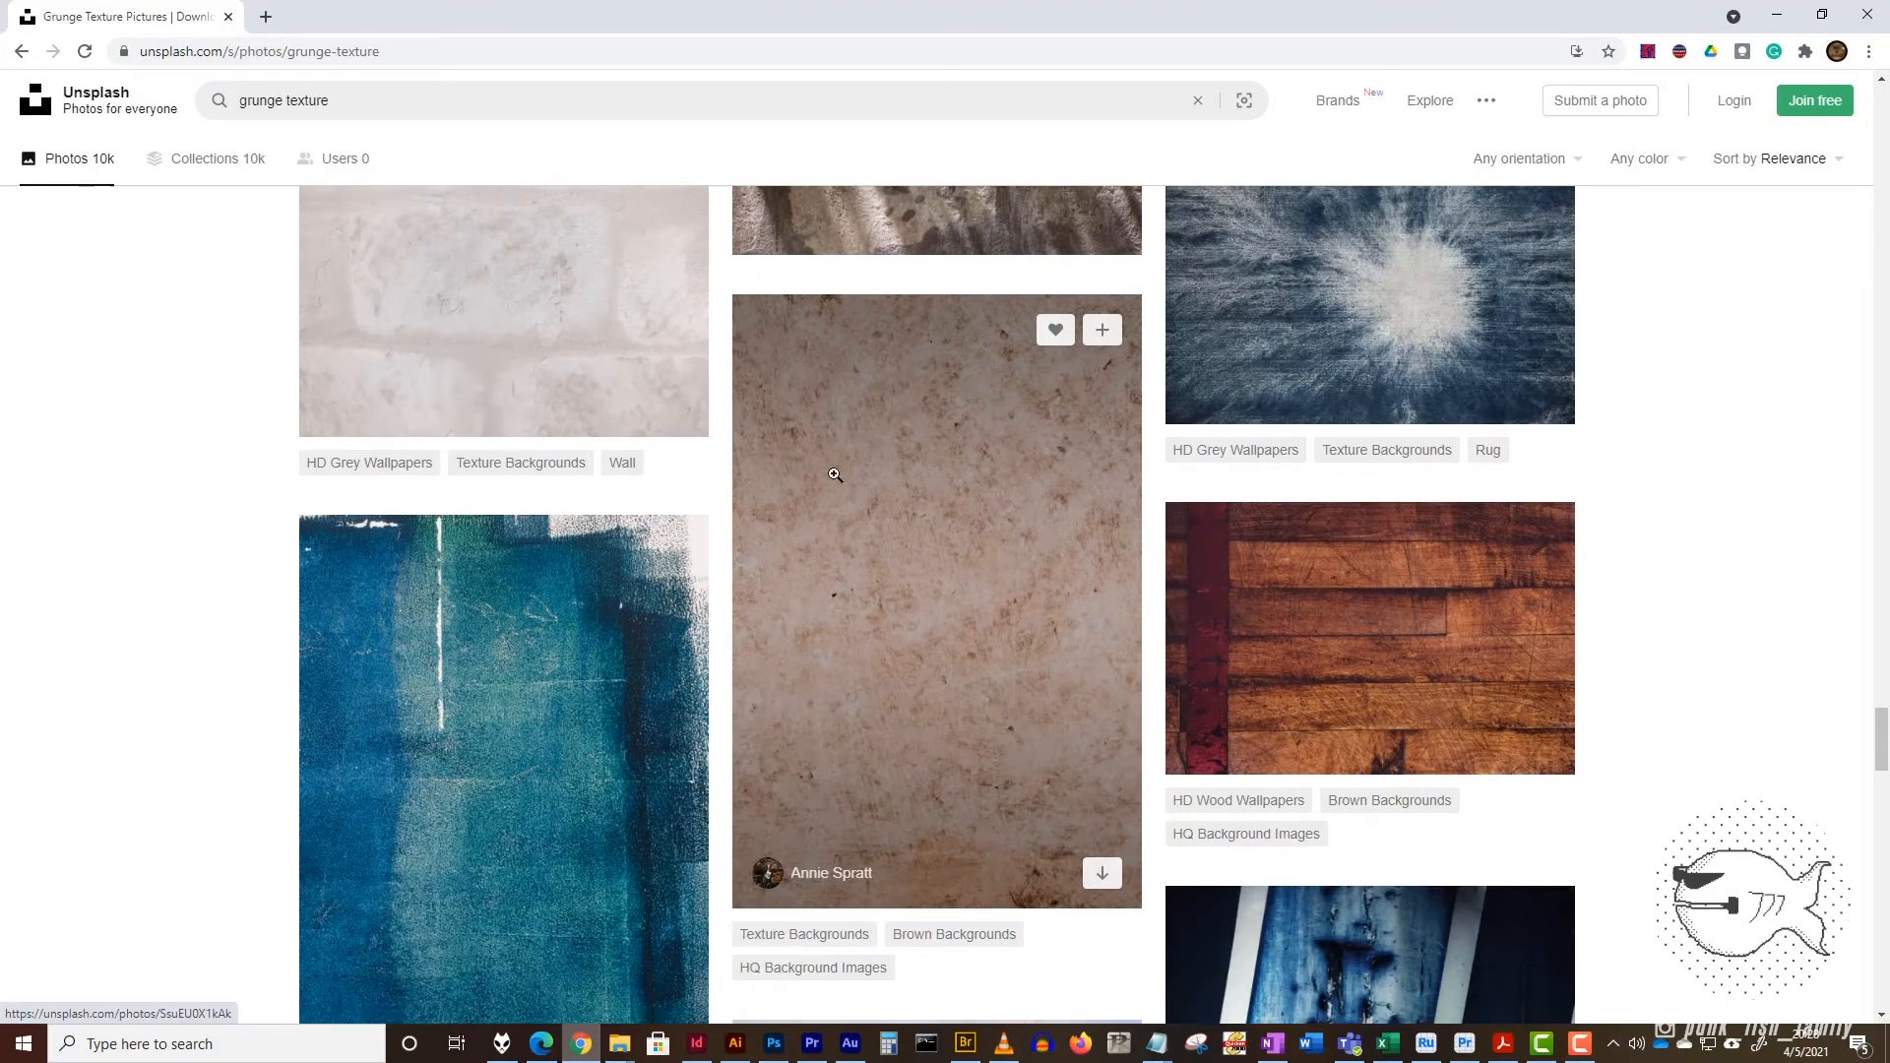
scroll(1049, 619, "down", 7)
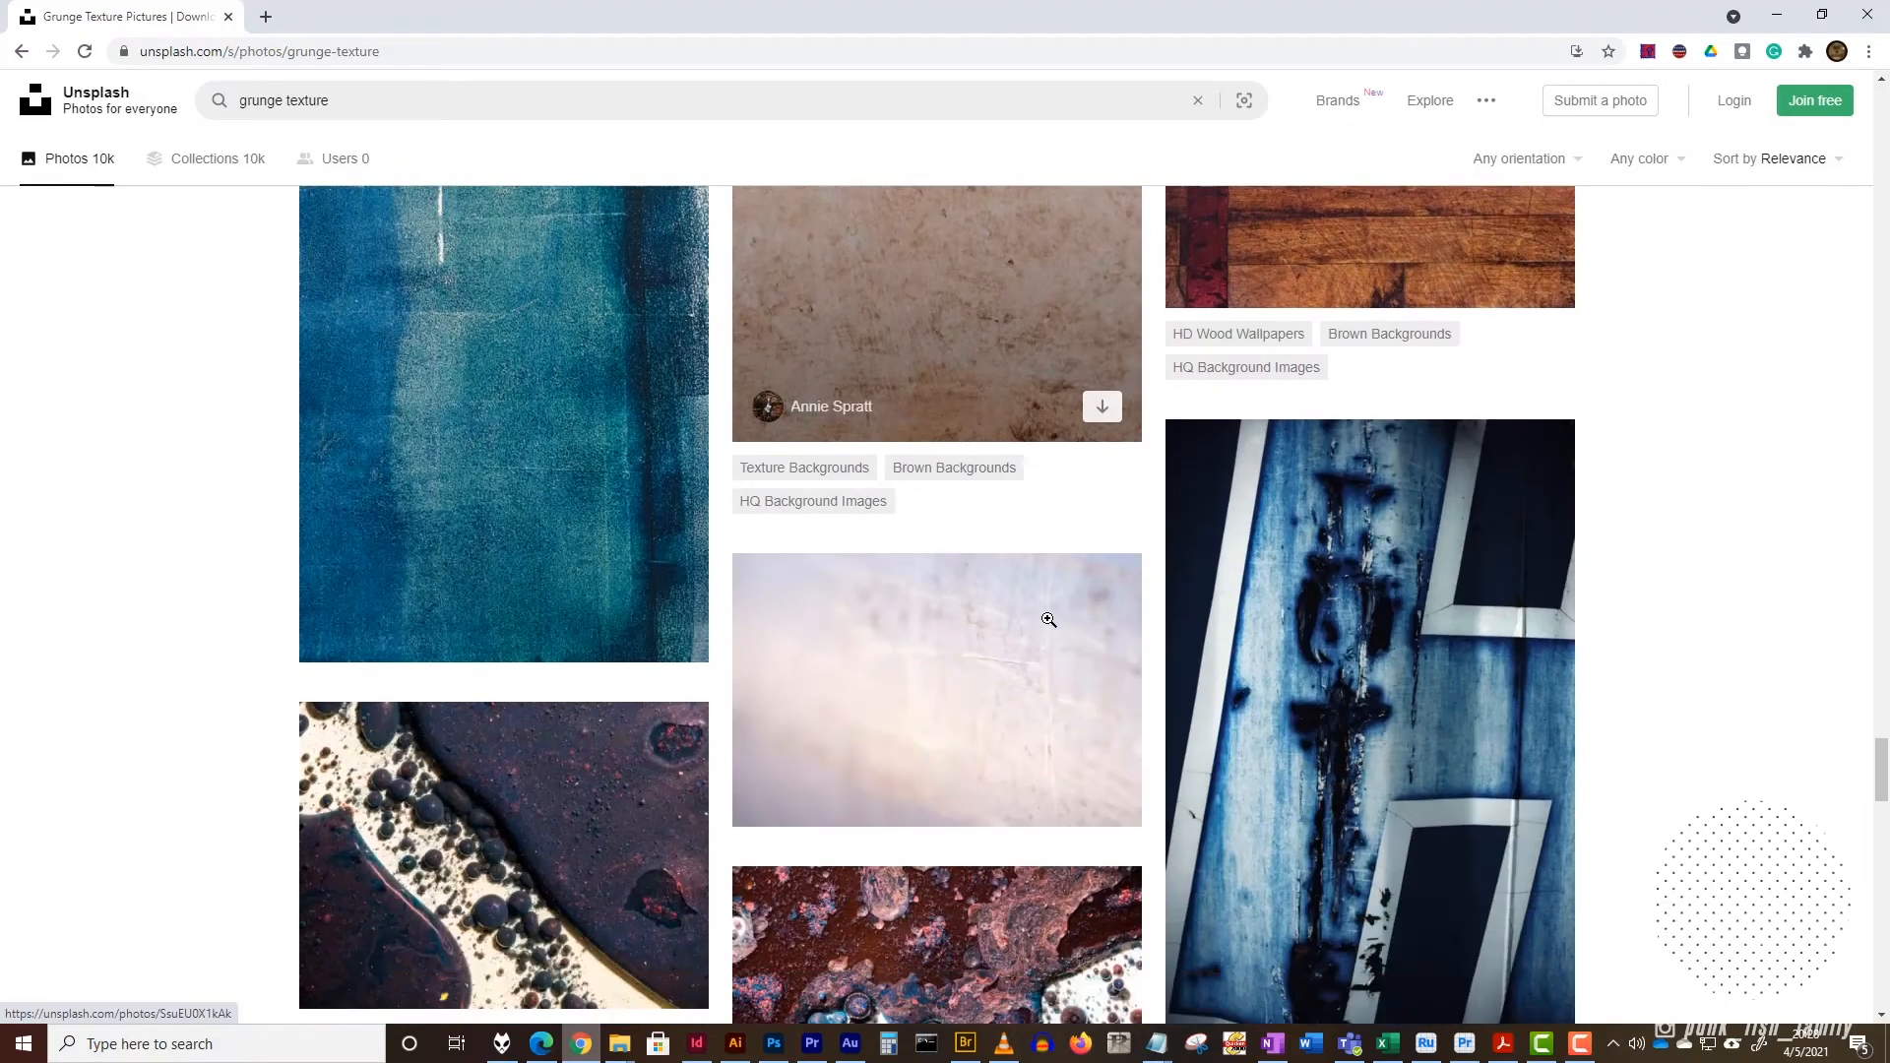
scroll(1019, 614, "down", 13)
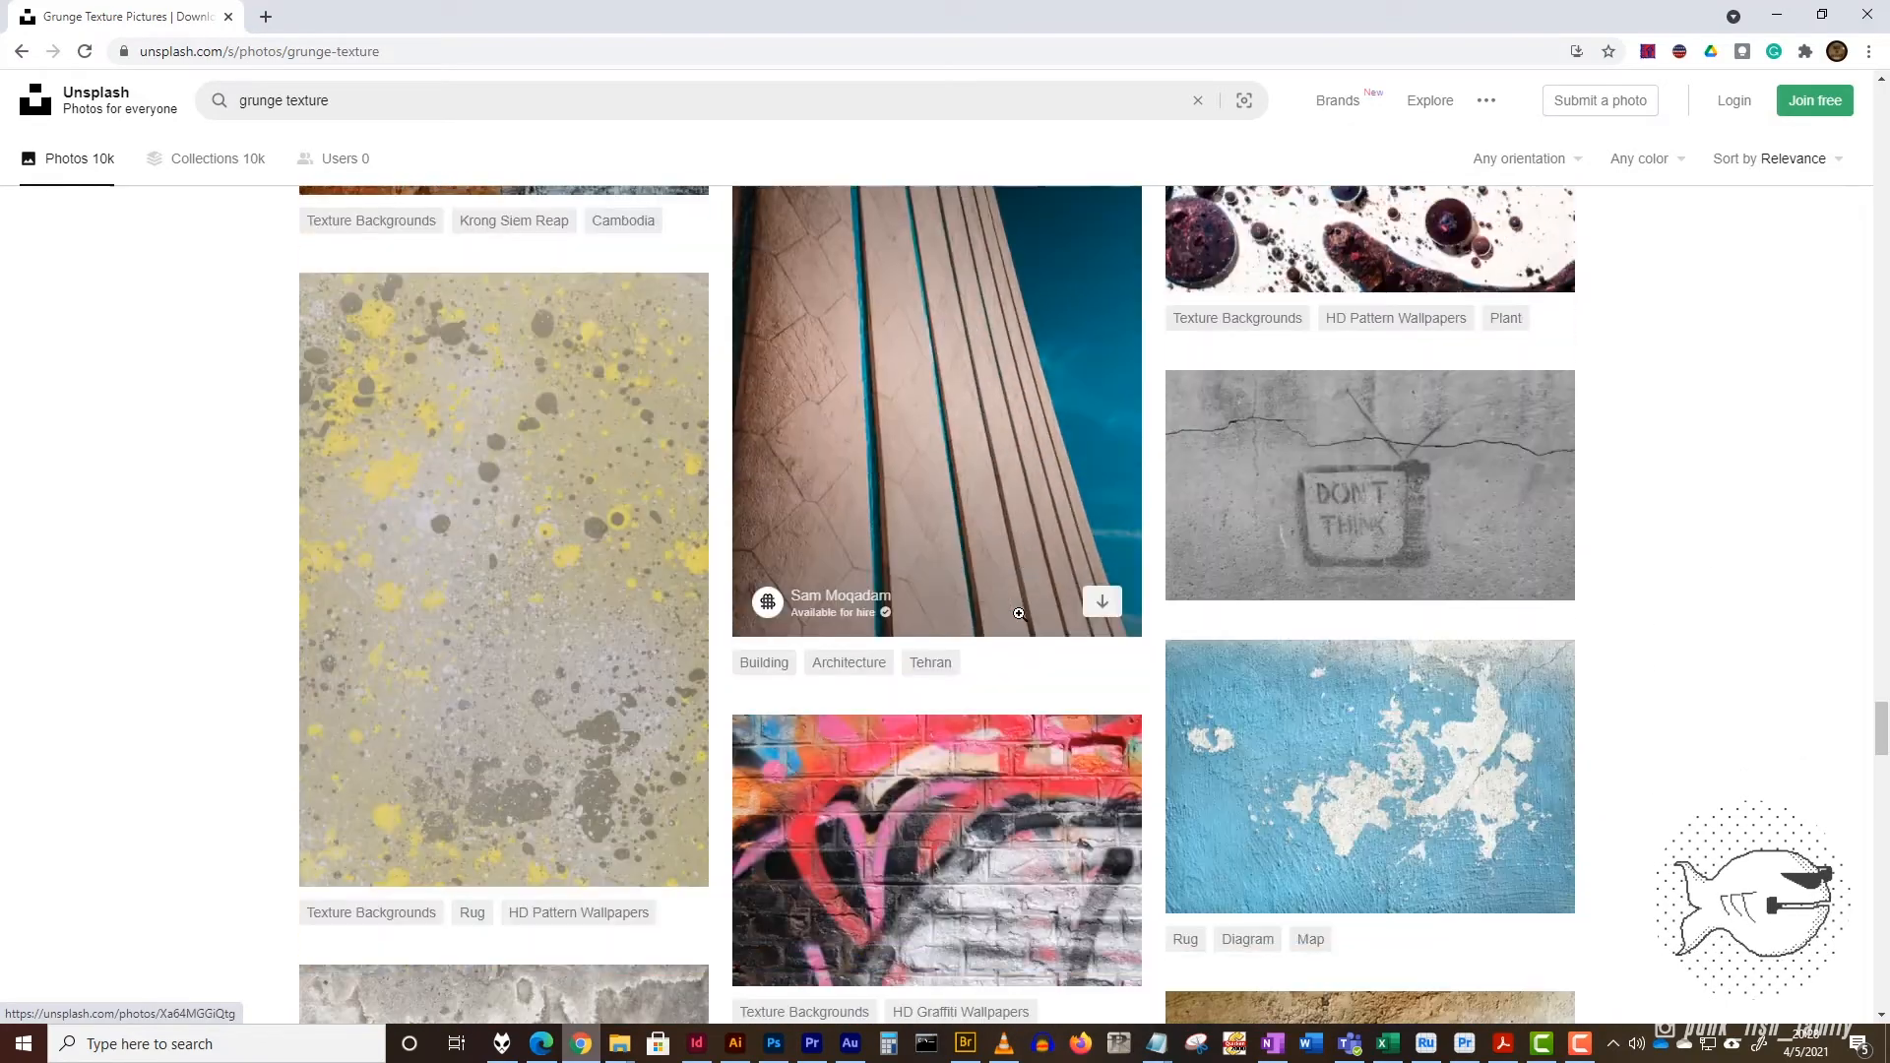
scroll(1020, 622, "down", 1)
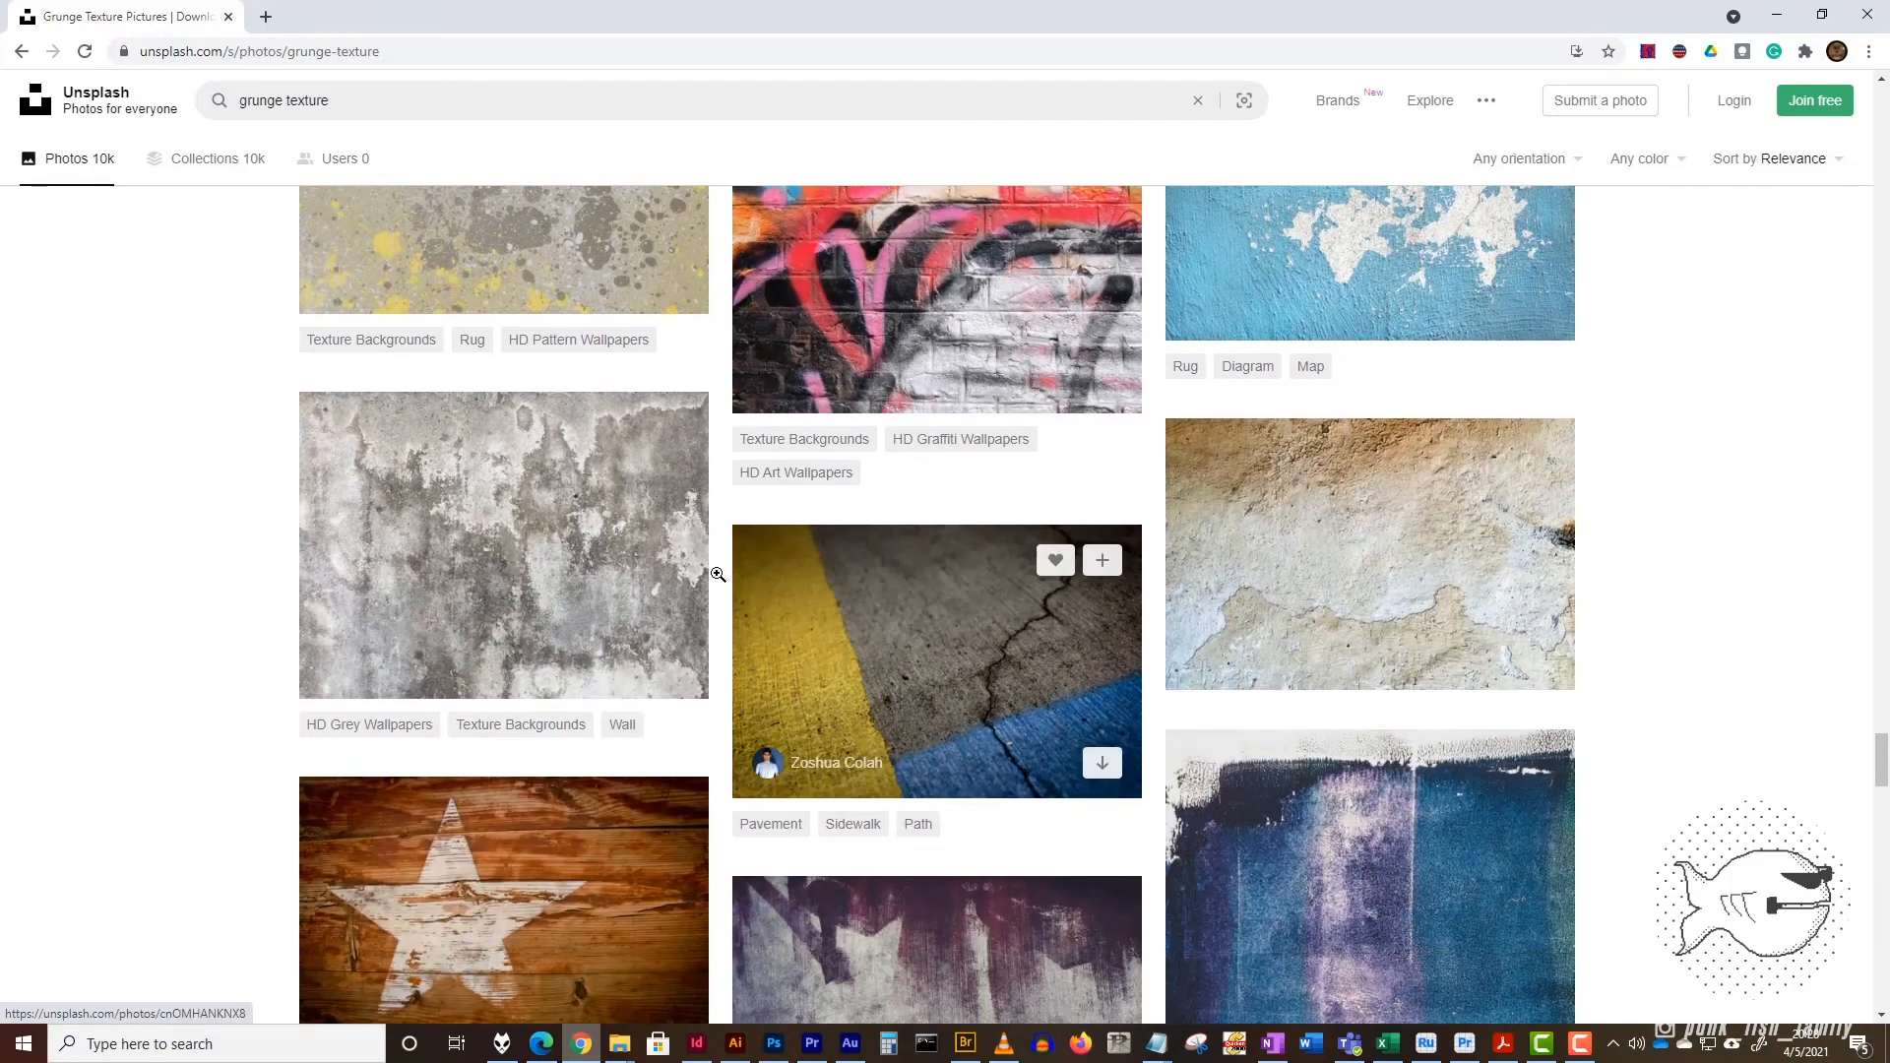
scroll(617, 565, "down", 6)
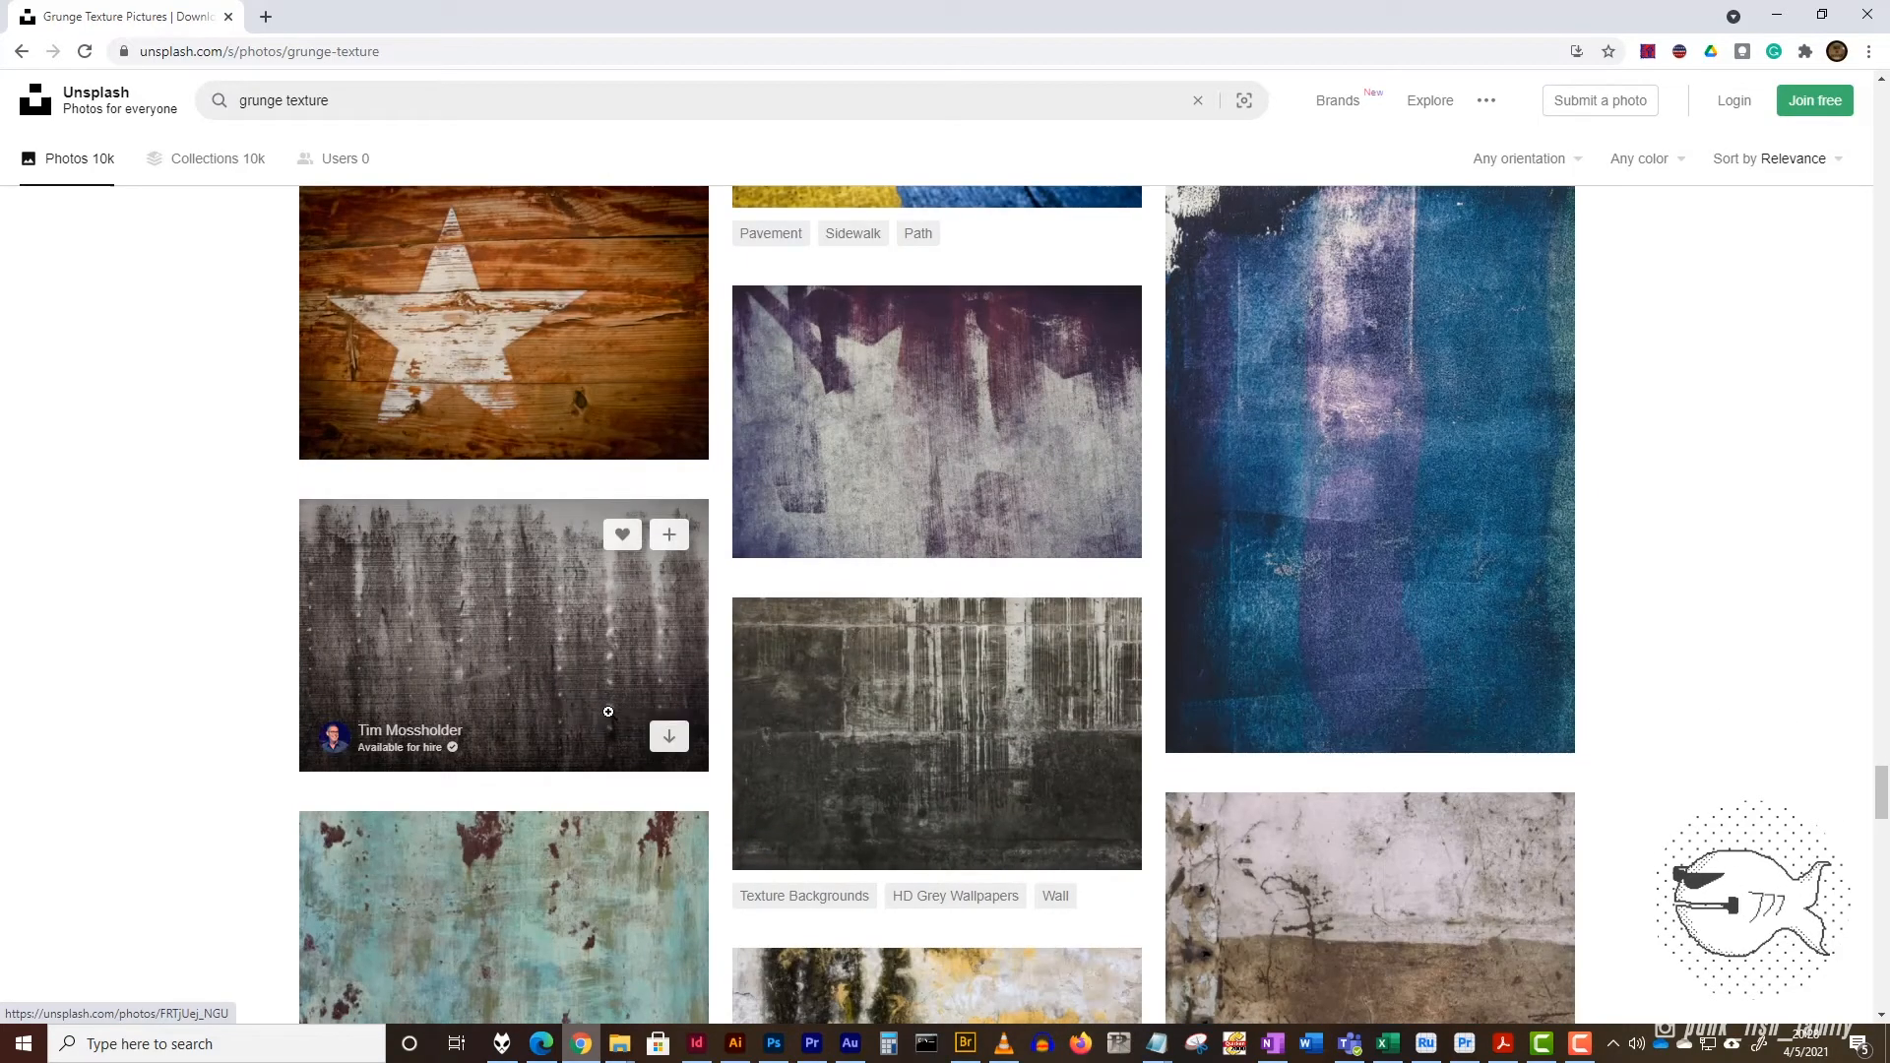
scroll(558, 689, "down", 7)
scroll(611, 717, "down", 3)
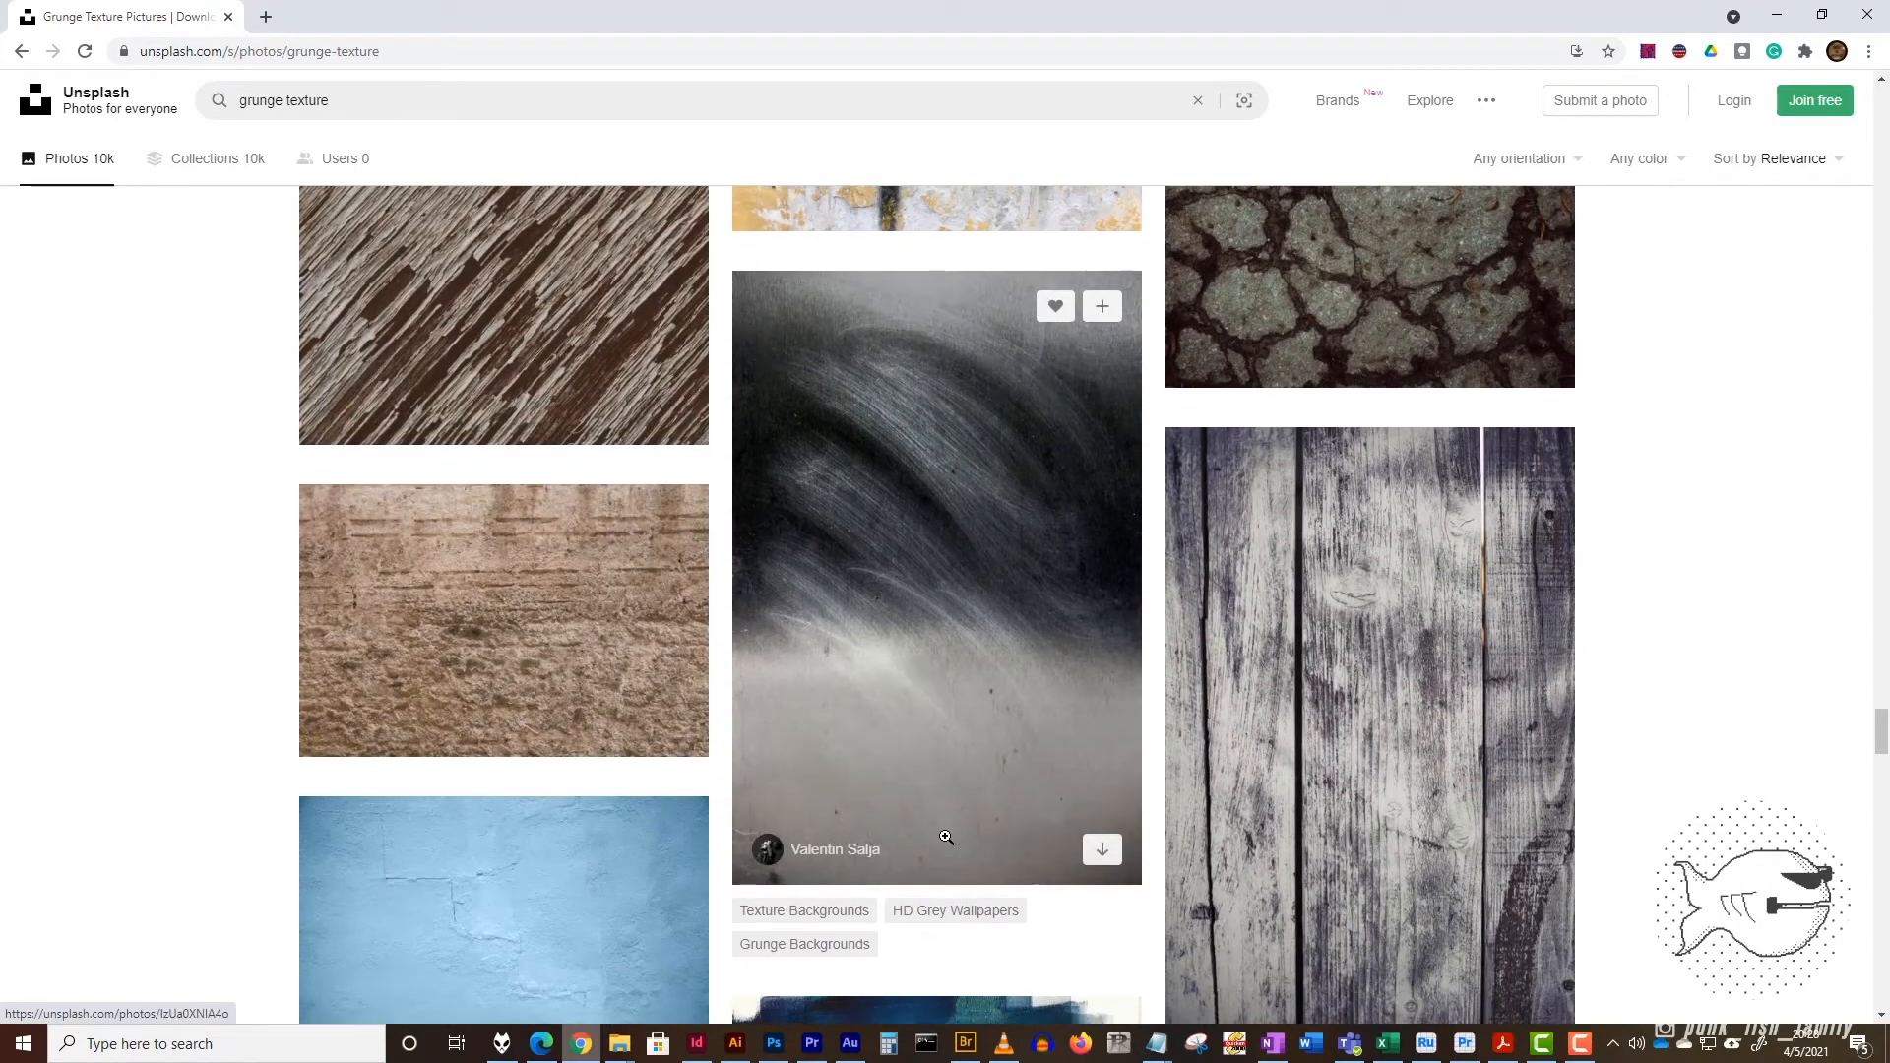
scroll(948, 842, "down", 6)
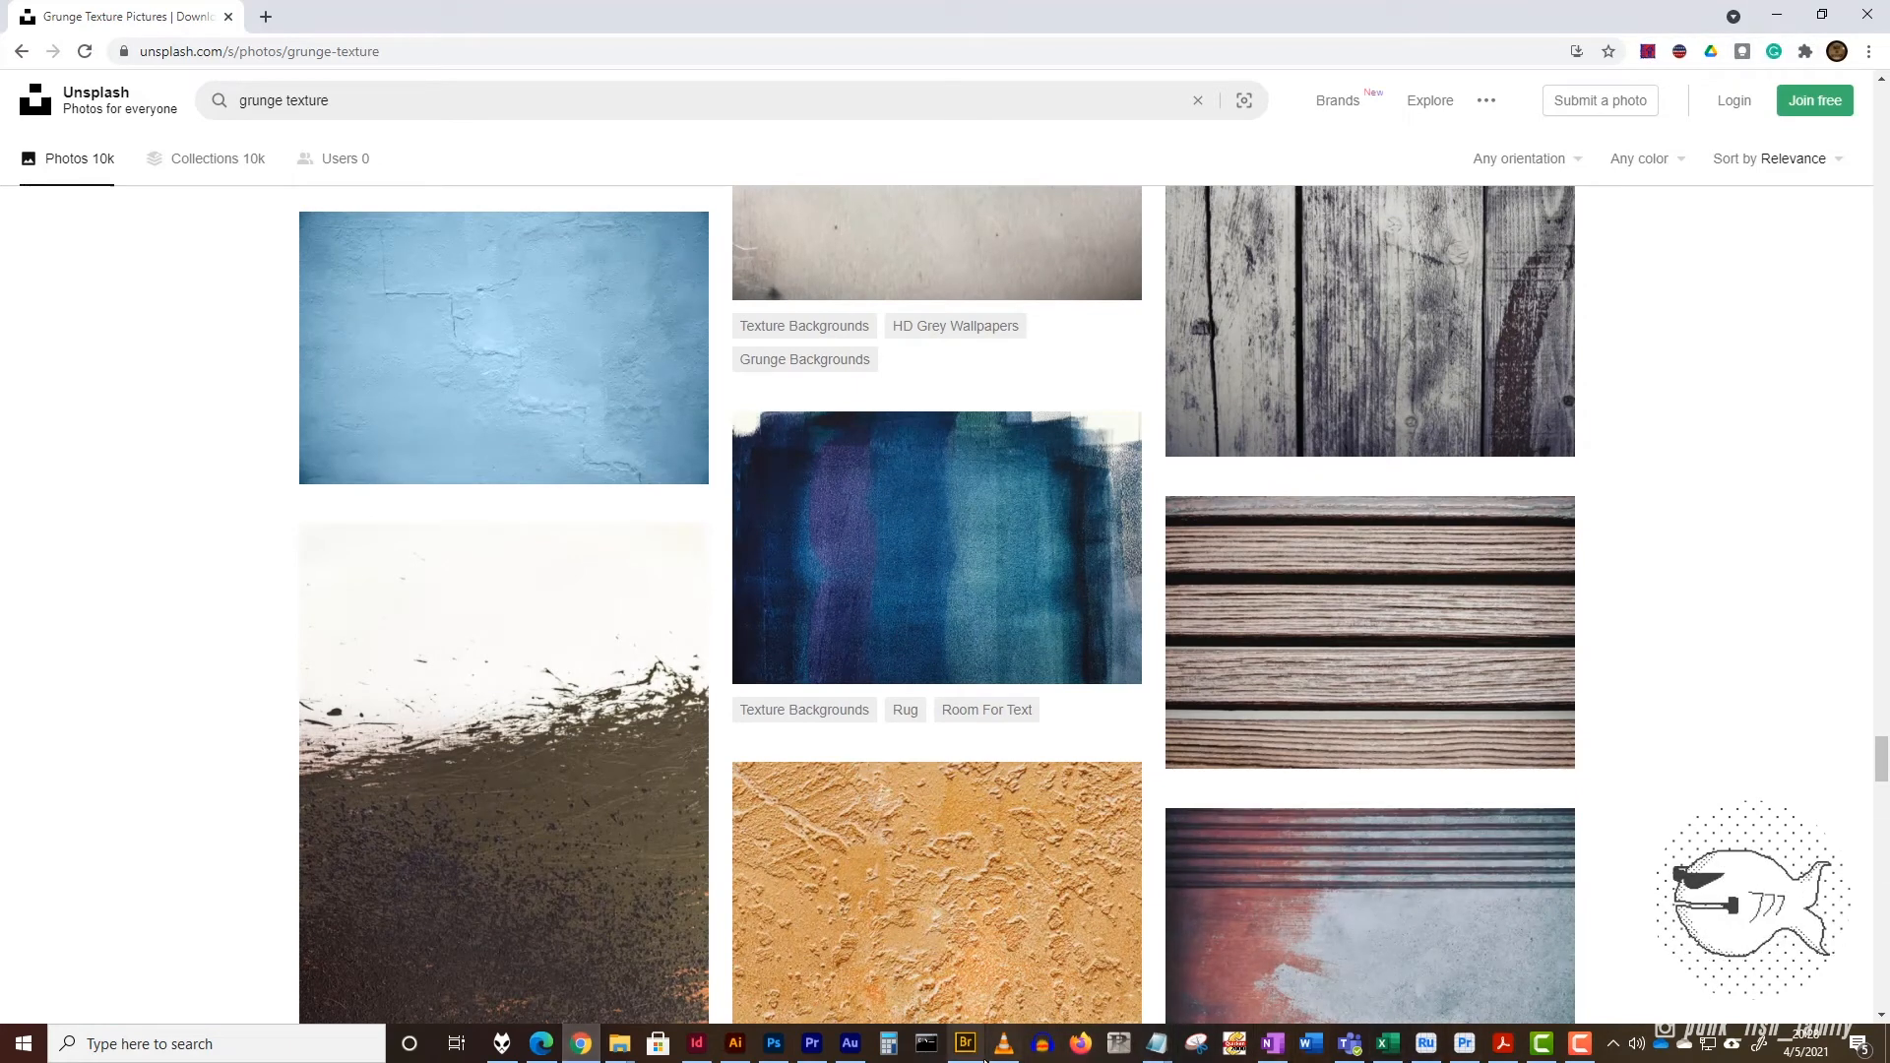
Switch back to Photoshop and place the GrungeTexture-2 image as an embedded object above Layer 1.
left_click(775, 1047)
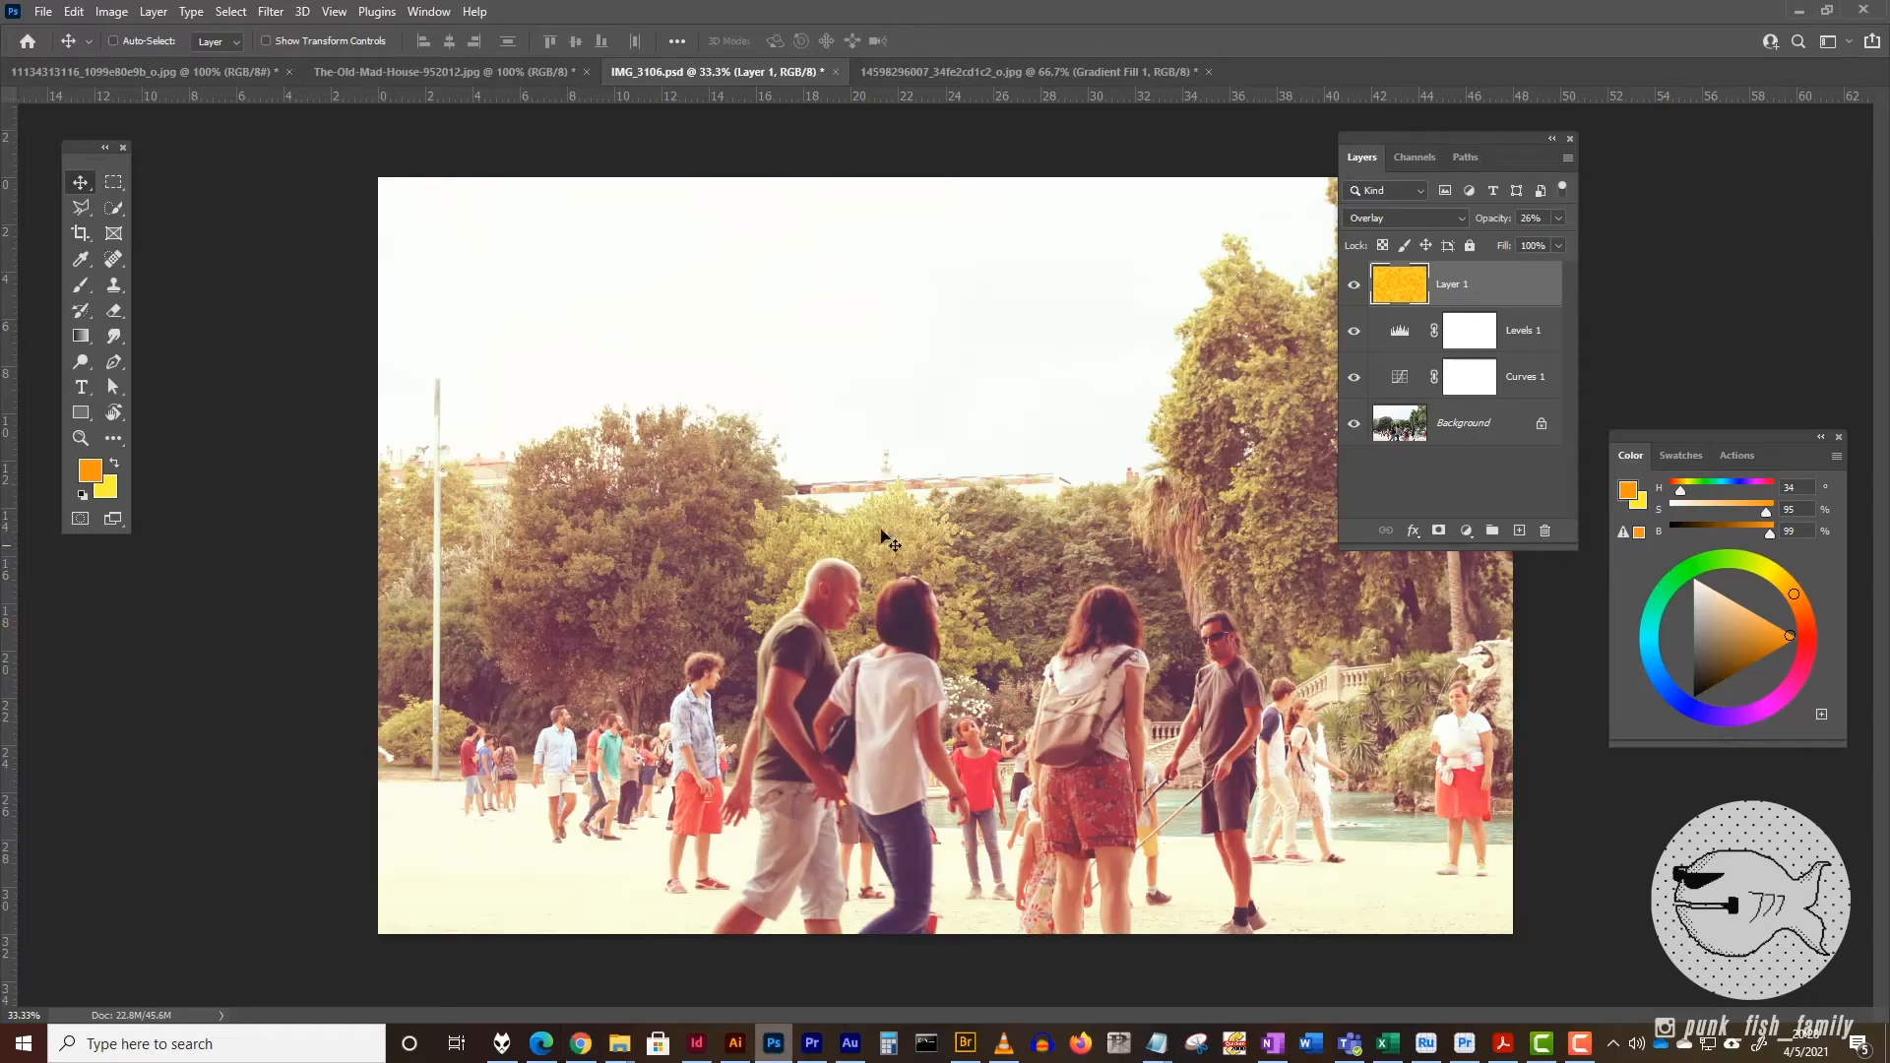
left_click(43, 12)
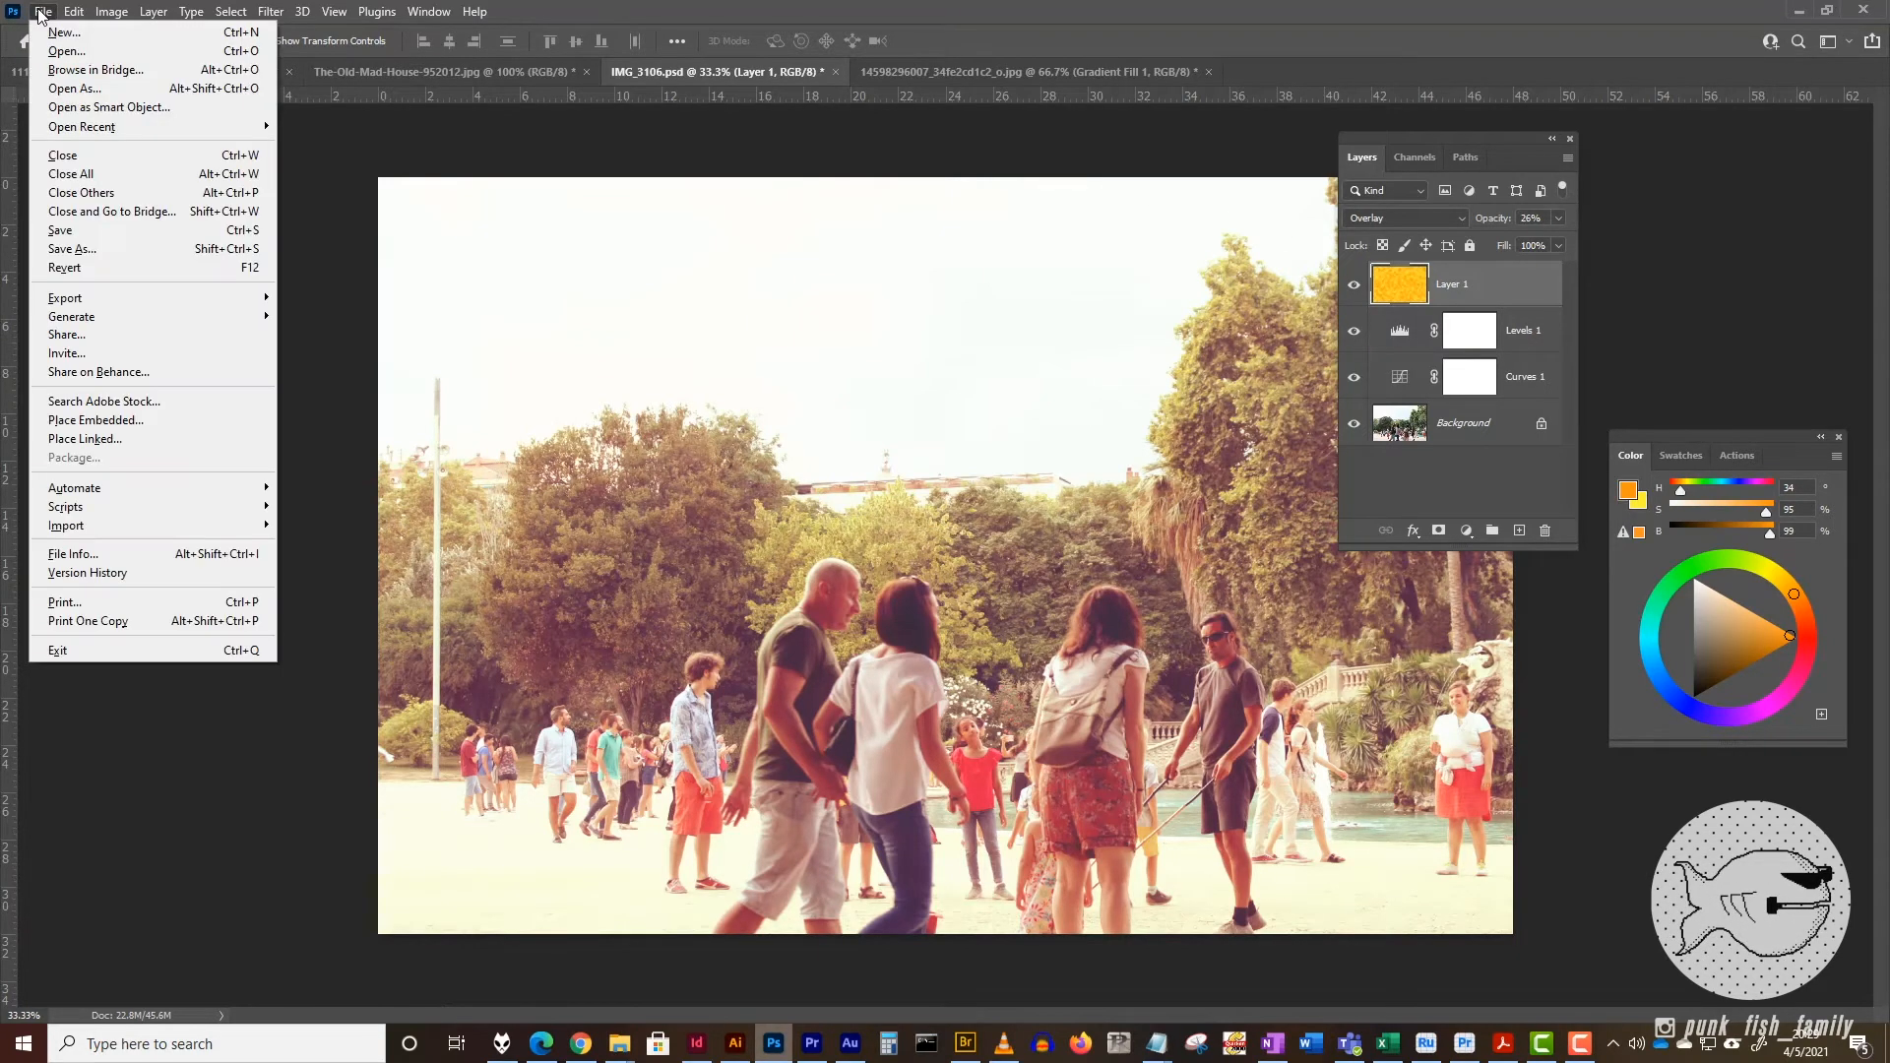
left_click(120, 422)
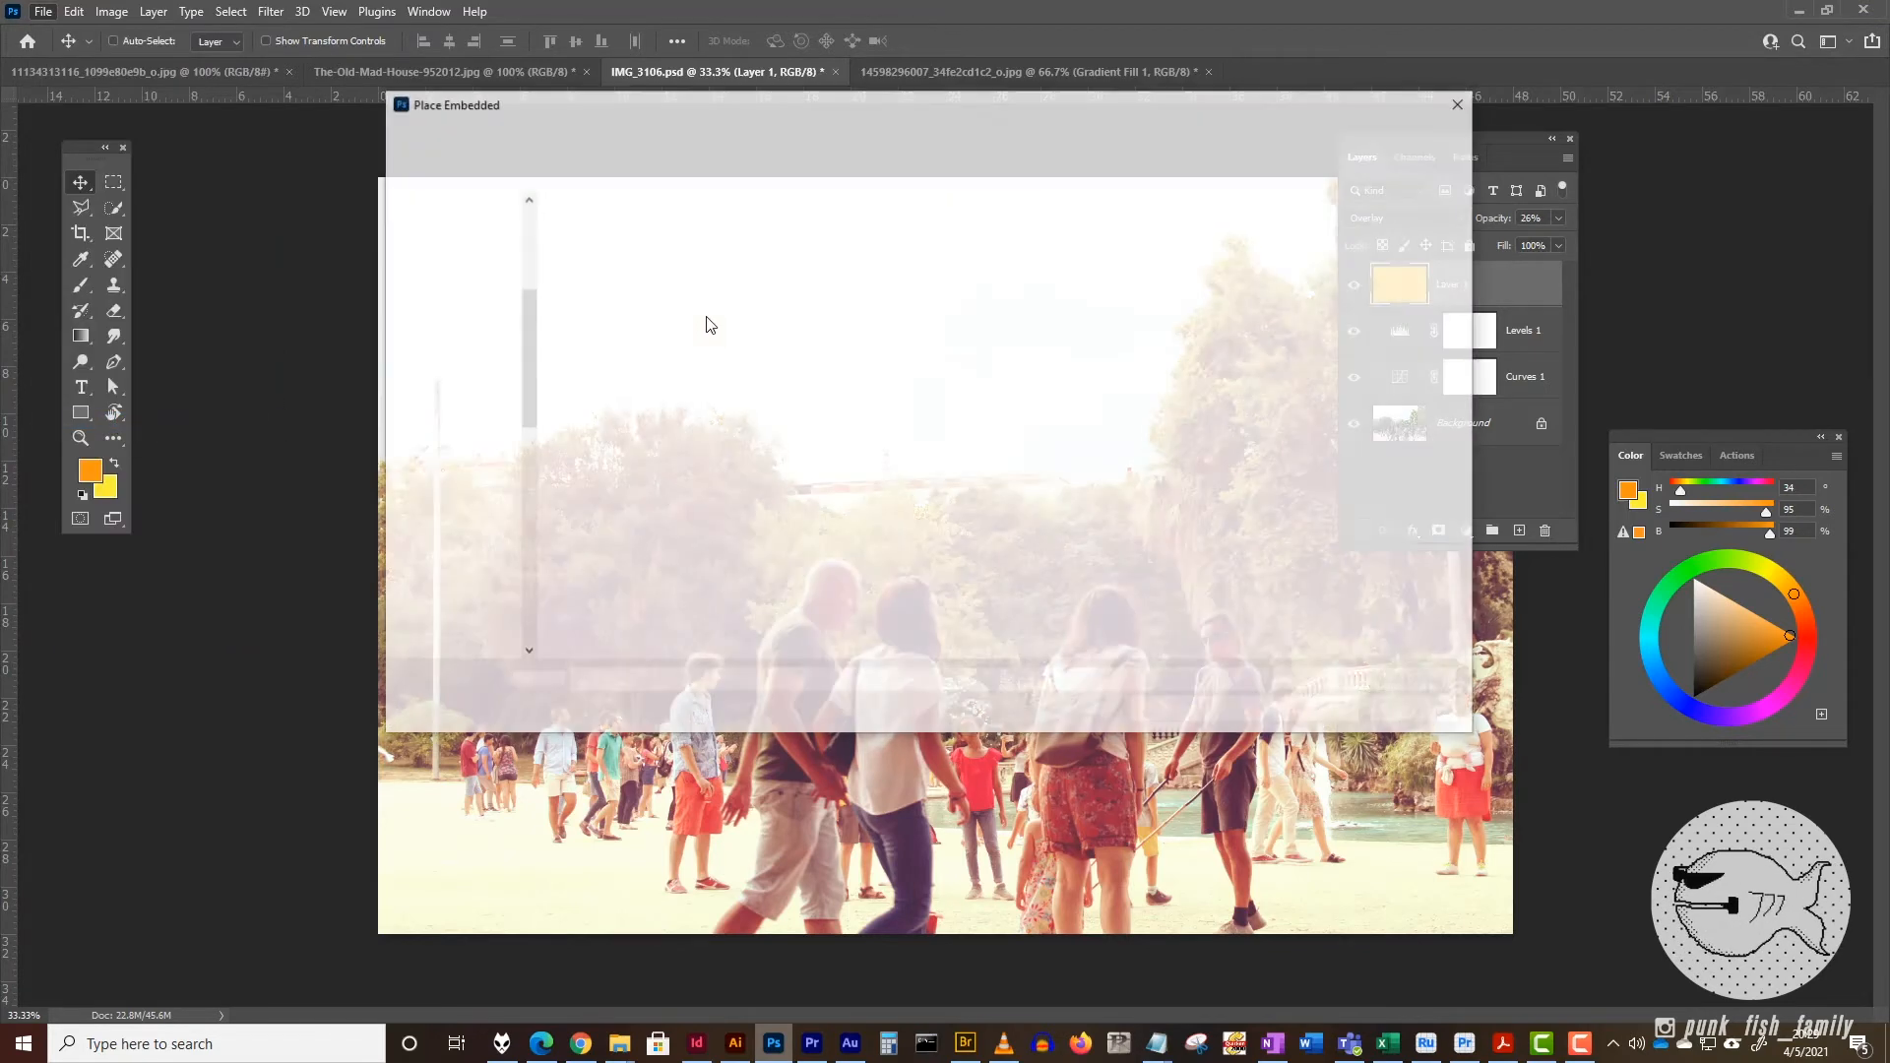
left_click(645, 273)
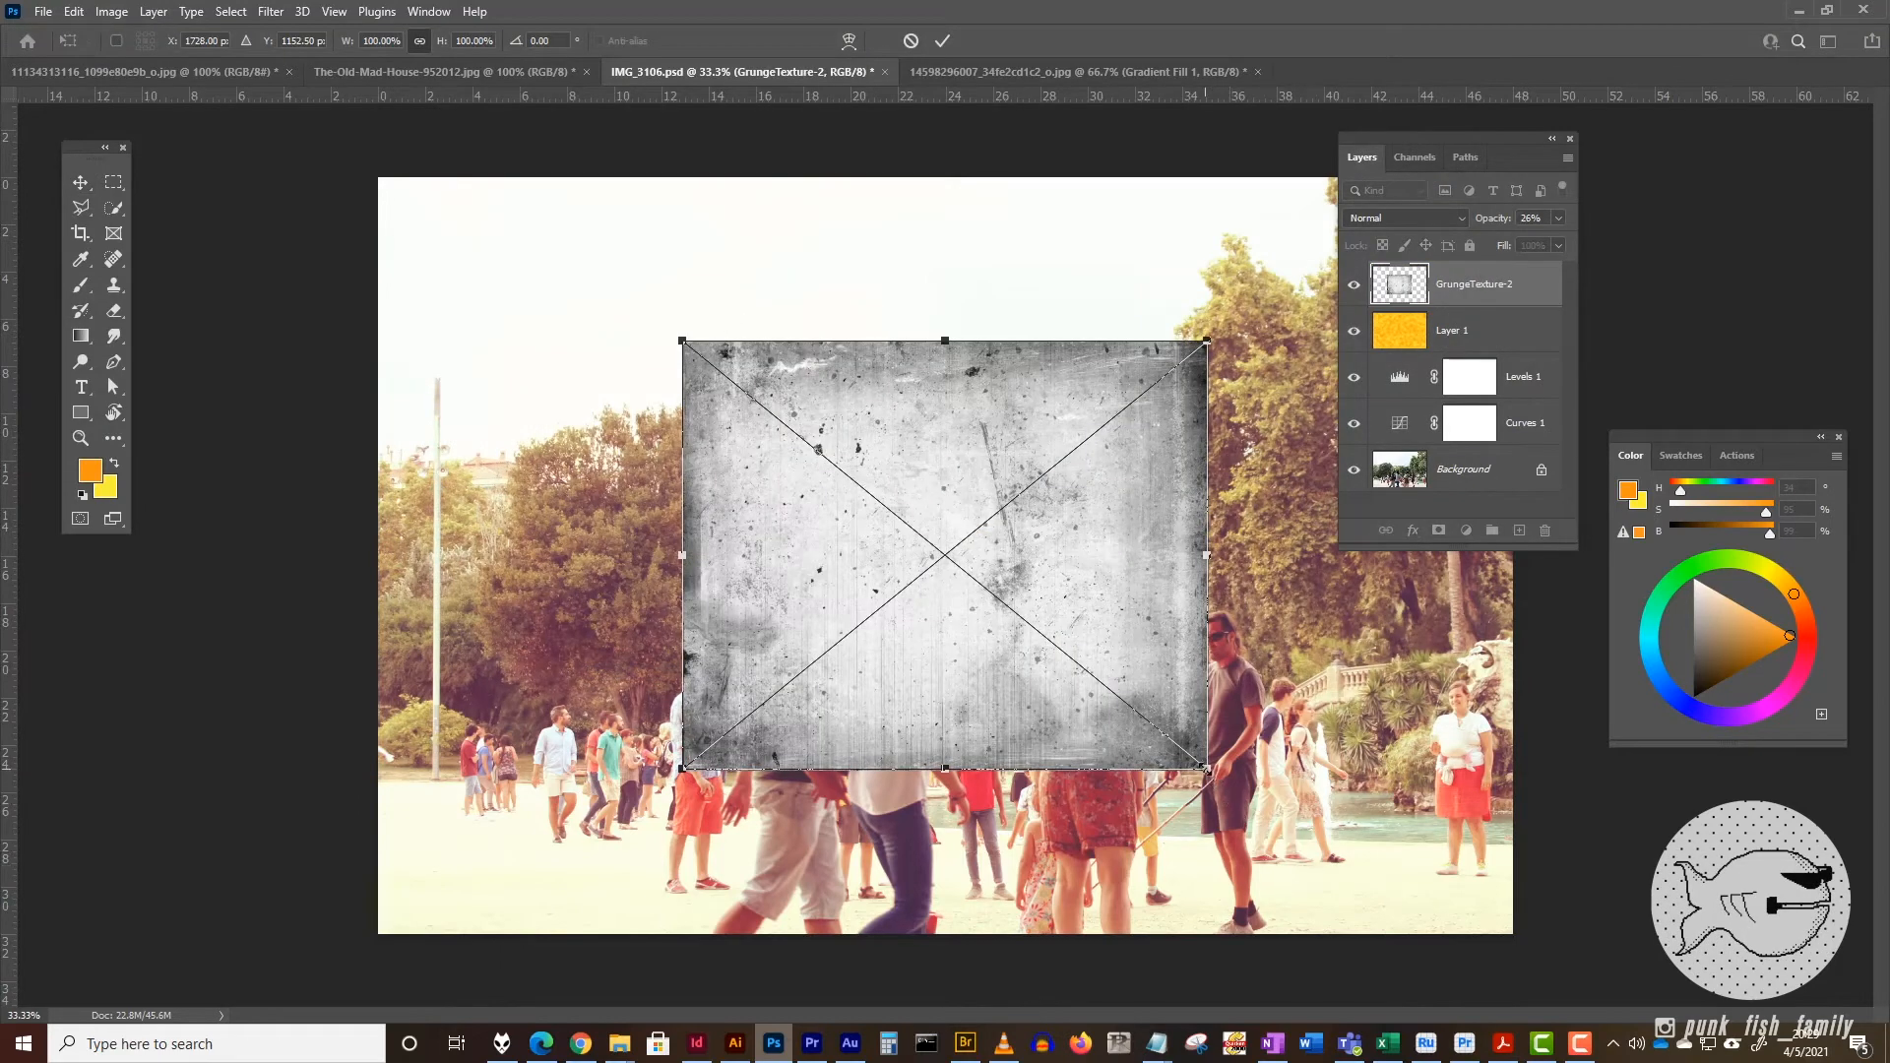
Scale the GrungeTexture-2 image to about 311%, position it to cover the whole photo, and commit the transform.
left_click_drag(1207, 771, 1759, 1025)
left_click_drag(684, 344, 151, 161)
left_click_drag(793, 701, 781, 554)
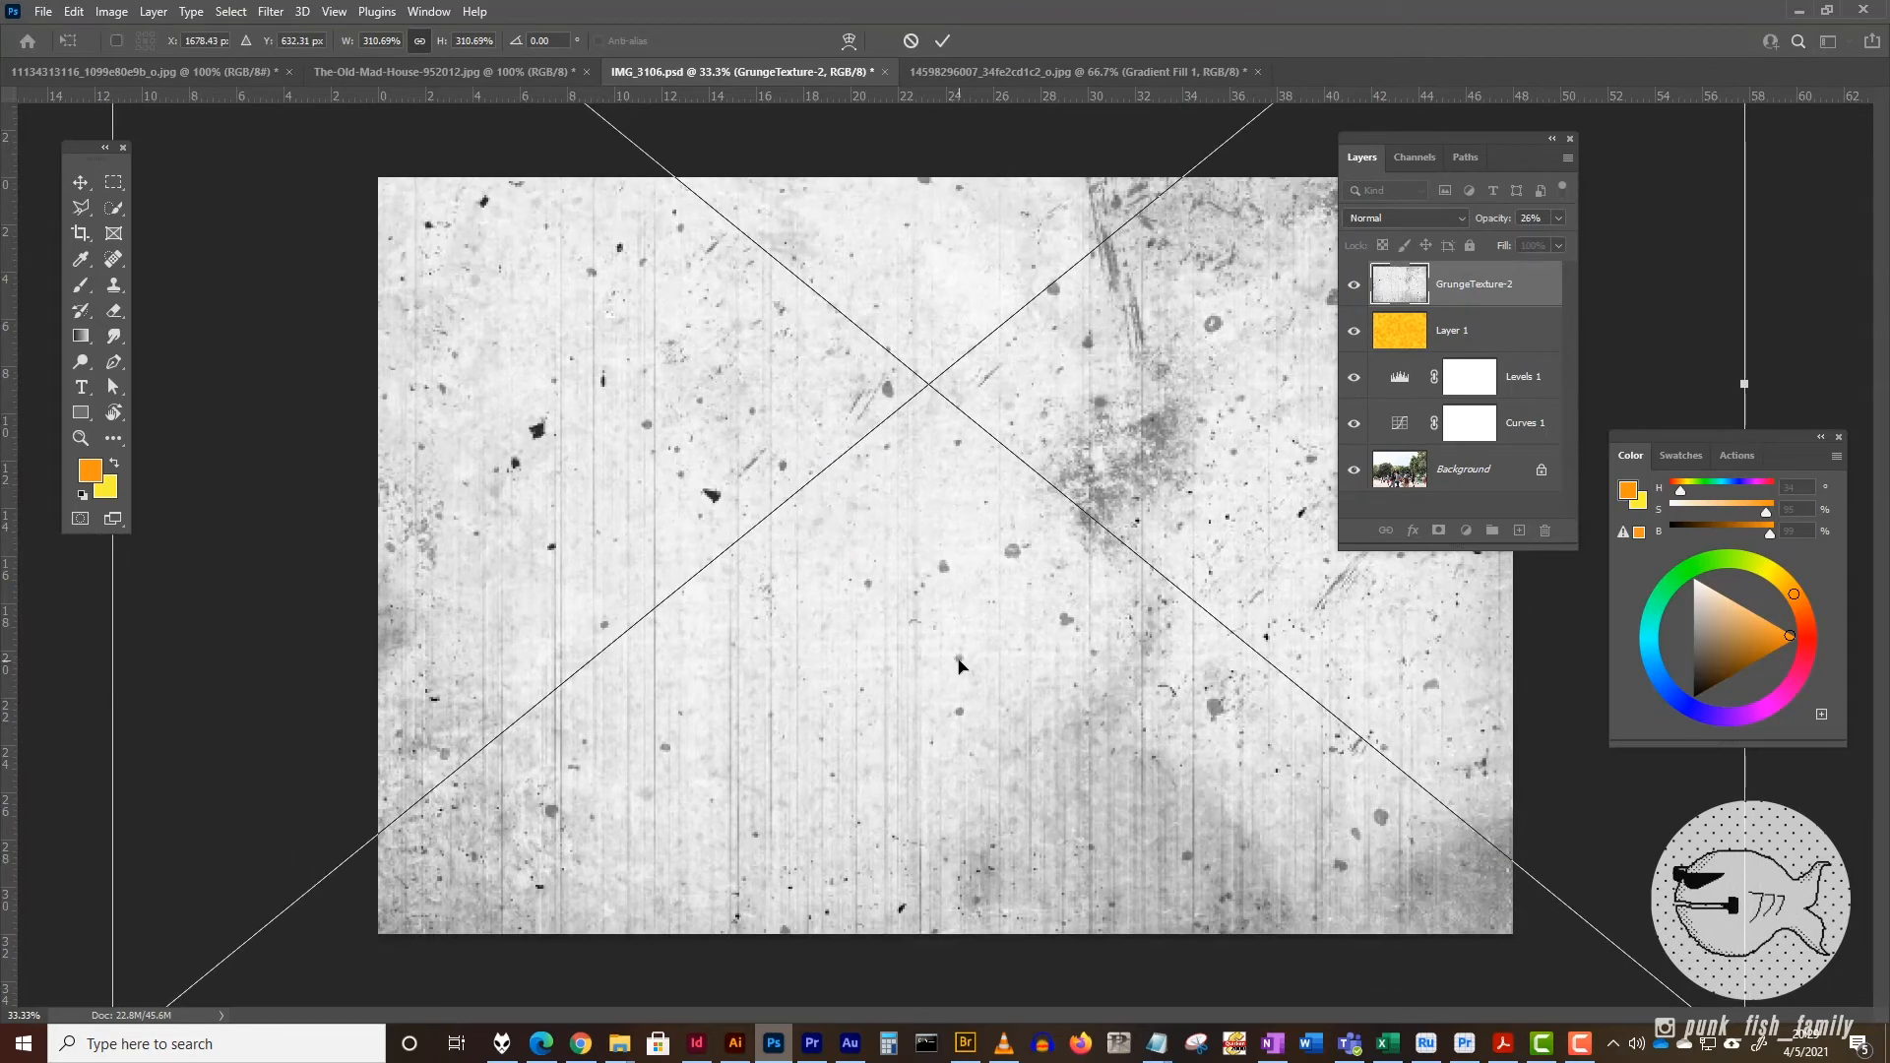
left_click_drag(955, 667, 1018, 700)
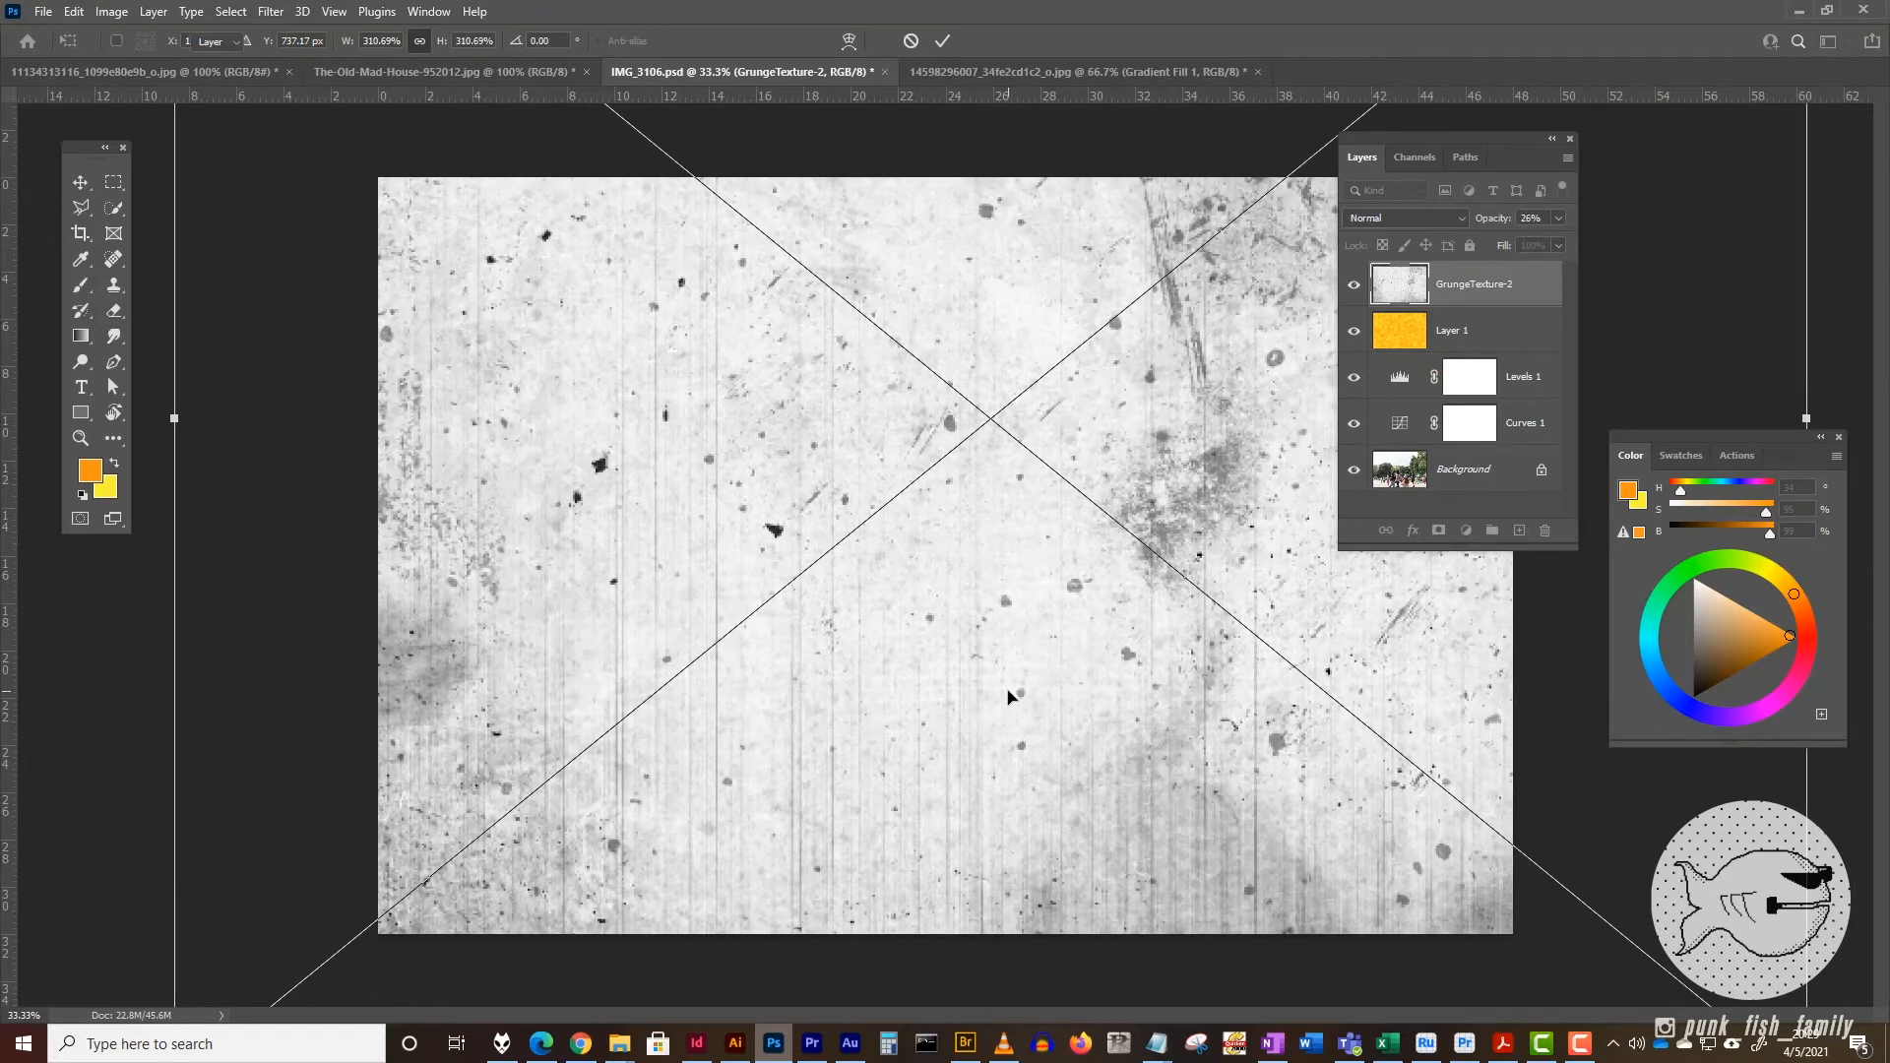
key("Return")
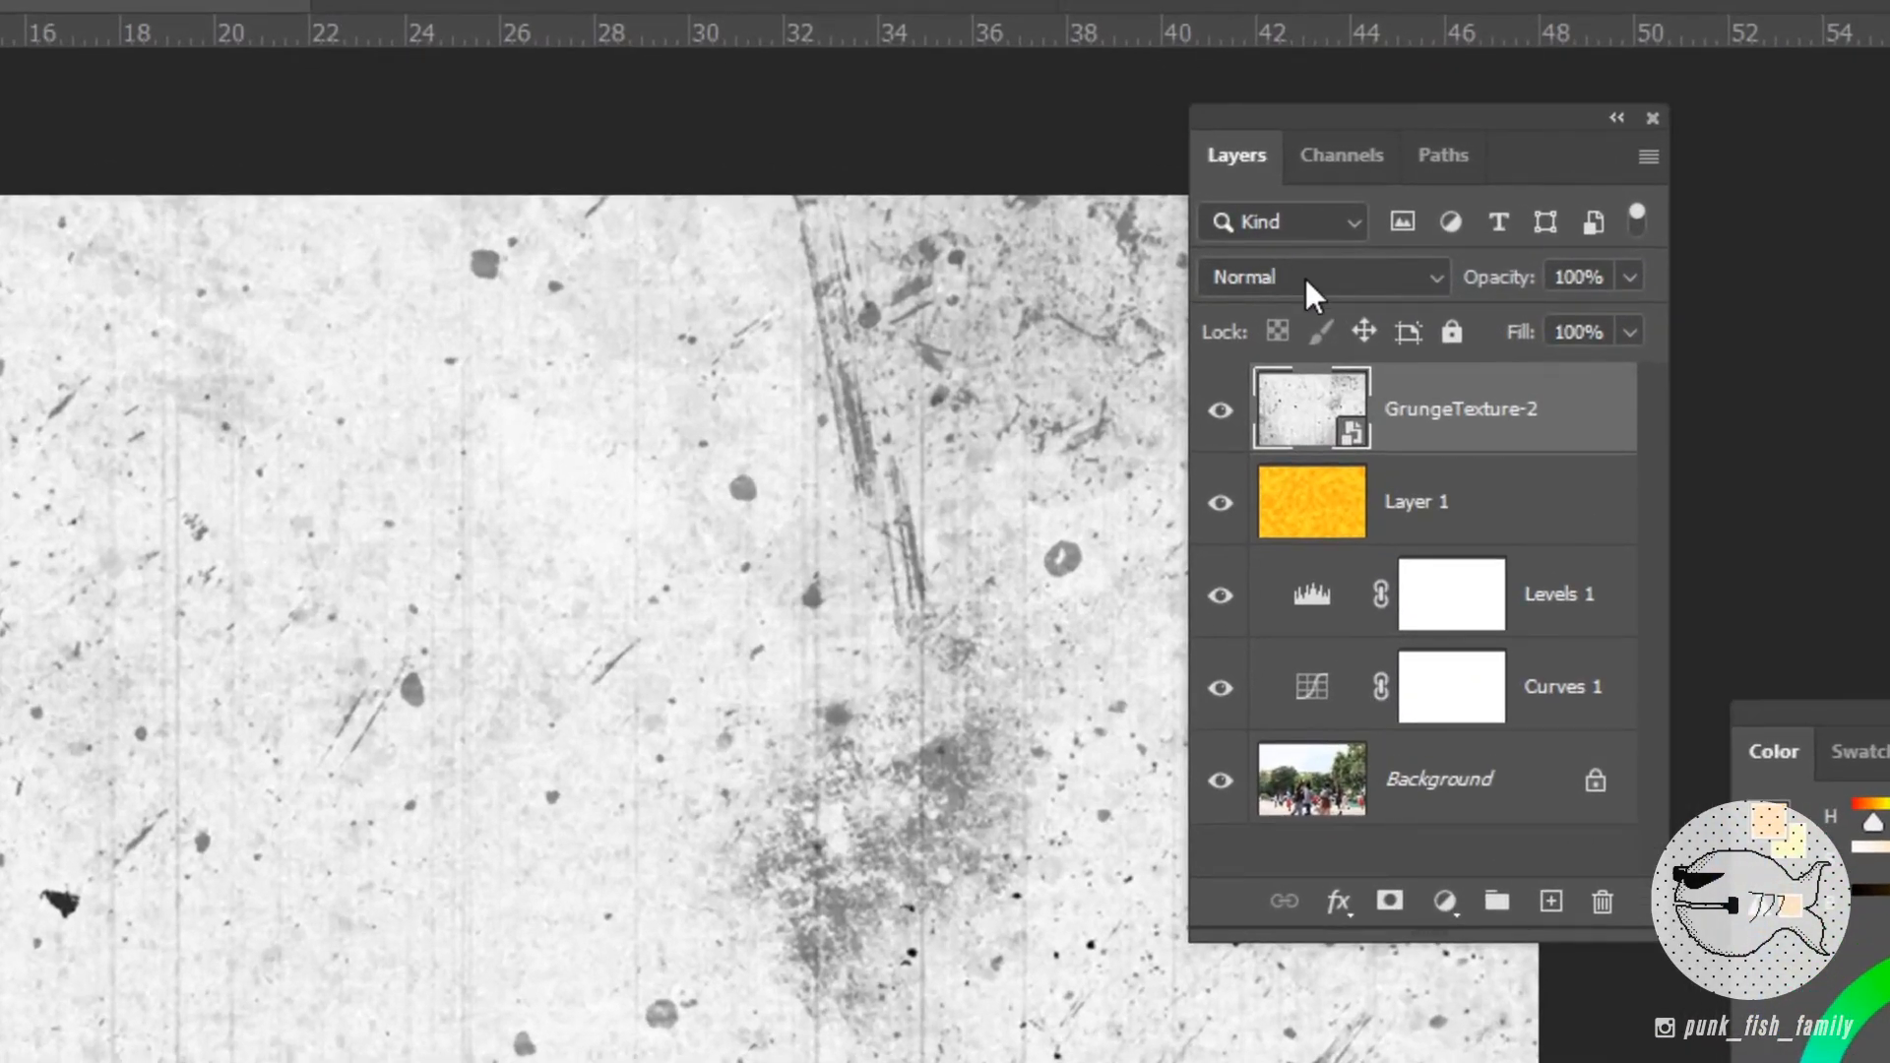
Try the GrungeTexture-2 layer in Overlay blend mode with its opacity at 0%, toggling its visibility to compare.
left_click(1304, 275)
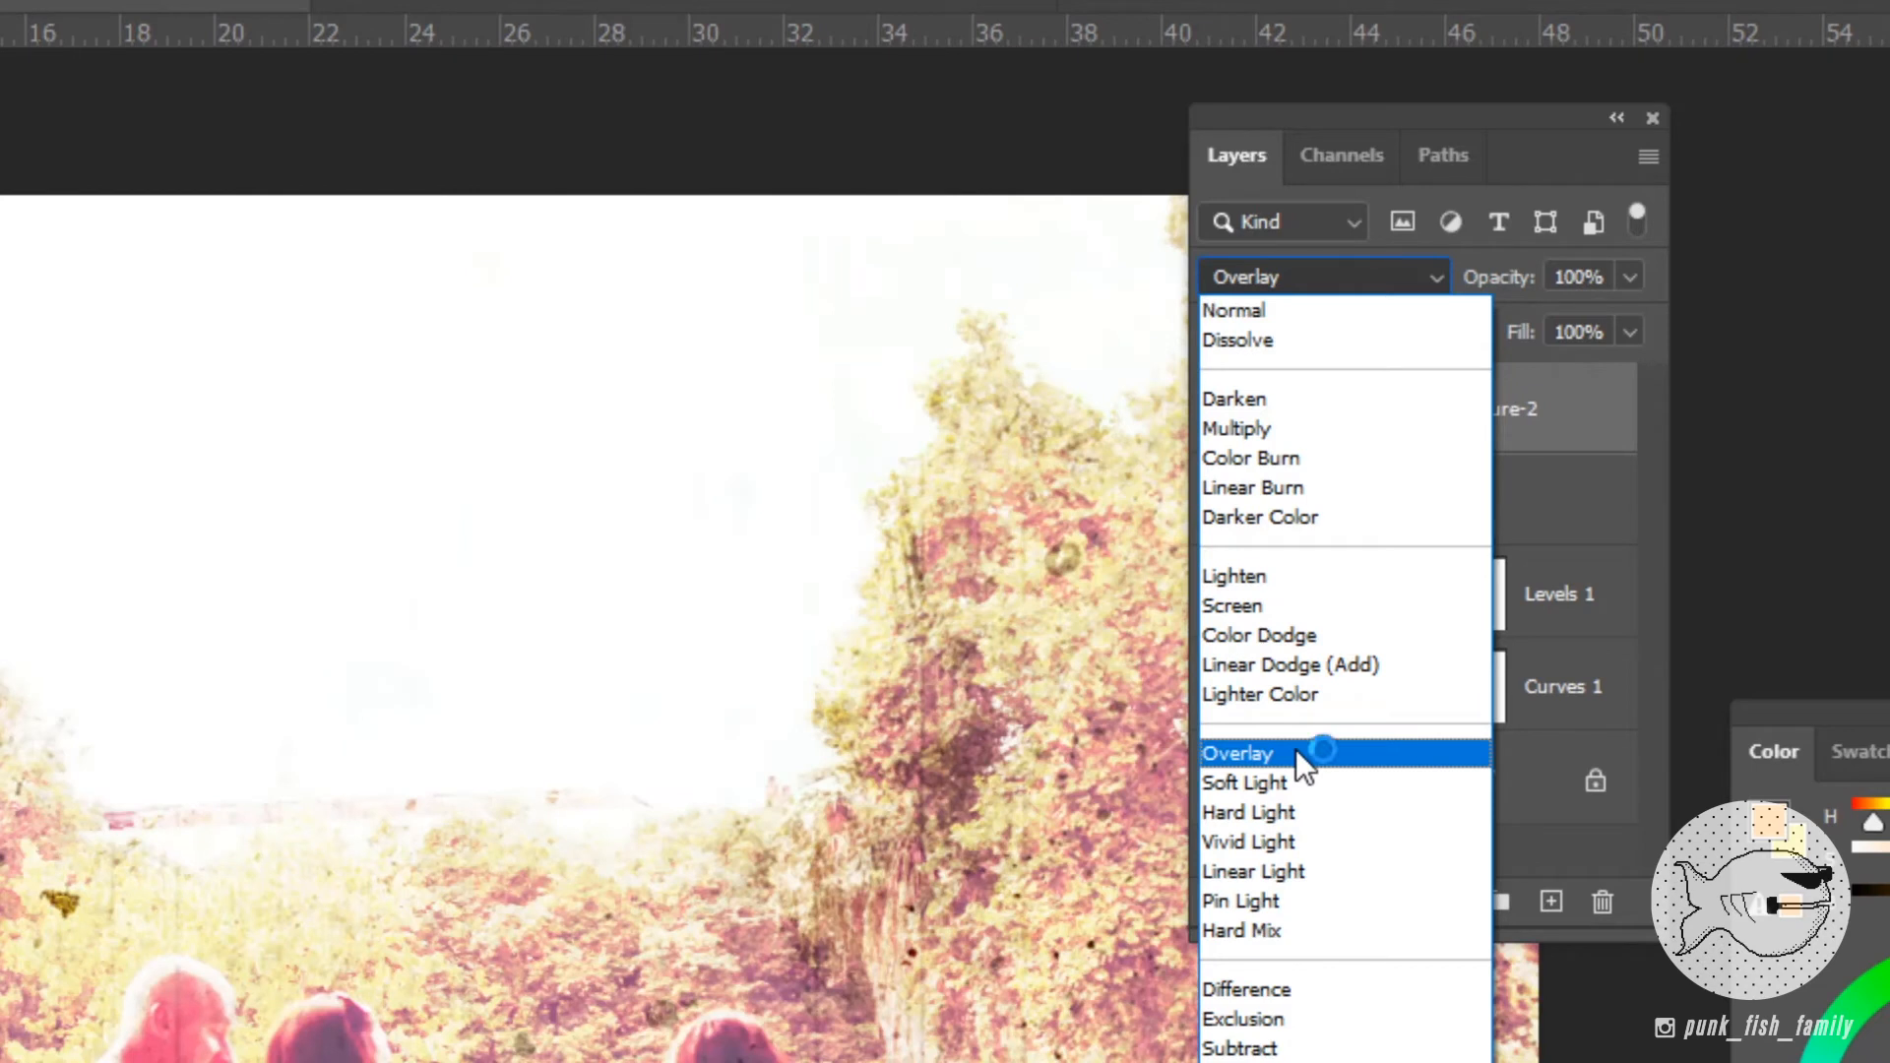
left_click(1295, 750)
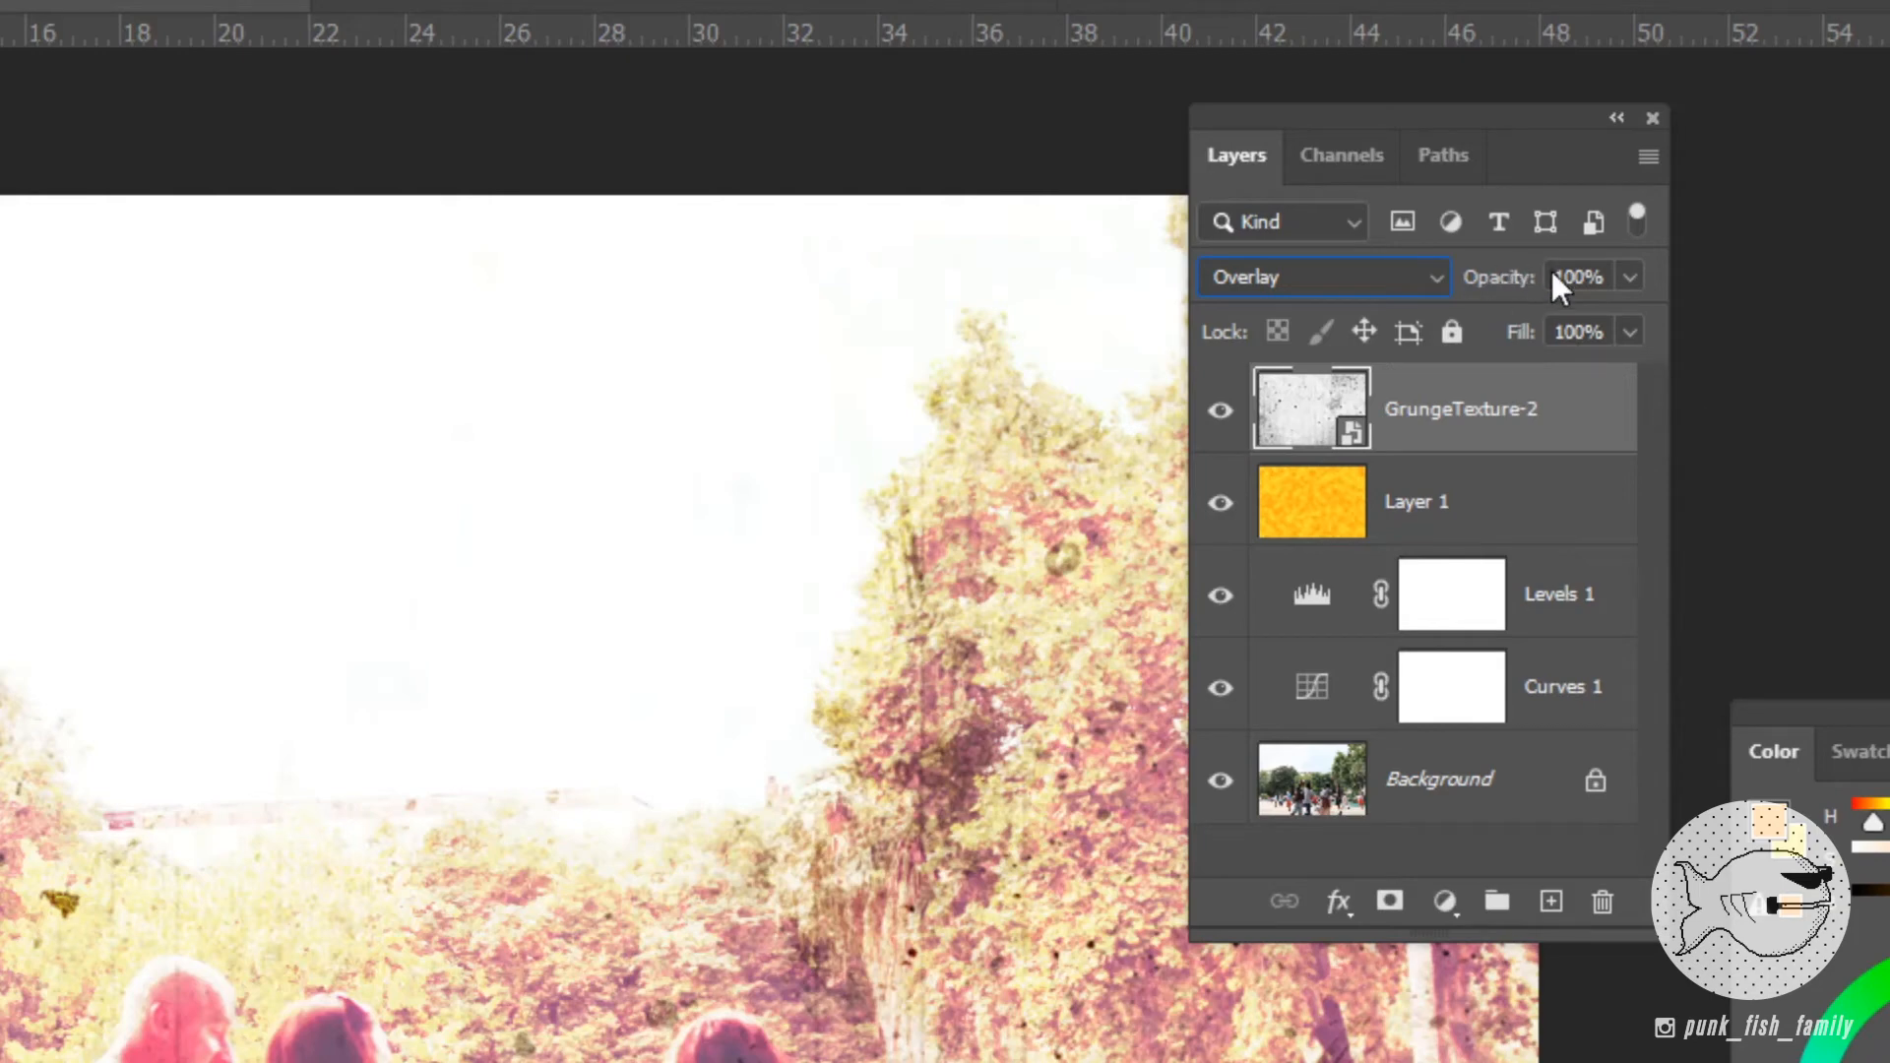
left_click(1630, 277)
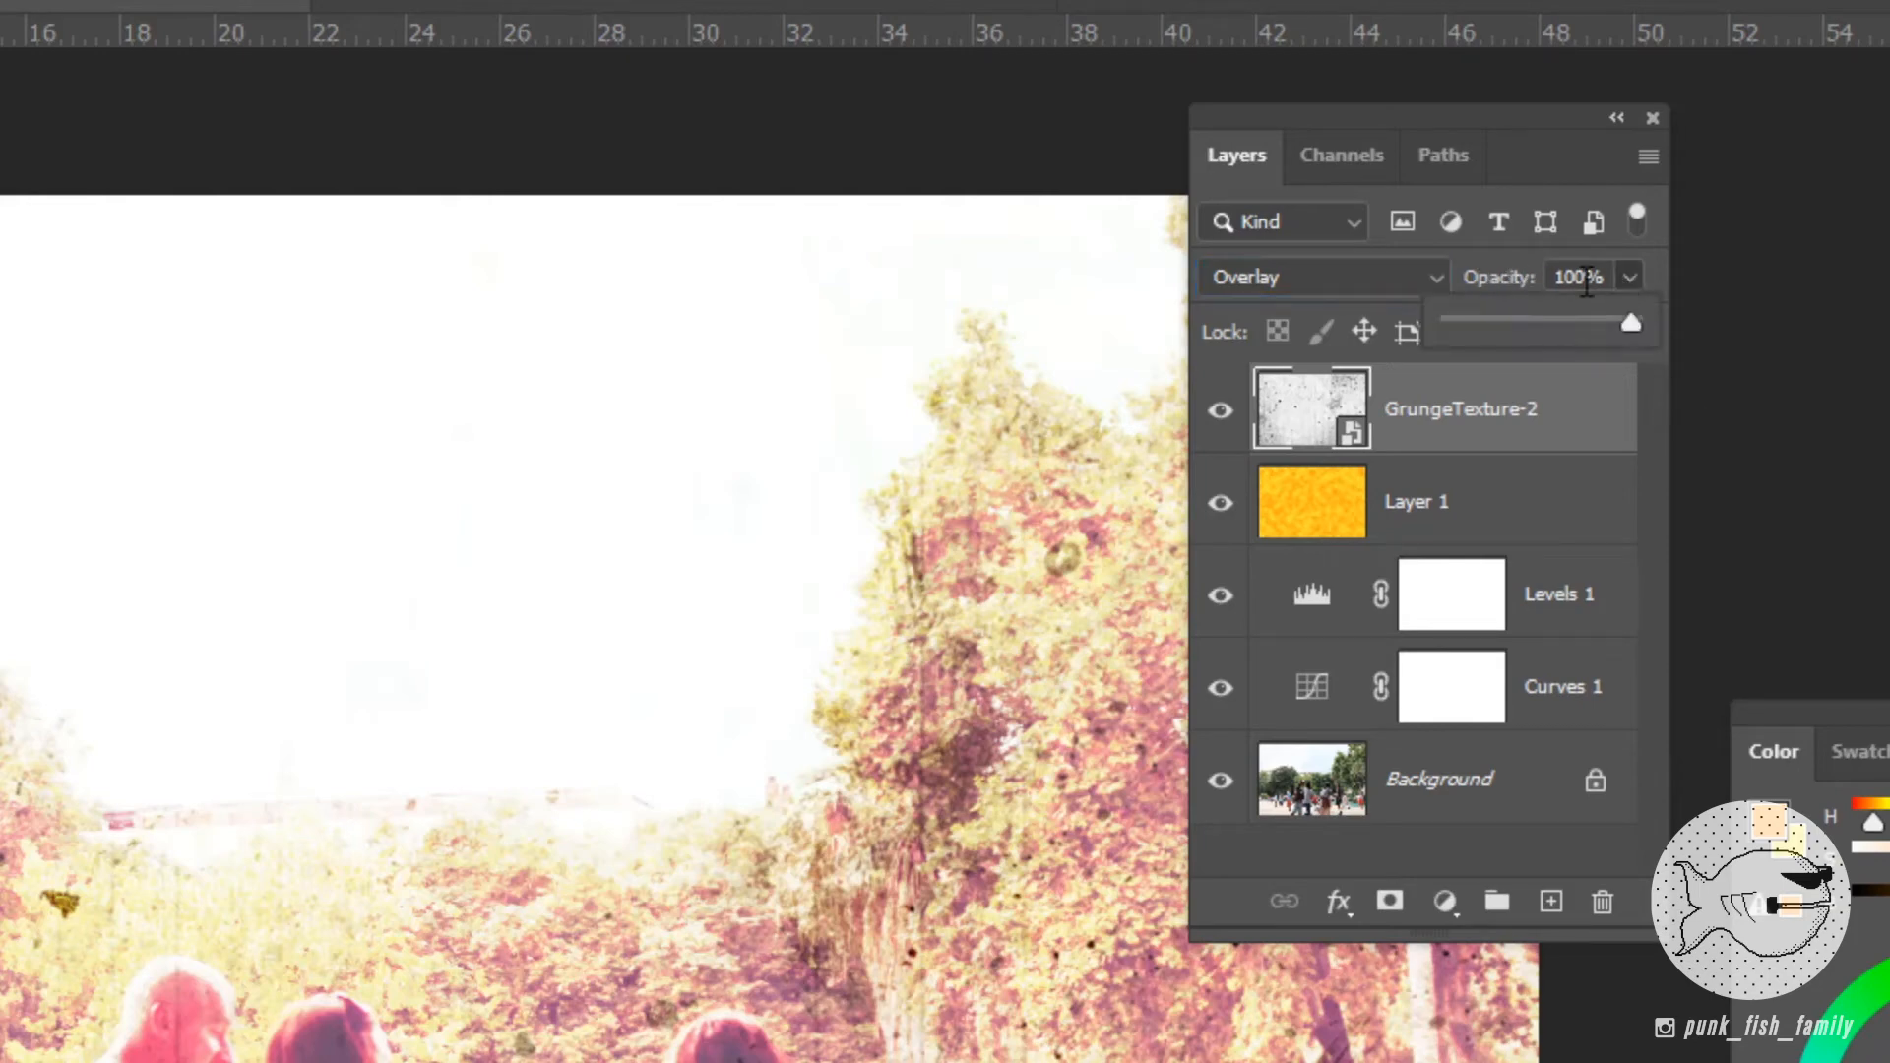
left_click_drag(1639, 318, 1225, 433)
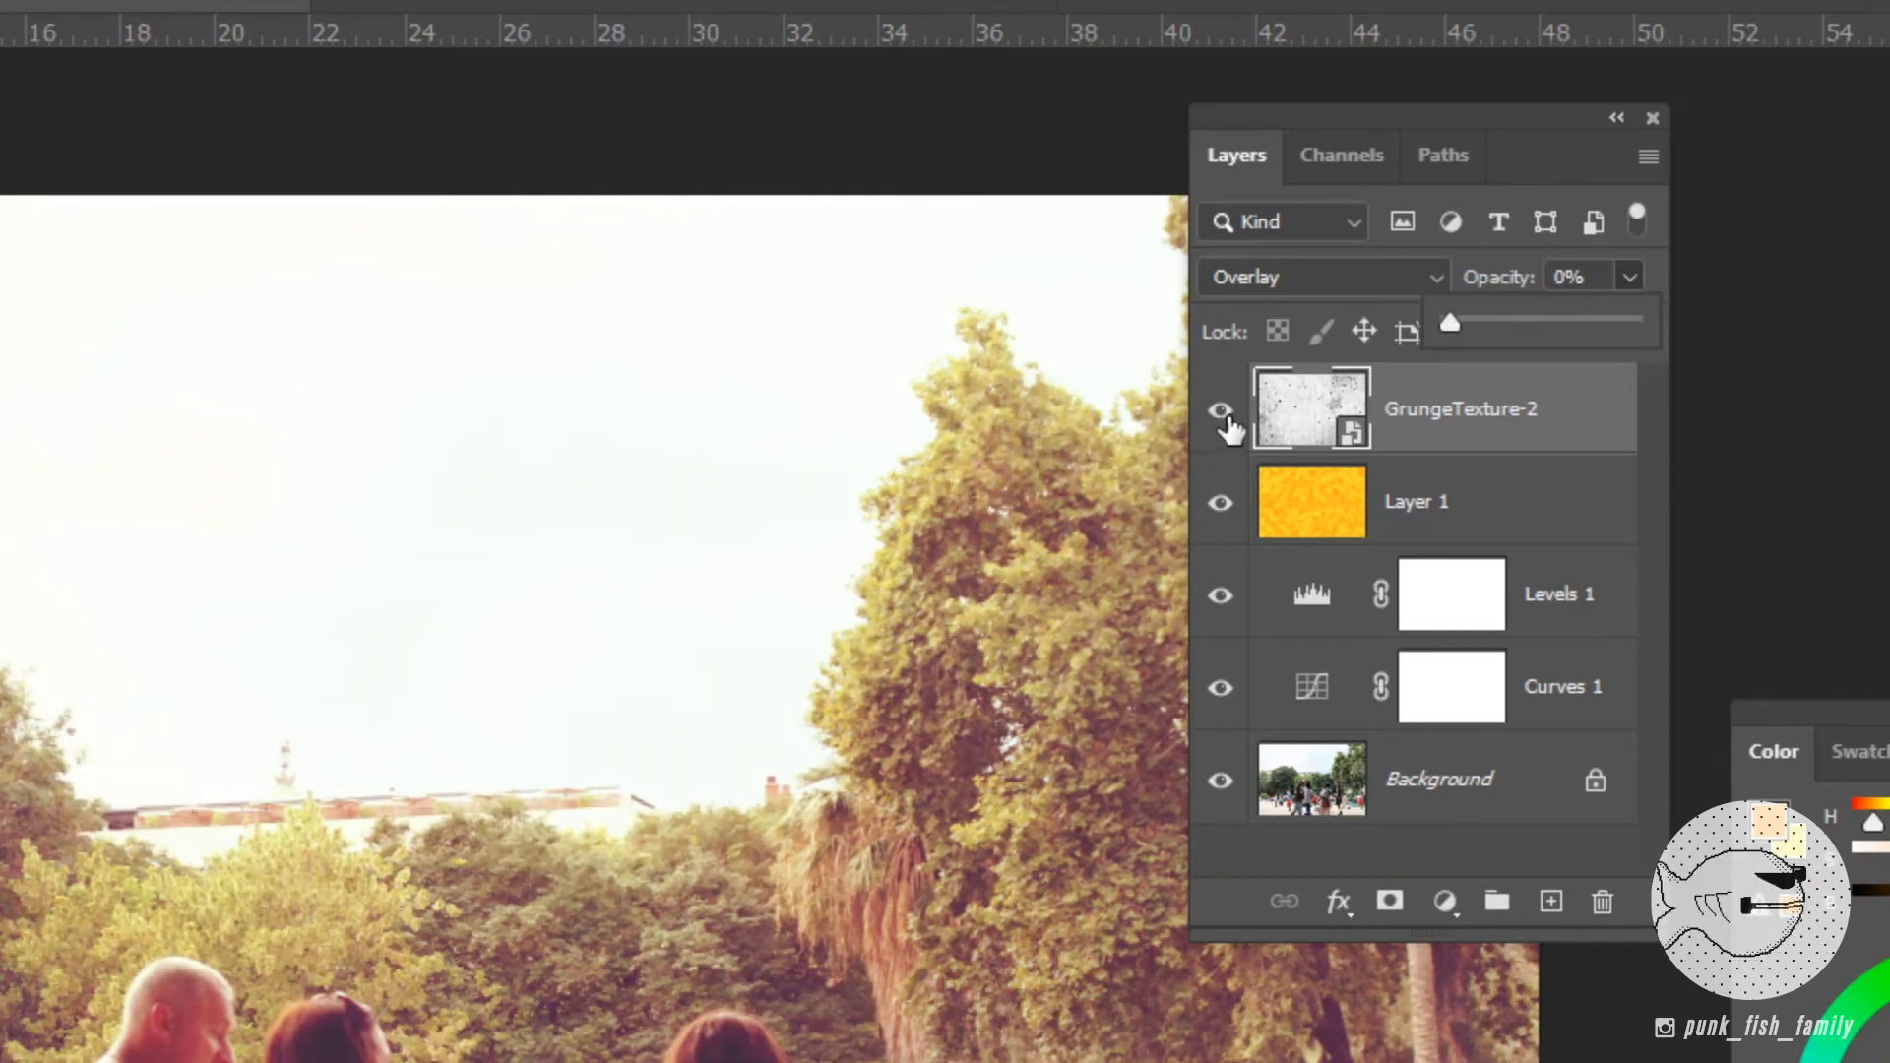
left_click(1225, 431)
left_click(1227, 423)
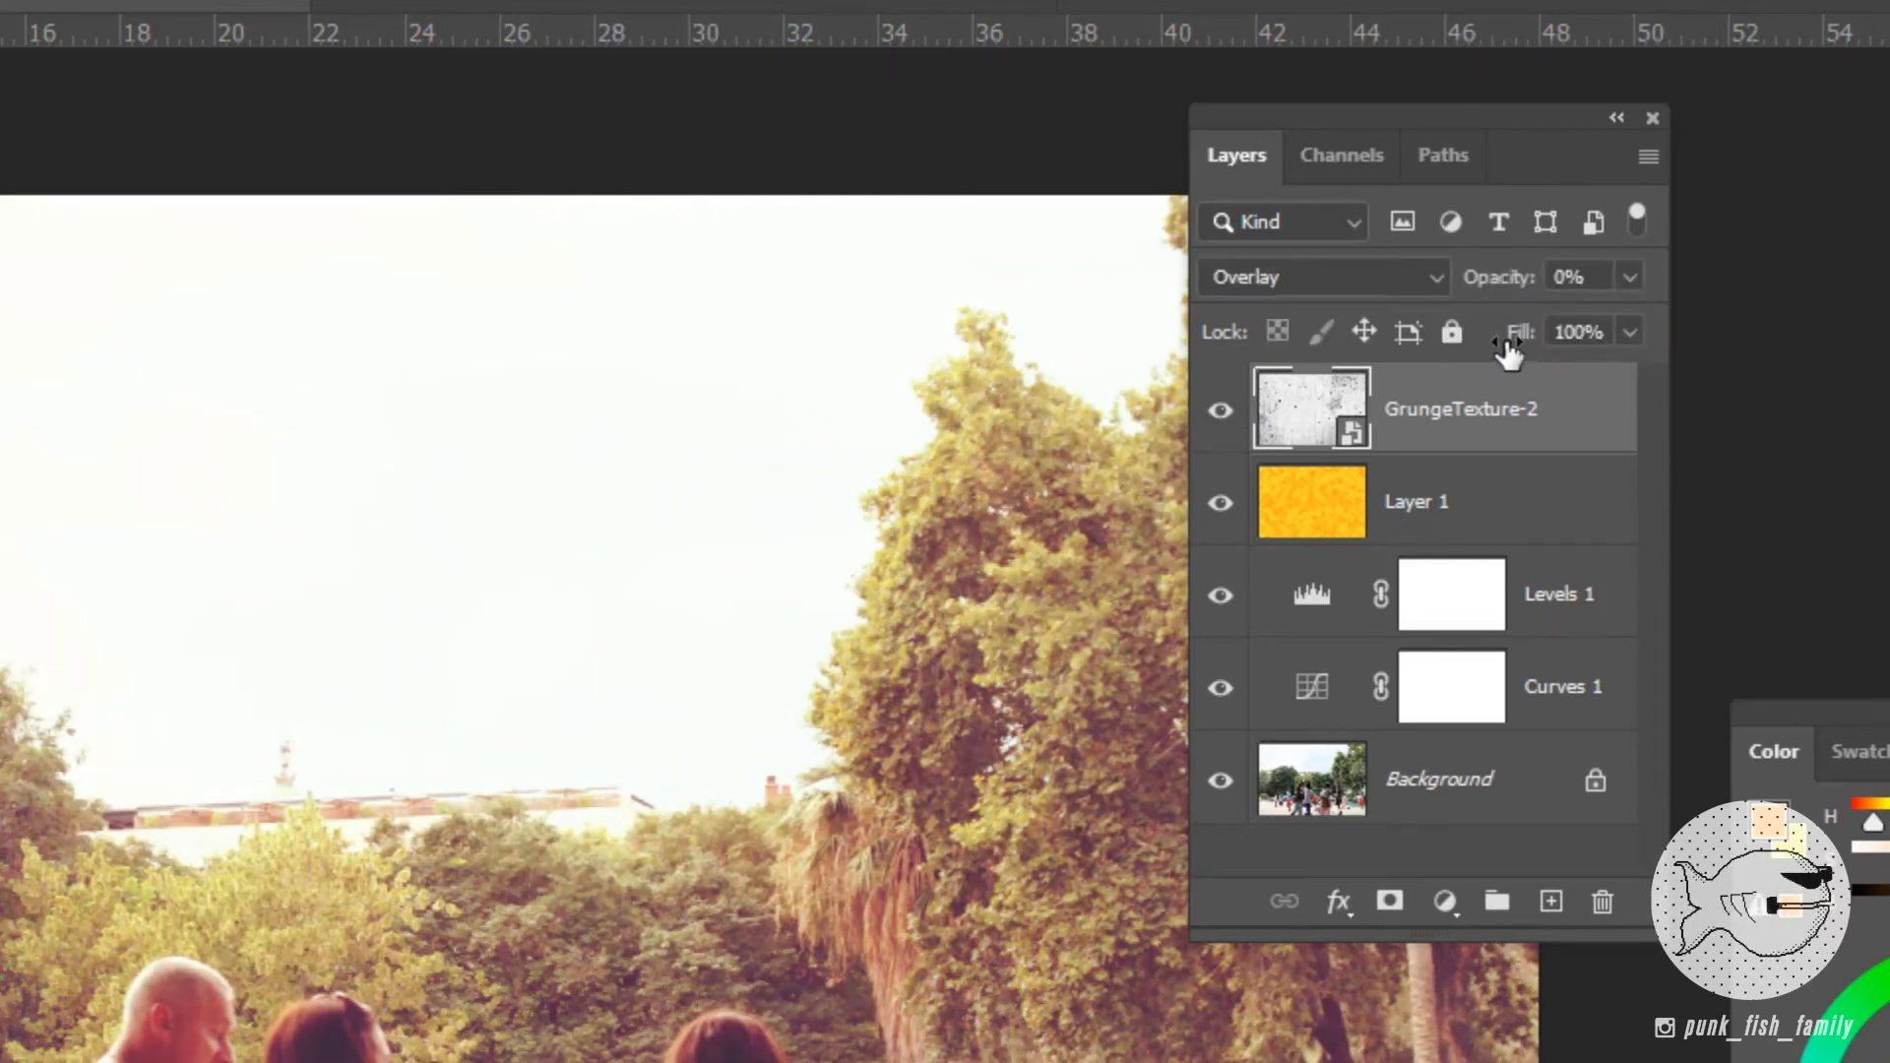
Raise the GrungeTexture-2 layer's opacity to 18% and compare the photo with the texture hidden and shown.
left_click(1630, 276)
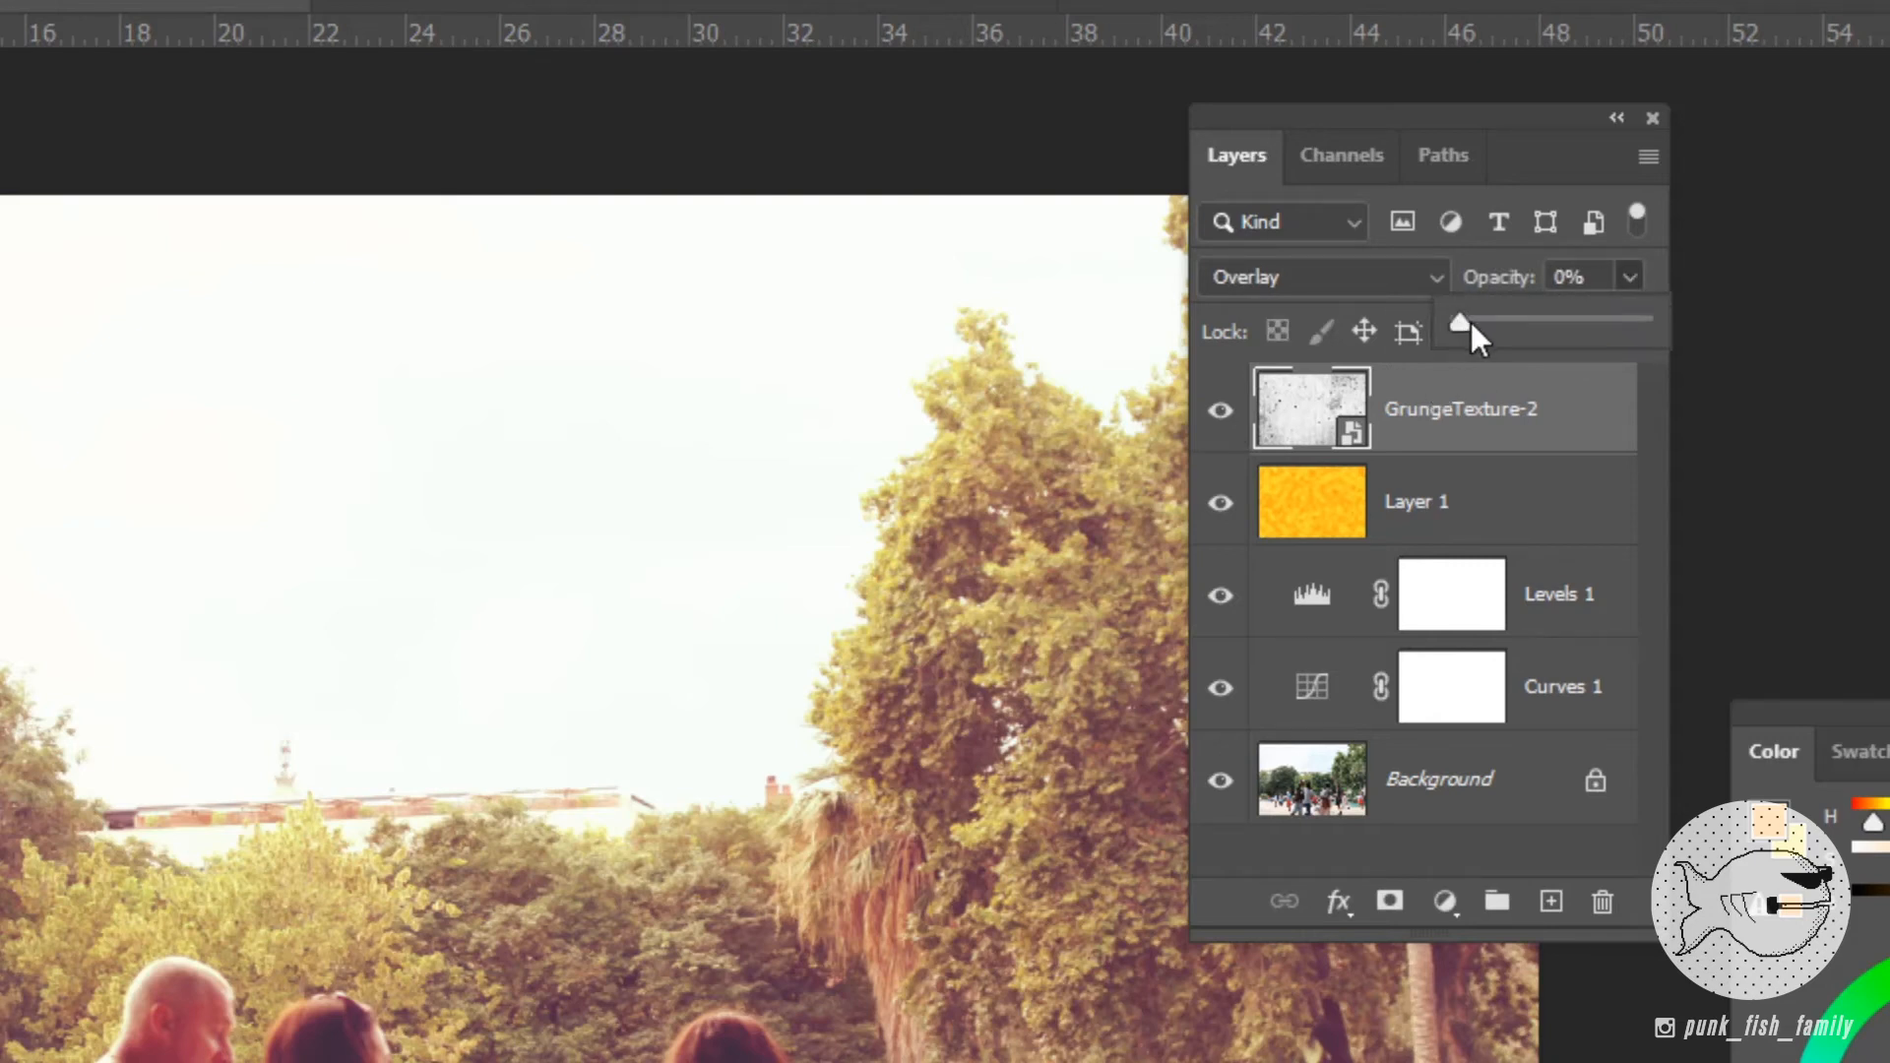
mouse_move(1474, 334)
left_mouse_down()
mouse_move(1510, 336)
mouse_move(1491, 325)
left_mouse_up()
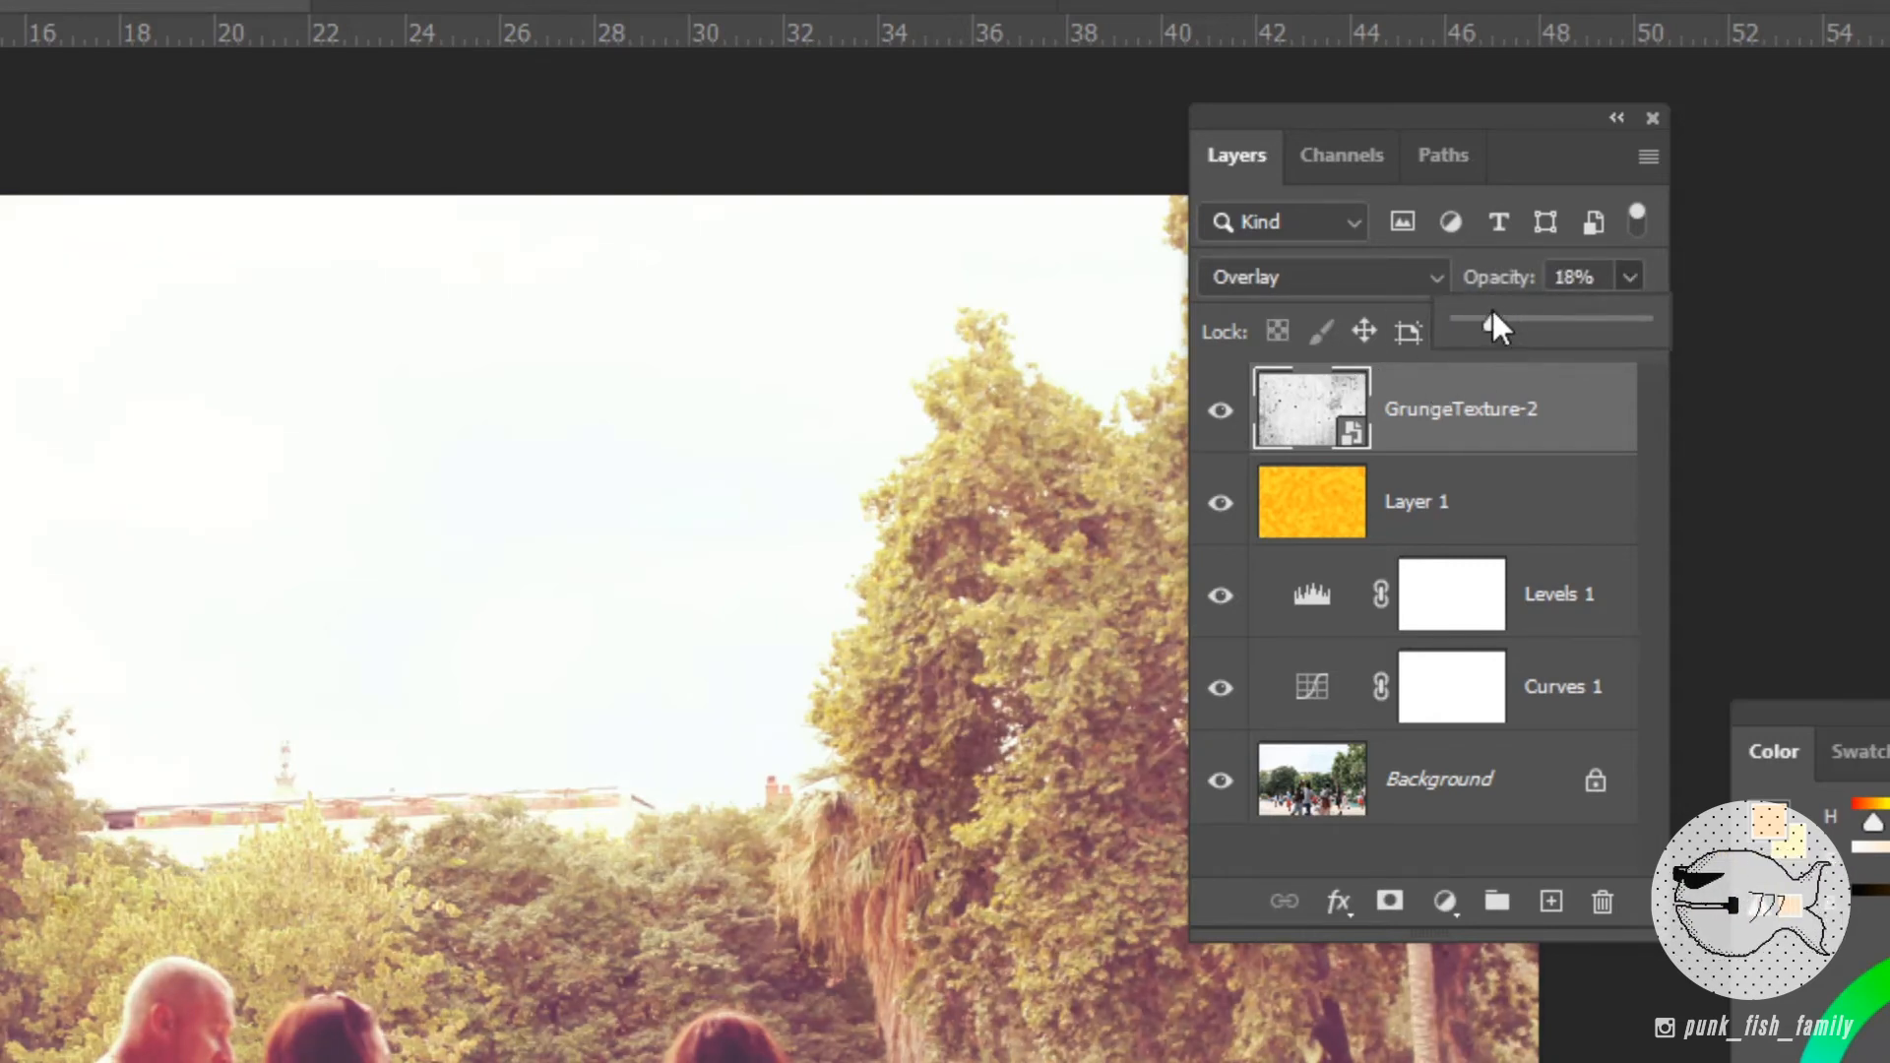
left_click(1222, 411)
left_click(1222, 411)
left_click(1222, 412)
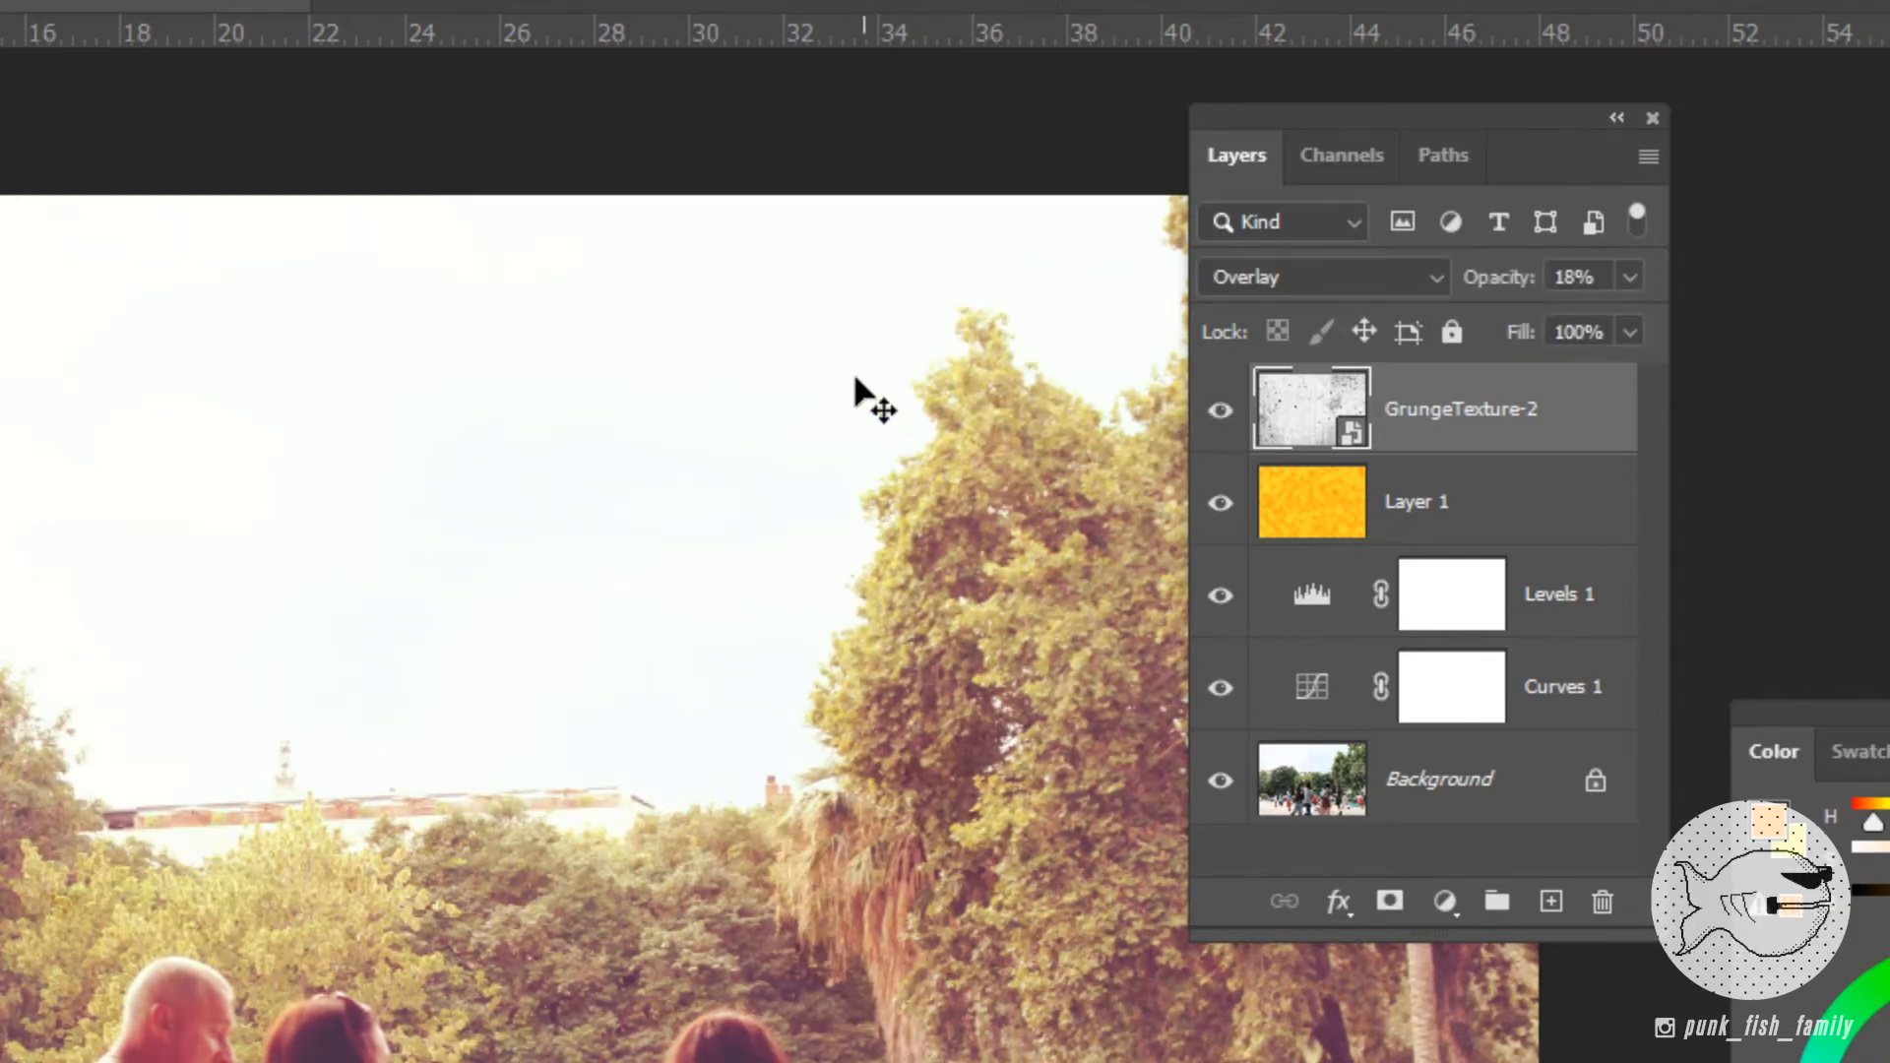
Try Multiply as the GrungeTexture-2 layer's blend mode with its opacity at 8%.
left_click(1321, 284)
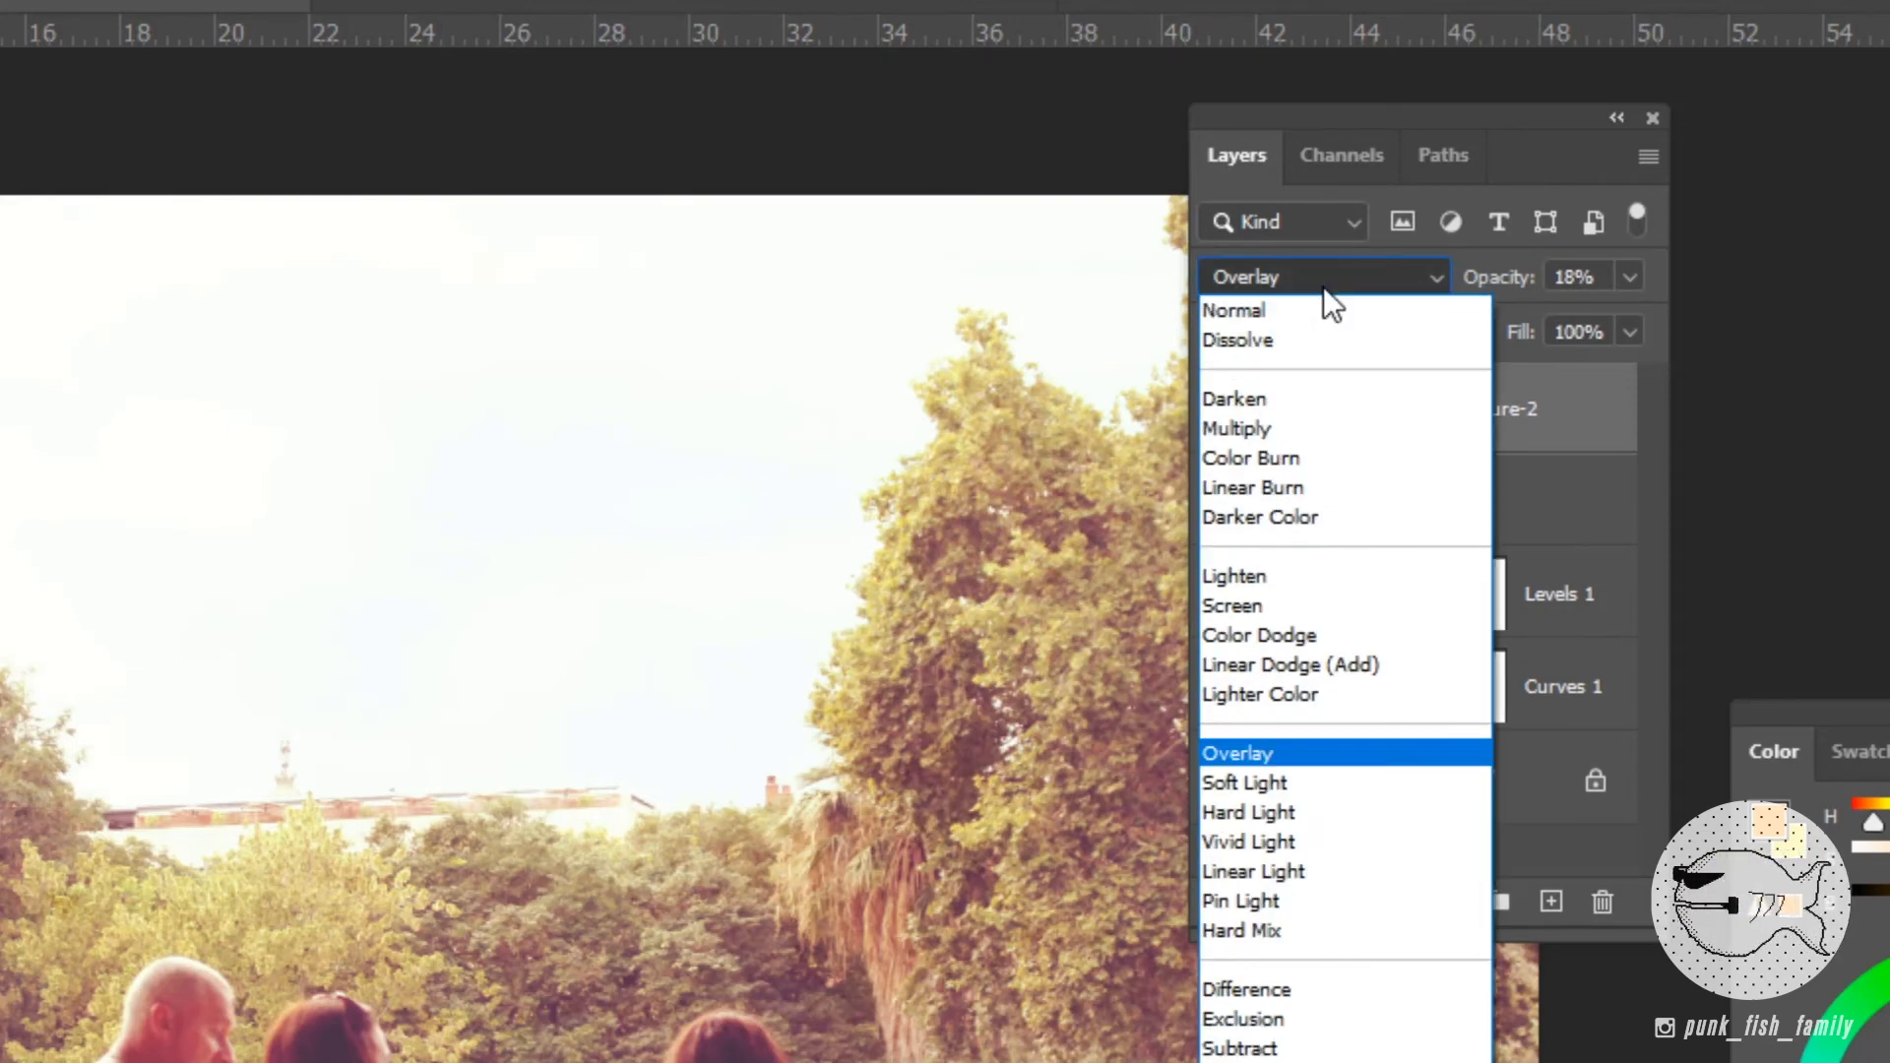
left_click(1288, 429)
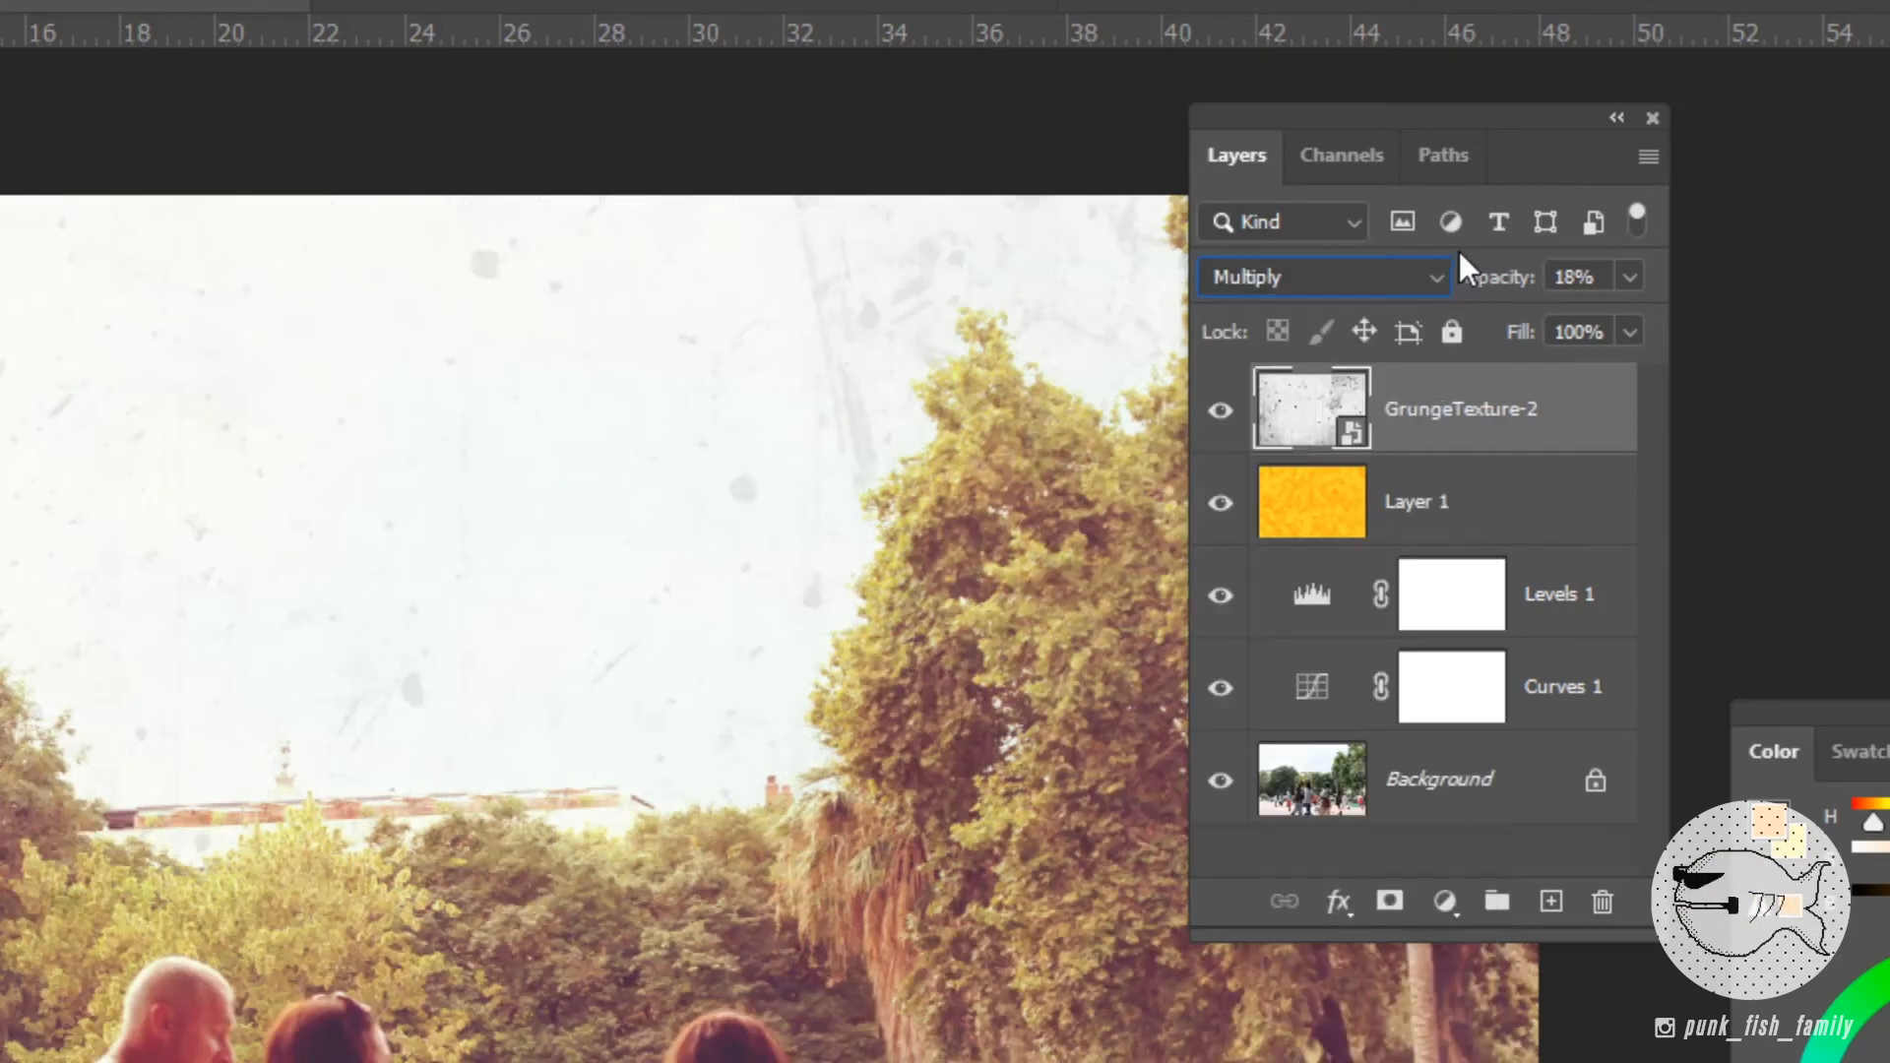
left_click(1630, 276)
left_click_drag(1488, 323, 1475, 315)
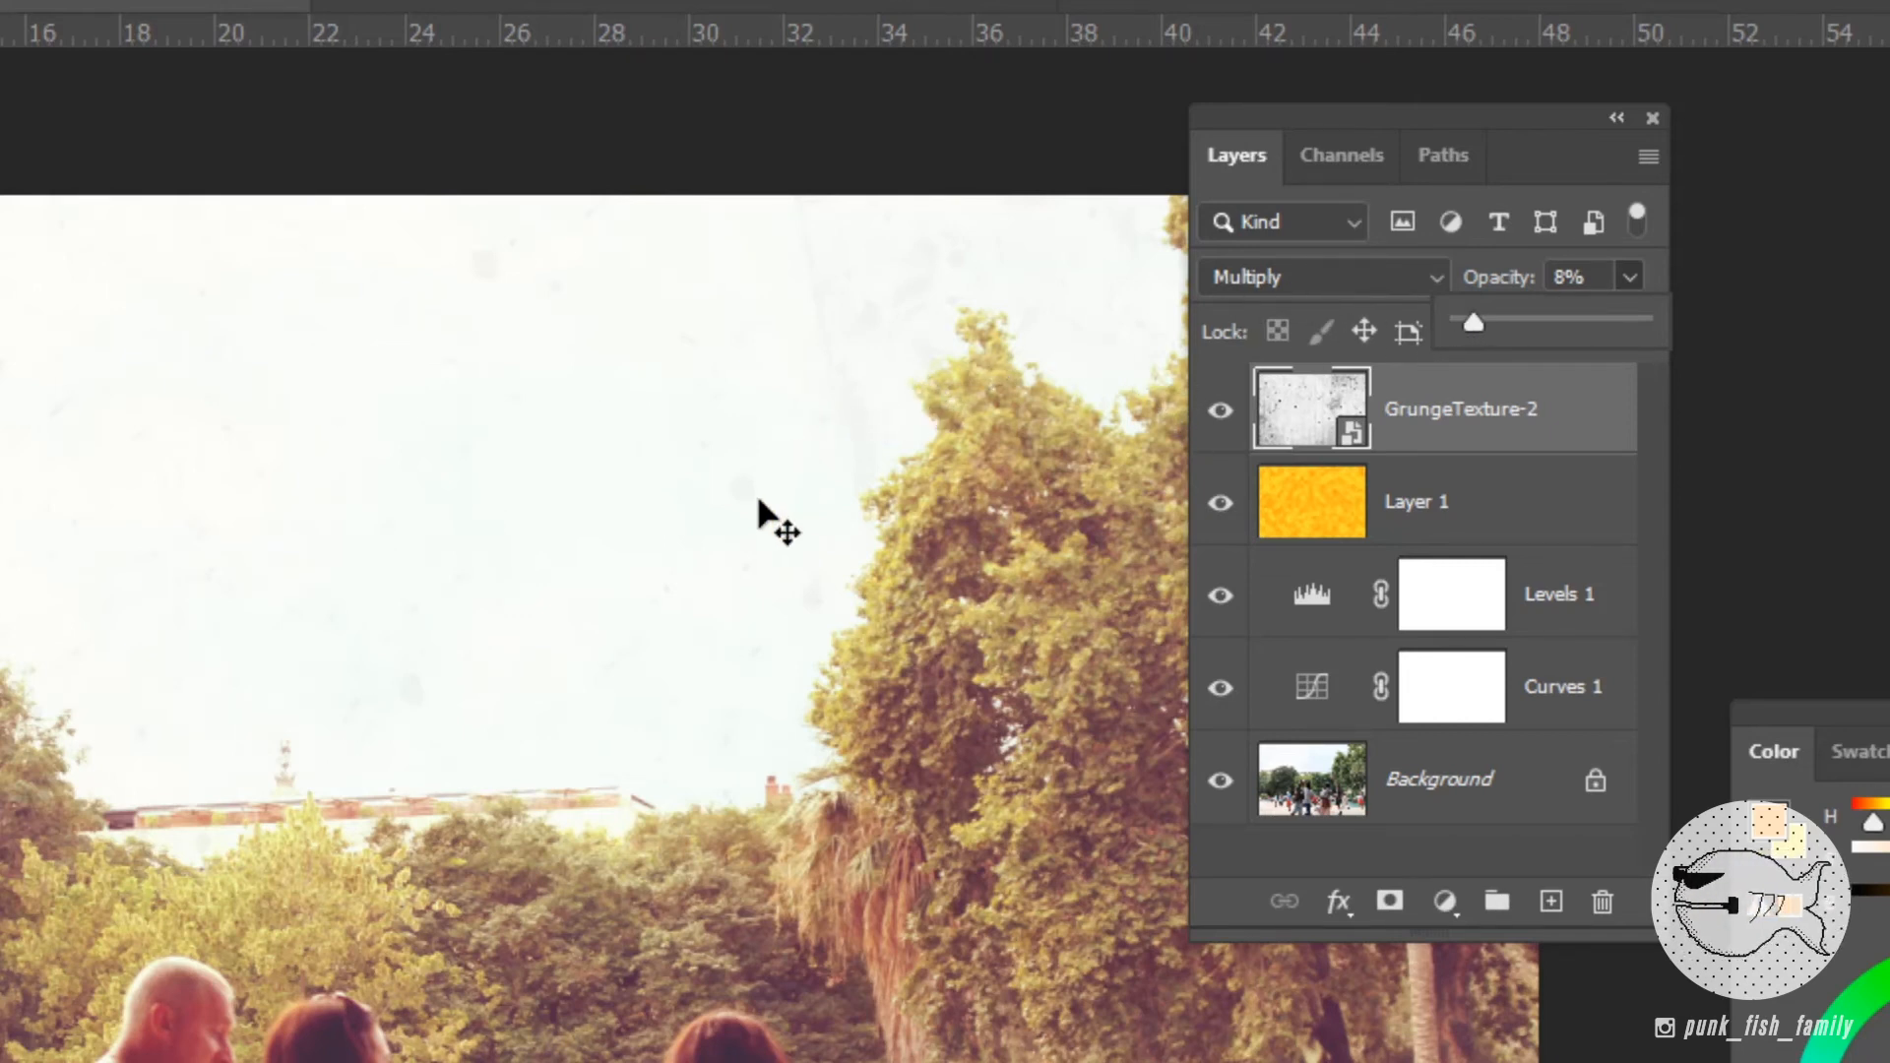
left_click_drag(772, 482, 872, 323)
Set the GrungeTexture-2 layer's blend mode to Soft Light and its opacity to 27%.
left_click(1307, 274)
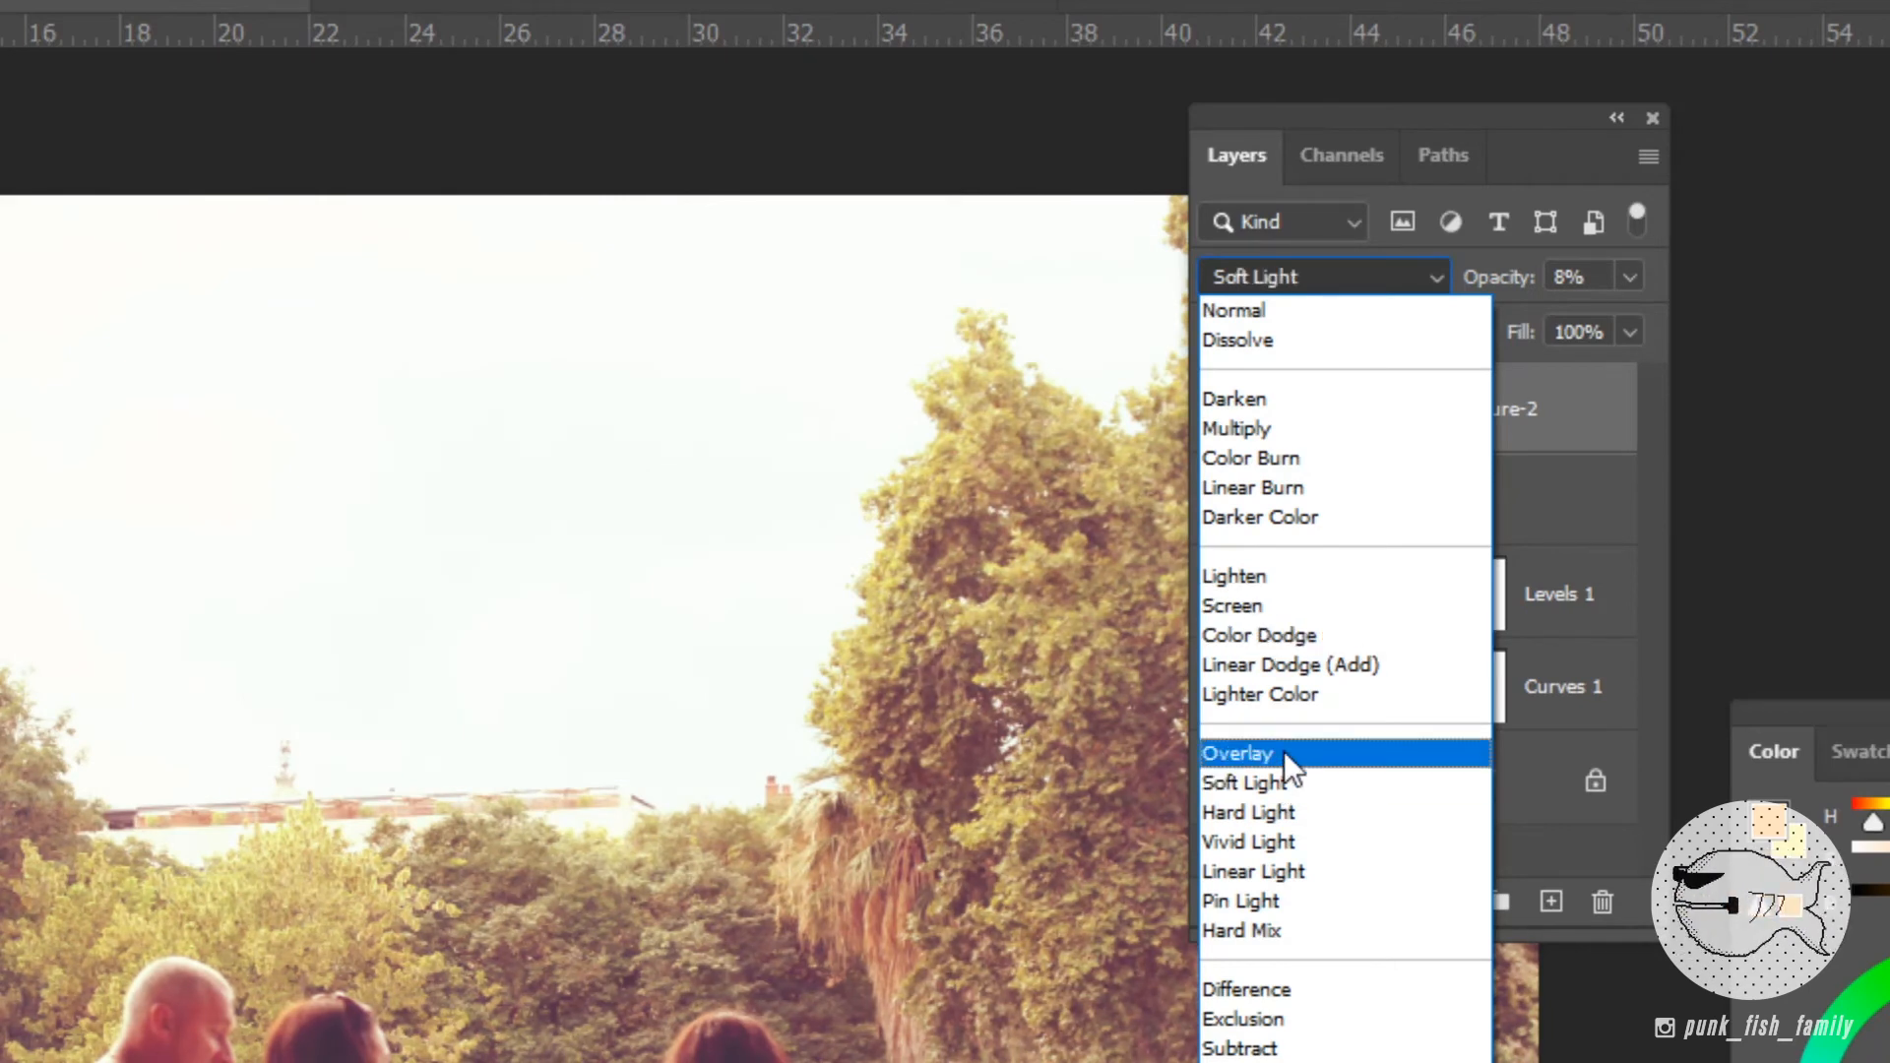
left_click(1289, 785)
left_click(1630, 277)
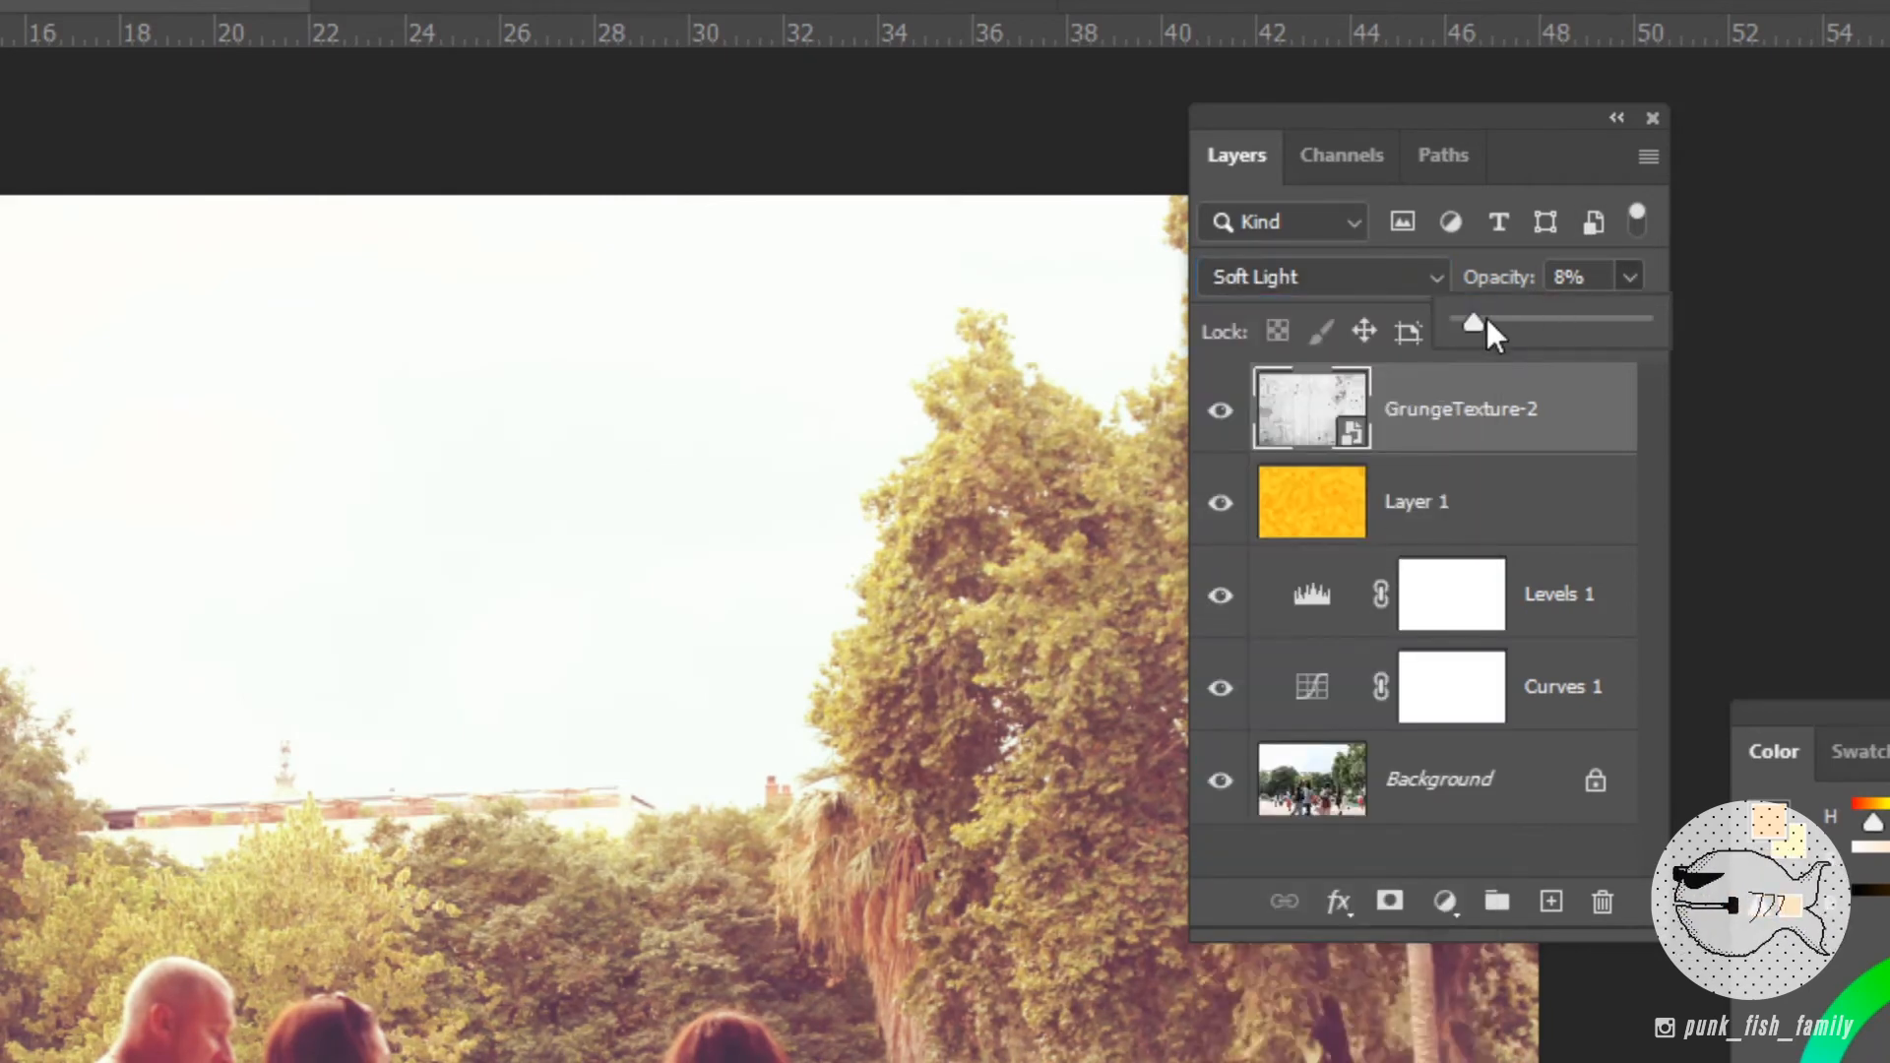
left_click_drag(1486, 315, 1508, 321)
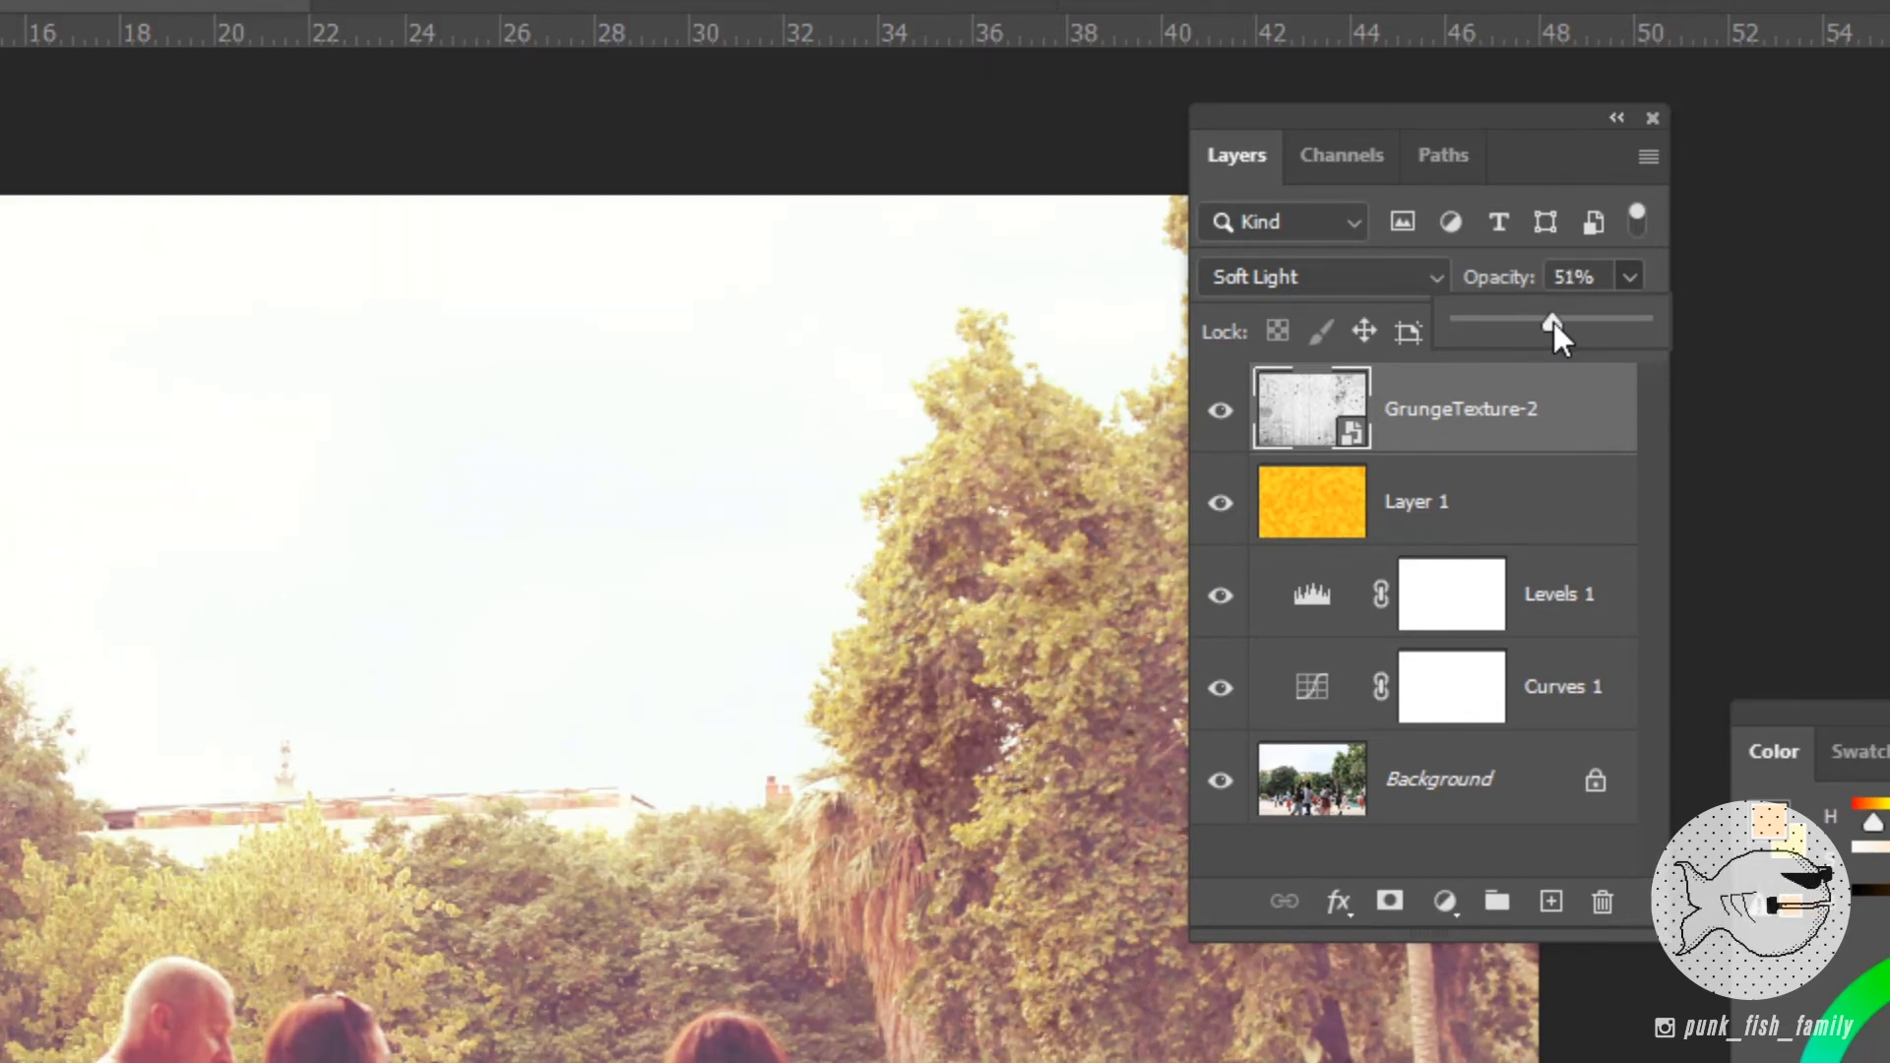
left_click_drag(1554, 322, 1512, 321)
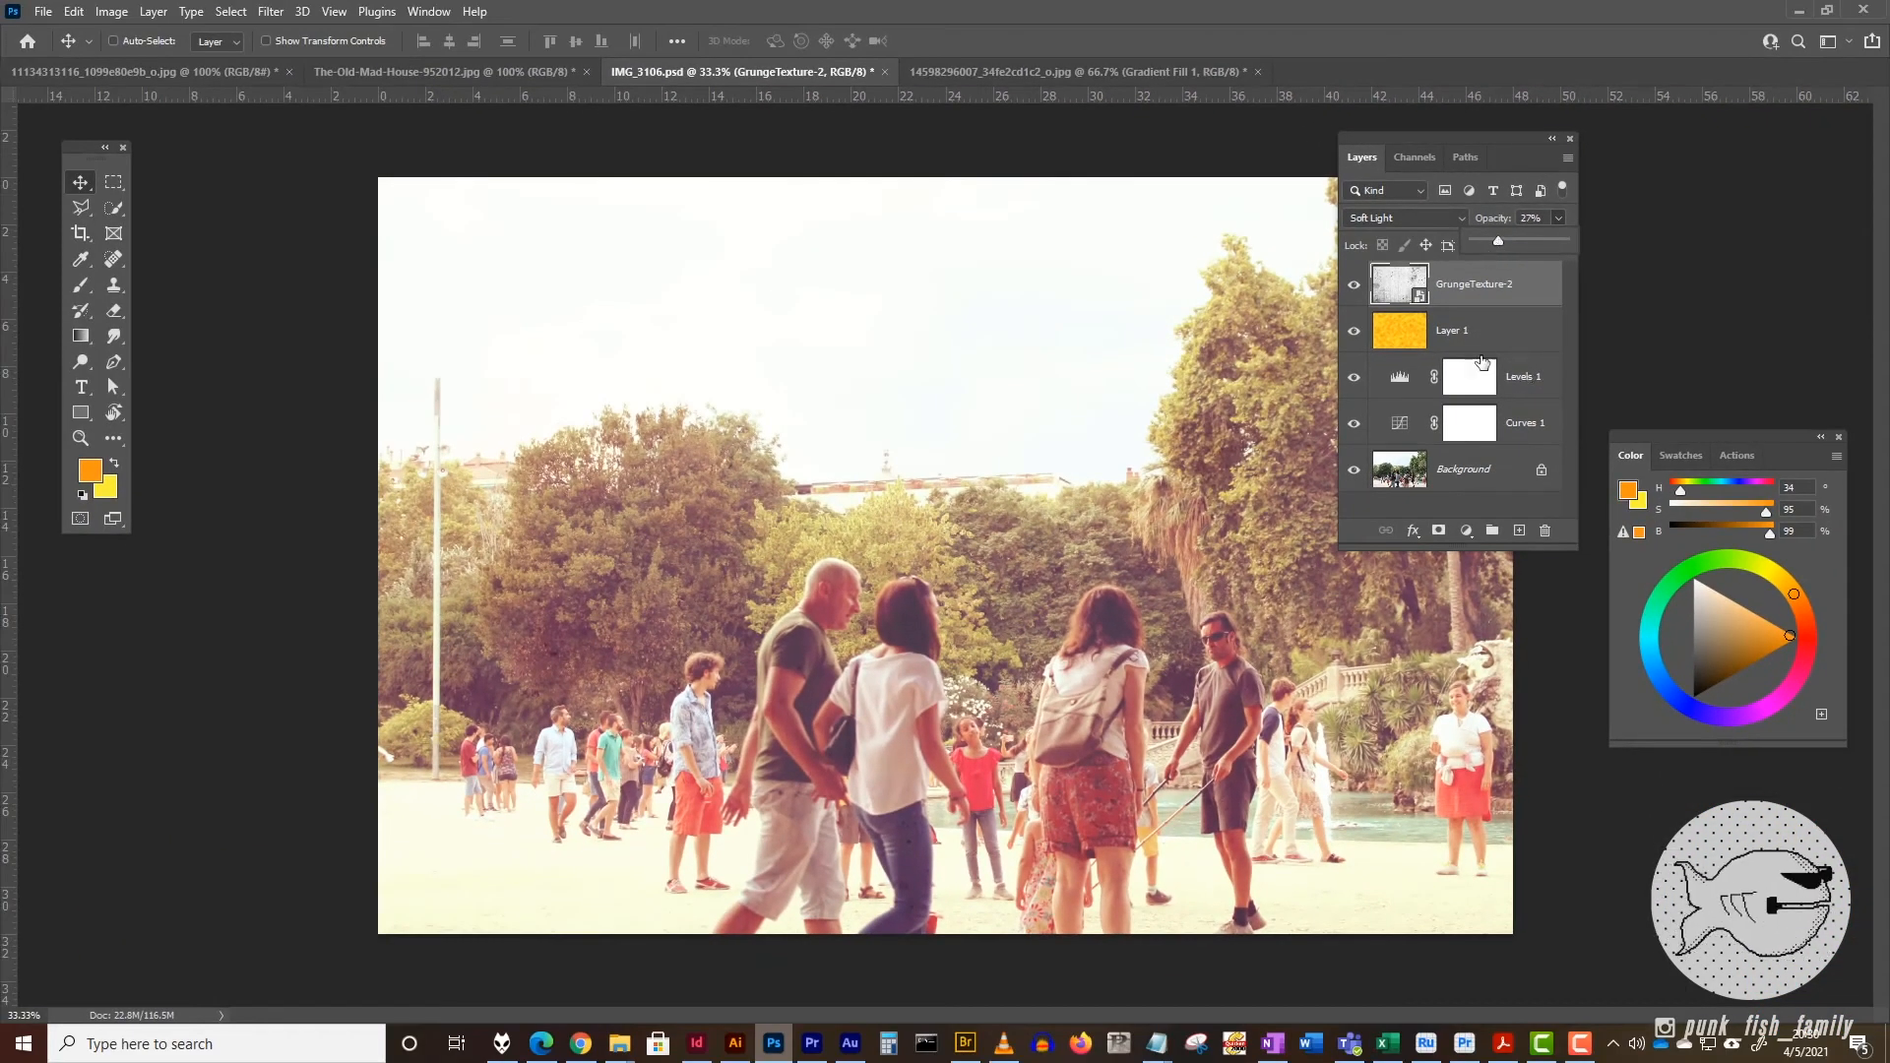
left_click(1488, 137)
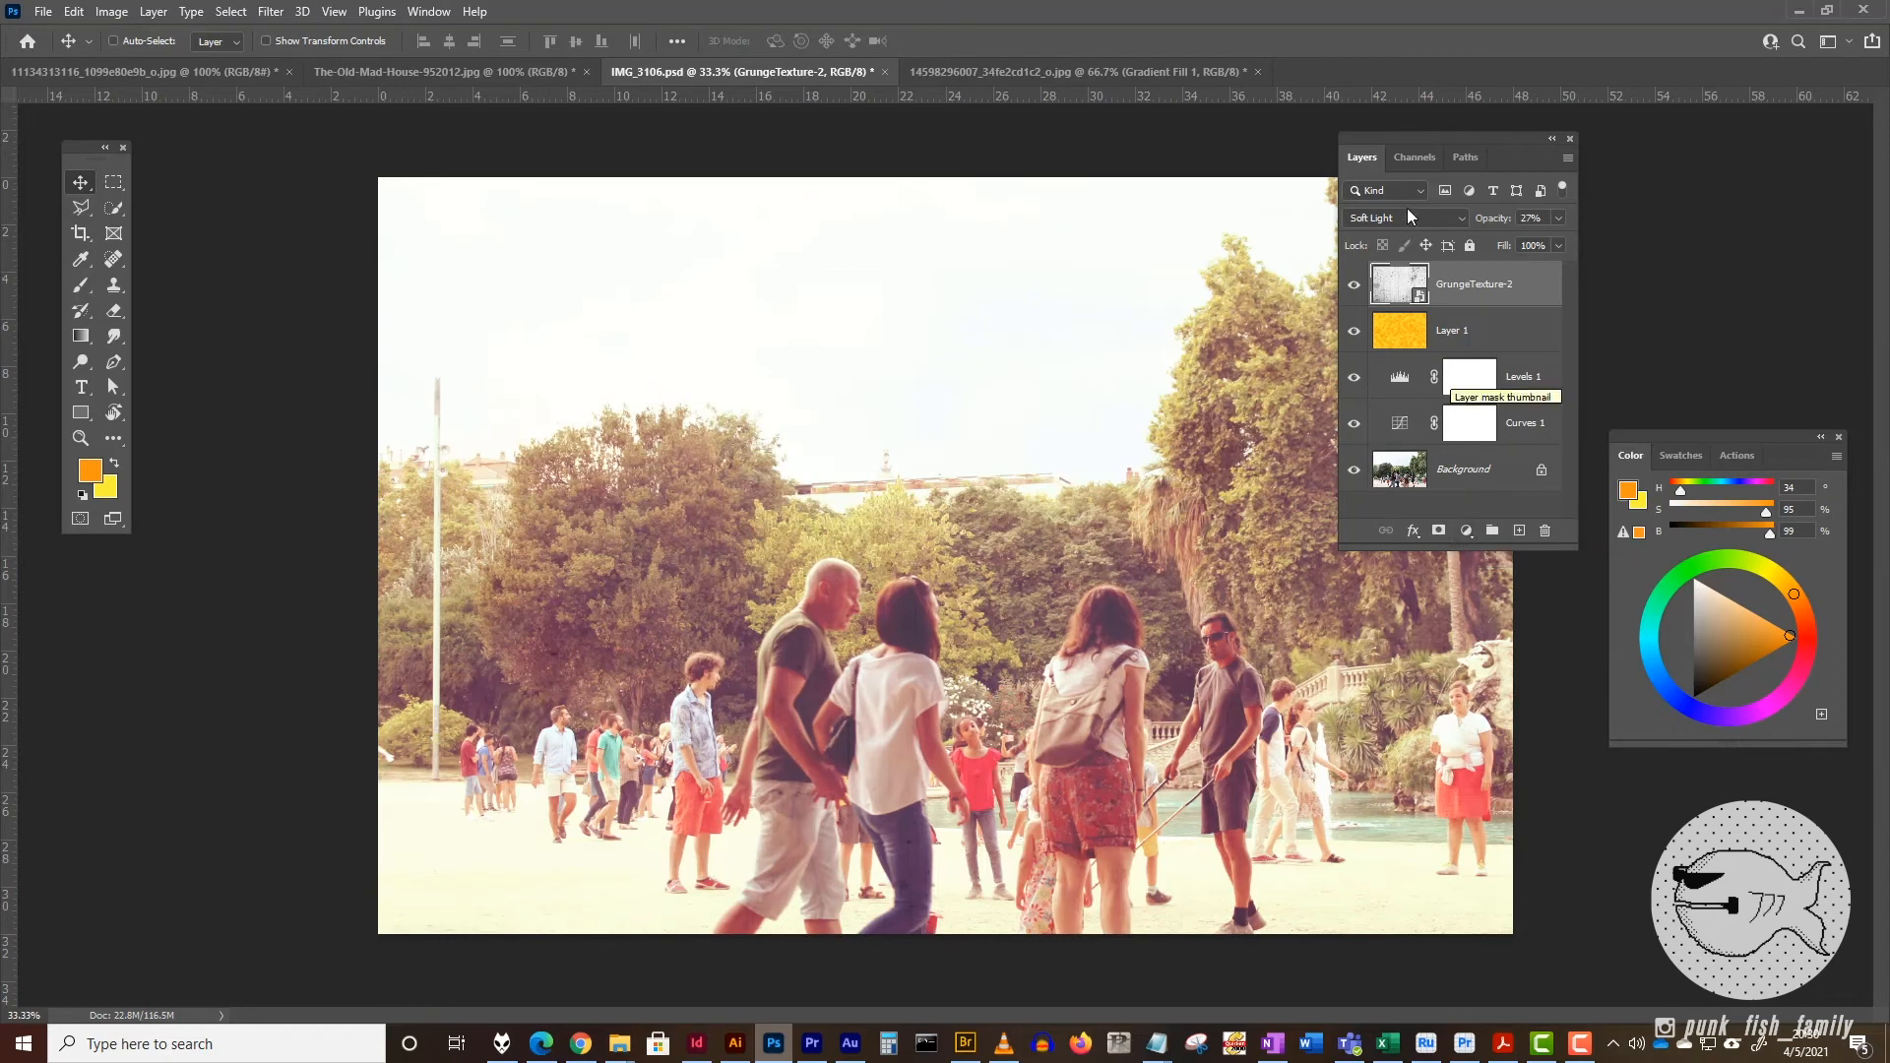
mouse_move(1414, 134)
left_mouse_down()
mouse_move(1438, 134)
mouse_move(1390, 142)
left_mouse_up()
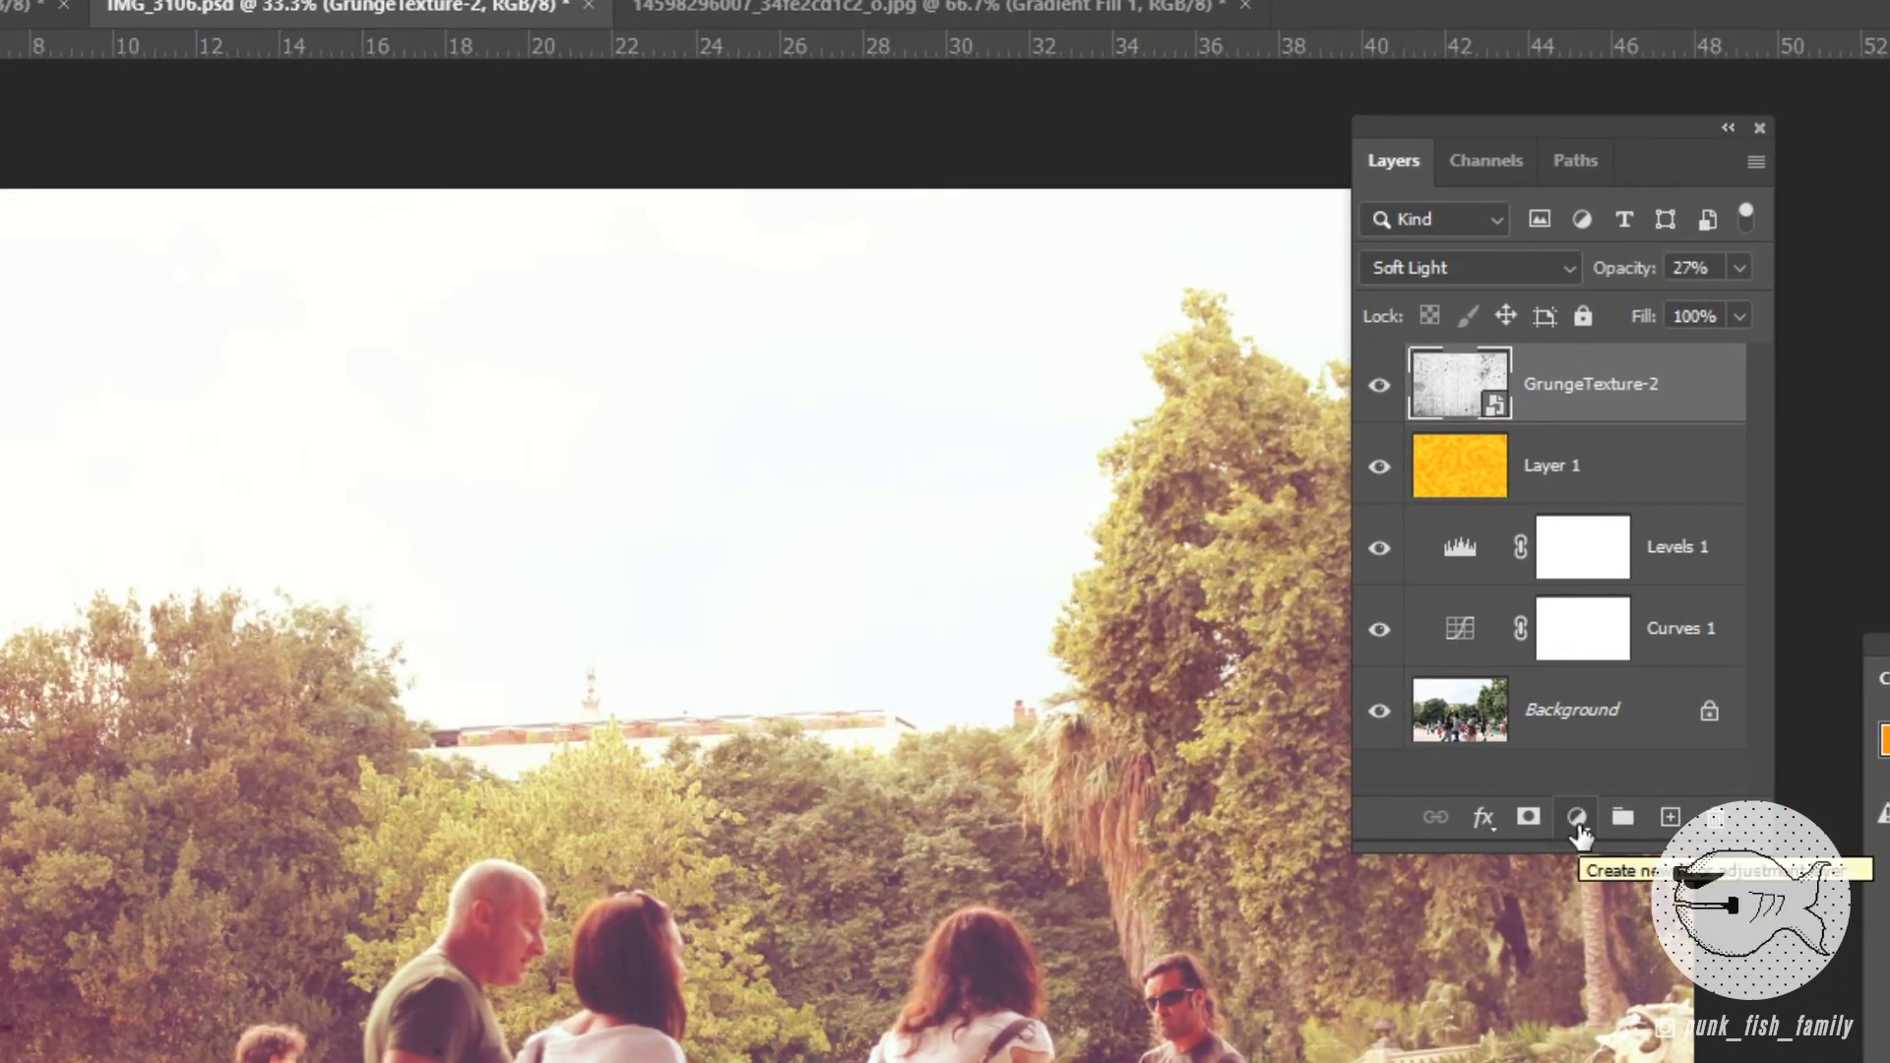
Add a Gradient fill layer above GrungeTexture-2 using the Black, White gradient preset.
left_click(1577, 821)
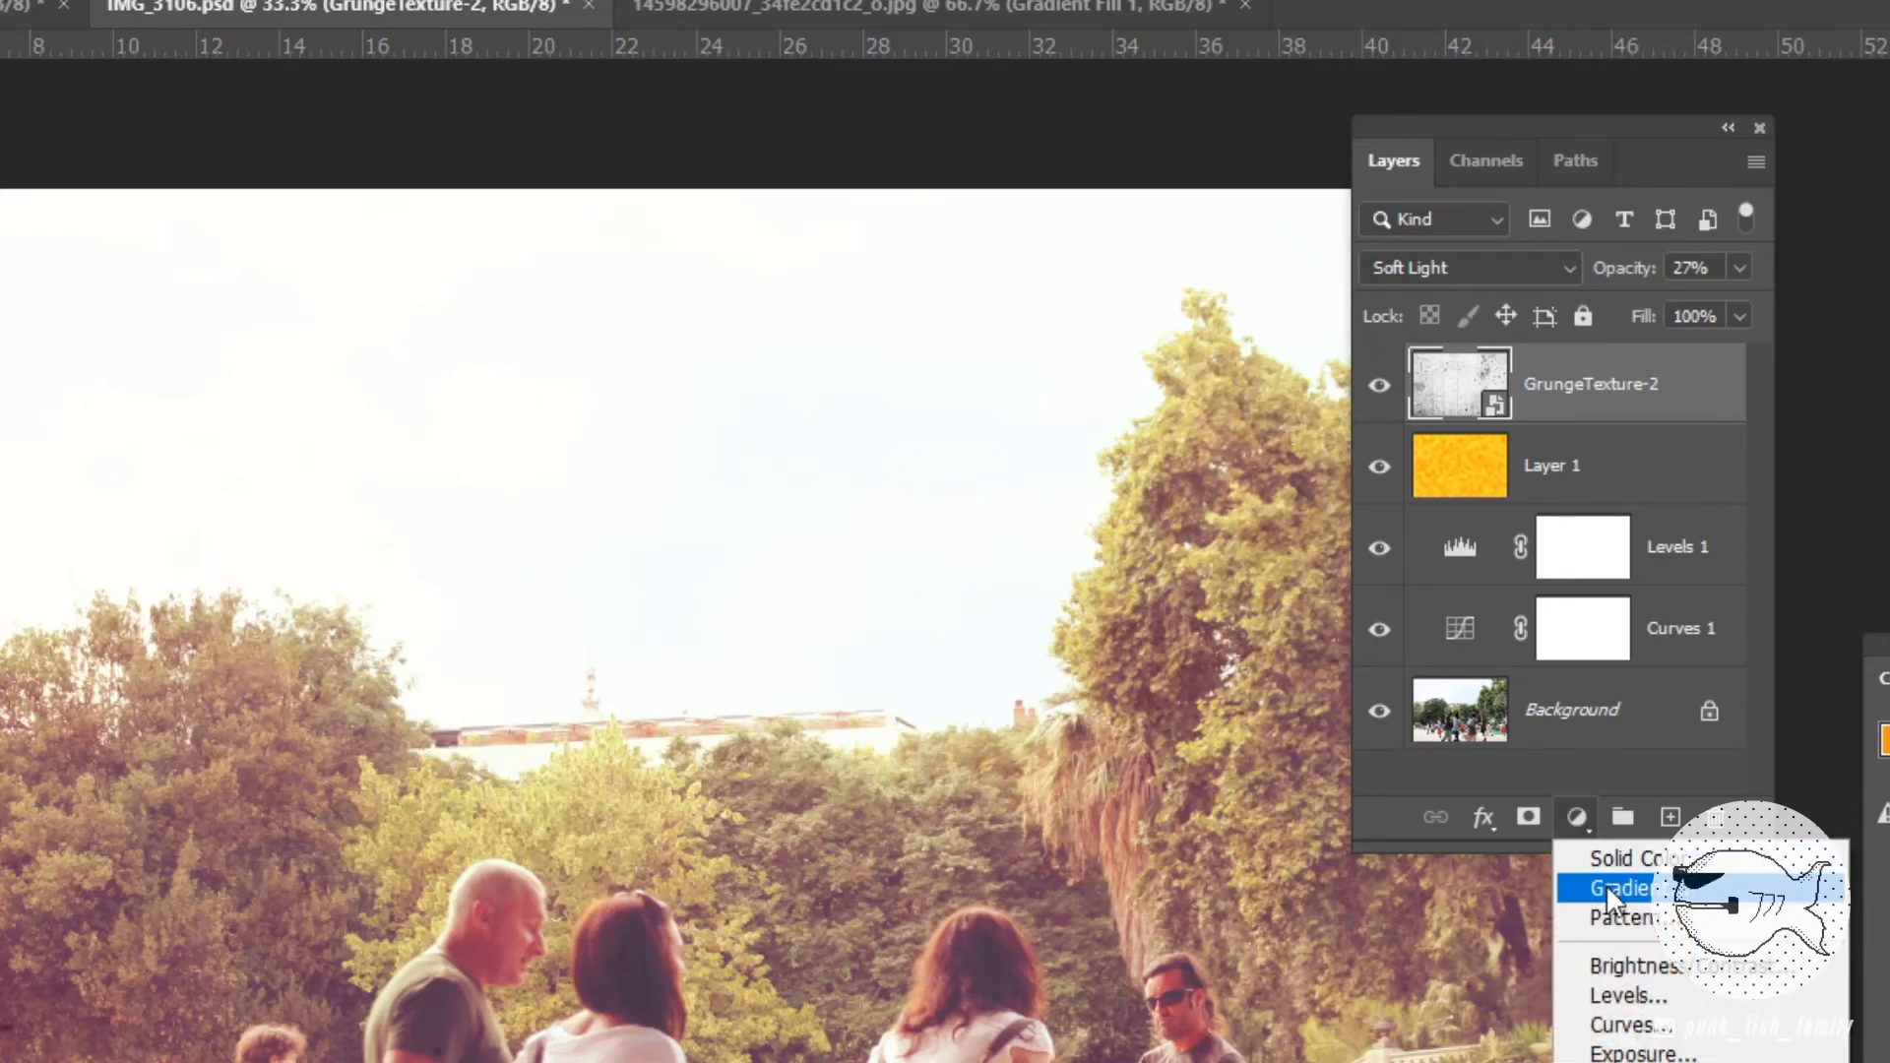
left_click(1604, 884)
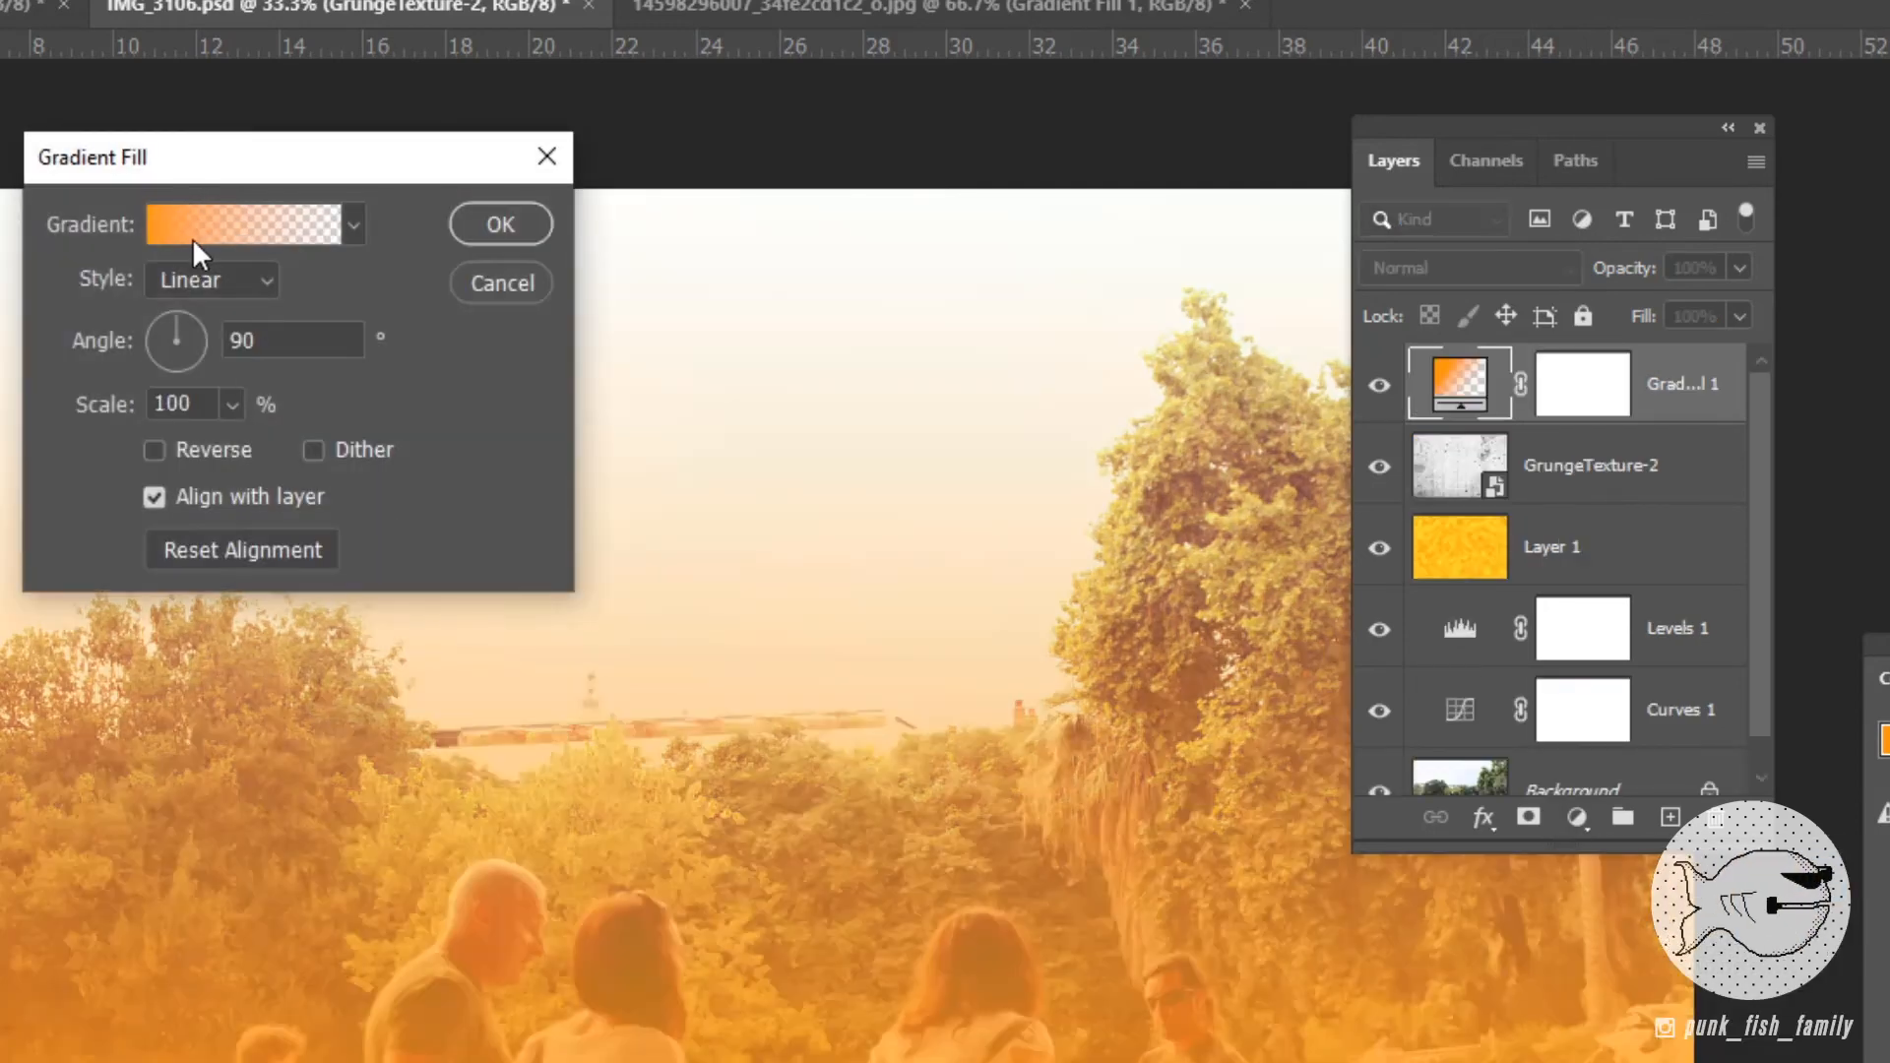
left_click(197, 222)
left_click(1217, 242)
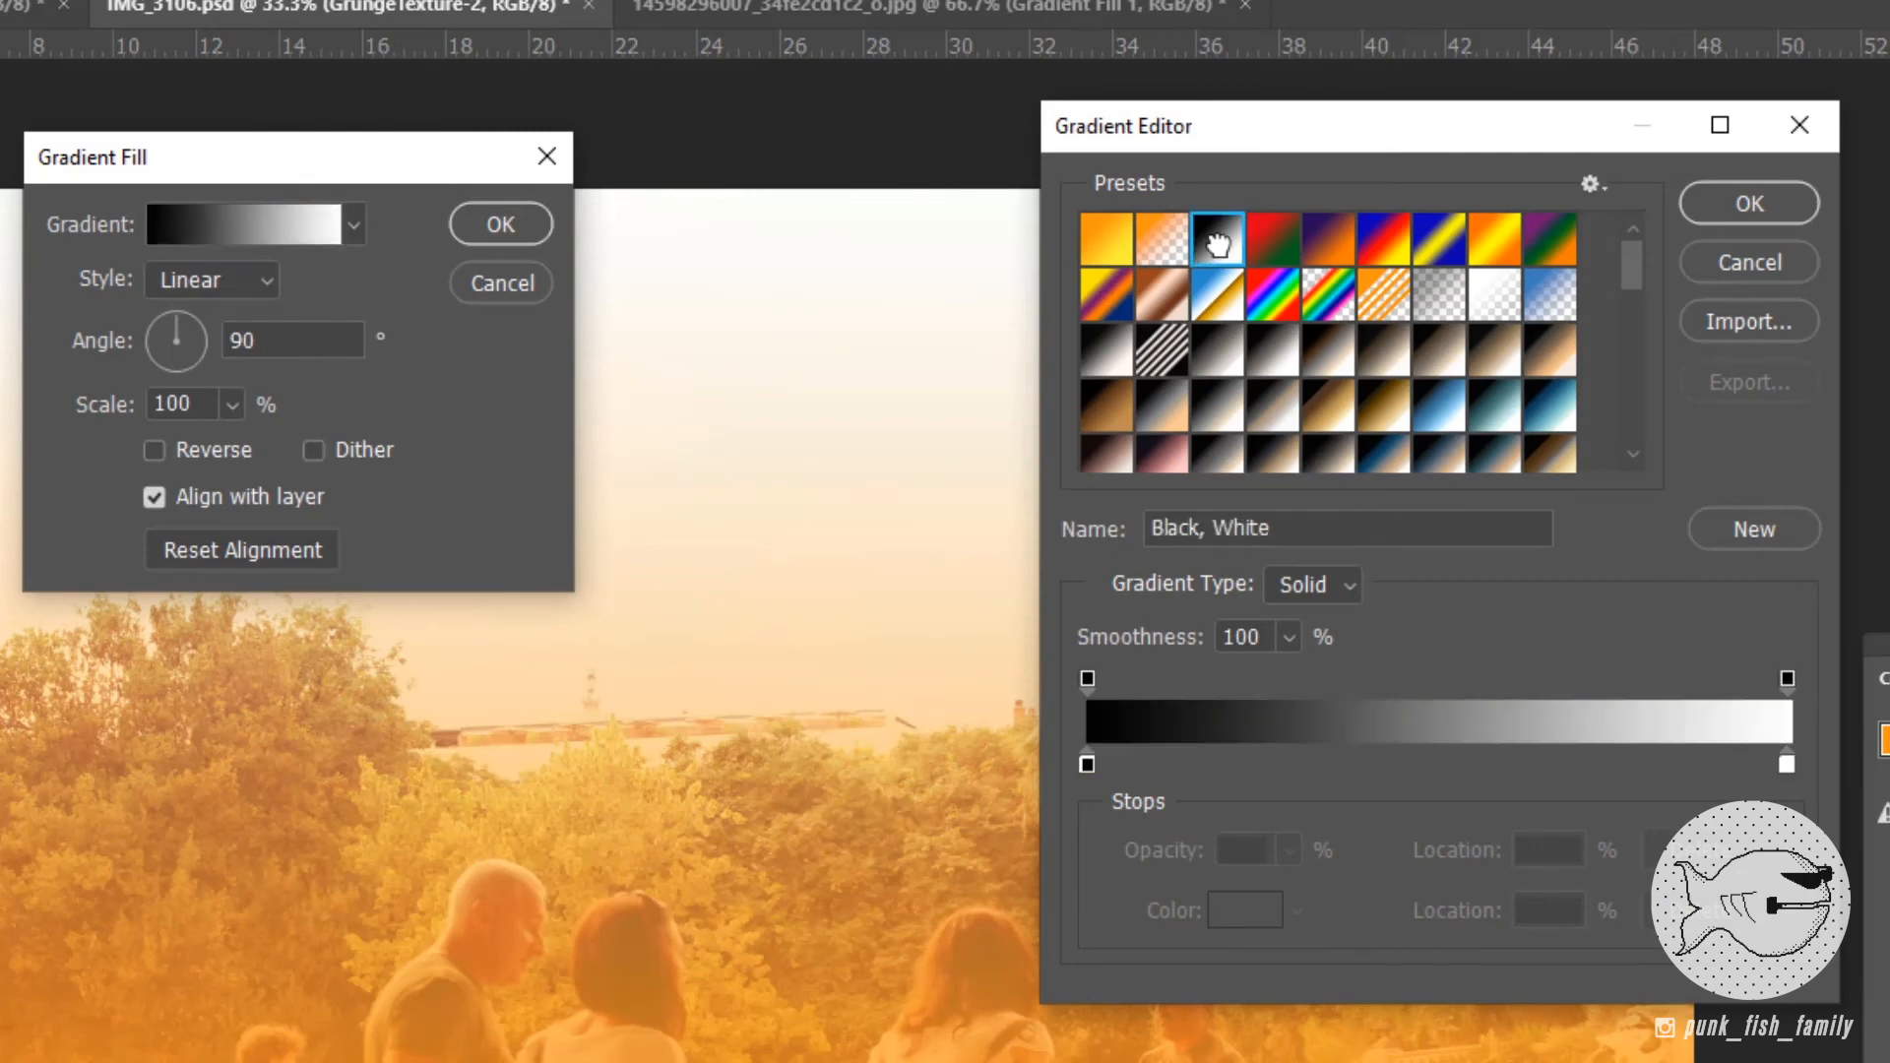
left_click(1772, 200)
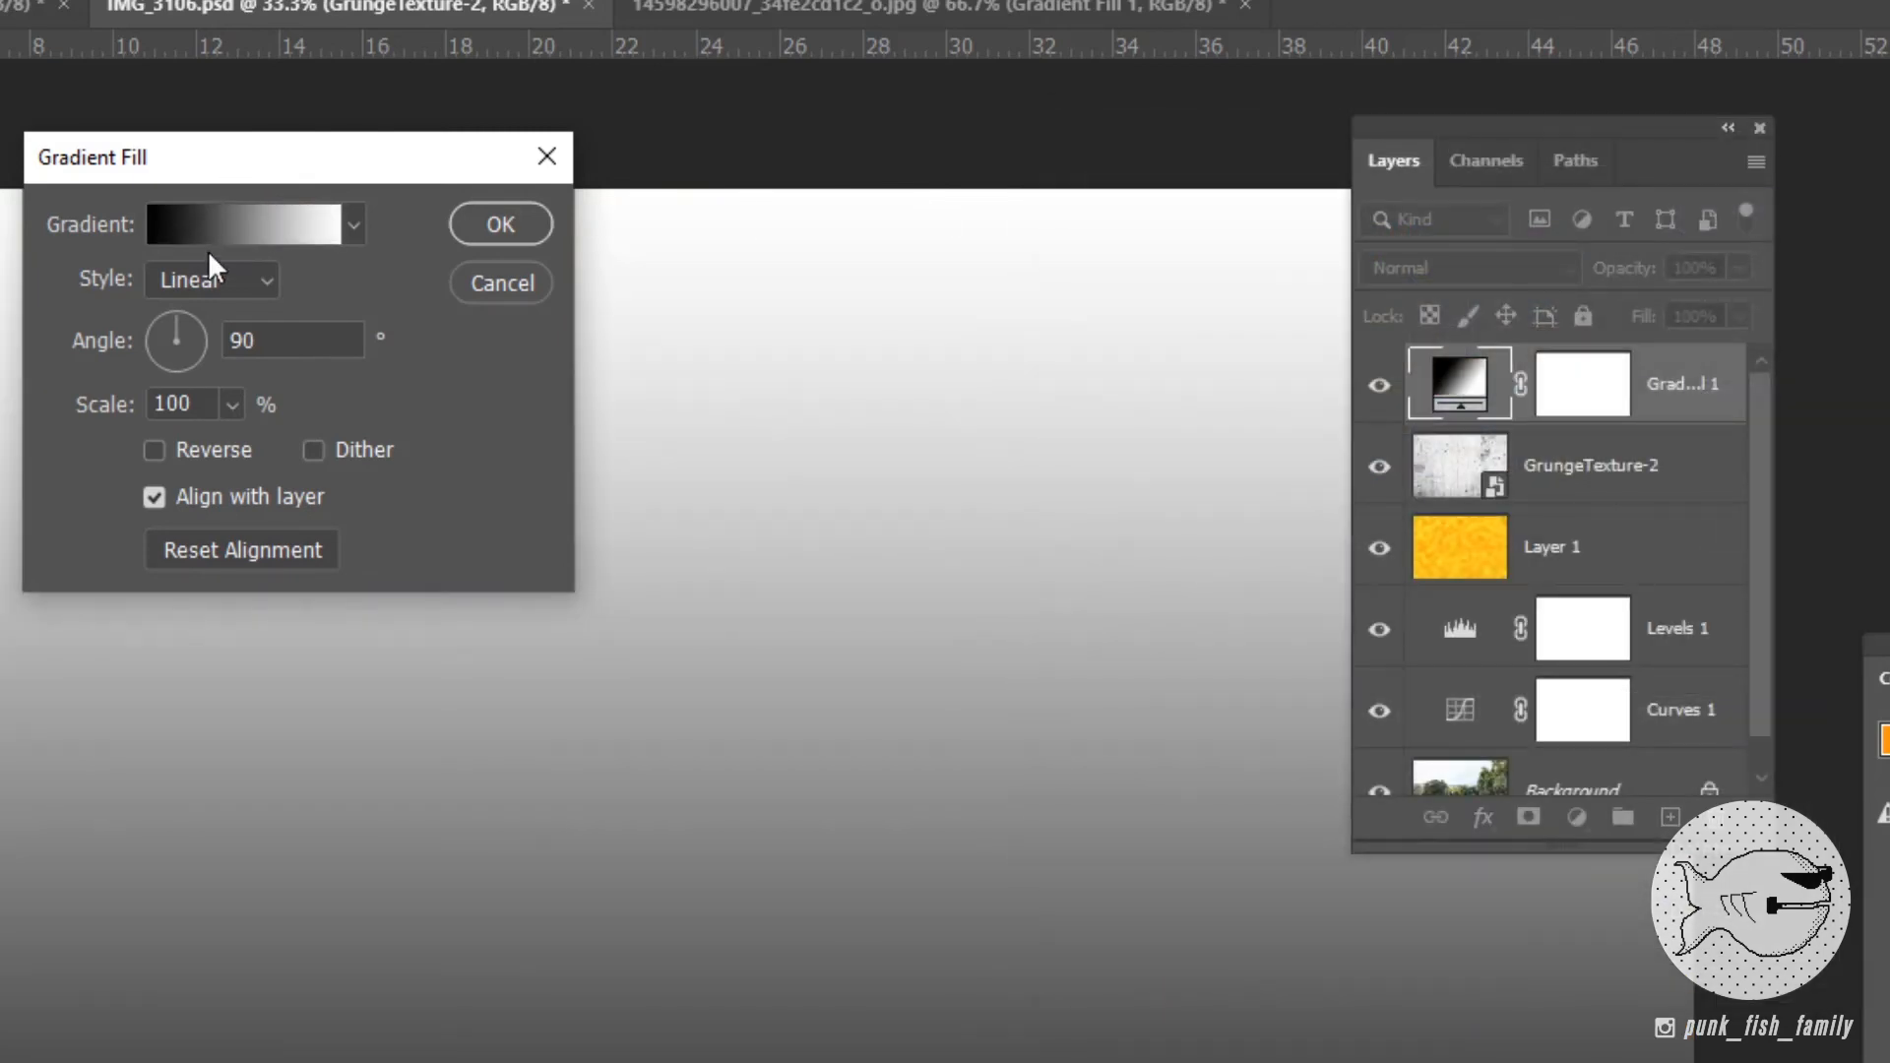
Make the gradient fill Radial at a 90° angle, set its scale to 243%, and apply it.
left_click(167, 279)
left_click(175, 339)
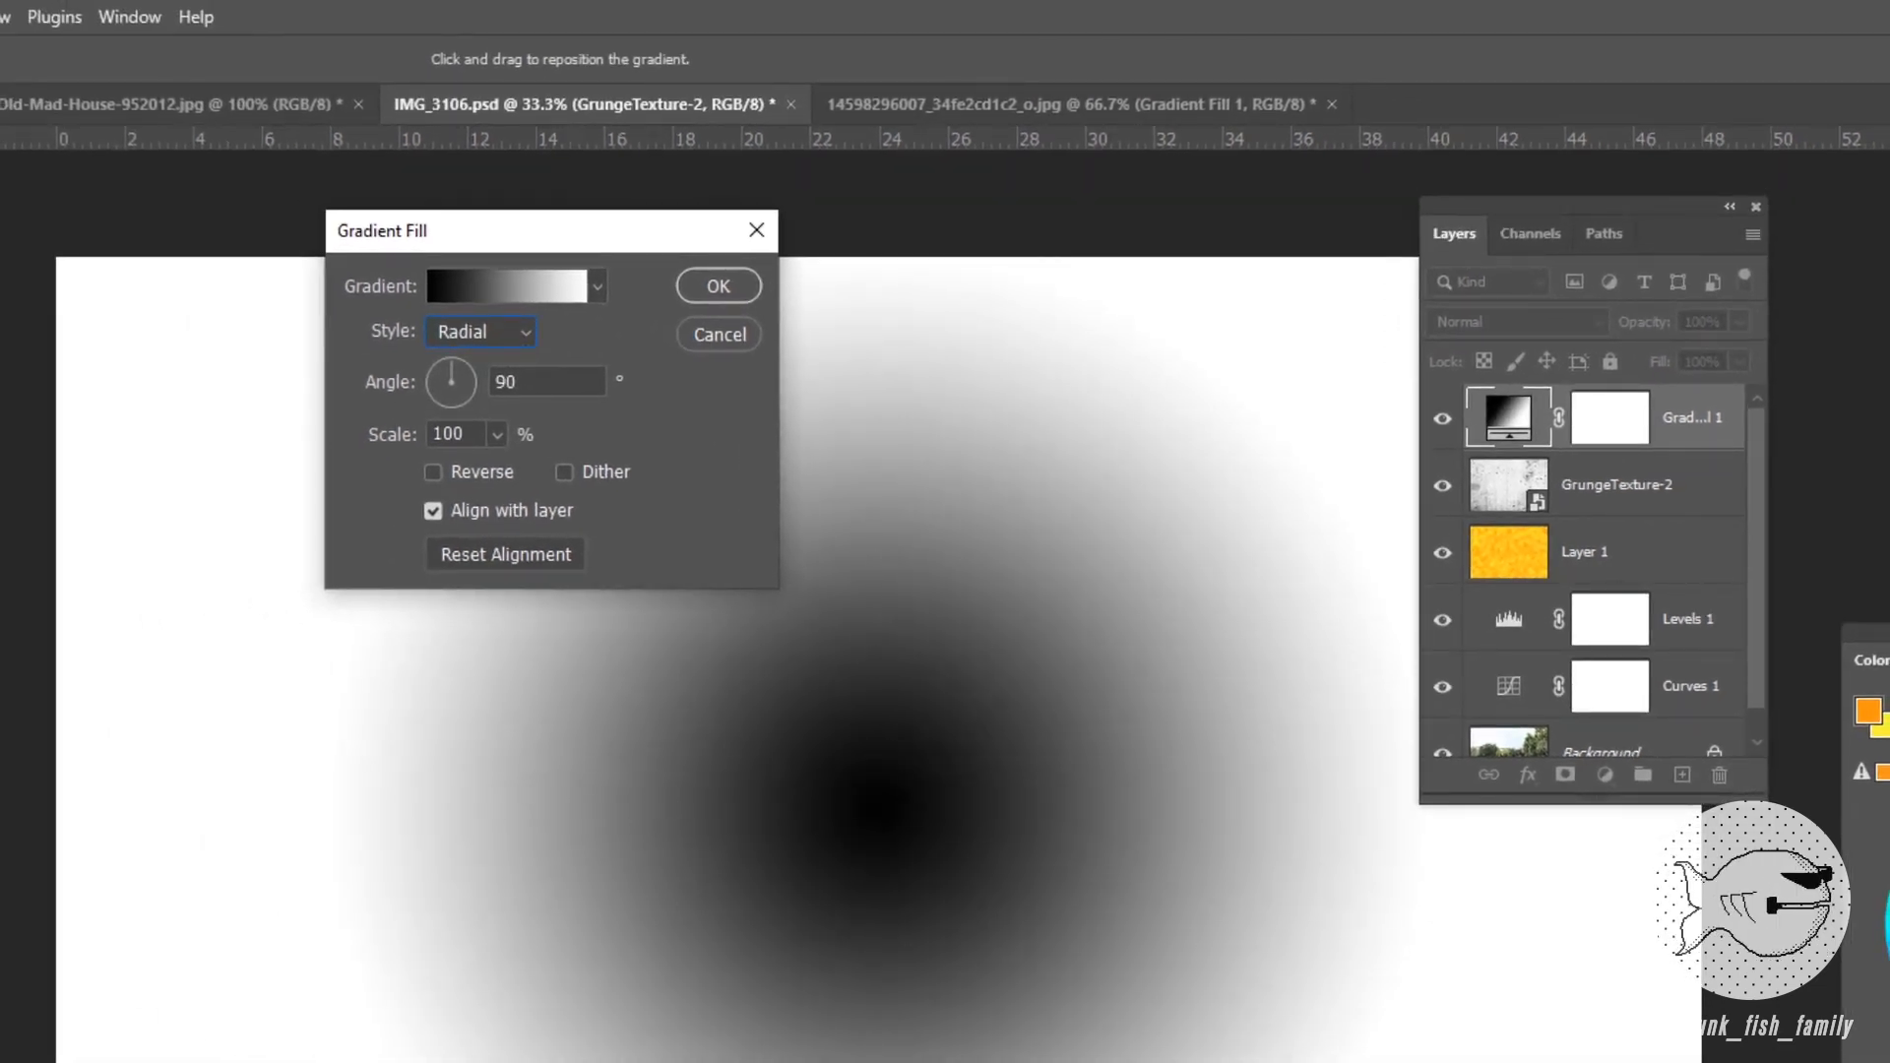
left_click(499, 435)
left_click_drag(491, 470, 511, 469)
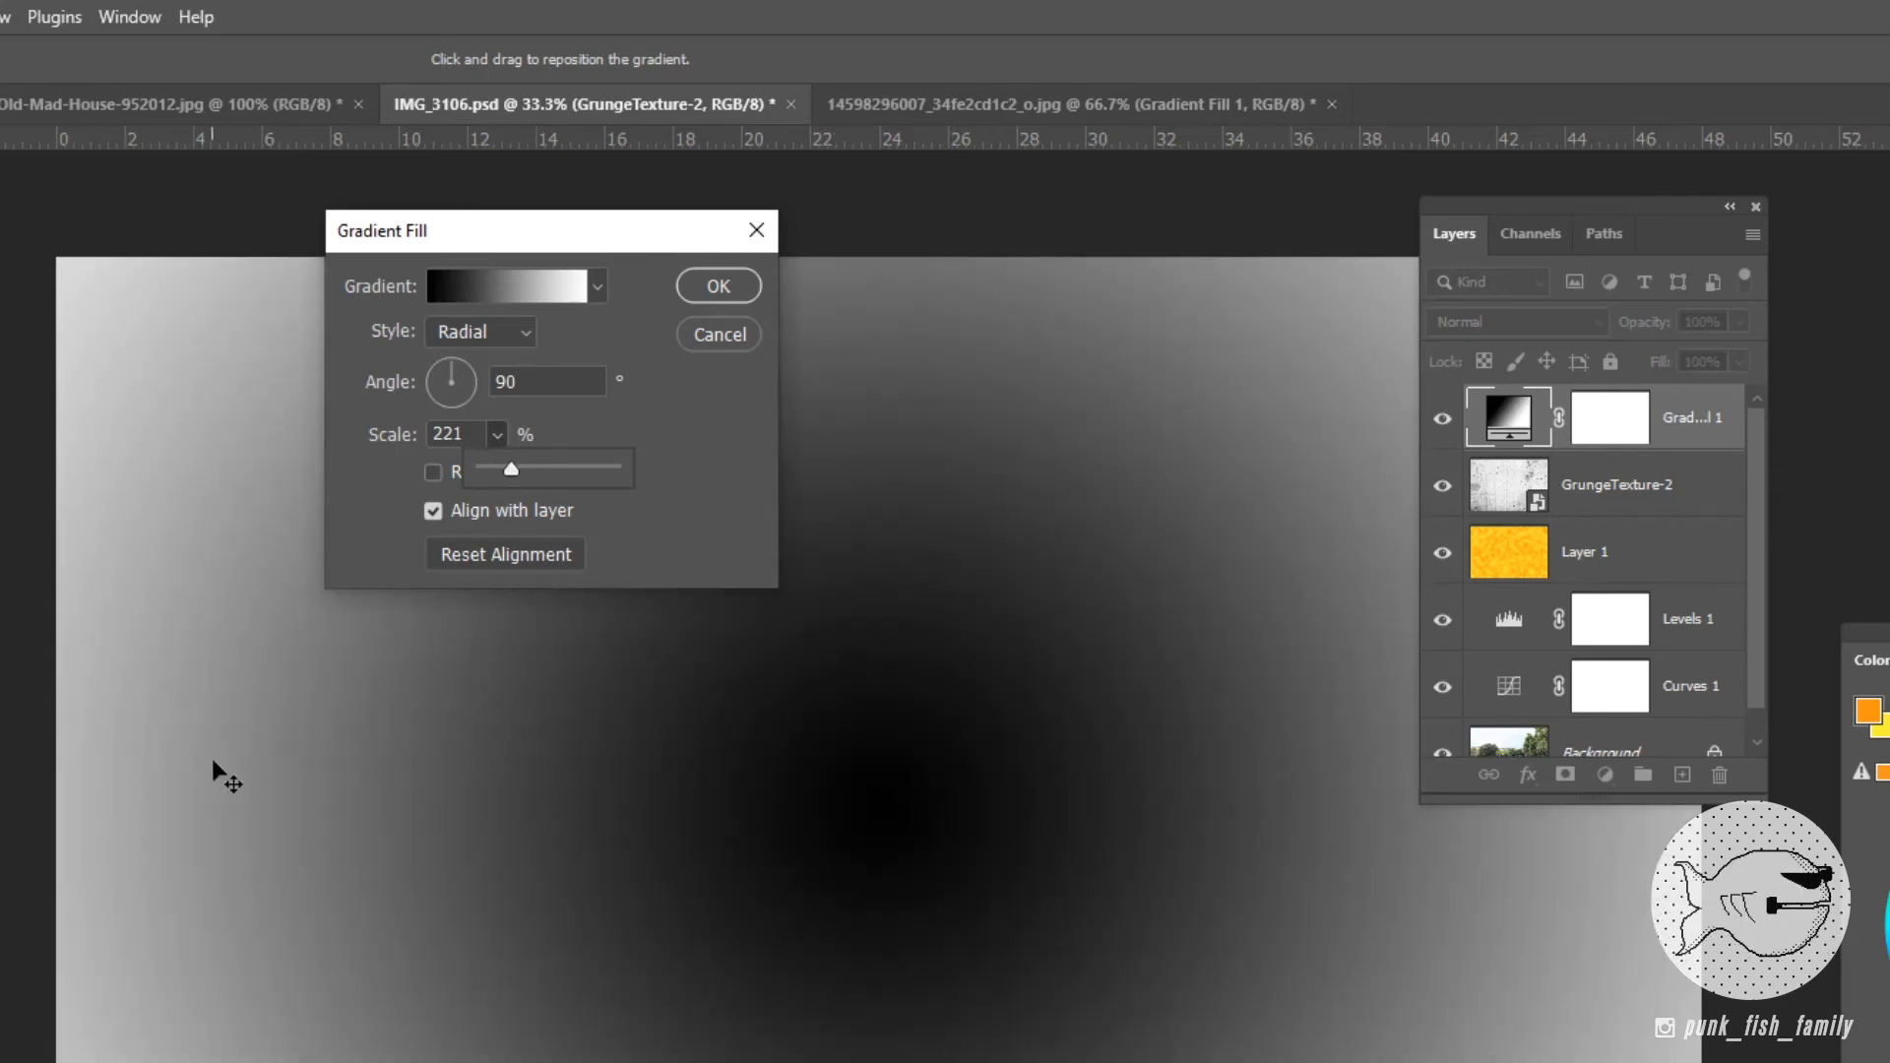
left_click_drag(511, 469, 502, 469)
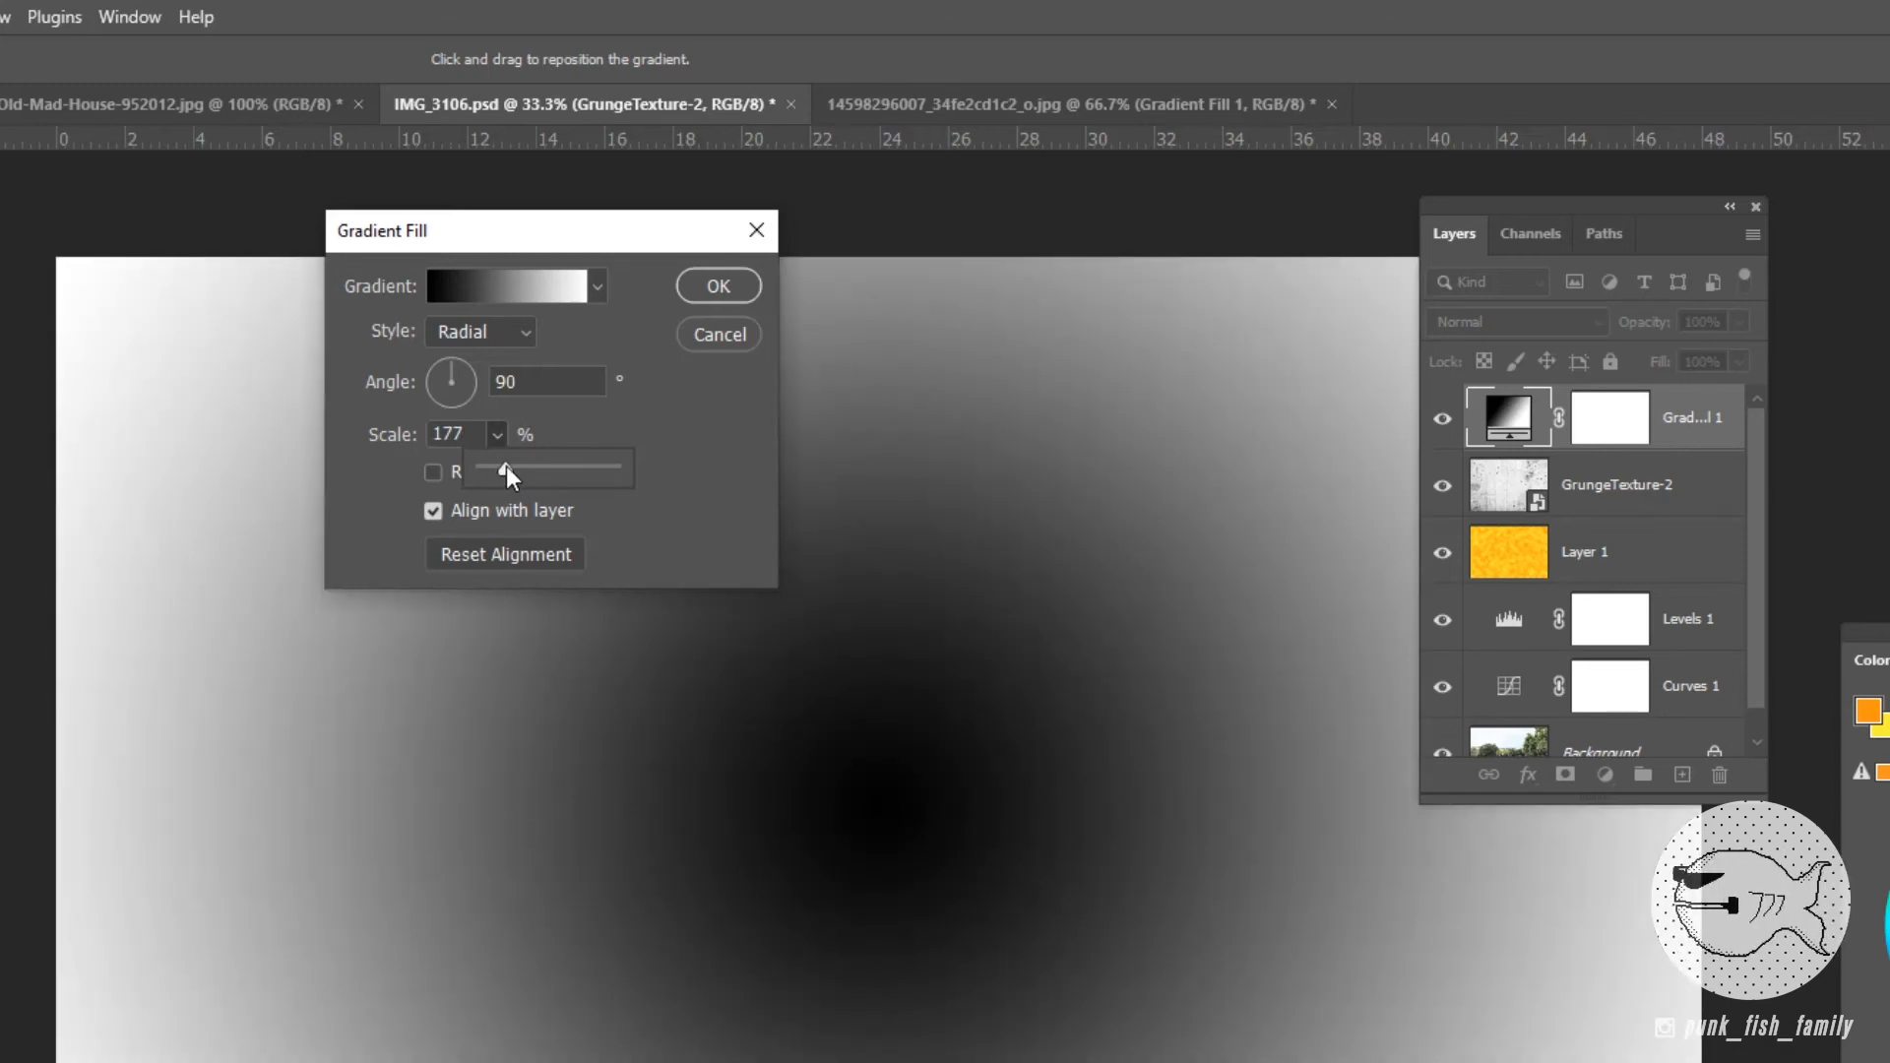
left_click_drag(508, 471, 504, 470)
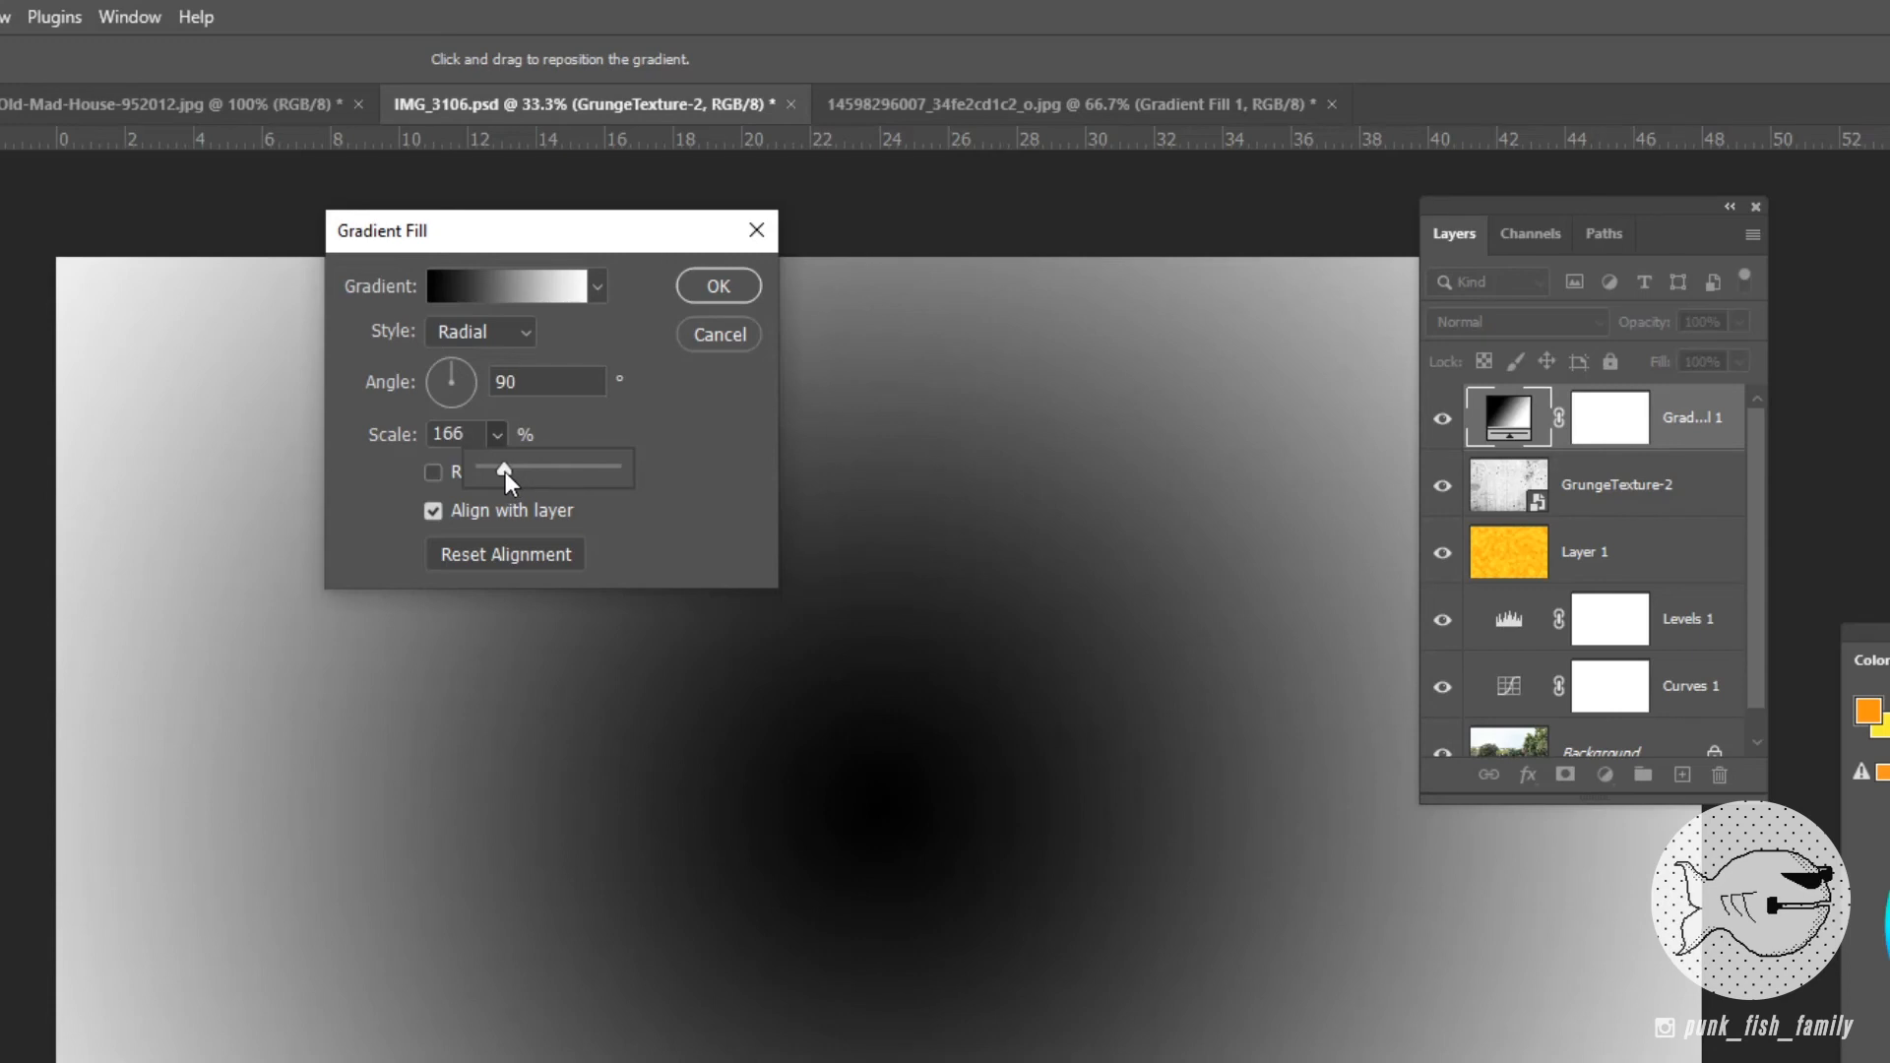
left_click_drag(505, 470, 516, 470)
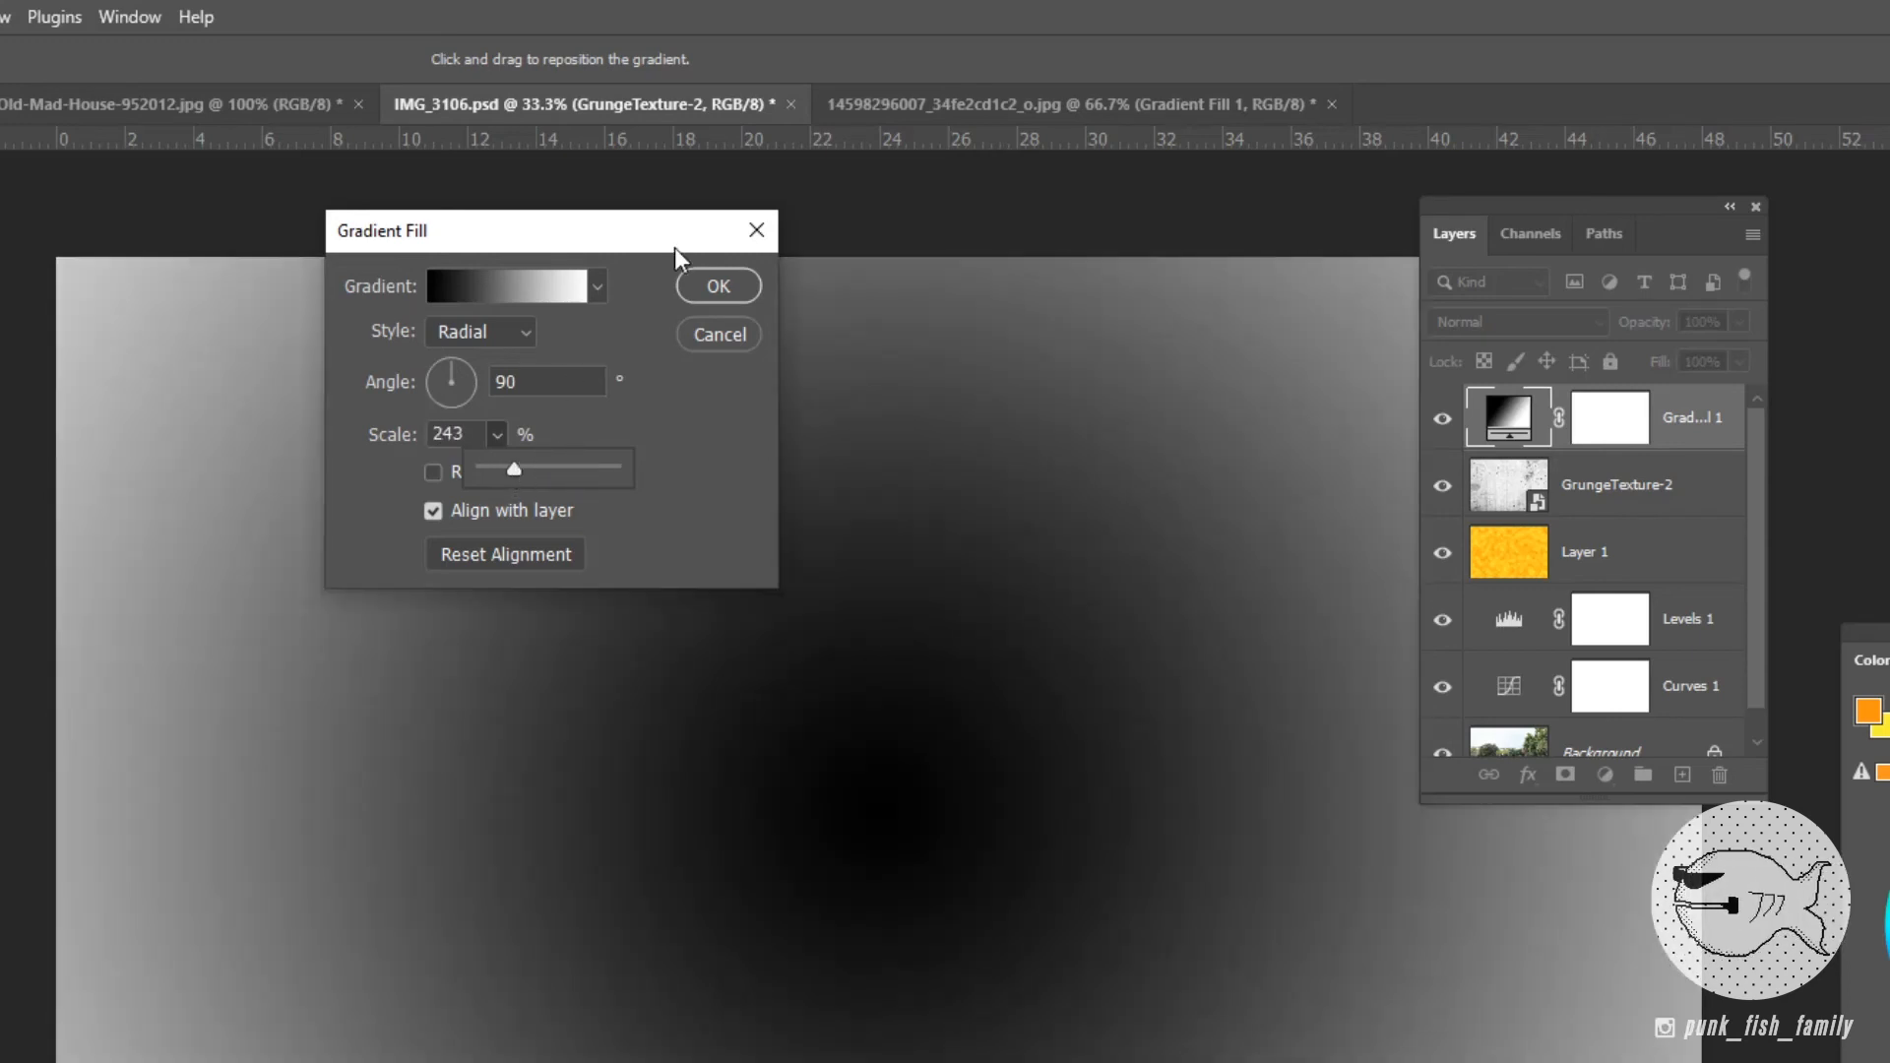
left_click(710, 292)
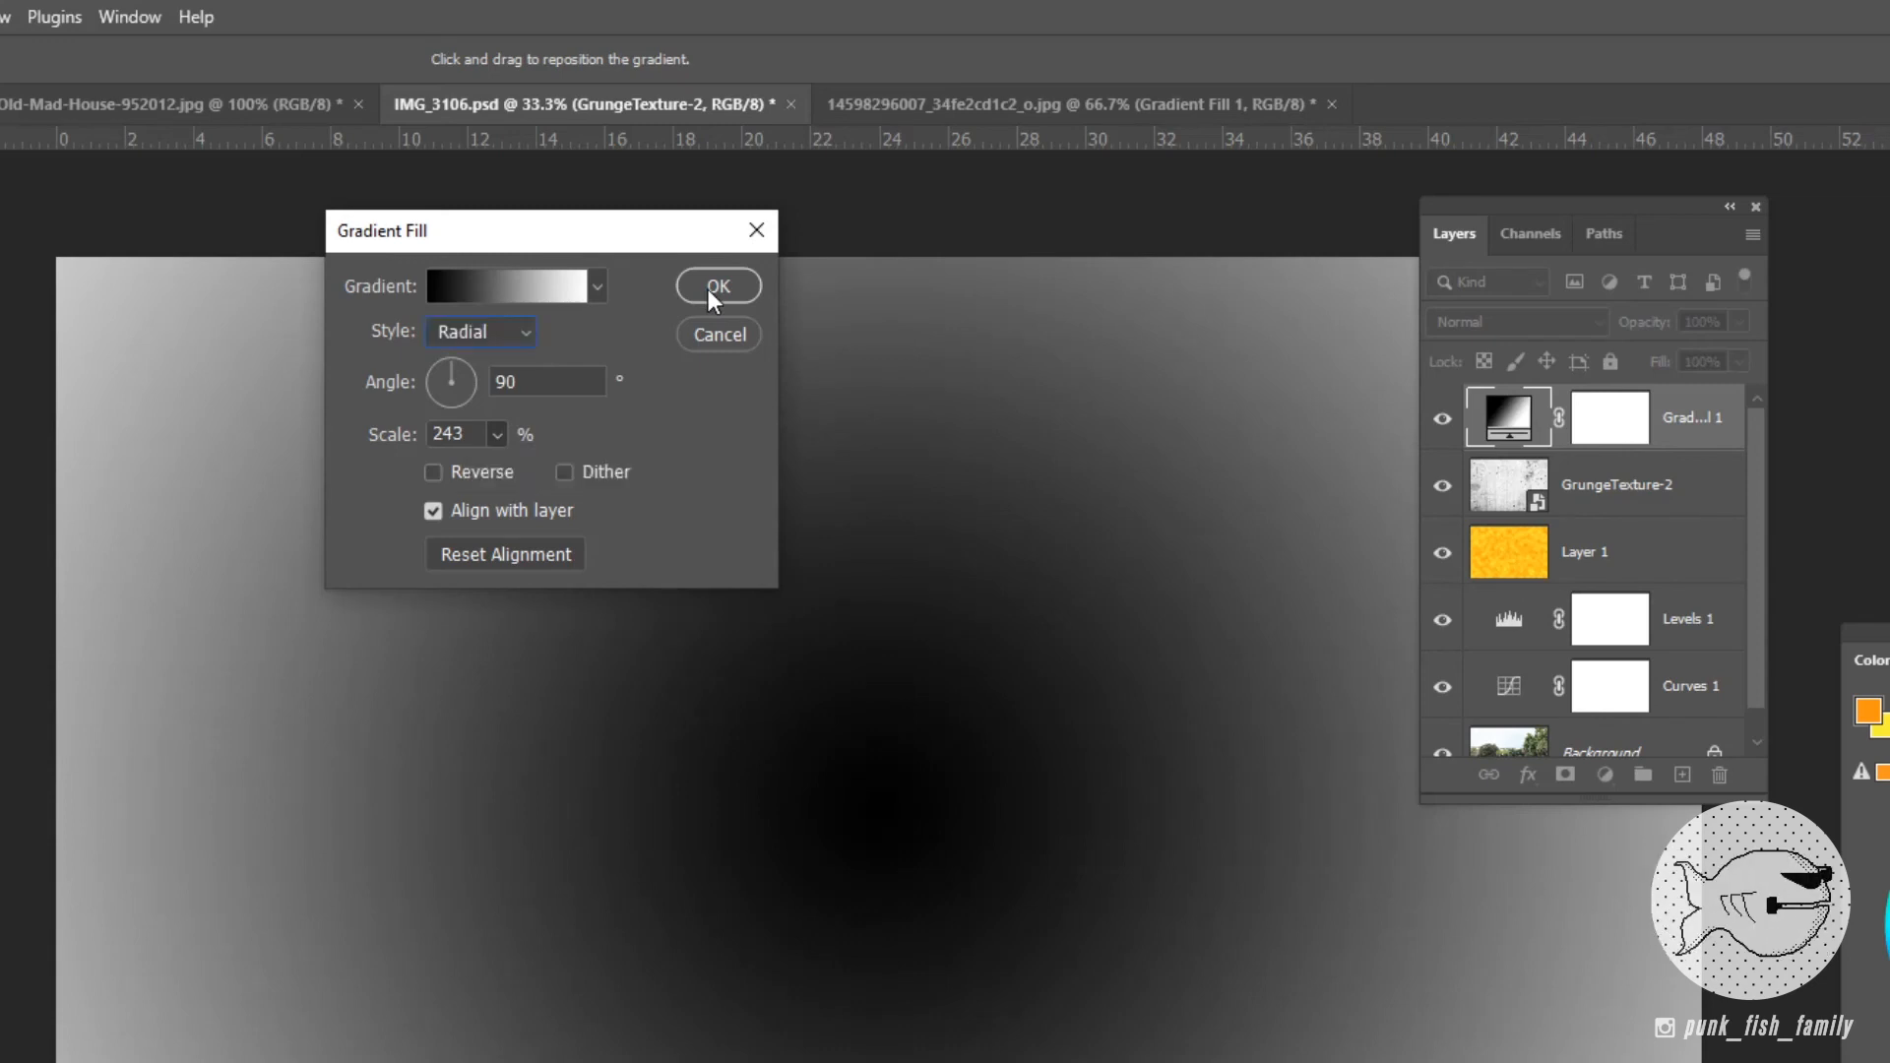
left_click(710, 293)
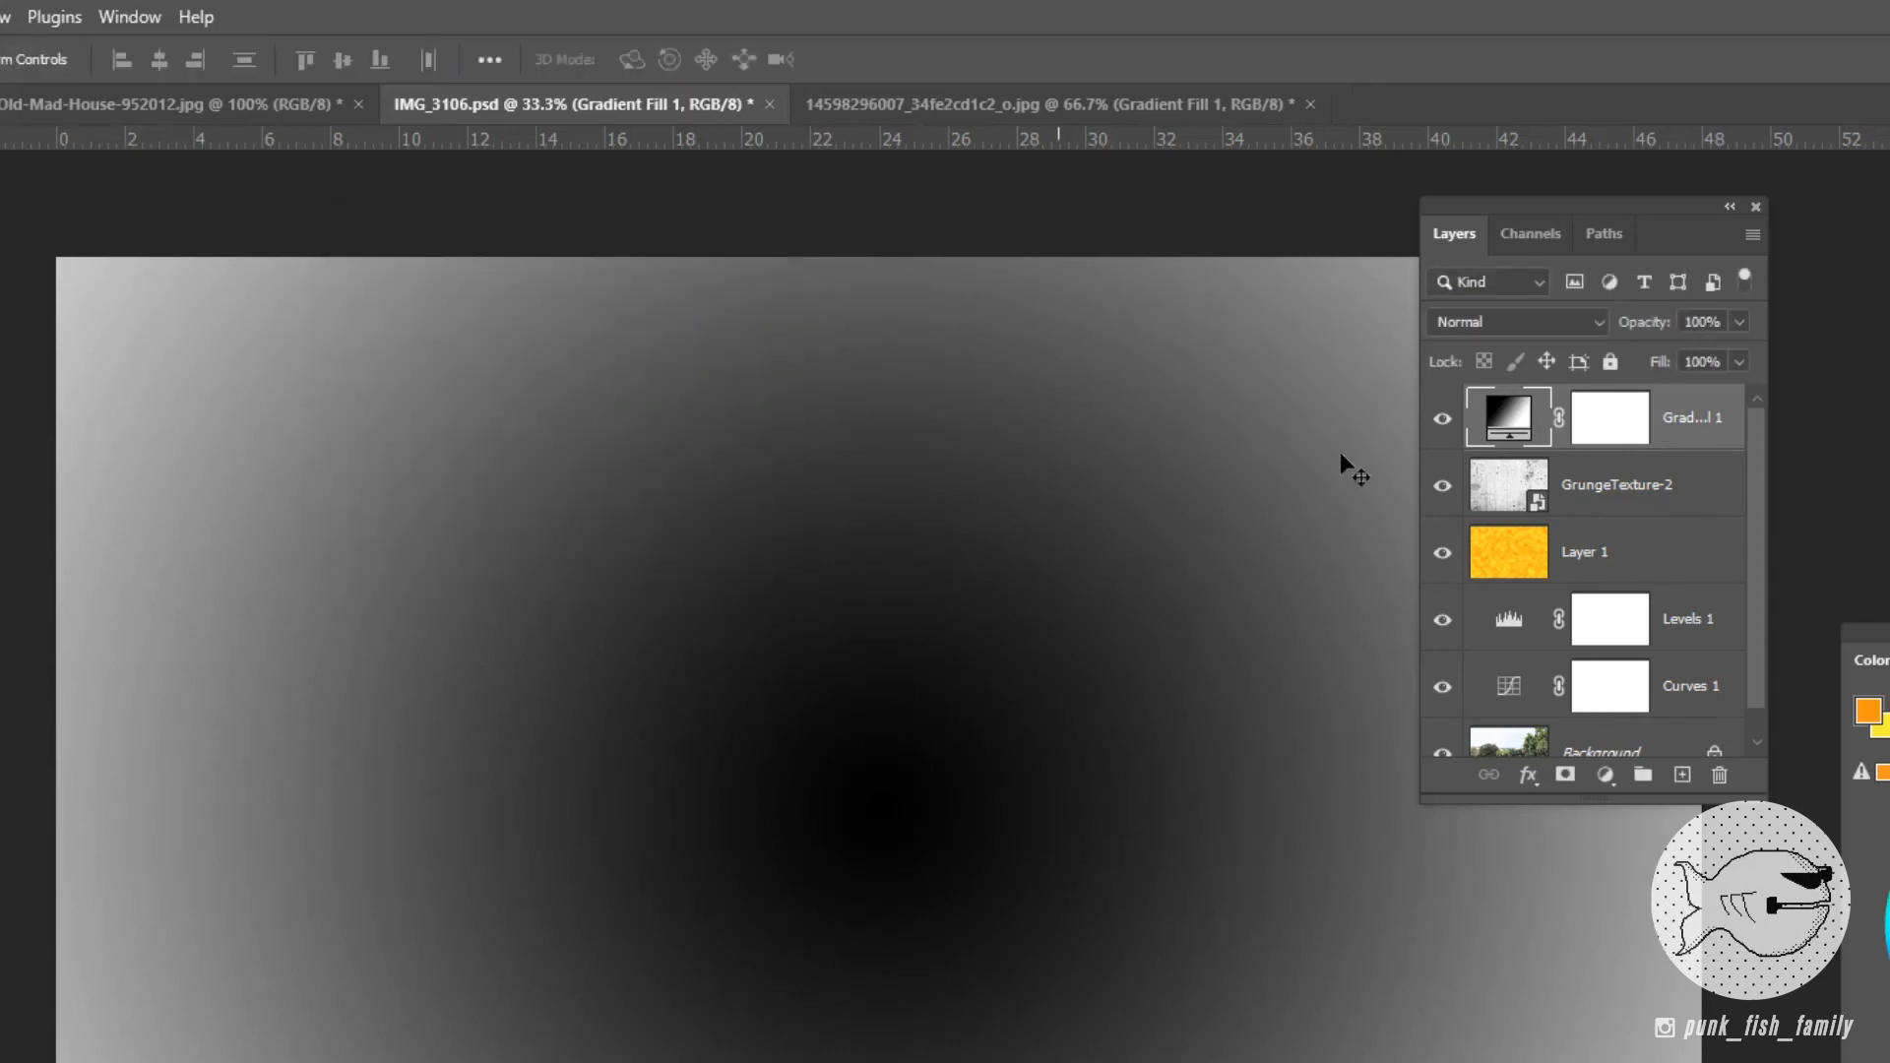
Set the gradient fill layer to Screen blend mode at 28% opacity and compare the photo with it hidden and shown.
left_click(1534, 319)
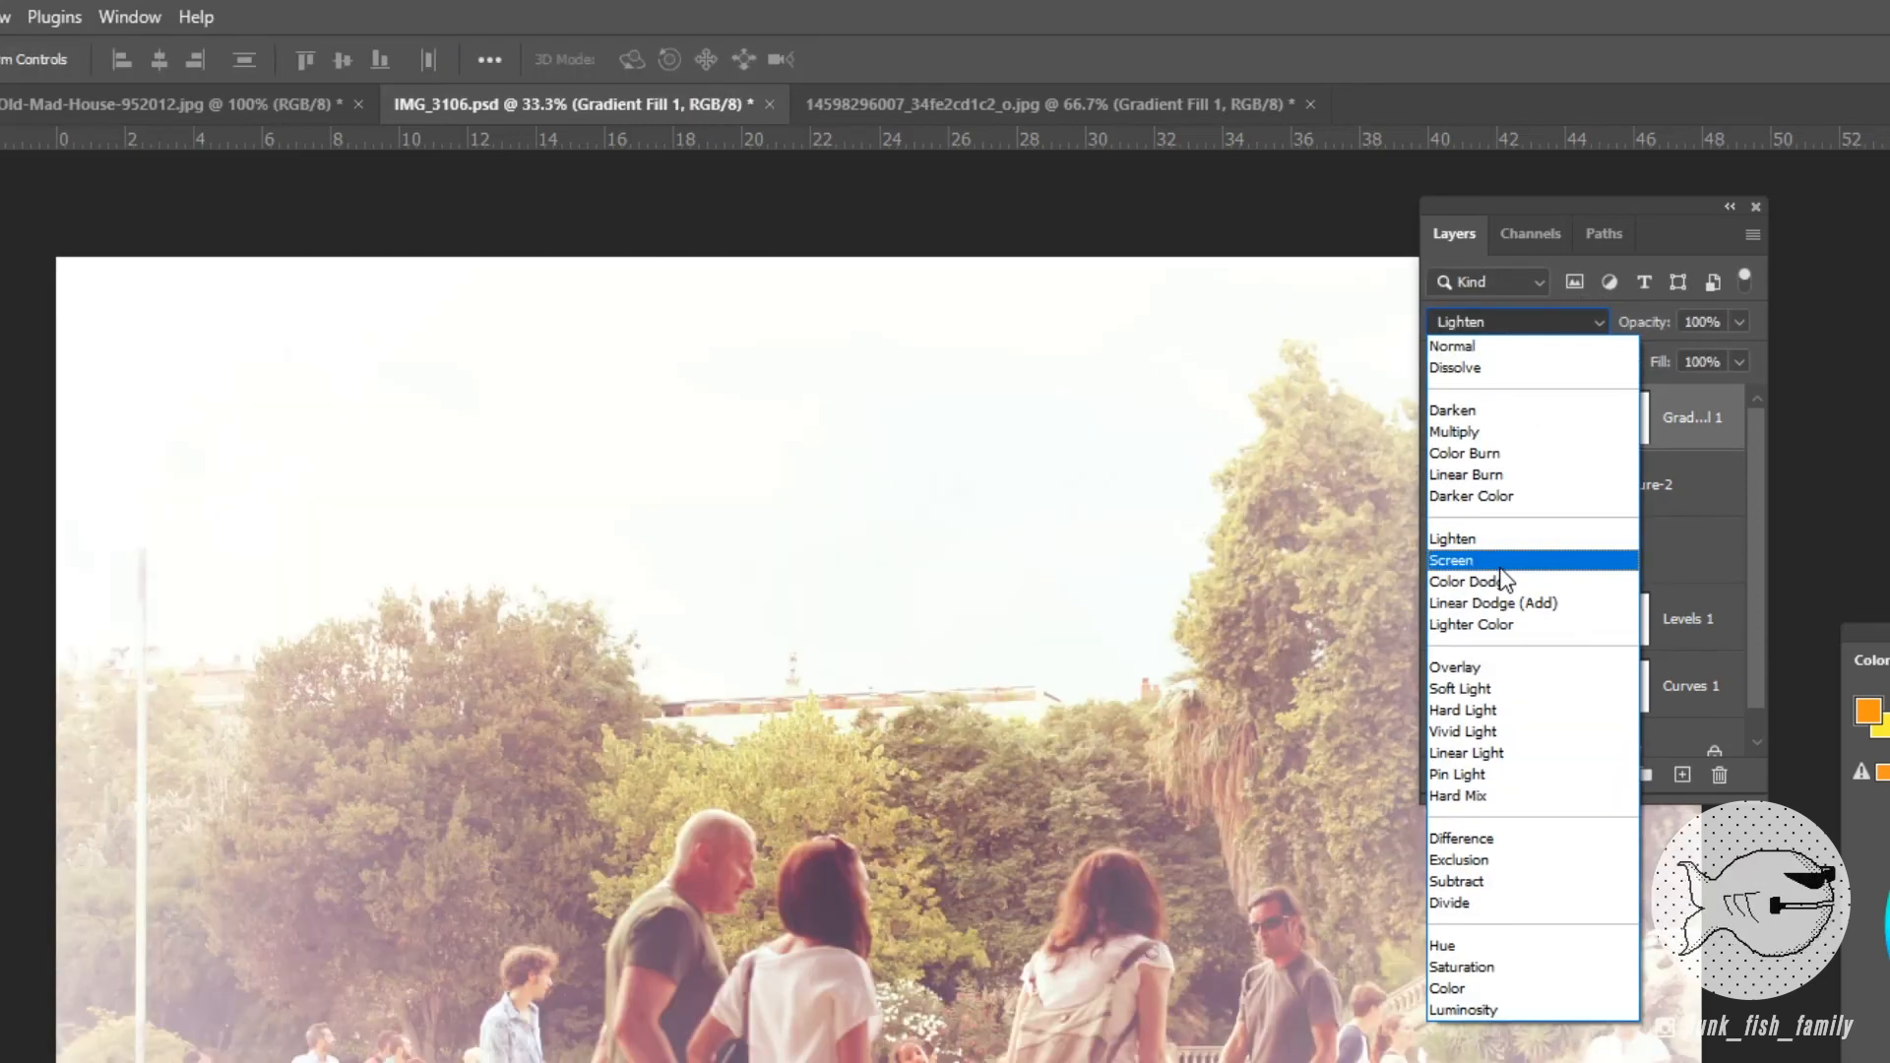
left_click(1500, 568)
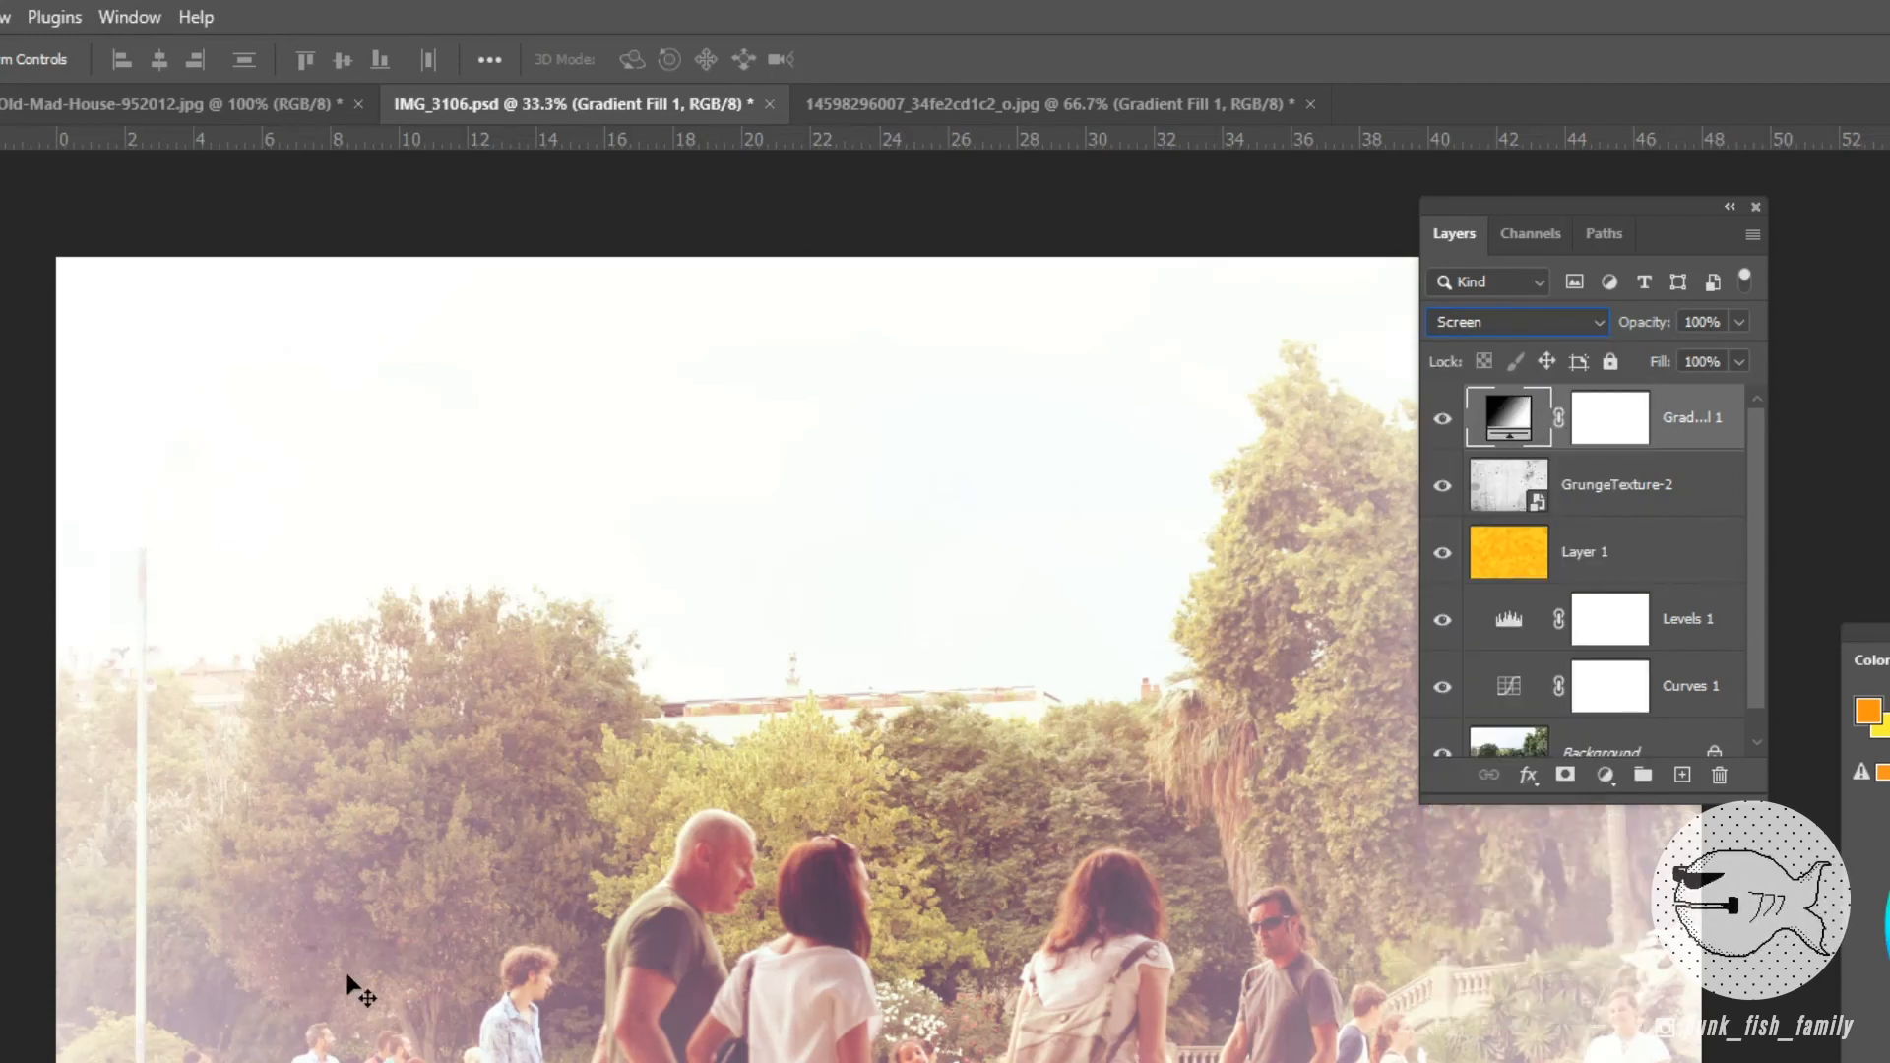
left_click(1740, 323)
left_click_drag(1744, 351, 1651, 352)
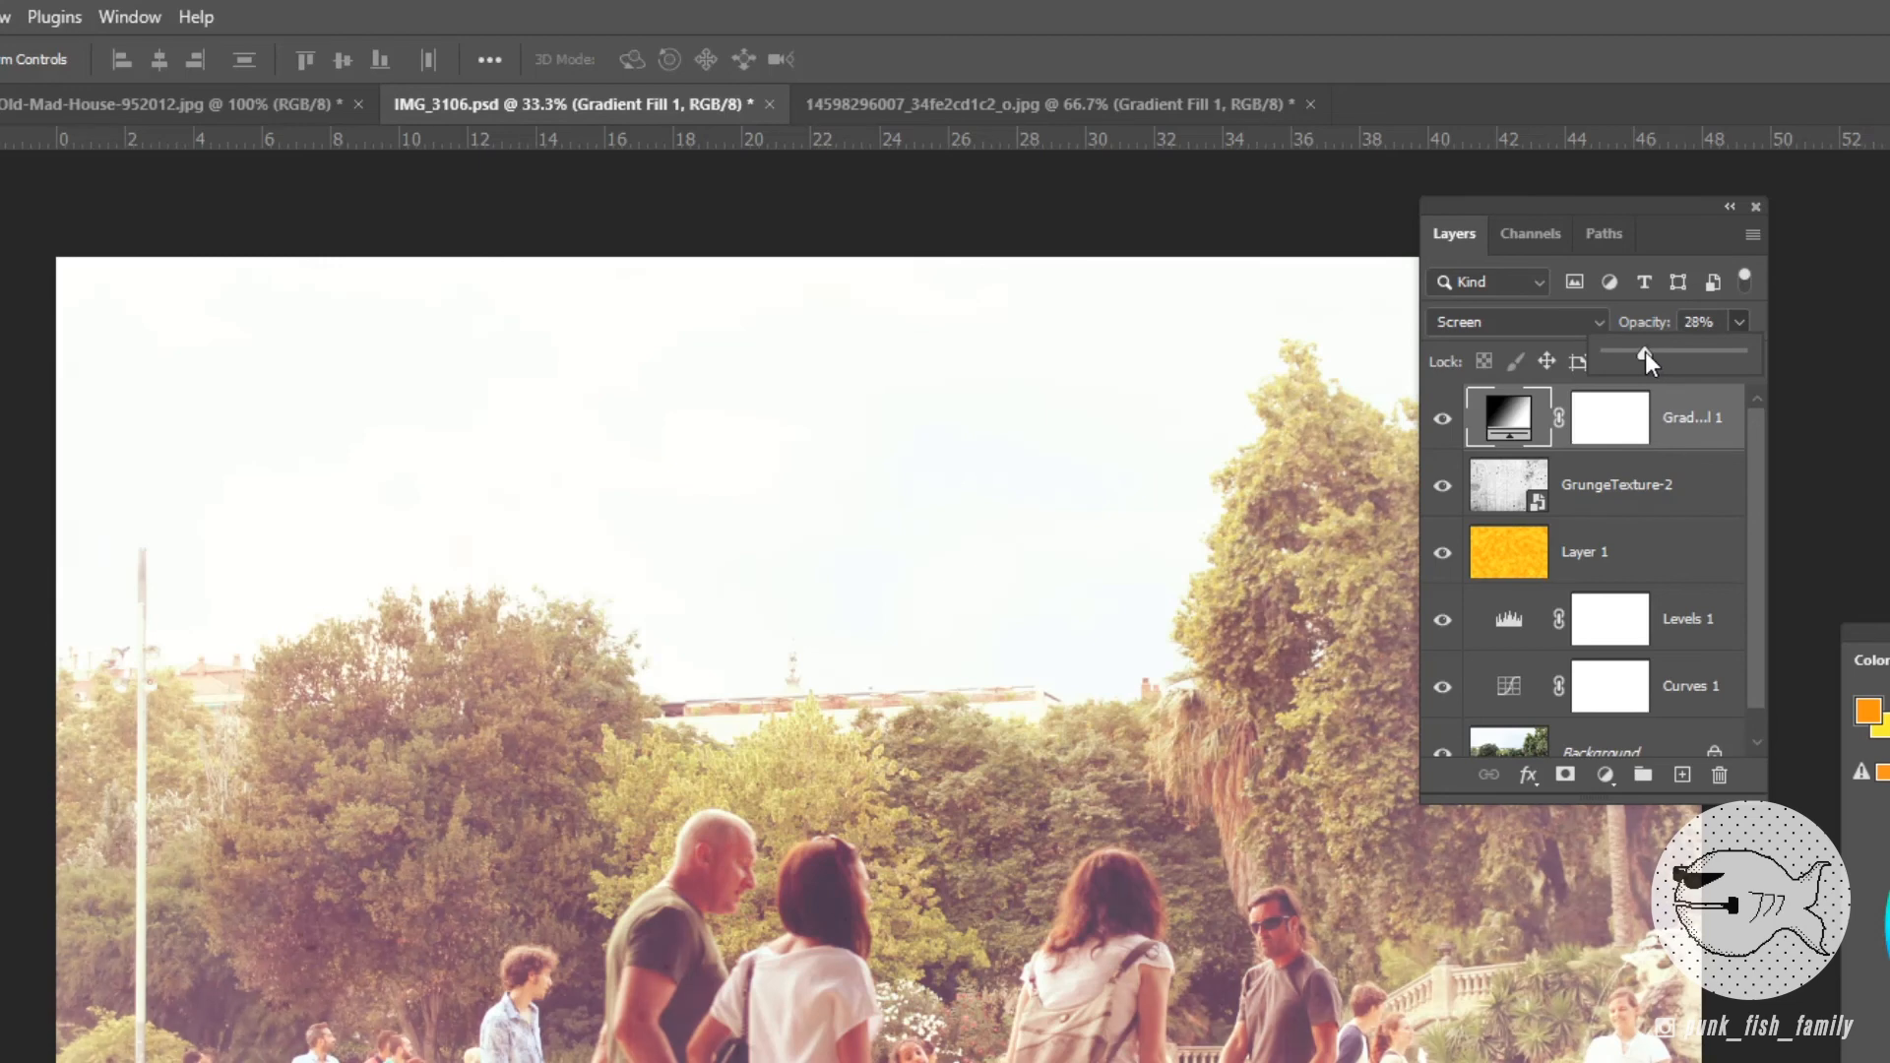
left_click(1441, 423)
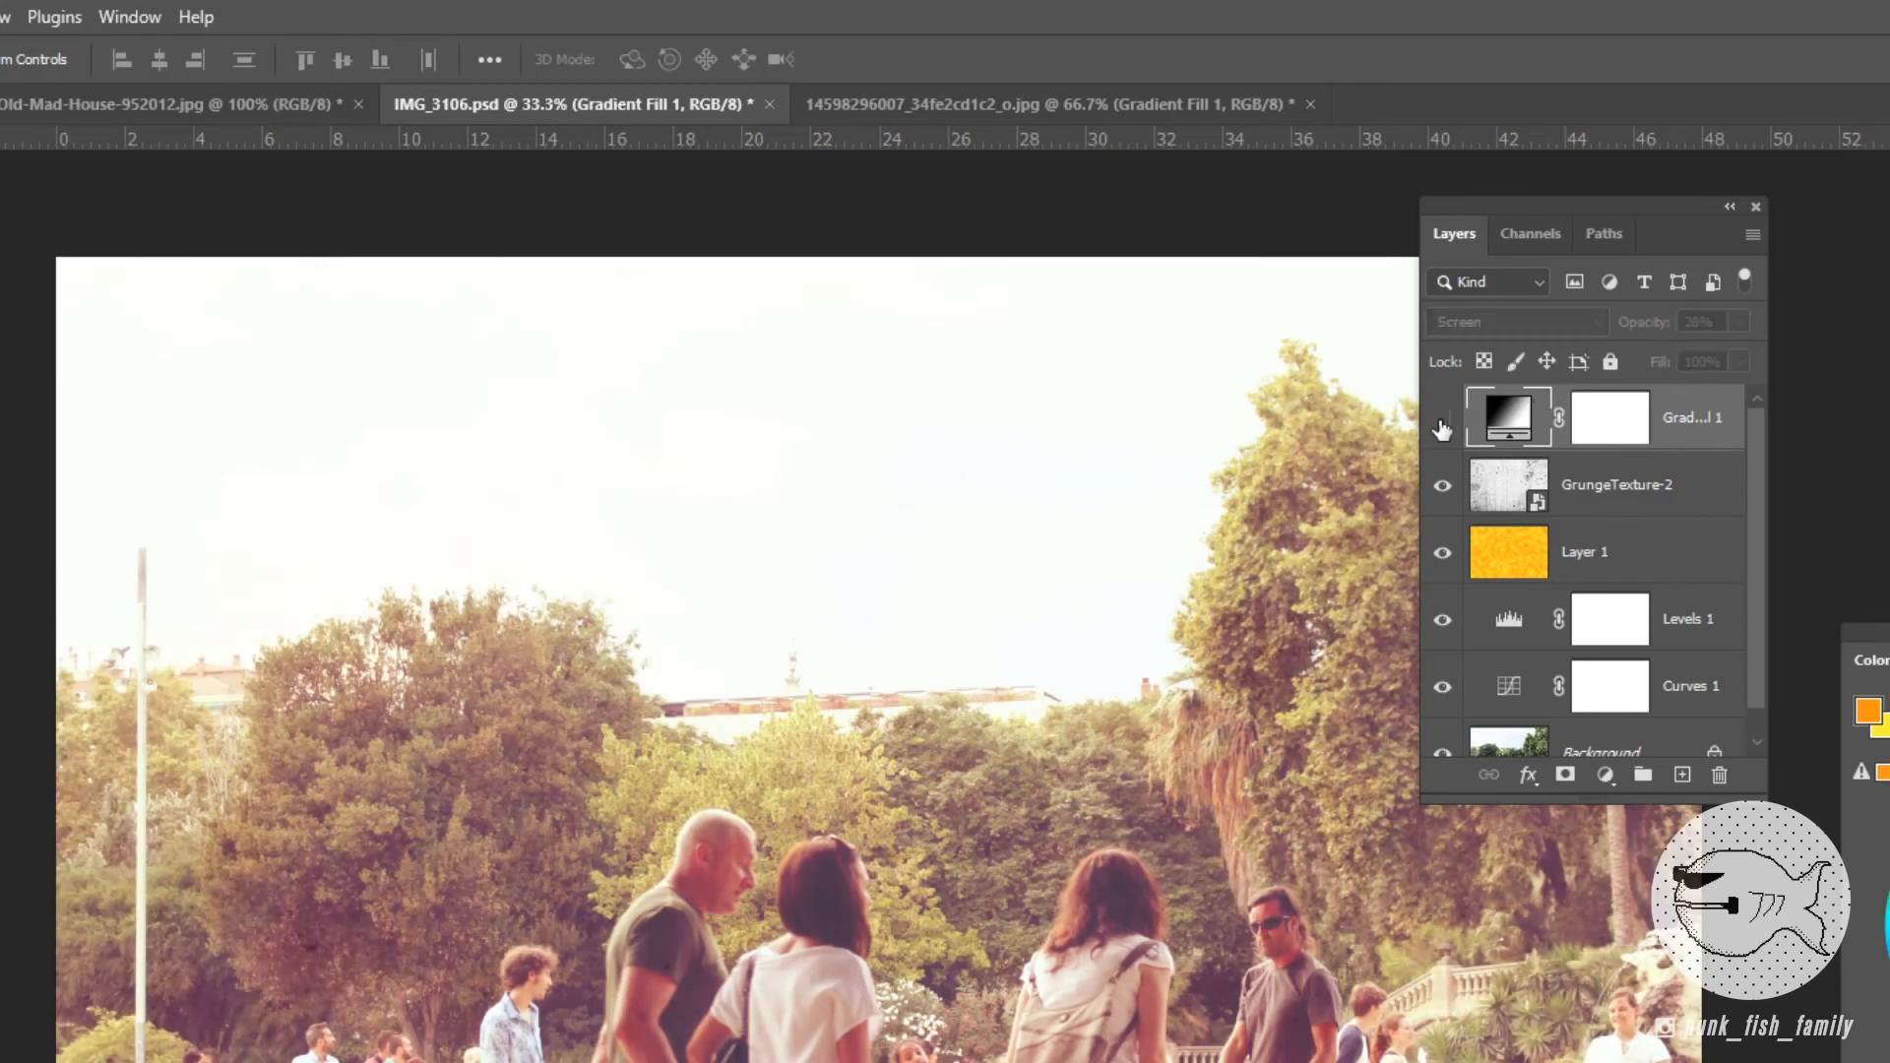
left_click(1441, 423)
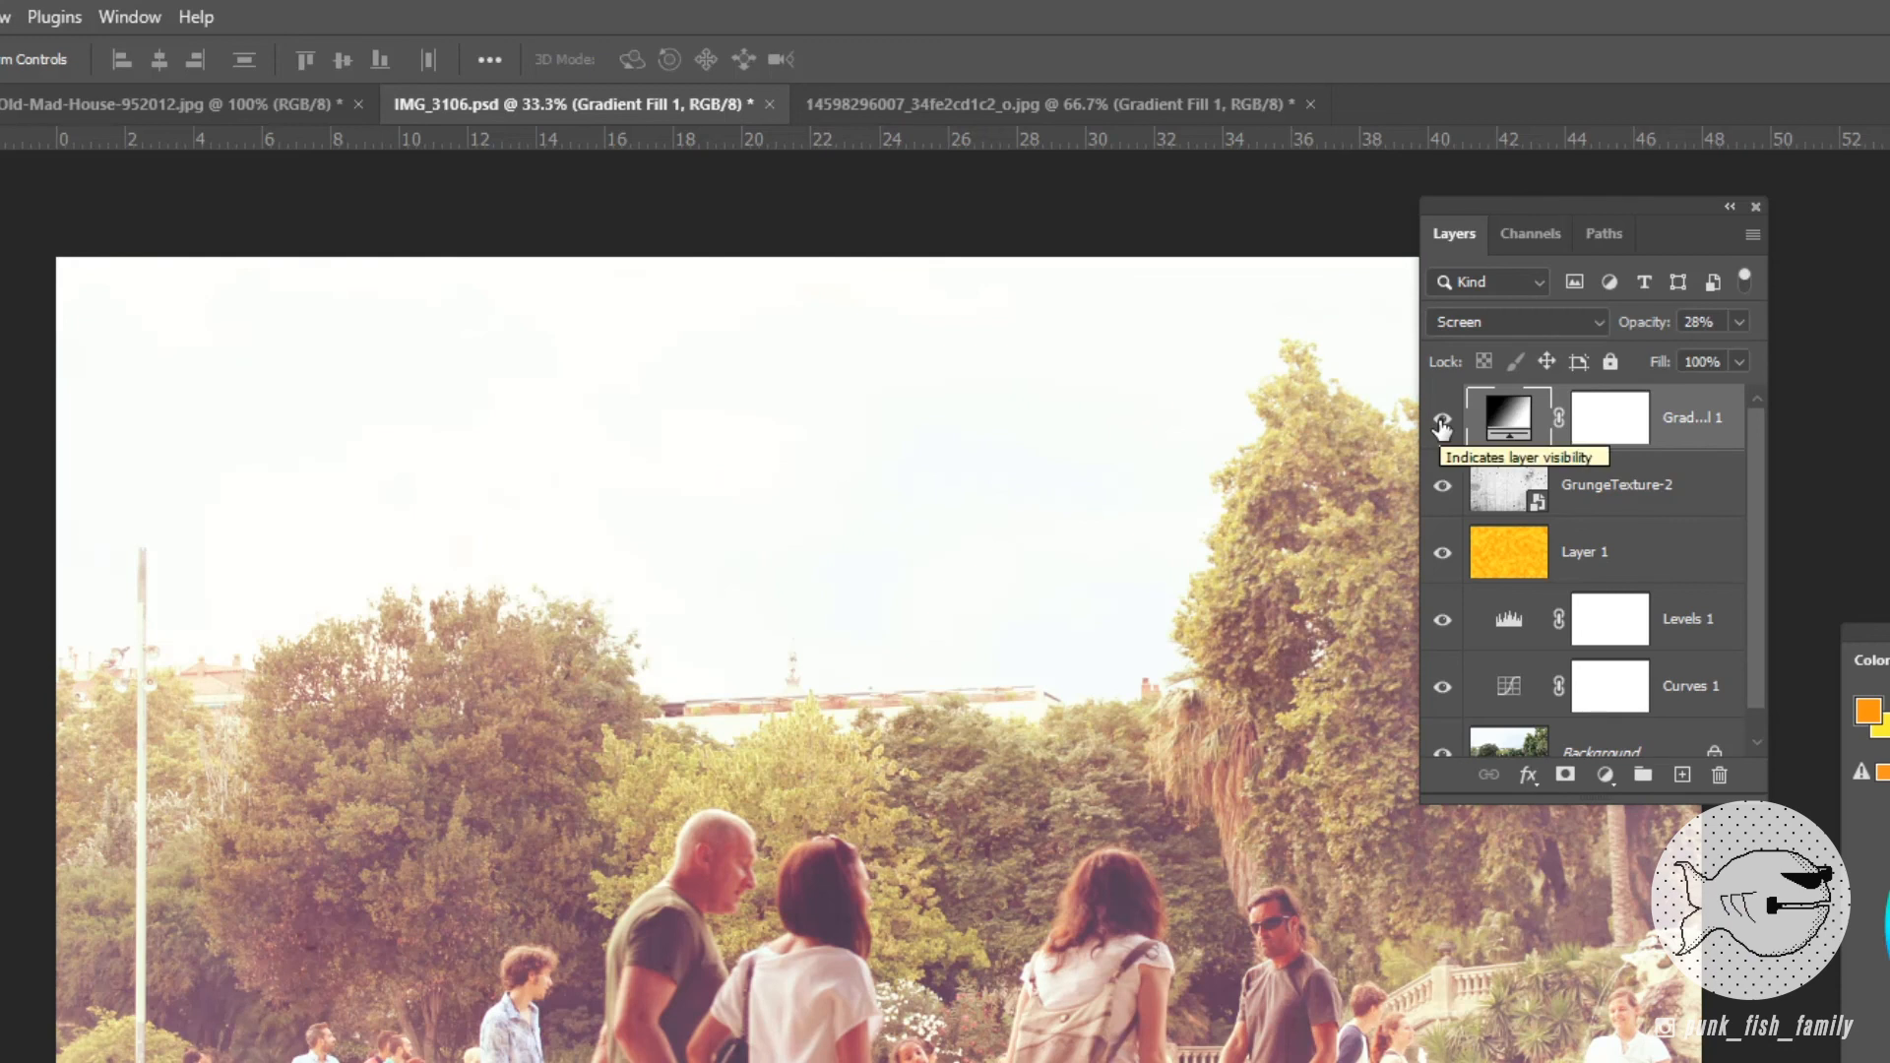
Try the gradient fill reversed with Multiply blend mode, and return the layer to Screen.
double_click(1513, 426)
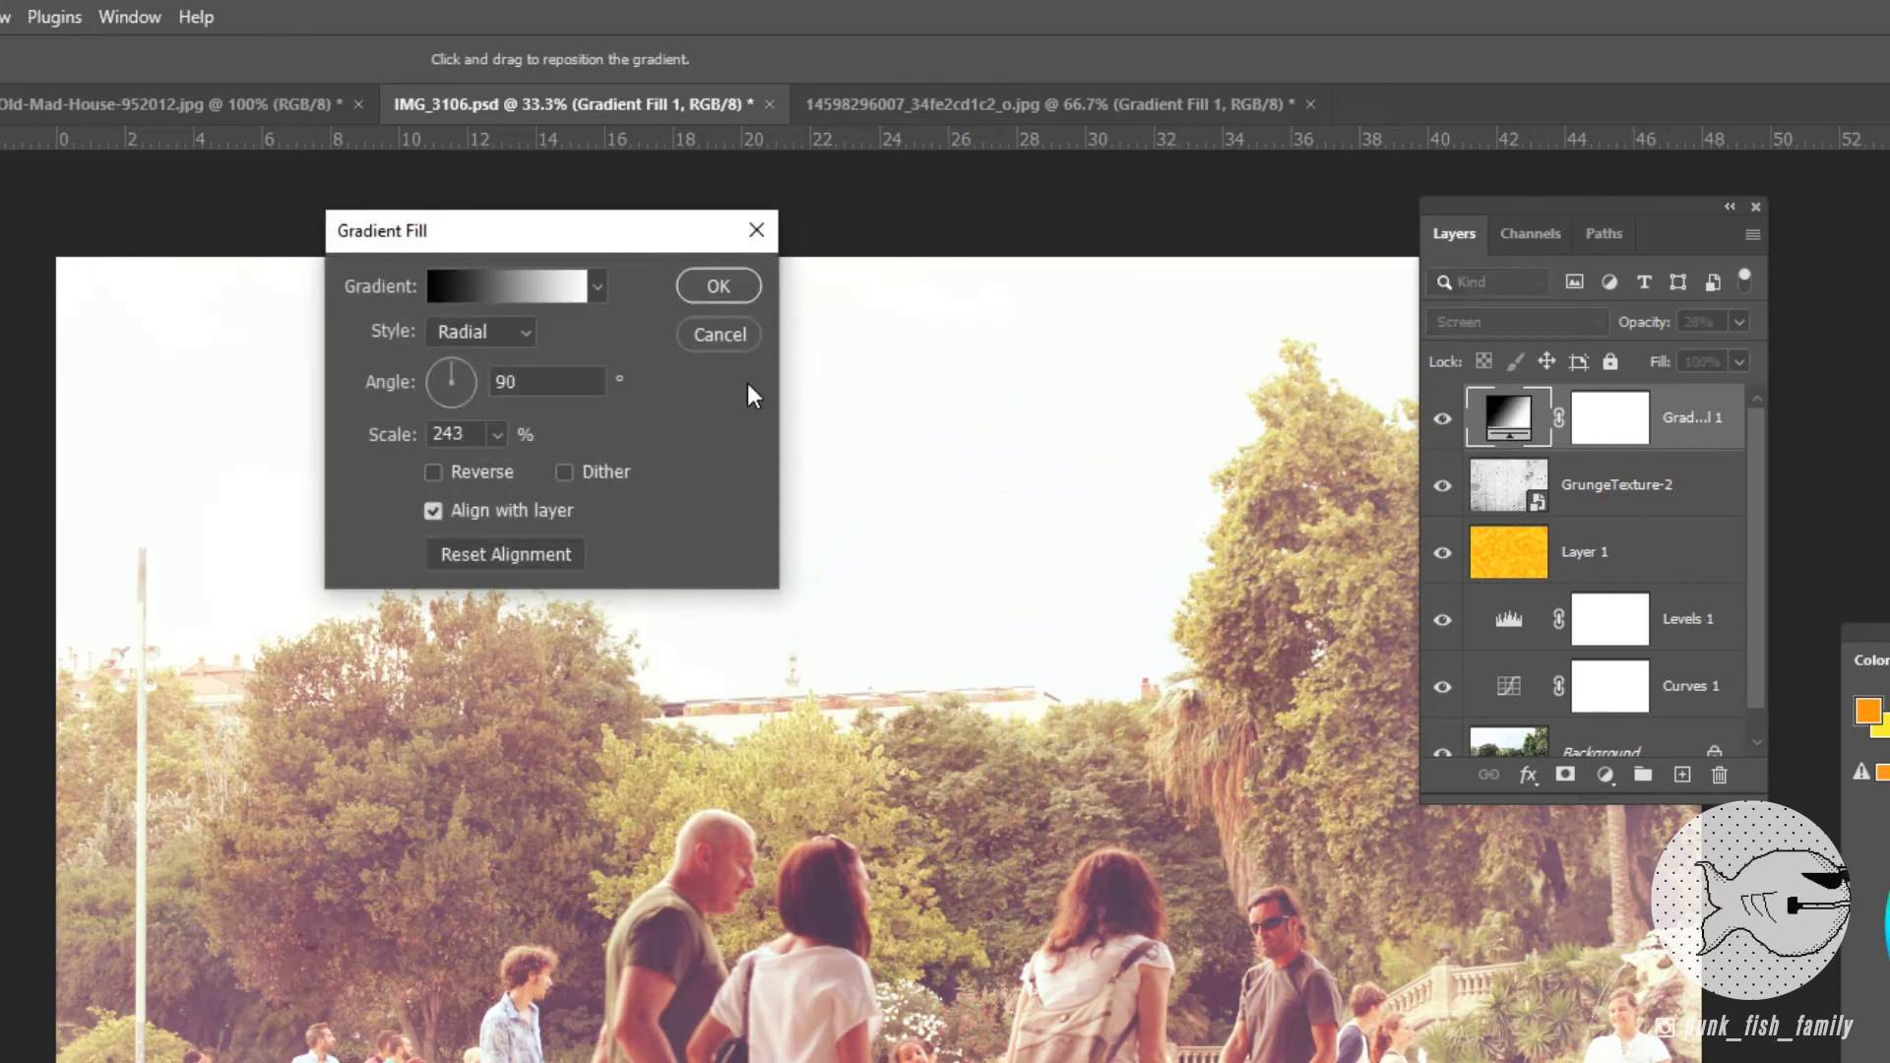
left_click(434, 471)
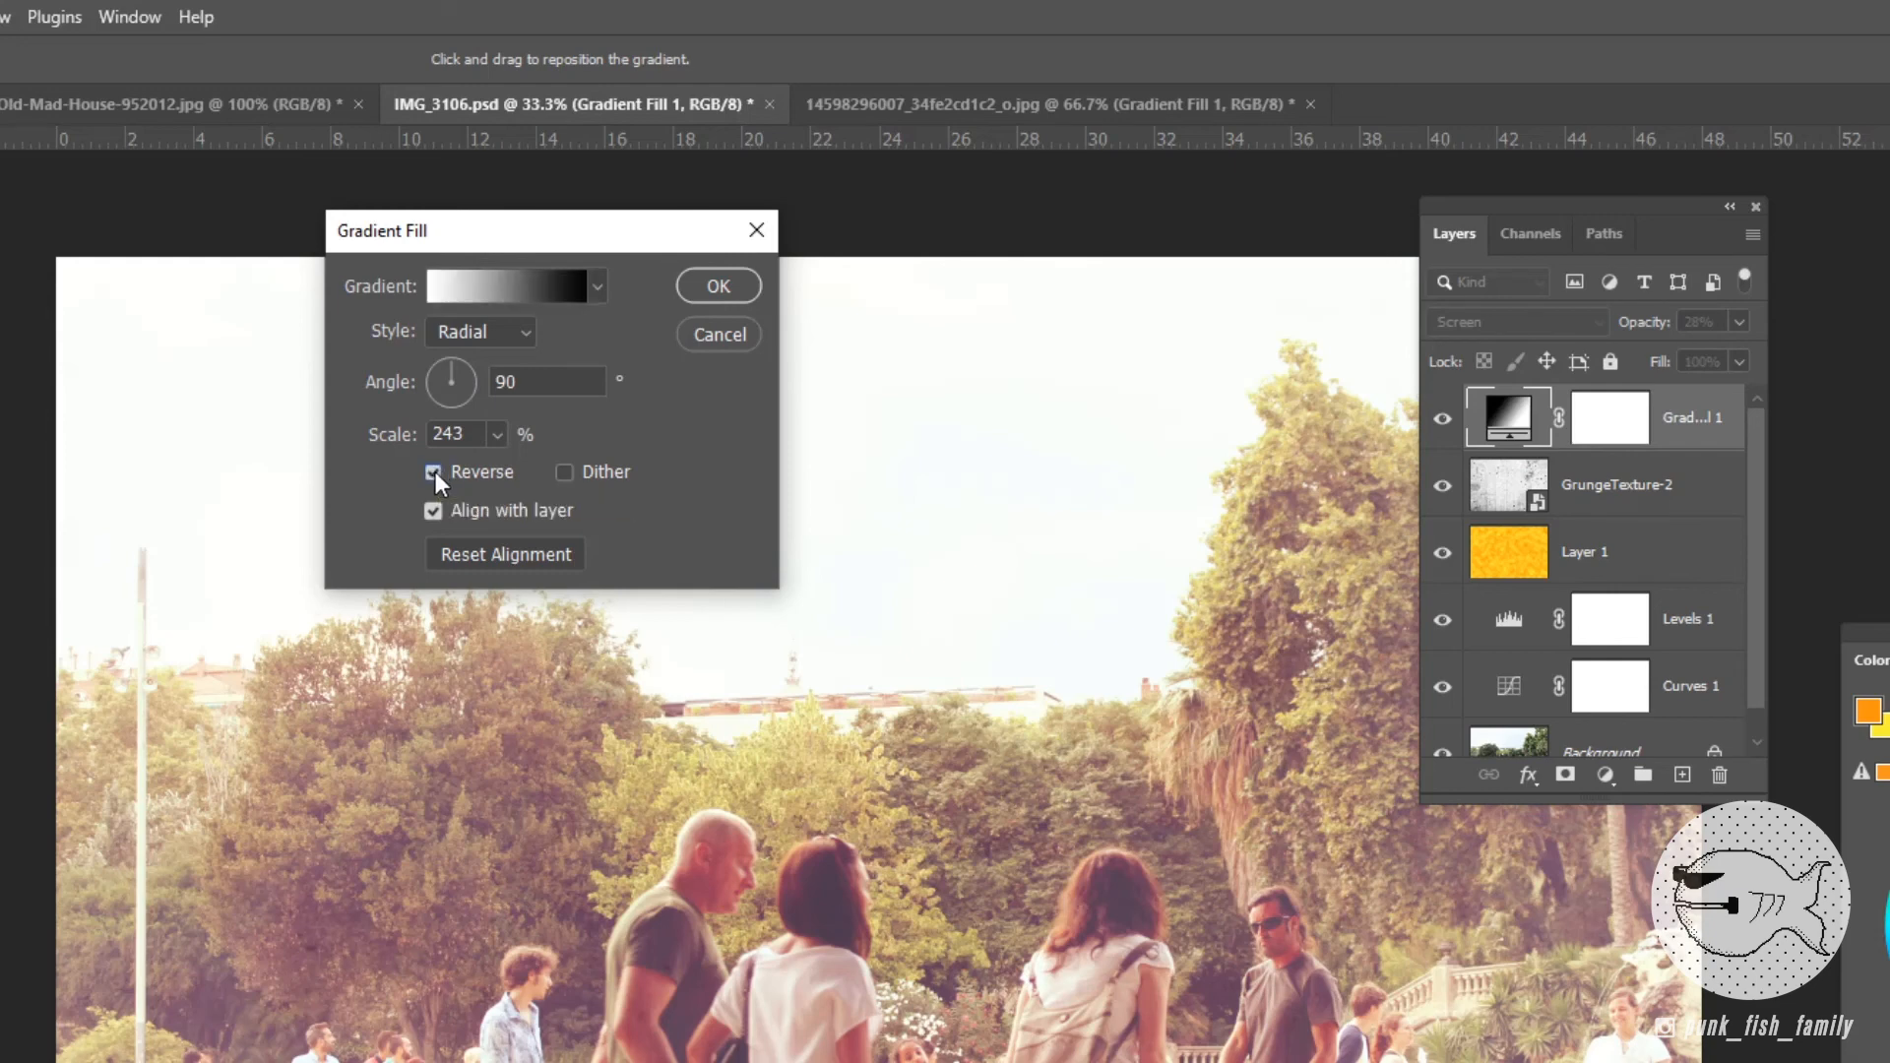
left_click(720, 285)
left_click(1505, 320)
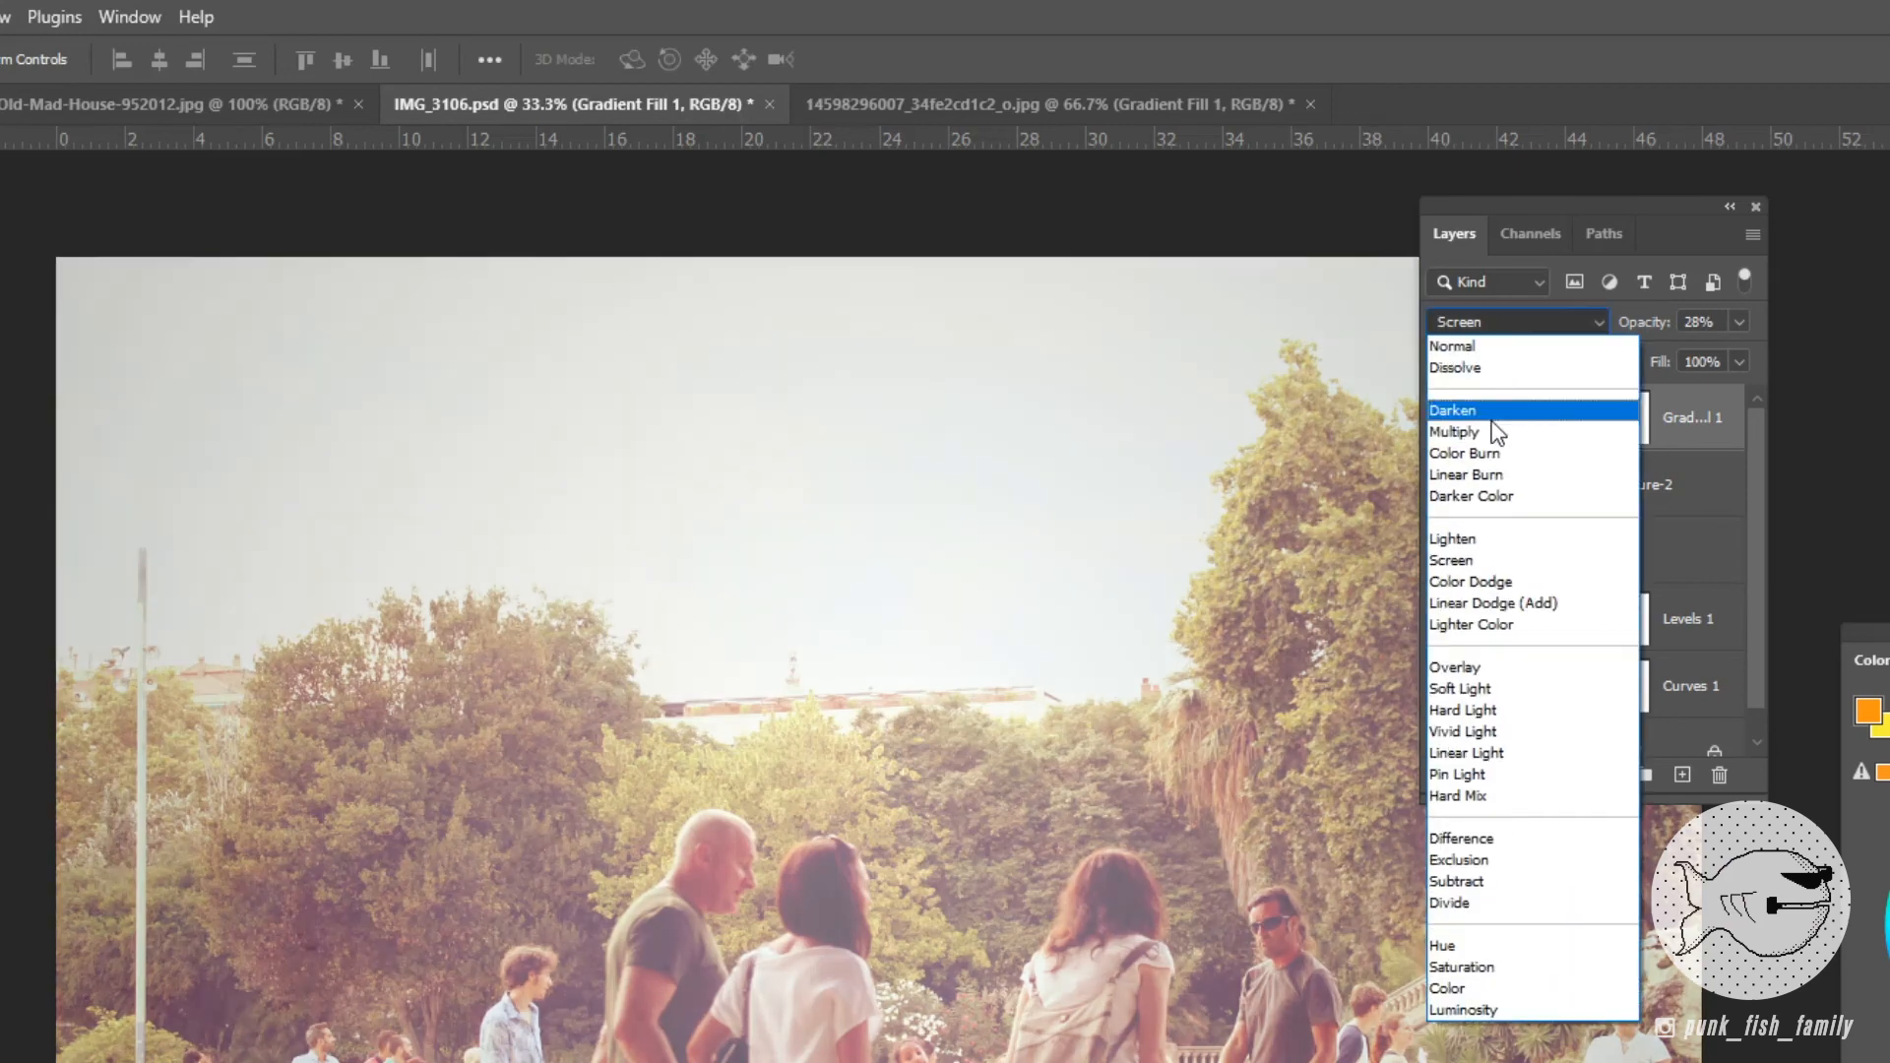
left_click(1486, 429)
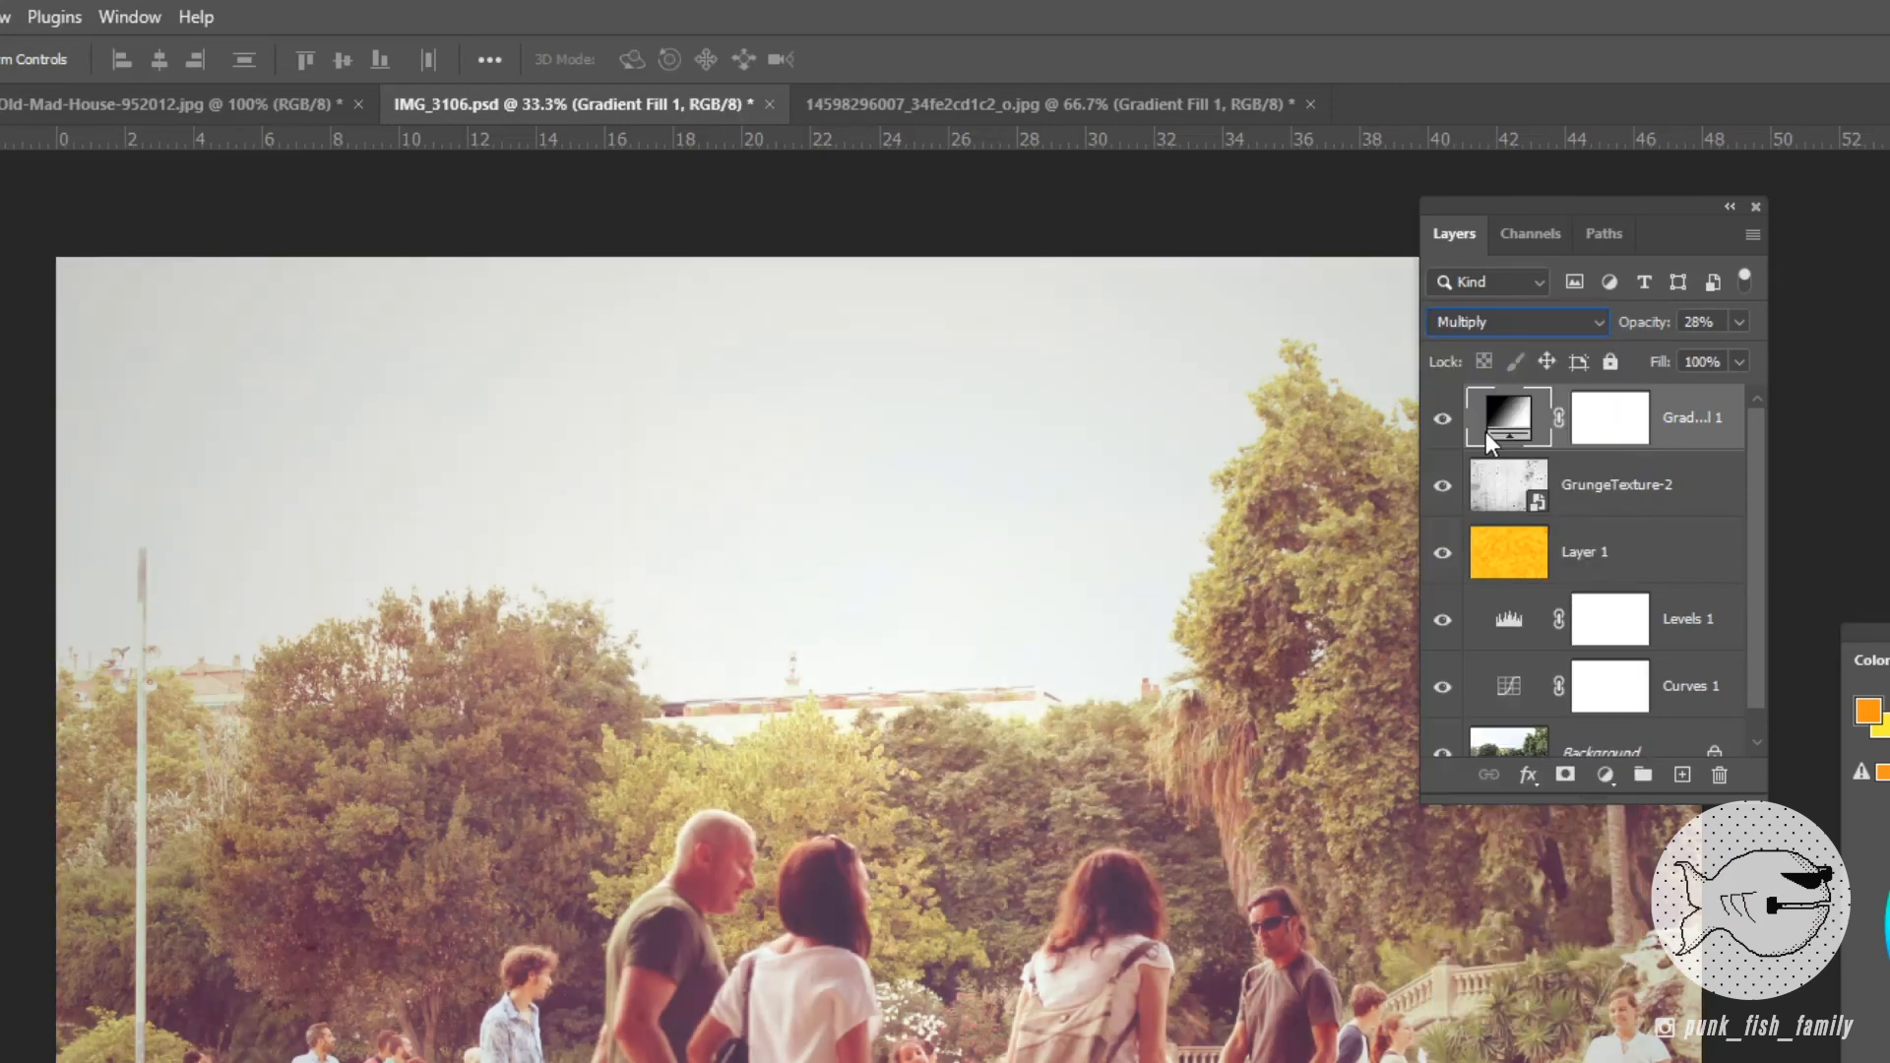
left_click(1512, 325)
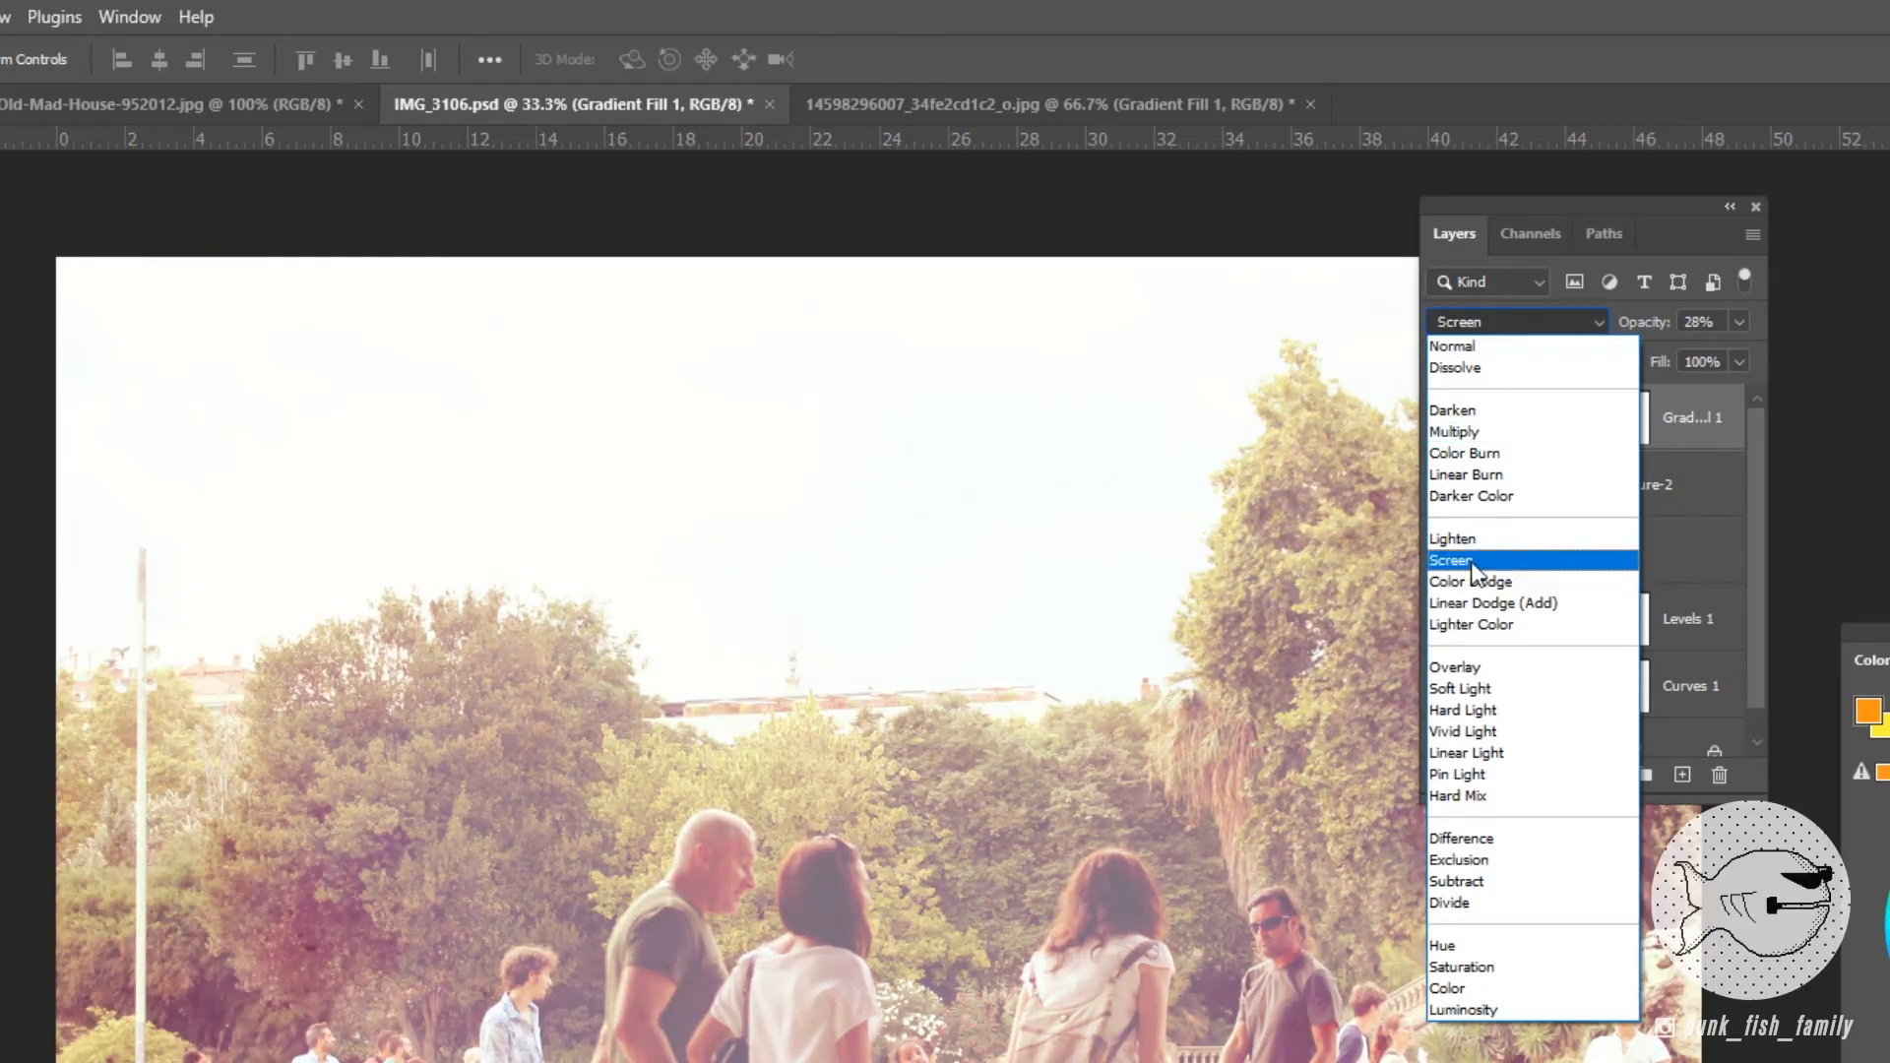
left_click(1457, 560)
Turn off Reverse for the gradient fill, set its scale to 221%, and apply the settings.
double_click(1522, 405)
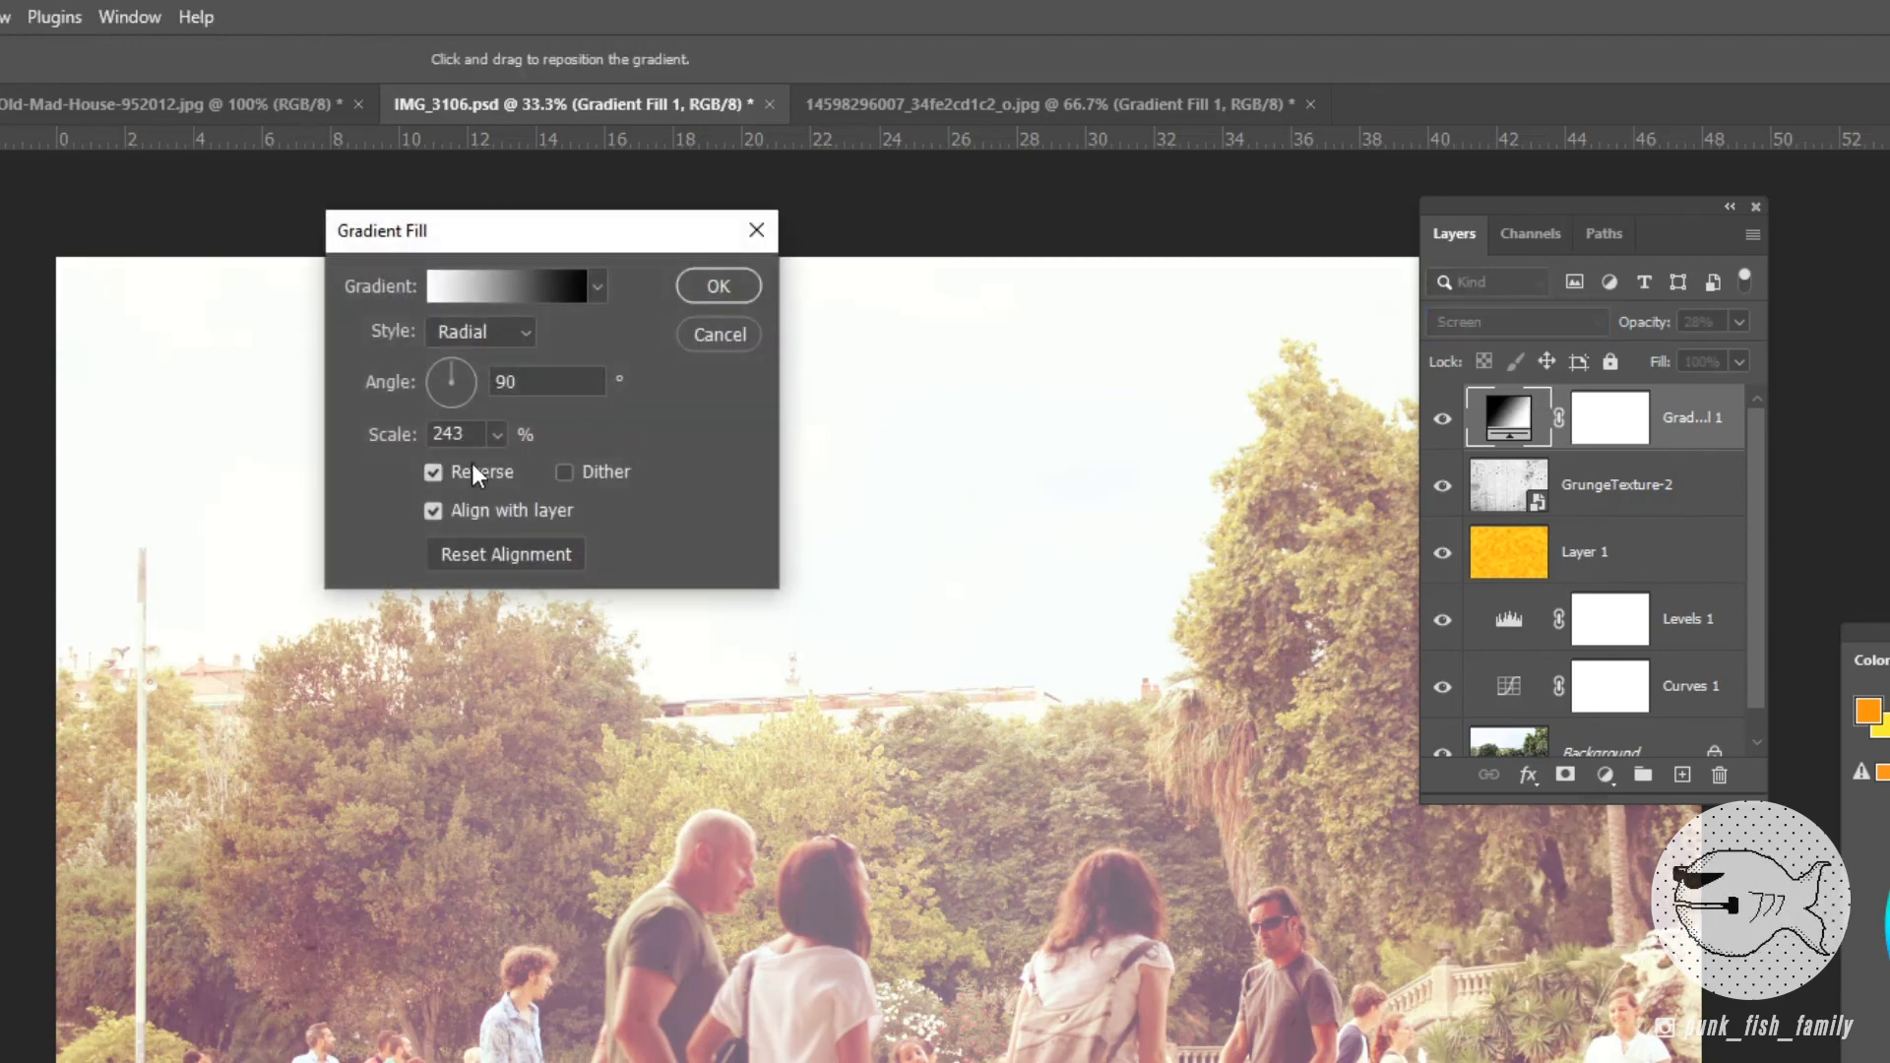
left_click(434, 472)
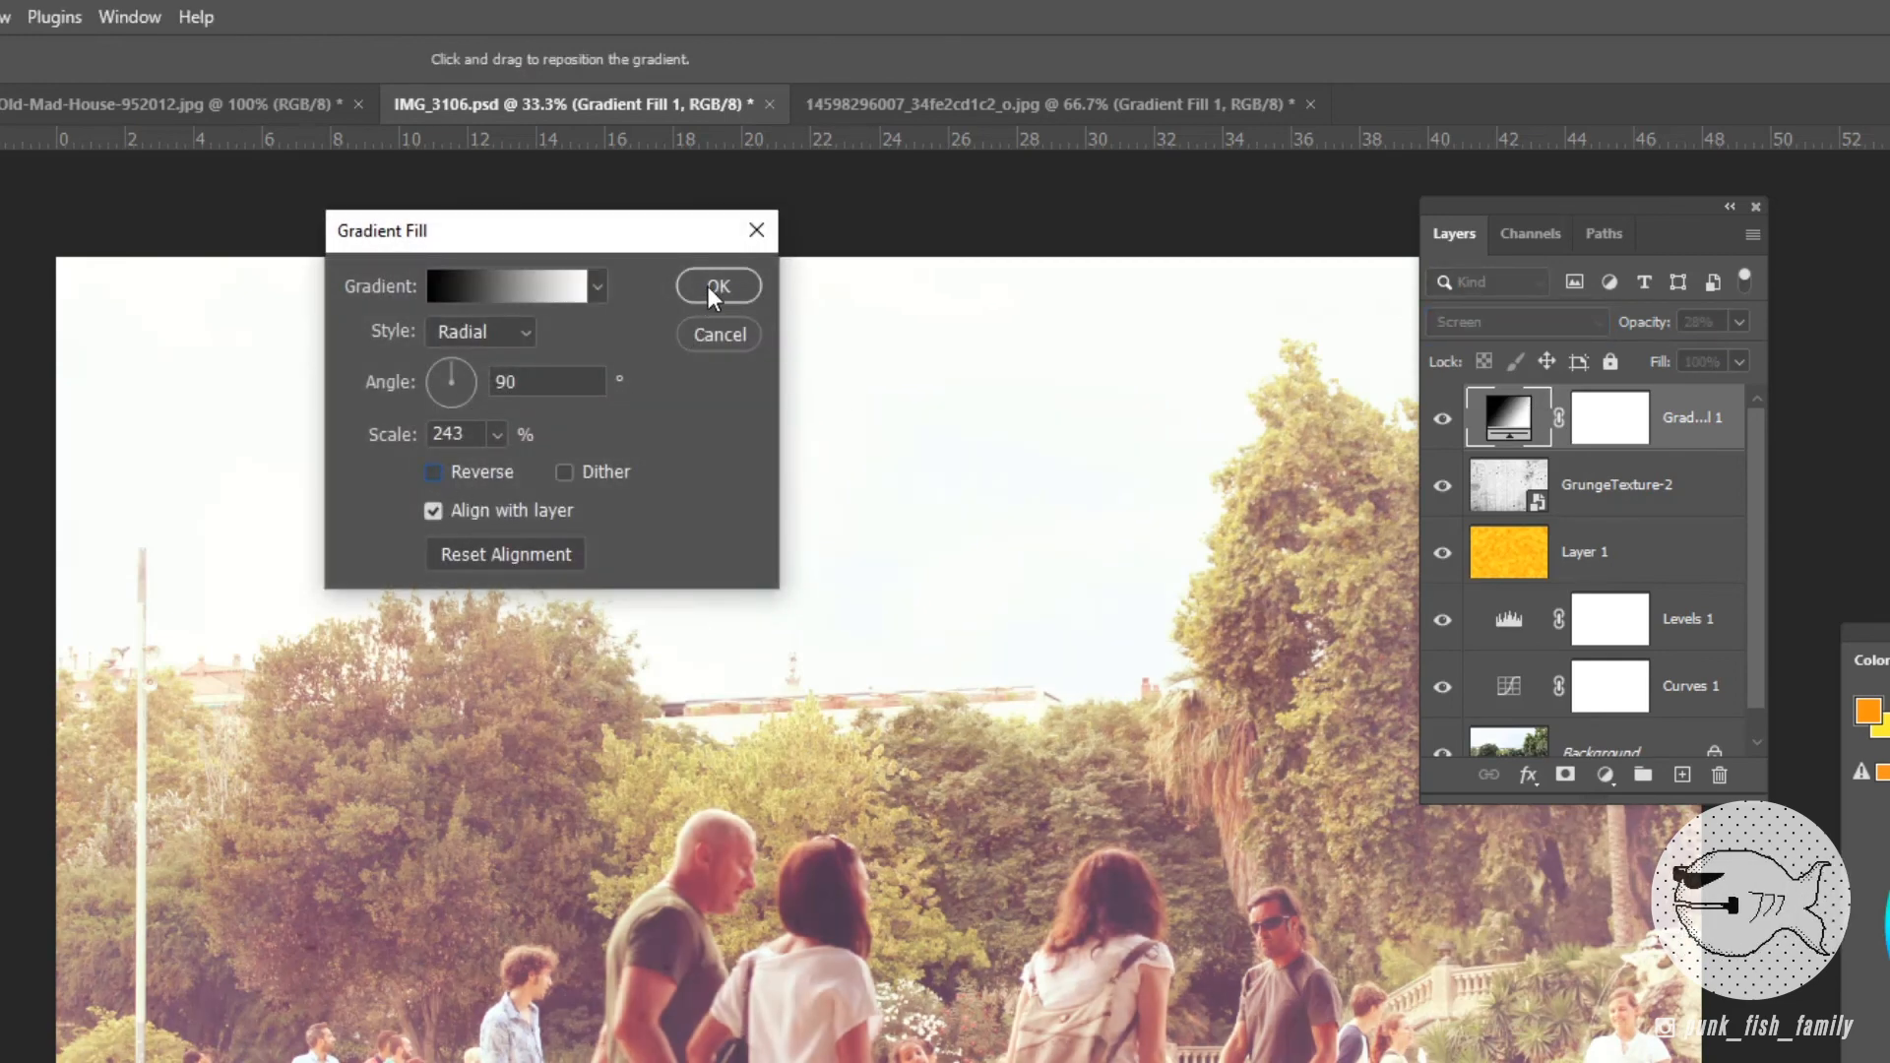
left_click(495, 434)
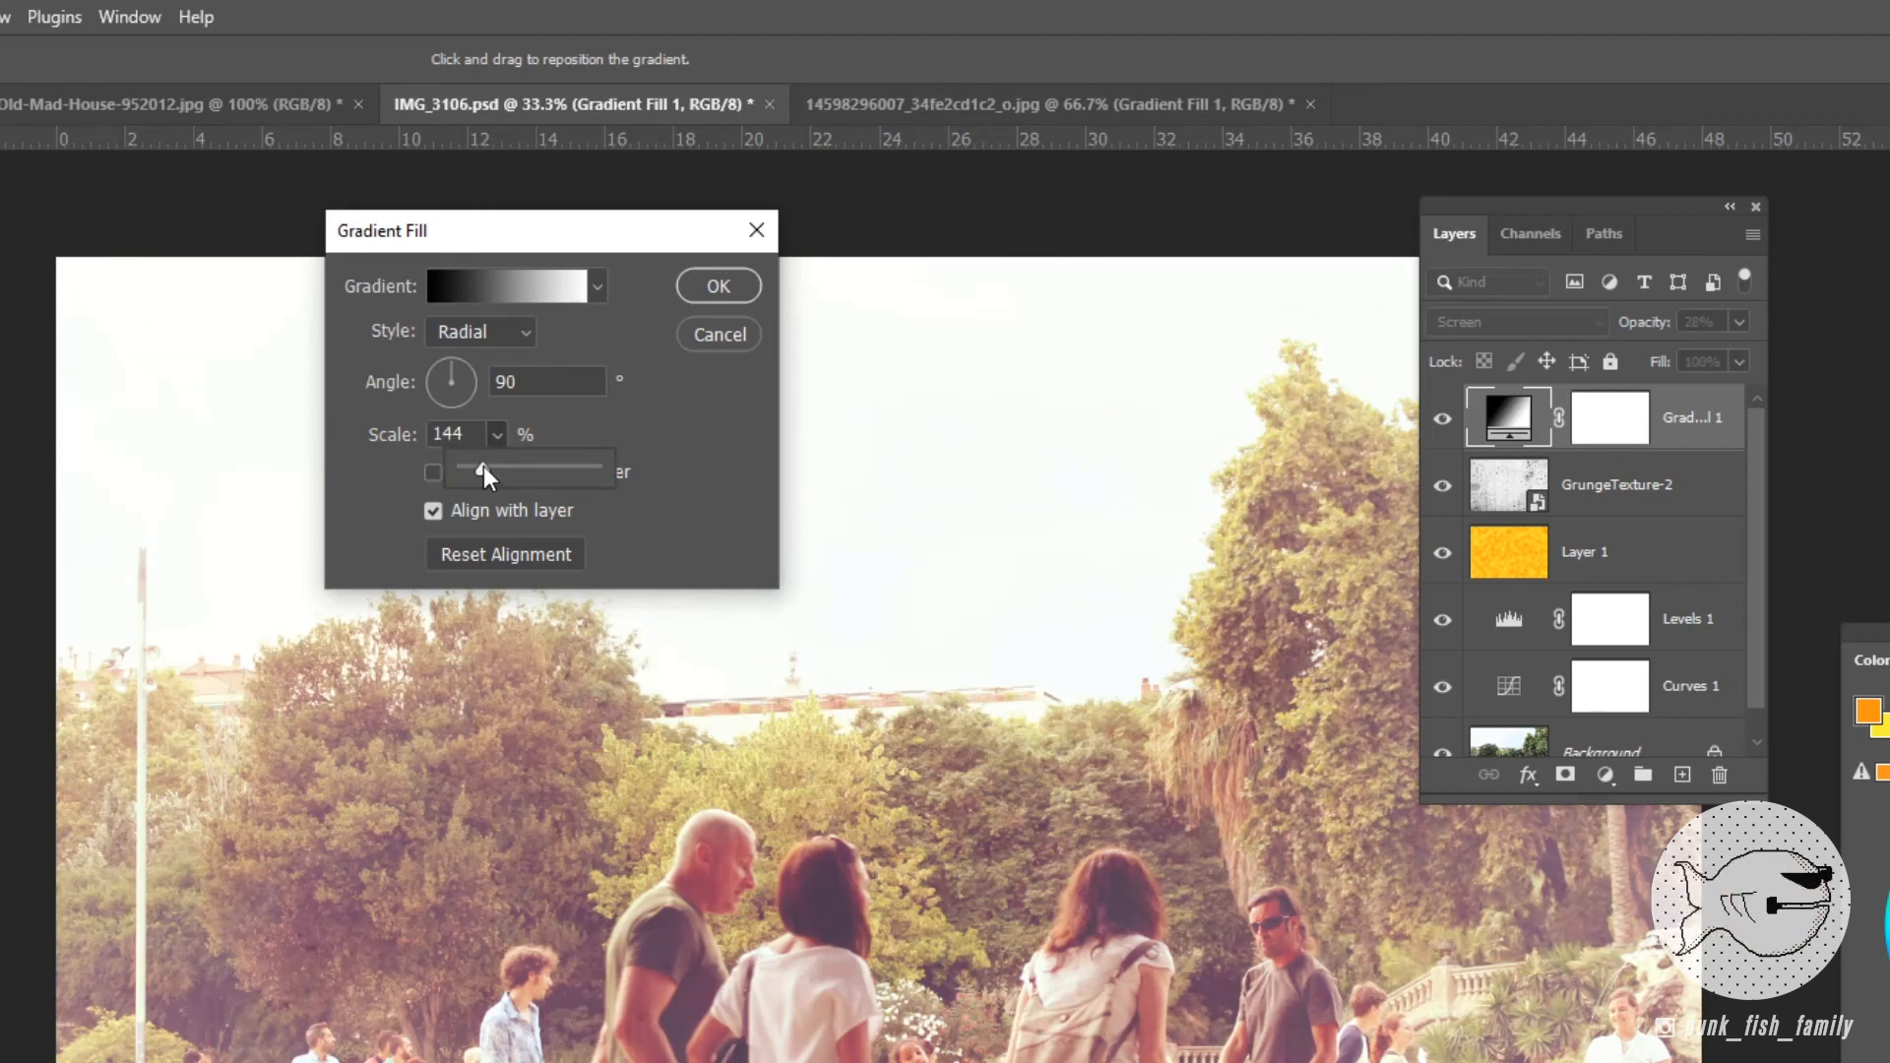
left_click_drag(484, 470, 492, 470)
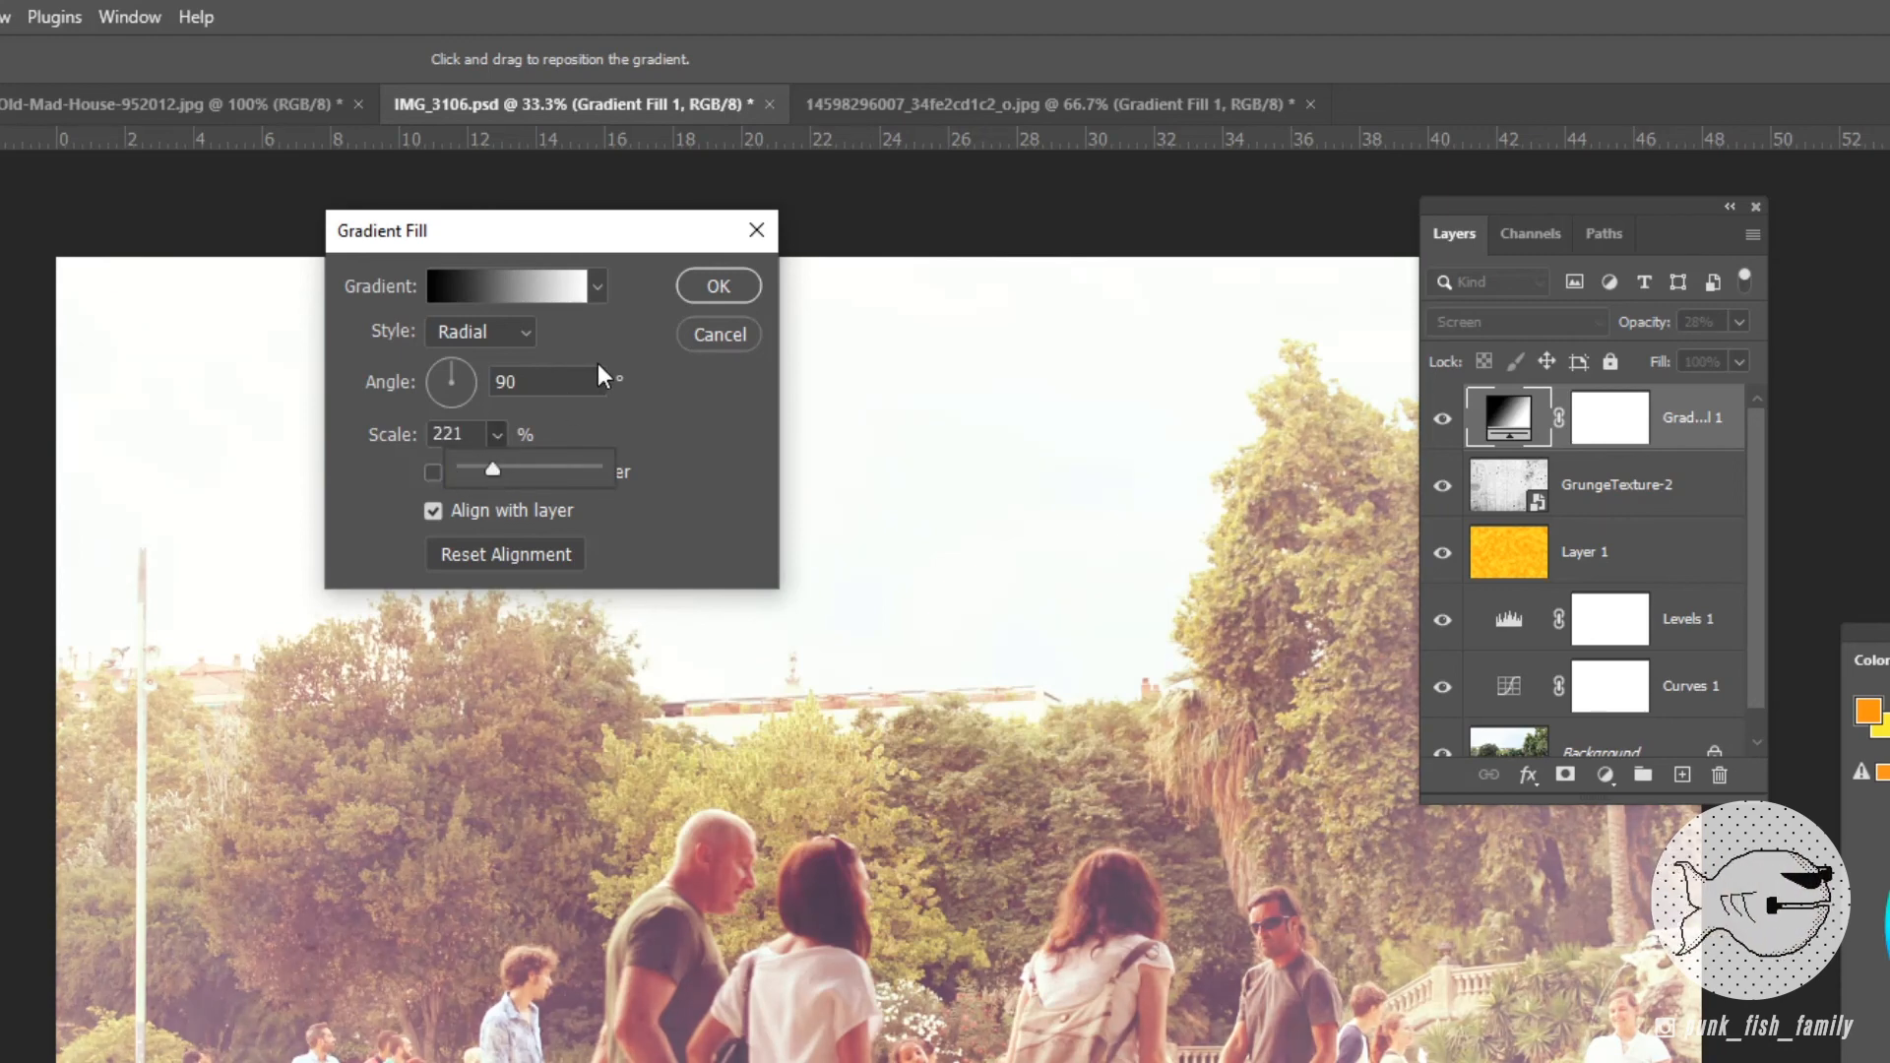
left_click(715, 283)
left_click(717, 285)
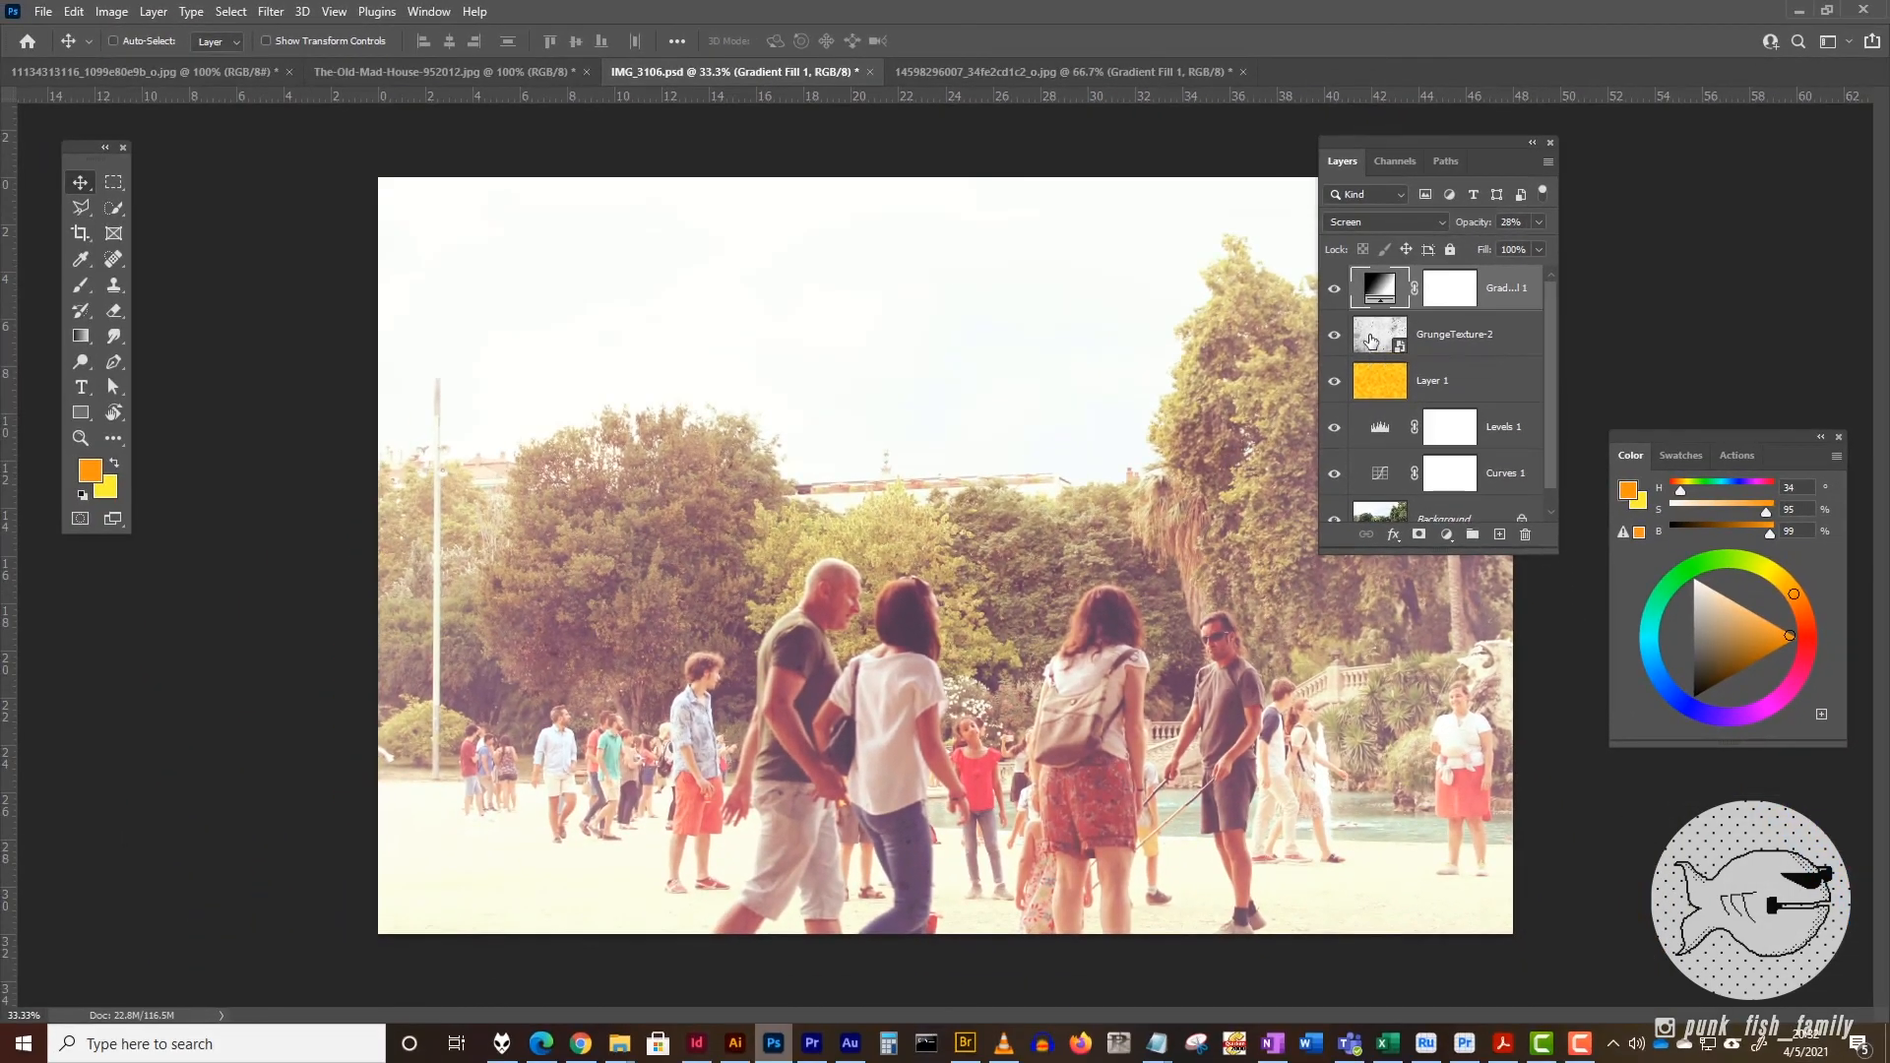
Review the GrungeTexture-2 and orange Layer 1 layers, toggling Layer 1's visibility to compare its effect on the photo.
left_click(1496, 495)
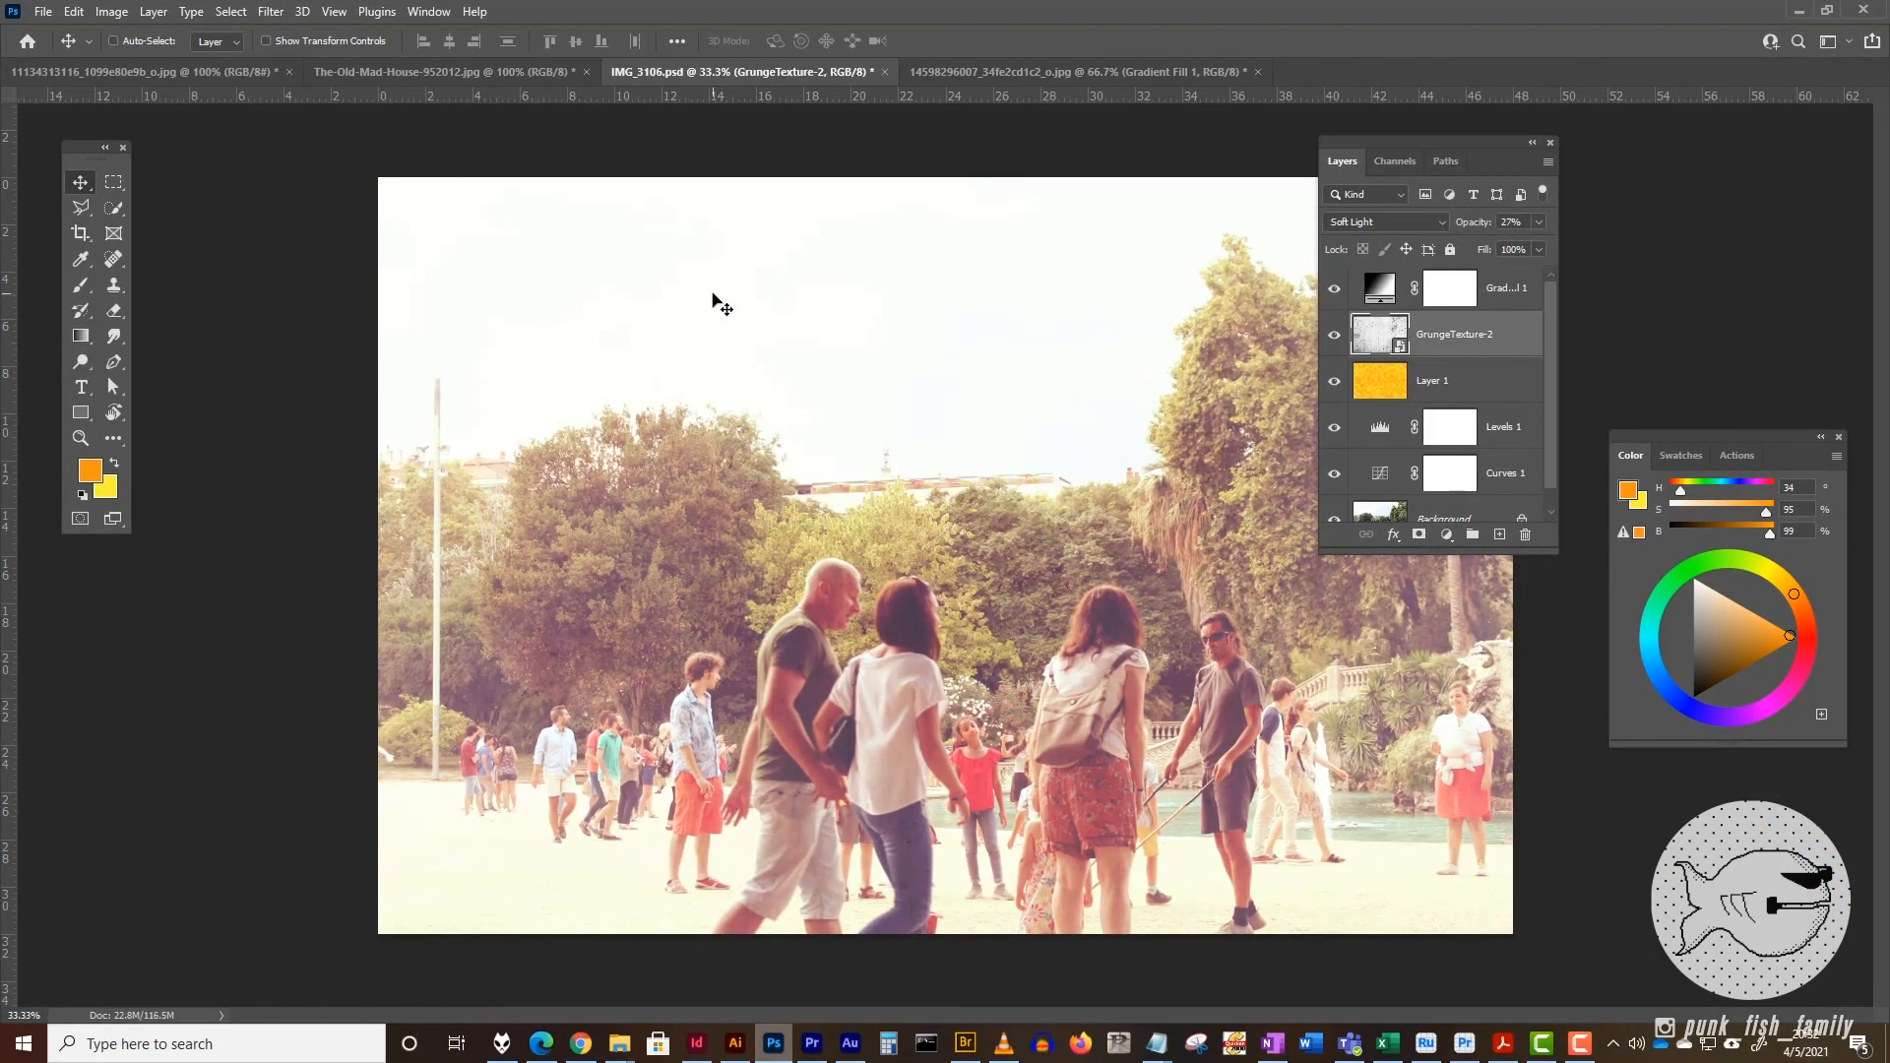
left_click(1375, 394)
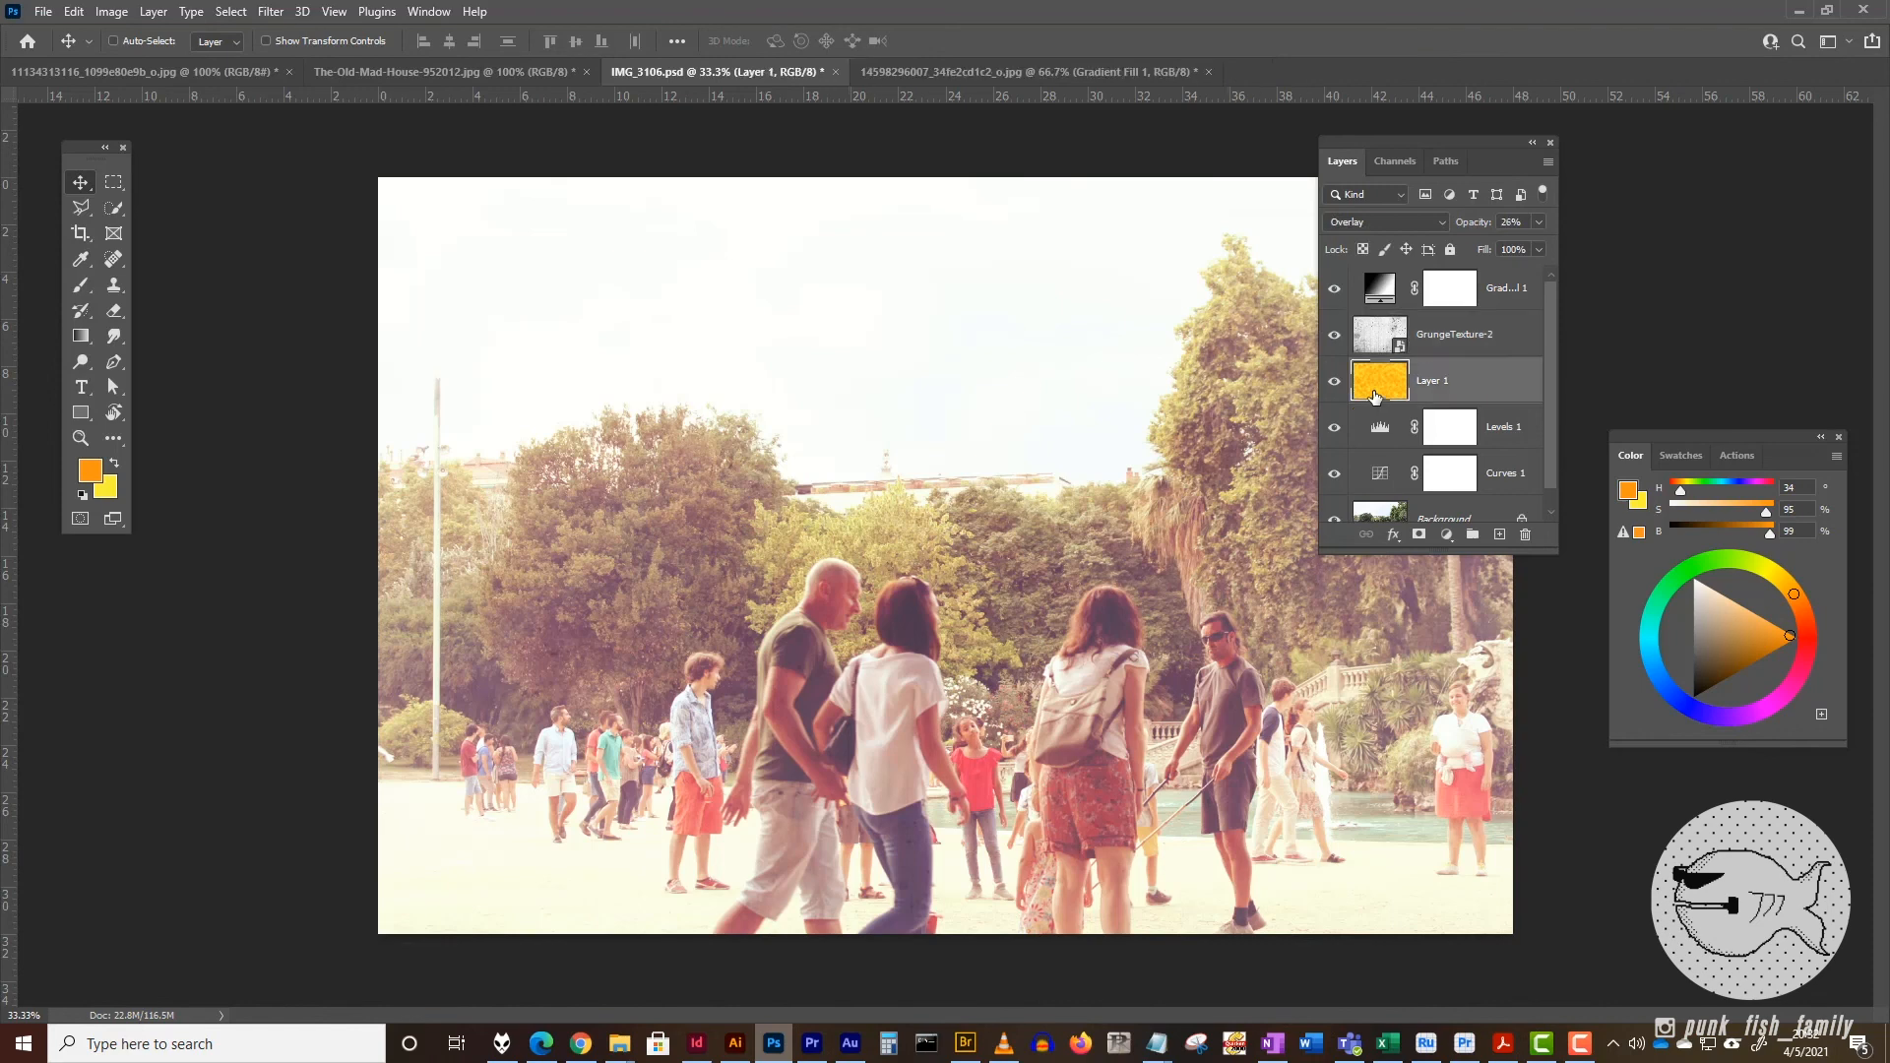
left_click(1335, 383)
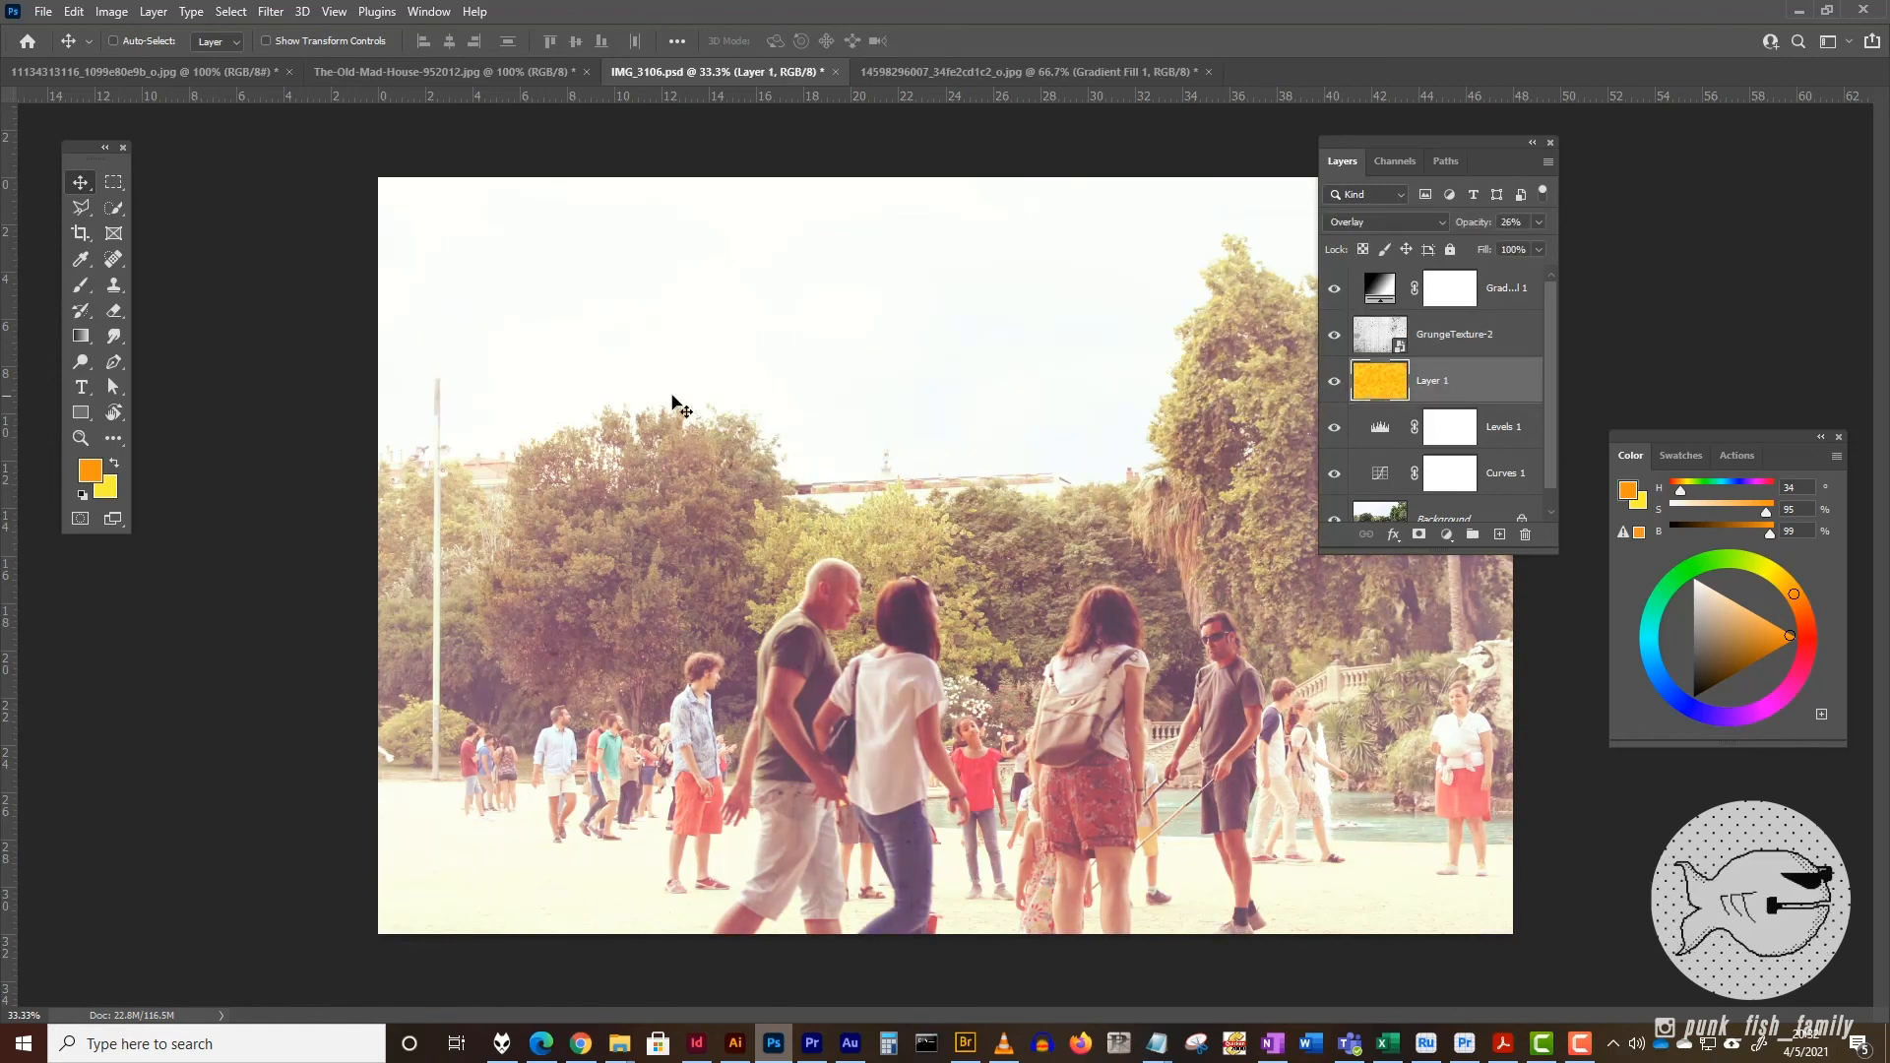
Set the Levels 1 adjustment's black output level to 29 and collapse its properties.
double_click(1380, 431)
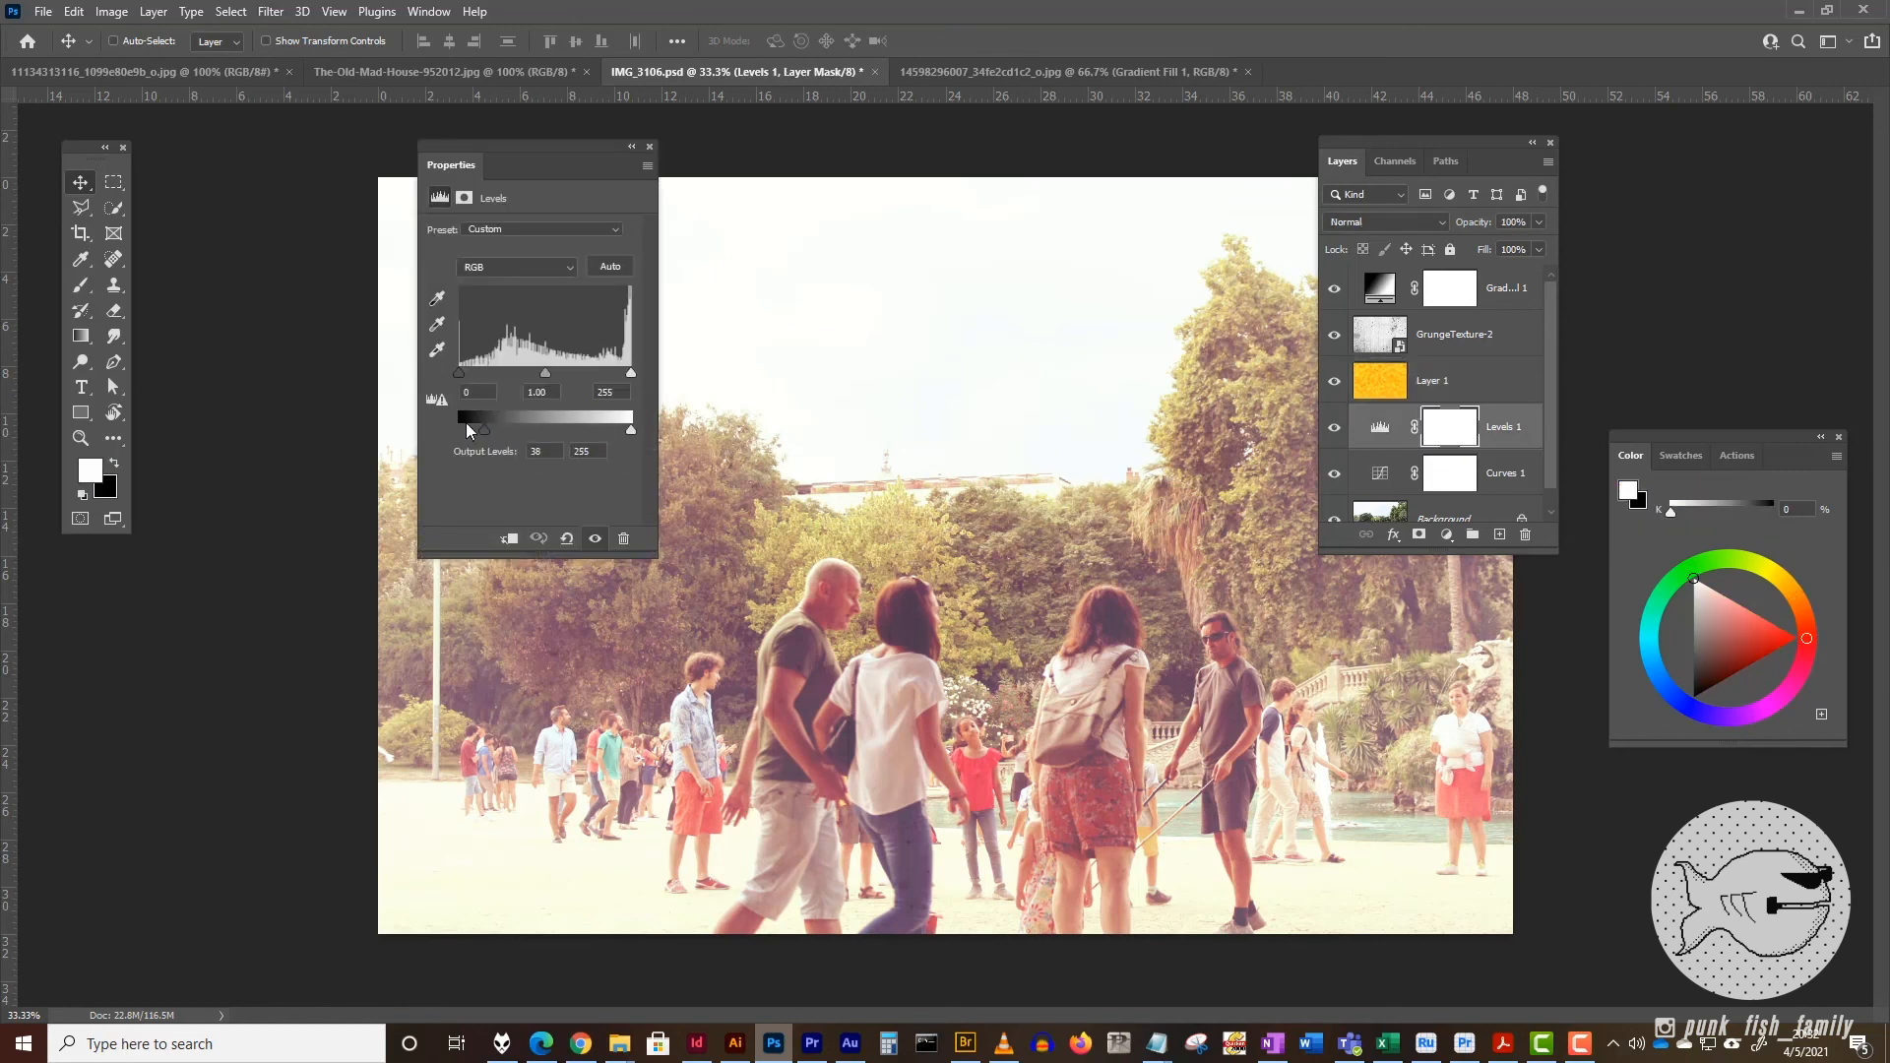
left_click_drag(467, 425, 480, 431)
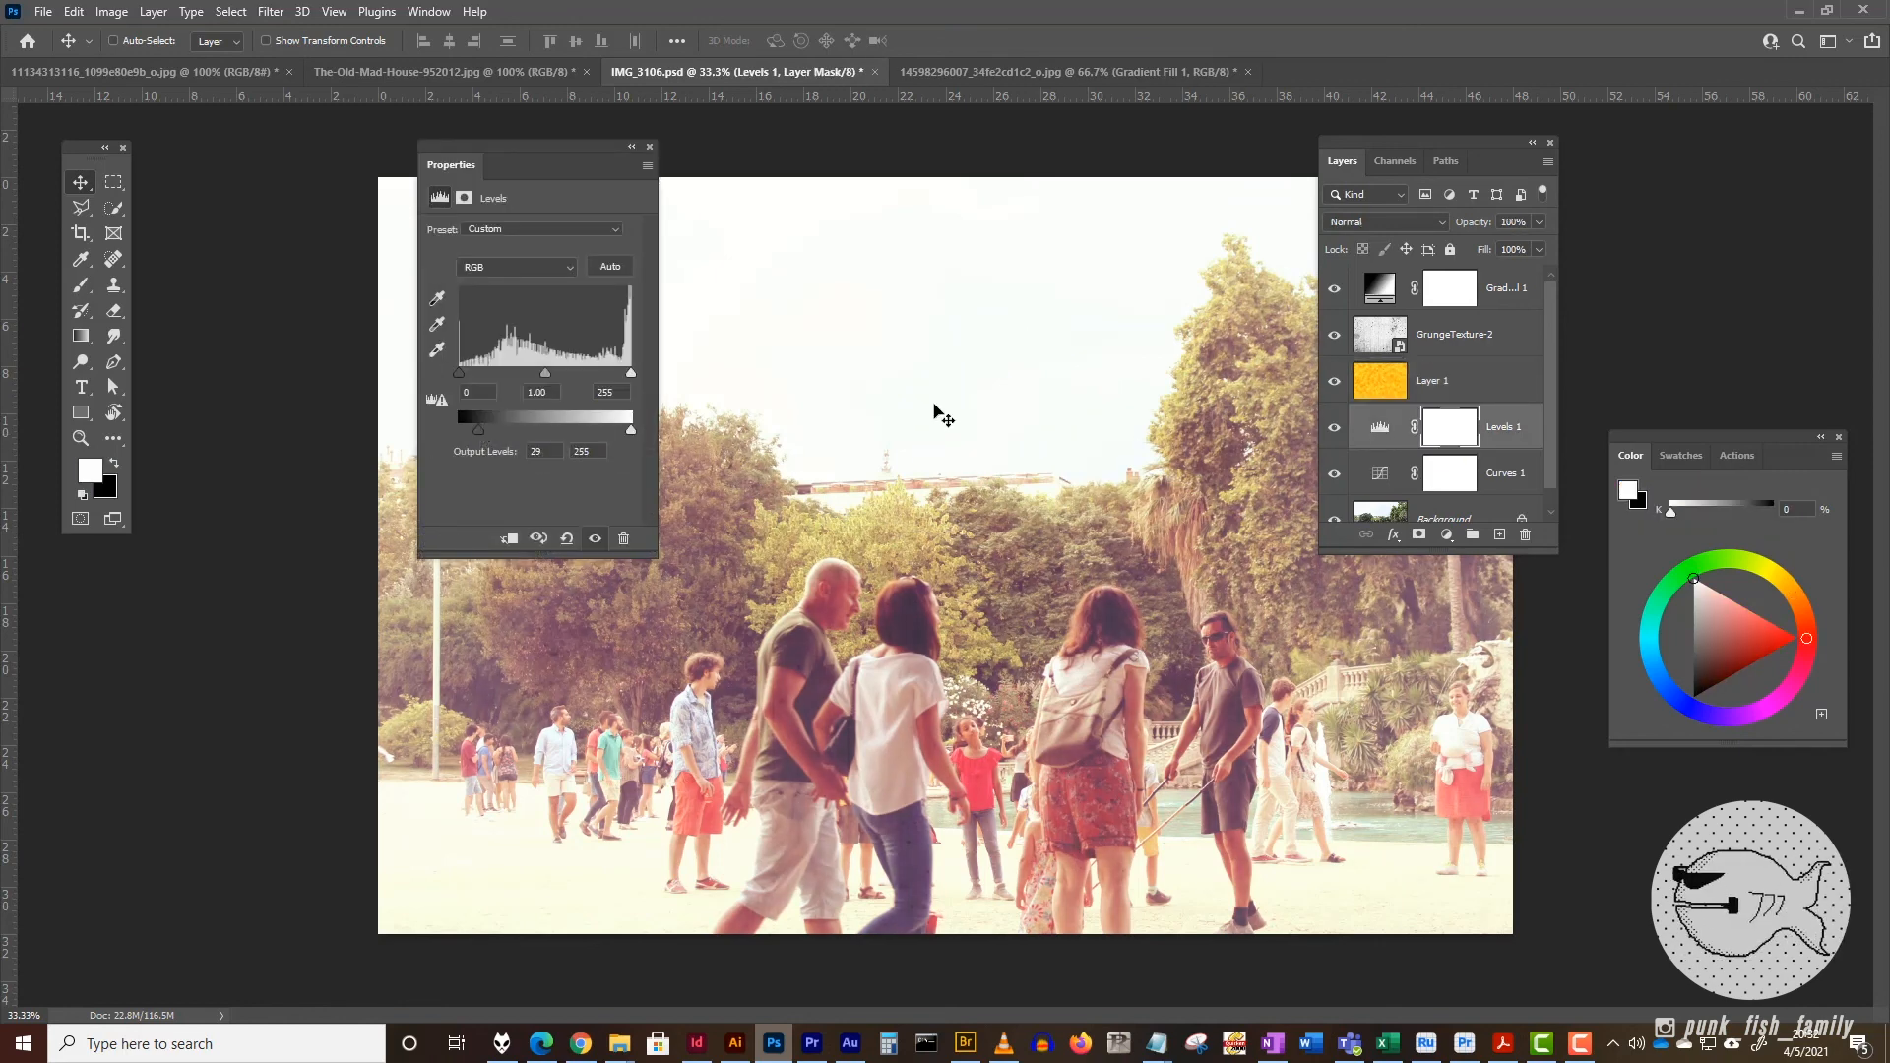
left_click(635, 149)
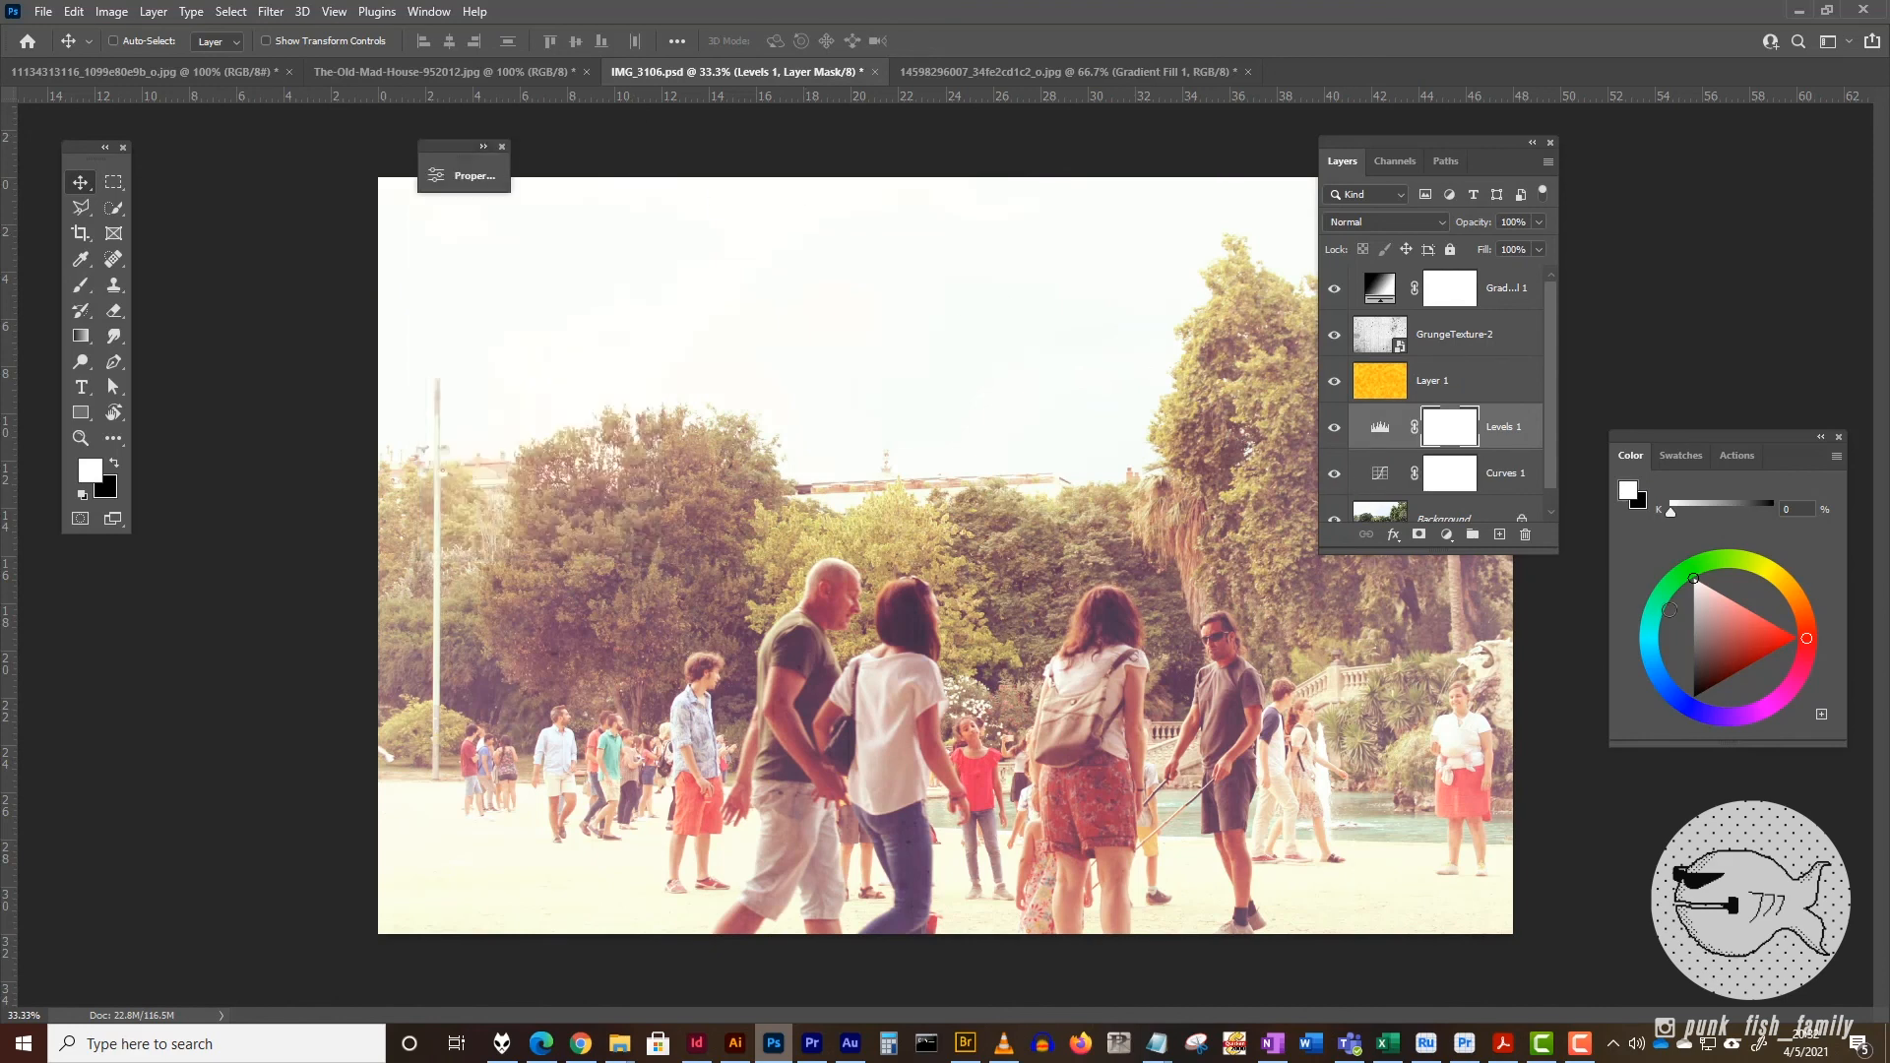